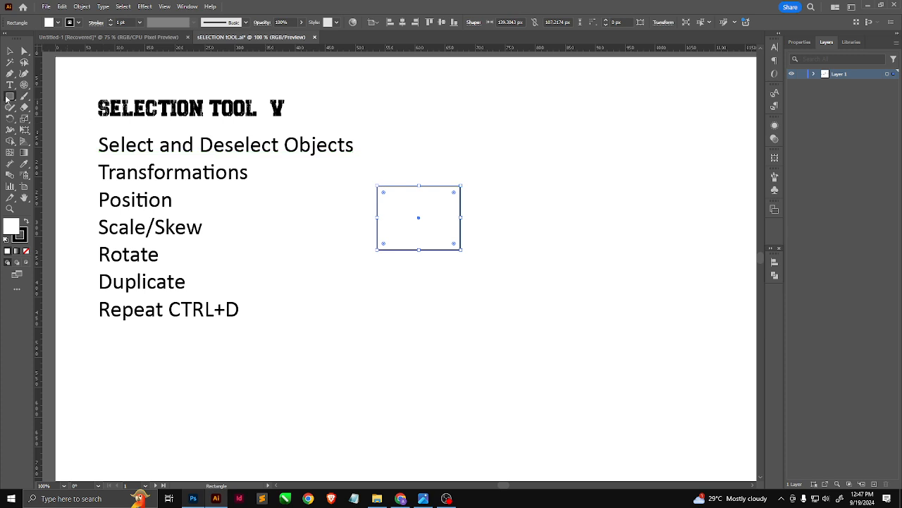
- Detach the shape tools group as a floating panel and place it above the existing rectangle
click(10, 95)
click(108, 129)
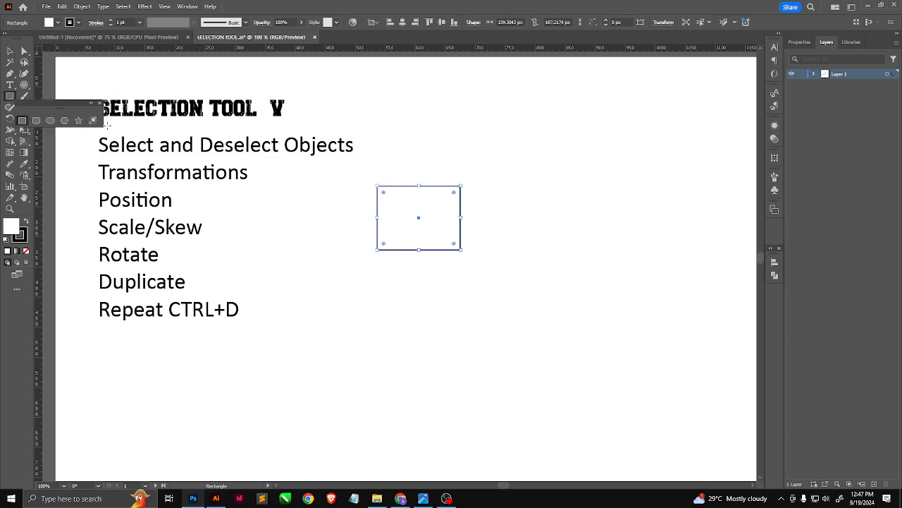
drag(99, 116, 415, 81)
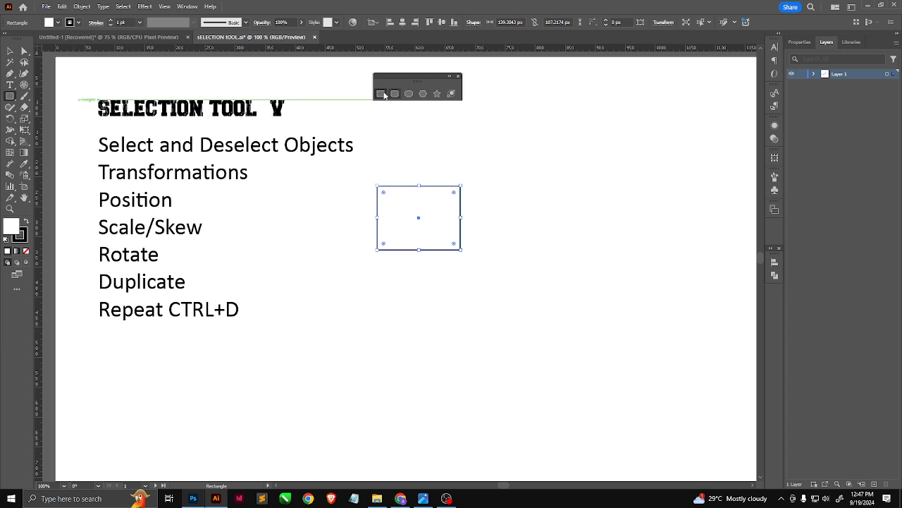
- Draw a square about 69 px wide above the existing rectangle and a tall rectangle about 31 × 94 px beside it
drag(406, 136, 448, 177)
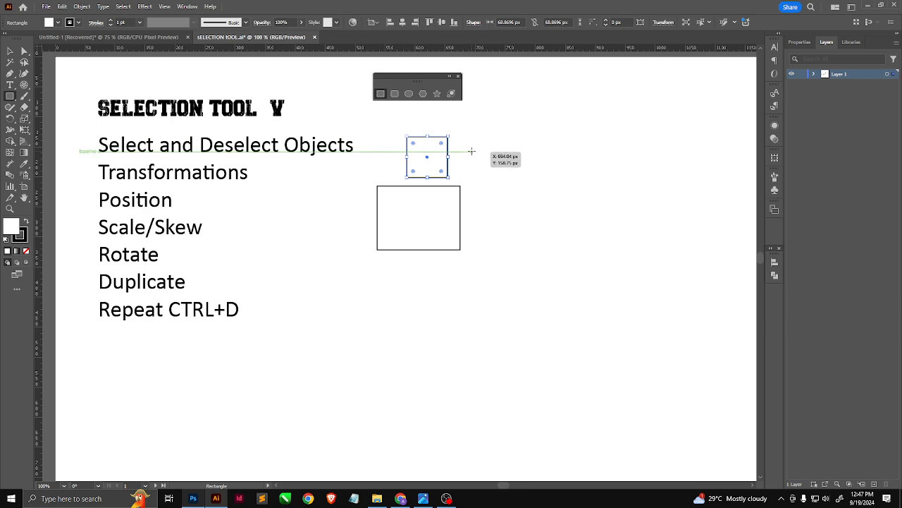
drag(471, 150, 490, 207)
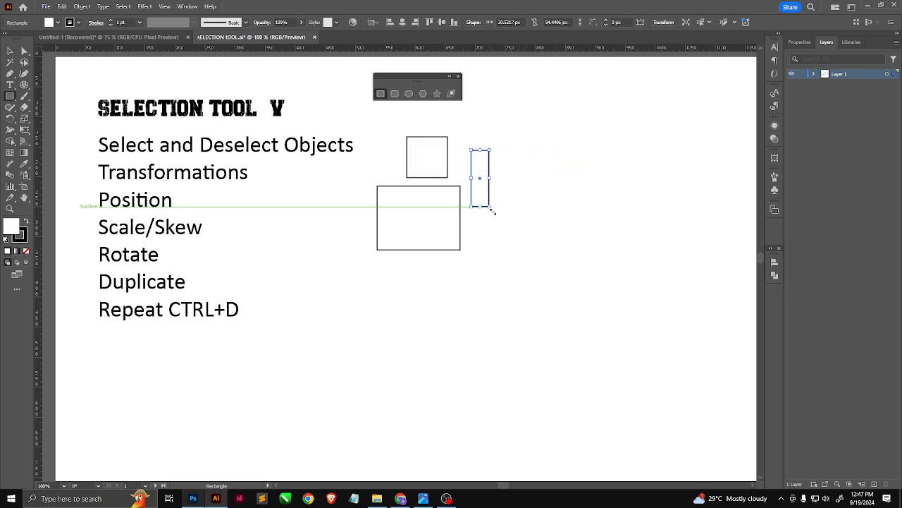
- Draw a rounded square about 81 px wide and, below it, a rounded bar about 133 × 36 px
click(395, 93)
drag(515, 156, 563, 204)
drag(483, 215, 565, 237)
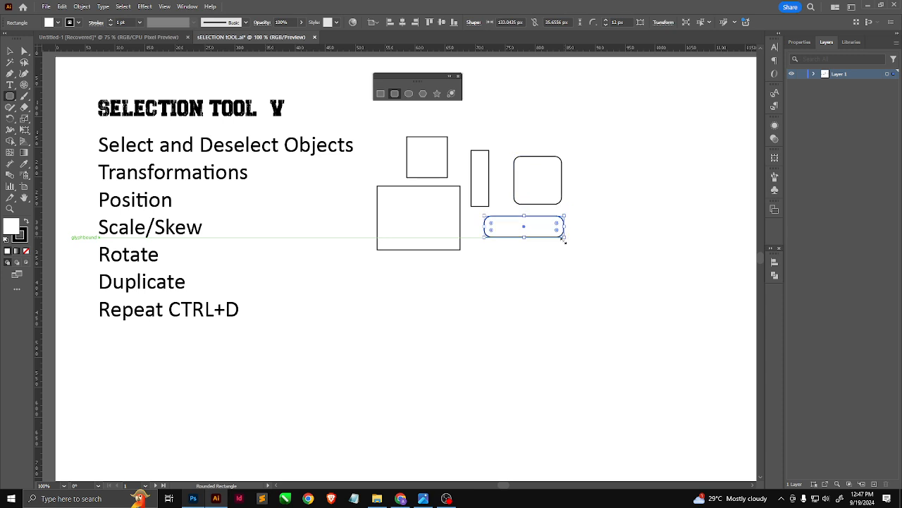
- Draw a vertical ellipse about 72 × 113 px and a circle about 43 px wide above the rounded square
click(406, 94)
drag(587, 141, 631, 209)
drag(512, 130, 537, 153)
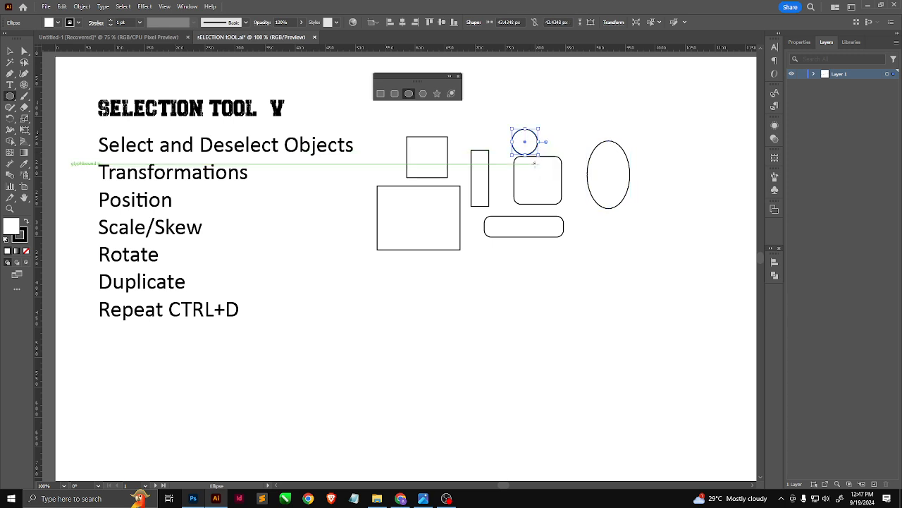
- Draw a small rectangle about 22 × 29 px inside the square and a small square about 27 px inside the large rectangle
click(423, 94)
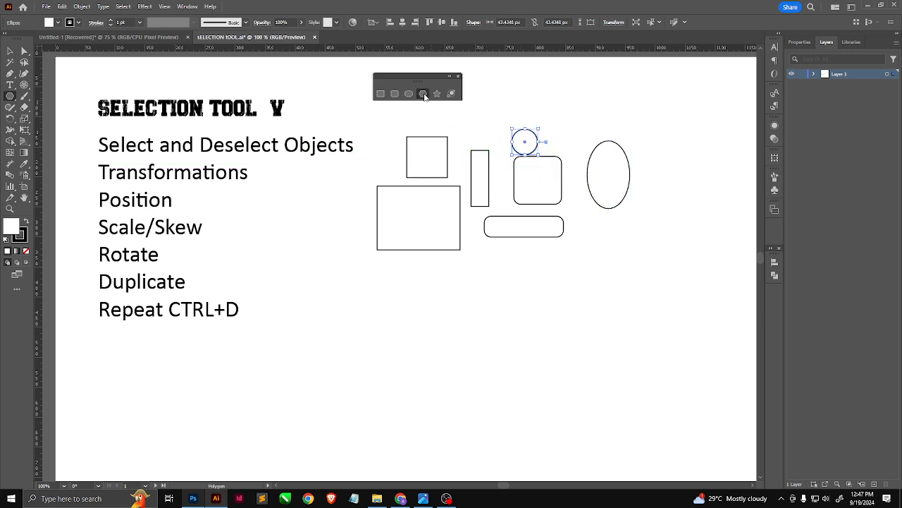
click(381, 94)
mouse_move(458, 130)
mouse_down()
mouse_move(488, 160)
mouse_move(413, 239)
mouse_move(460, 176)
mouse_move(447, 186)
mouse_move(442, 171)
mouse_move(460, 194)
mouse_move(423, 160)
mouse_up()
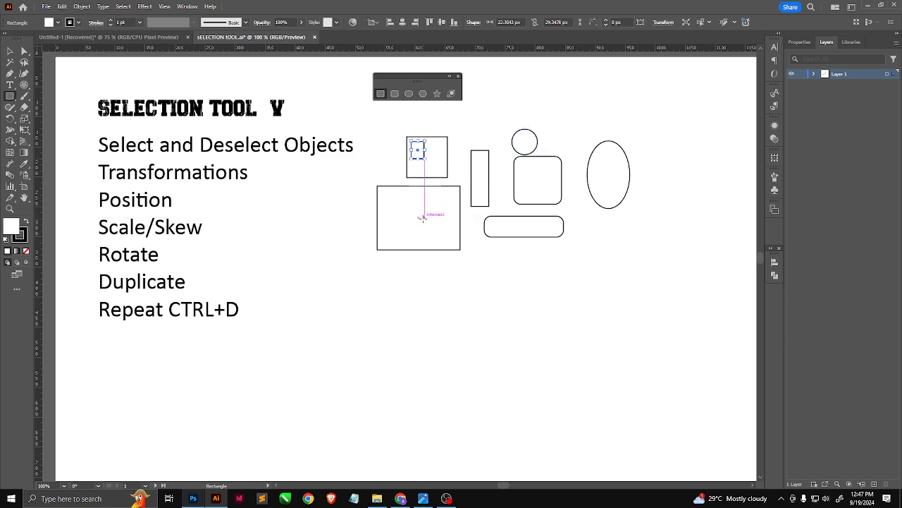
mouse_move(404, 199)
mouse_down()
mouse_move(442, 237)
mouse_move(421, 235)
mouse_move(371, 194)
mouse_move(486, 229)
mouse_move(358, 195)
mouse_move(459, 232)
mouse_move(540, 222)
mouse_move(428, 228)
mouse_move(402, 201)
mouse_move(399, 233)
mouse_move(404, 208)
mouse_up()
- With the Selection tool, select each drawn shape individually, from the small inner rectangle through to the large rectangle
key(v)
click(420, 154)
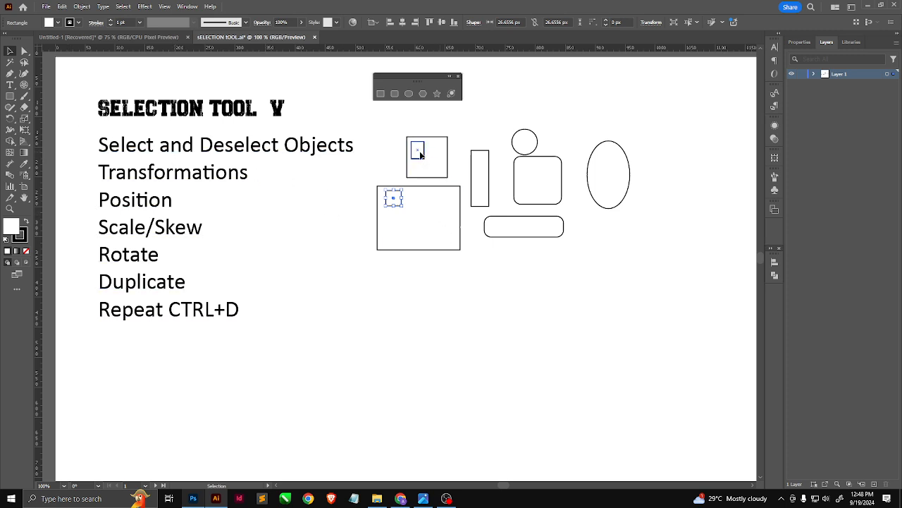
click(442, 167)
click(531, 187)
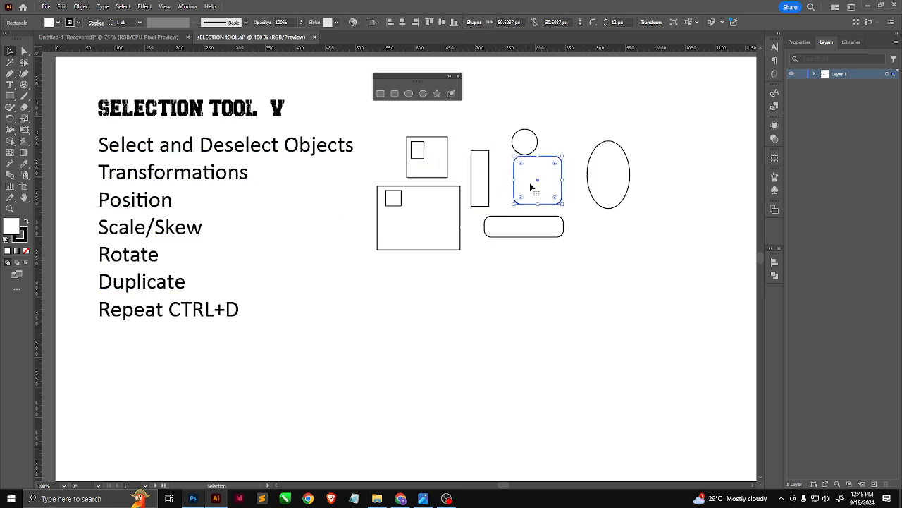
click(602, 173)
click(554, 224)
click(532, 143)
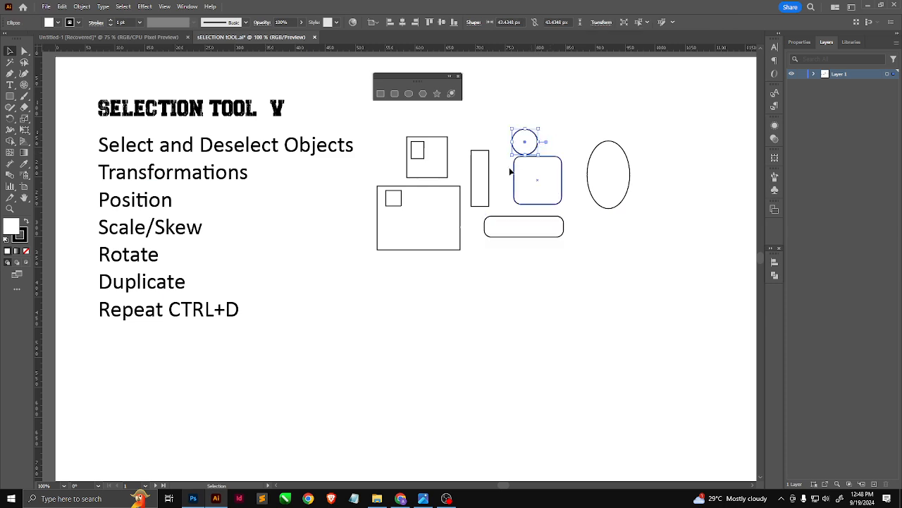
click(485, 177)
click(430, 228)
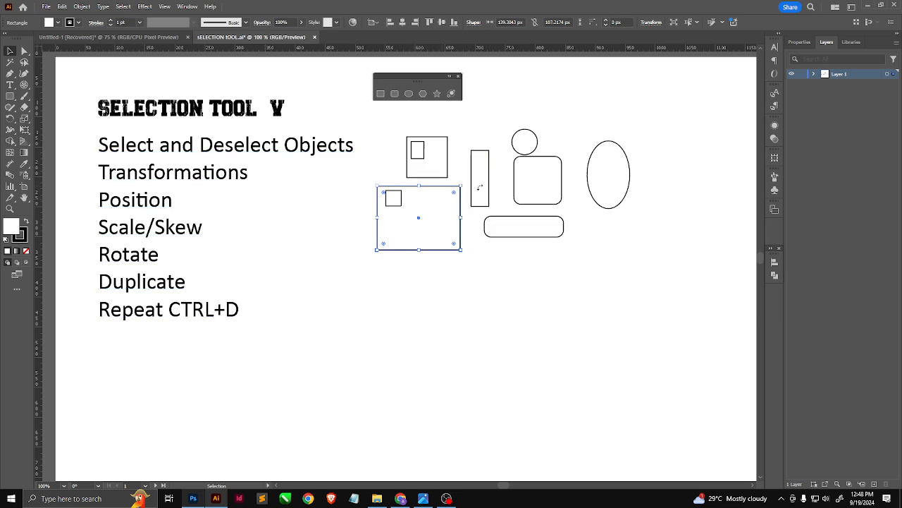
- Select the small shapes nested inside the larger ones individually, and the text block listing the topics
click(397, 201)
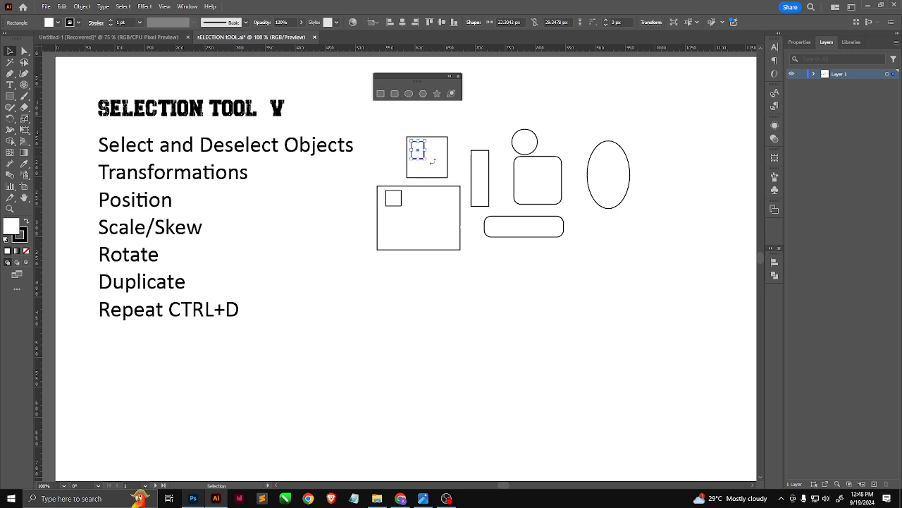
click(418, 150)
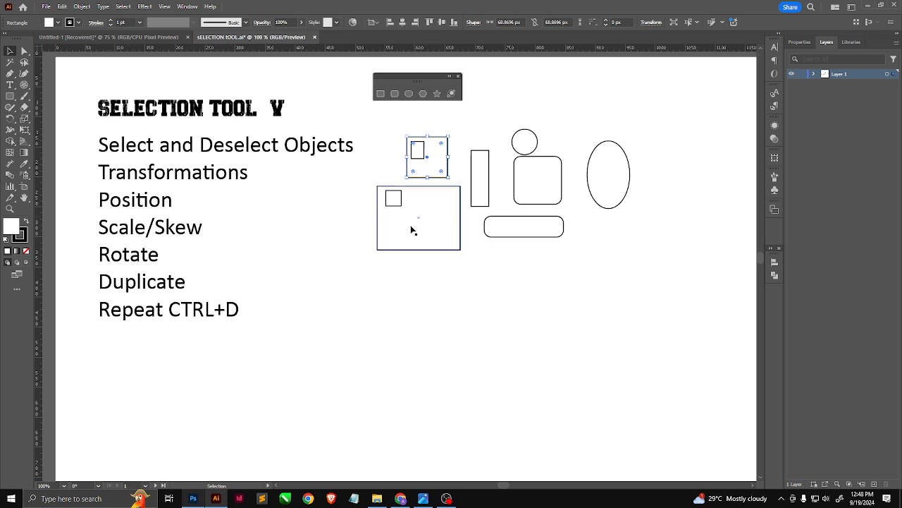
click(397, 195)
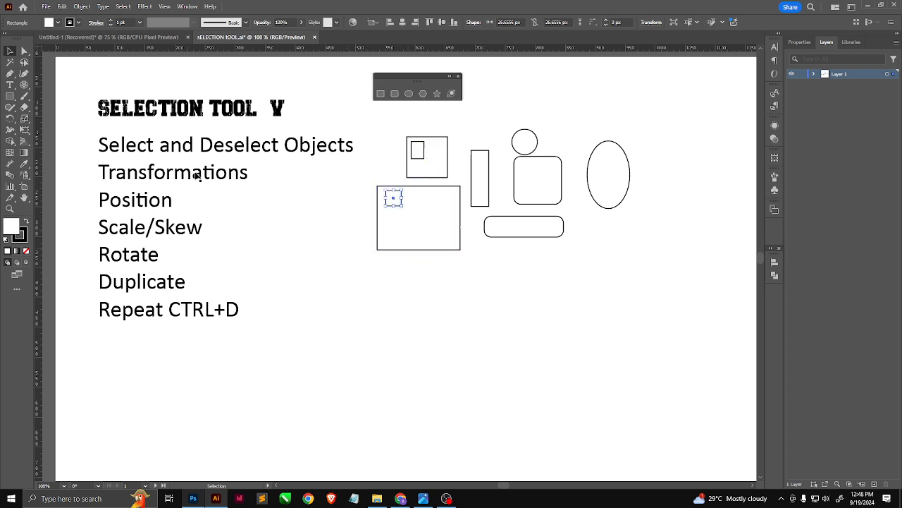
scroll(315, 308, down, 1)
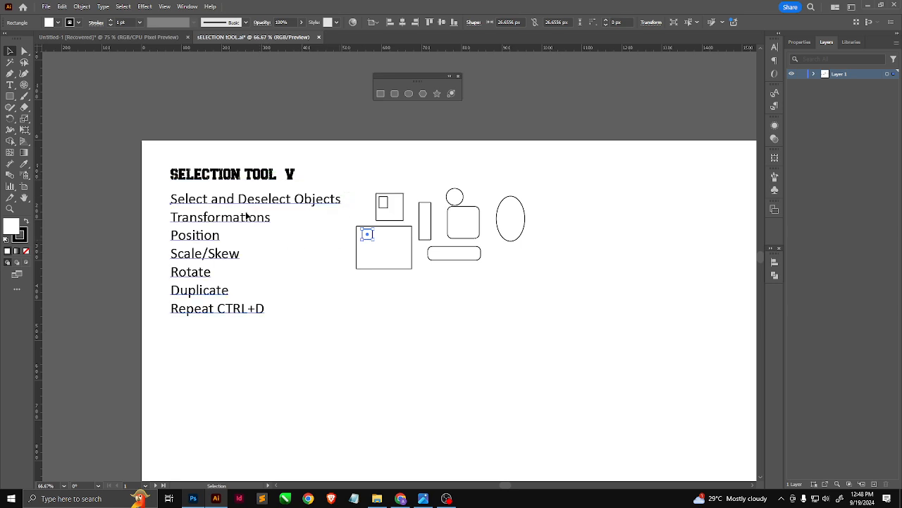
click(270, 218)
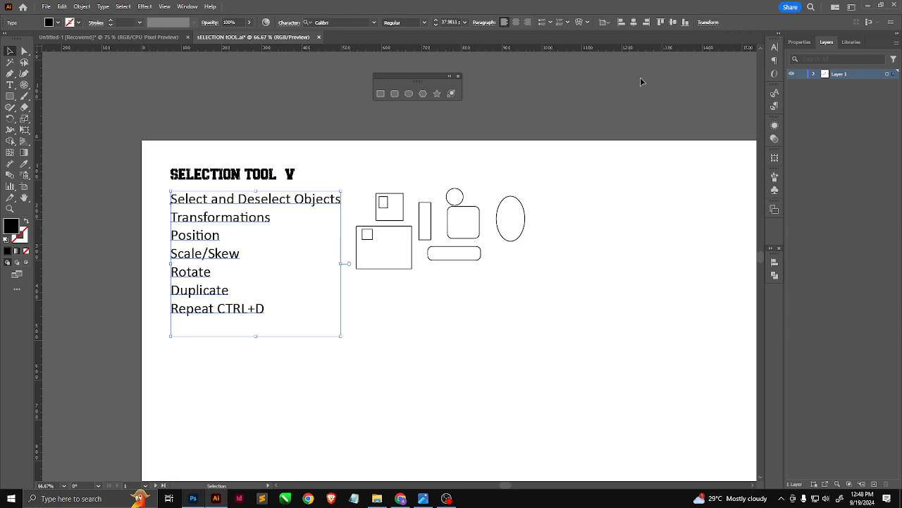
- Build up a combined selection of all the rectangles, rounded shapes, the circle and the ellipse
scroll(313, 211, up, 2)
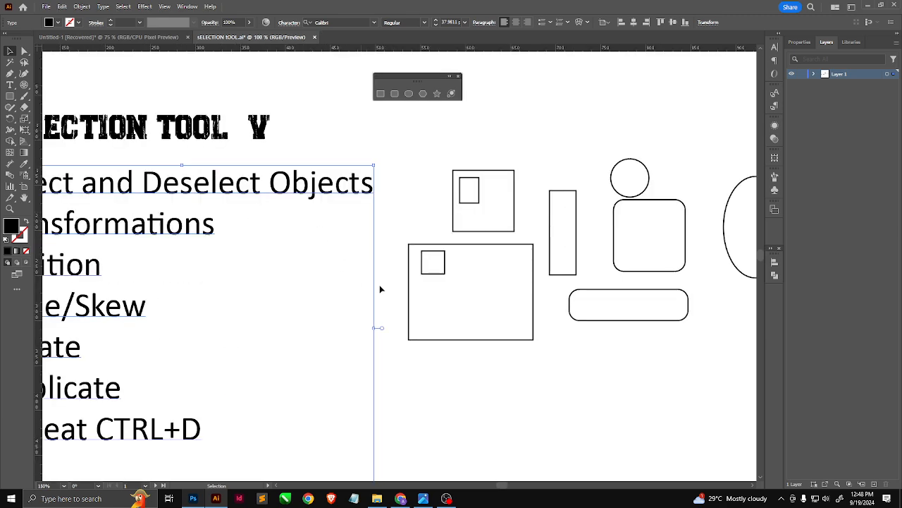
click(331, 275)
click(298, 224)
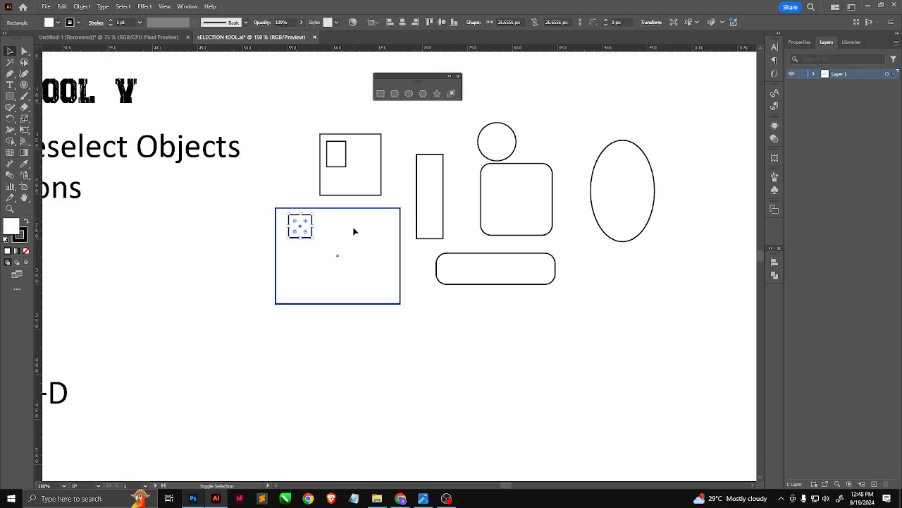
shift+click(345, 165)
shift+click(430, 204)
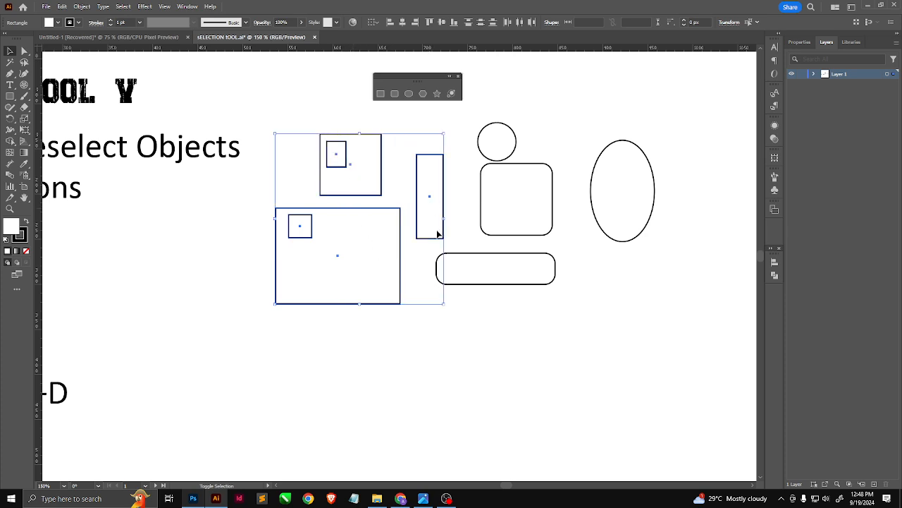
shift+click(471, 265)
shift+click(489, 208)
shift+click(498, 157)
shift+click(612, 183)
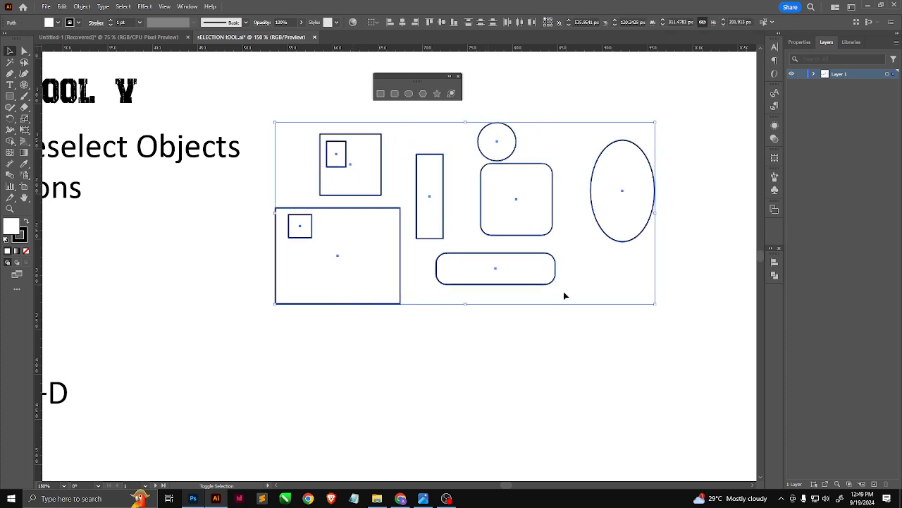
- Remove the rounded square, rounded bar, circle, ellipse and tall rectangle from the selection
shift+click(504, 225)
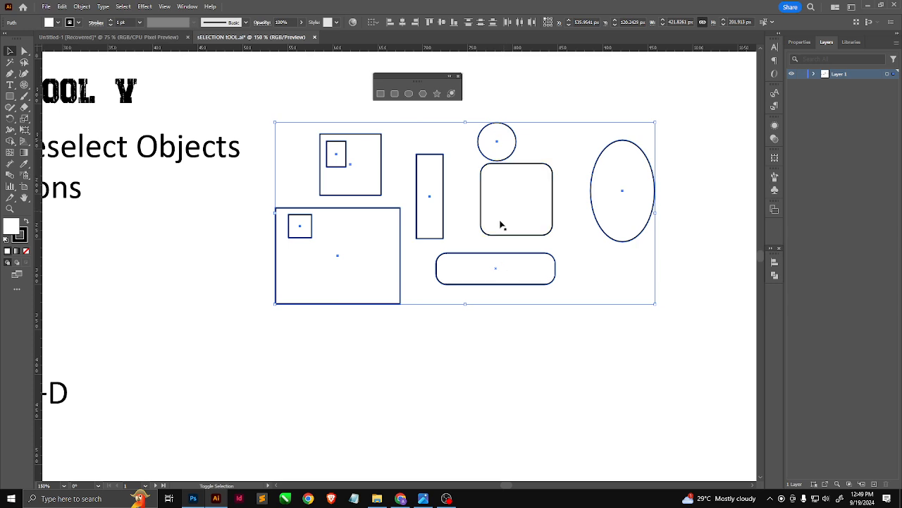
shift+click(497, 273)
shift+click(509, 146)
shift+click(623, 194)
shift+click(430, 201)
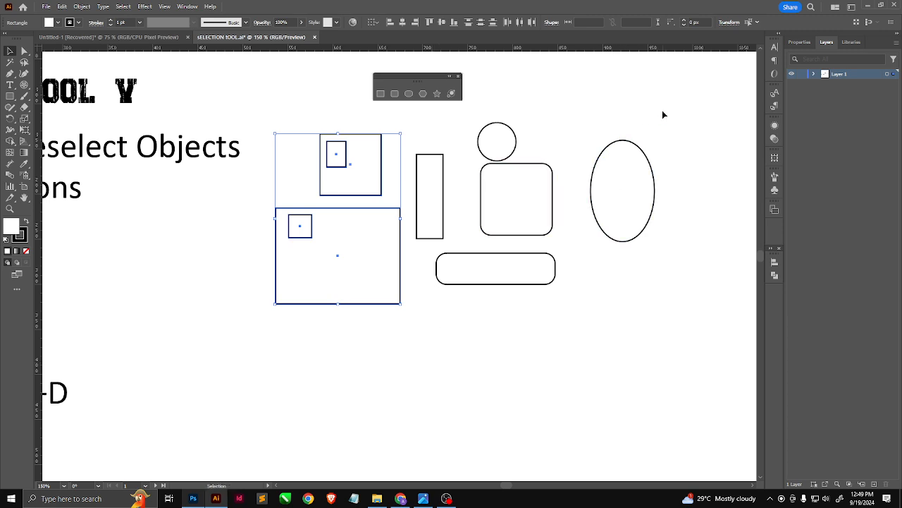
- Marquee-select the ellipse on its own, and also the group made up of the tall rectangle, rounded shapes, circle and ellipse
drag(662, 111, 567, 223)
drag(704, 95, 683, 175)
drag(663, 107, 647, 203)
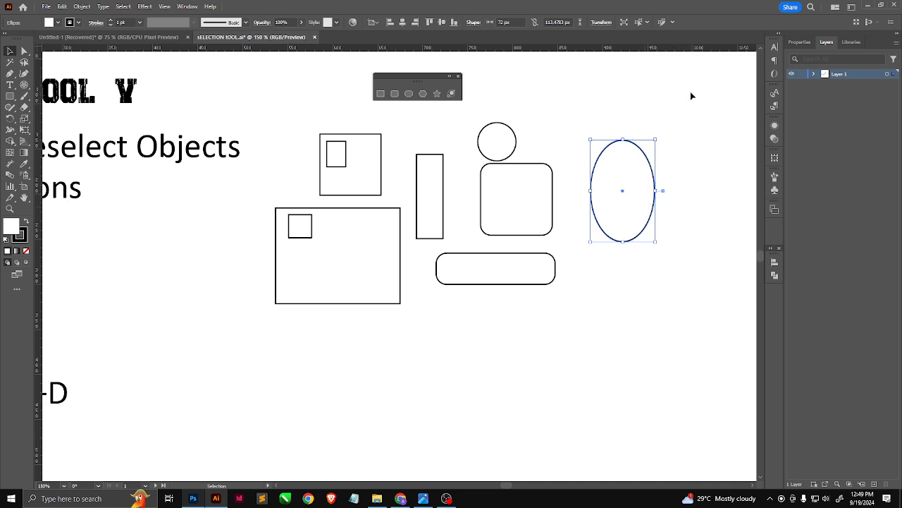
drag(689, 96, 435, 333)
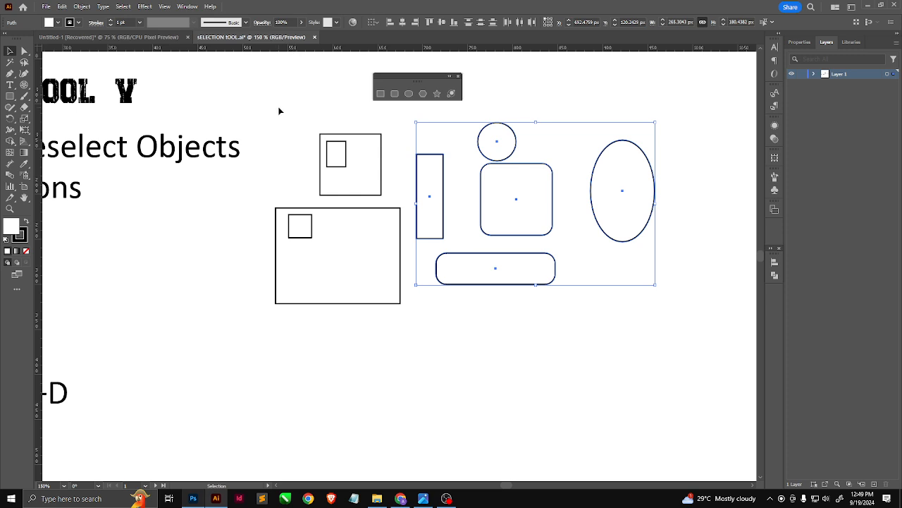
- Toggle the selection to the two small inner shapes, the tall rectangle and the rounded bar, and move them slightly down
drag(279, 110, 670, 324)
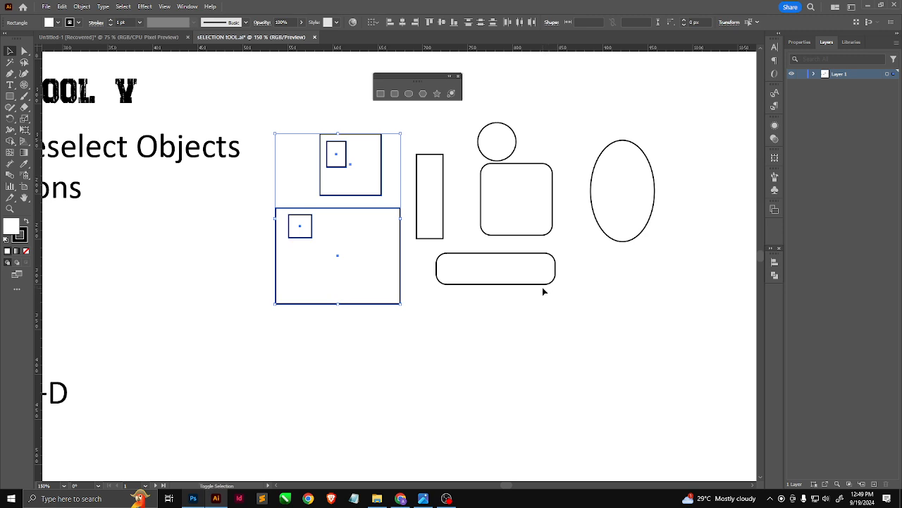
drag(466, 293, 367, 168)
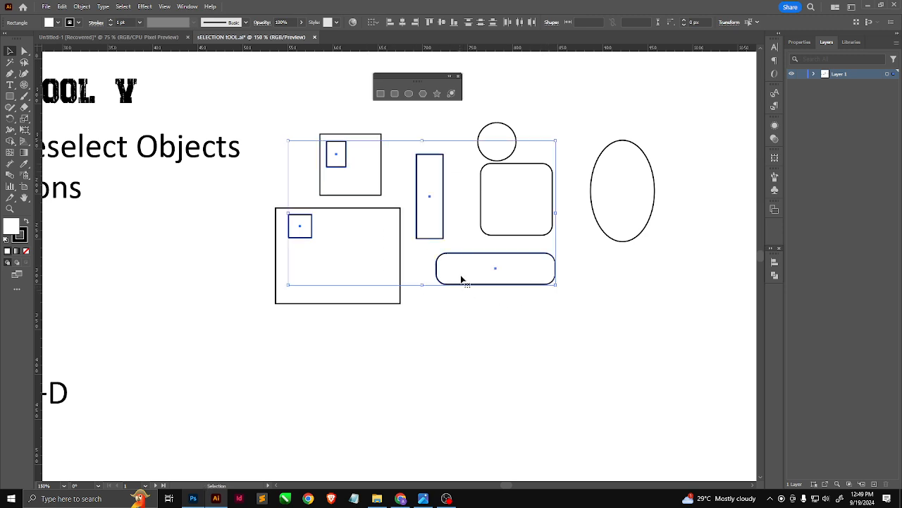
drag(465, 275, 468, 302)
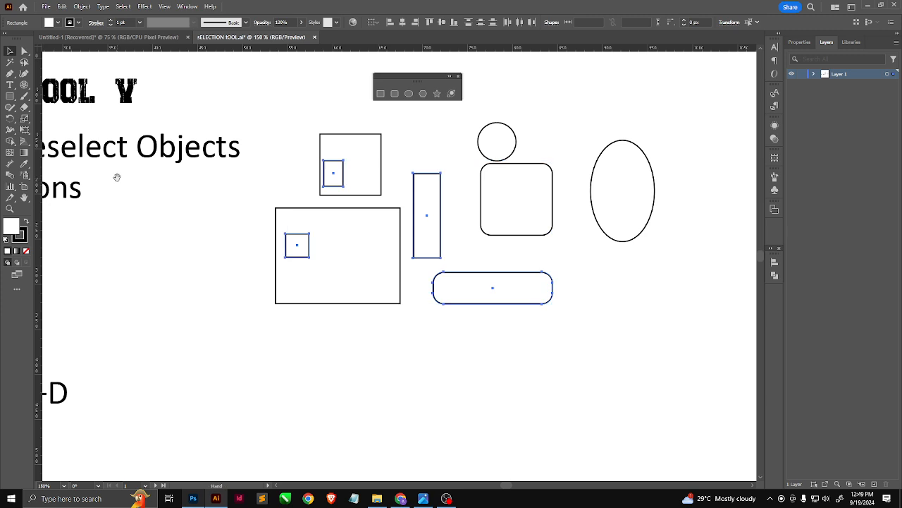
- Select only the large rectangle
drag(117, 177, 216, 196)
click(410, 310)
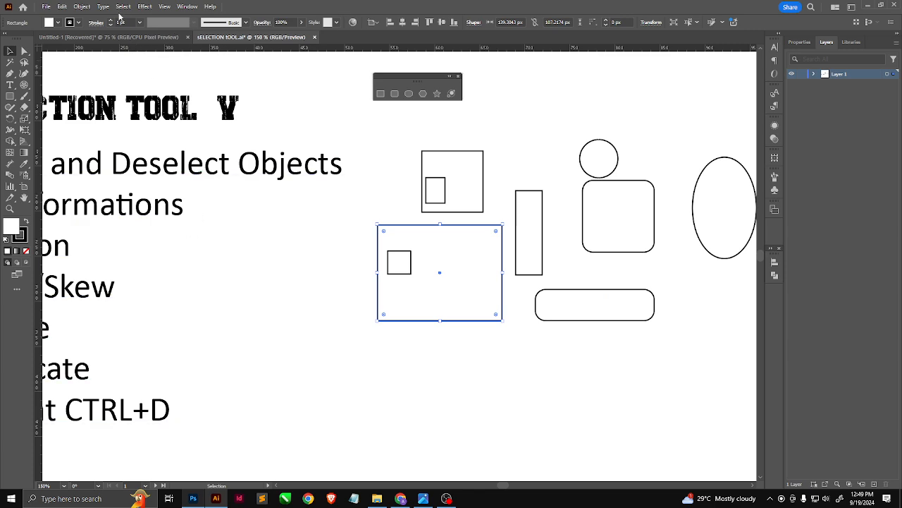
- Switch the toolbar to Basic and back to Advanced
click(187, 7)
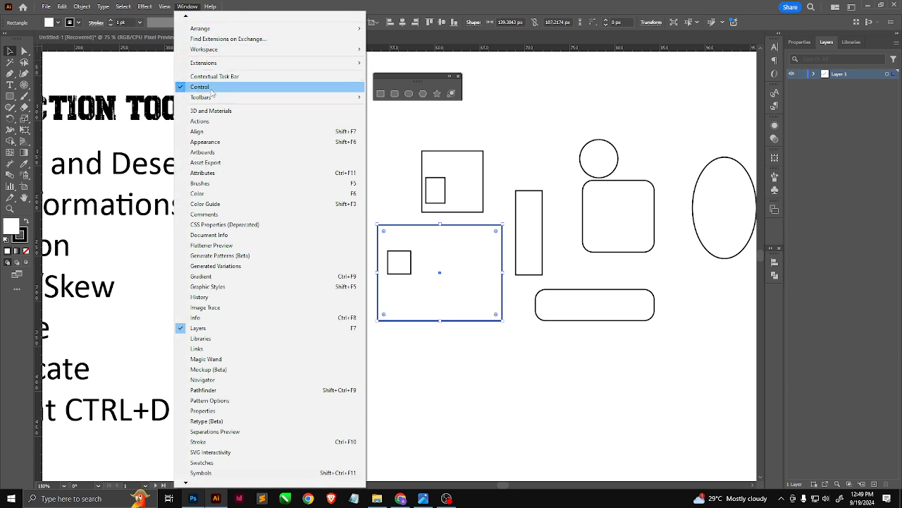
mouse_move(213, 99)
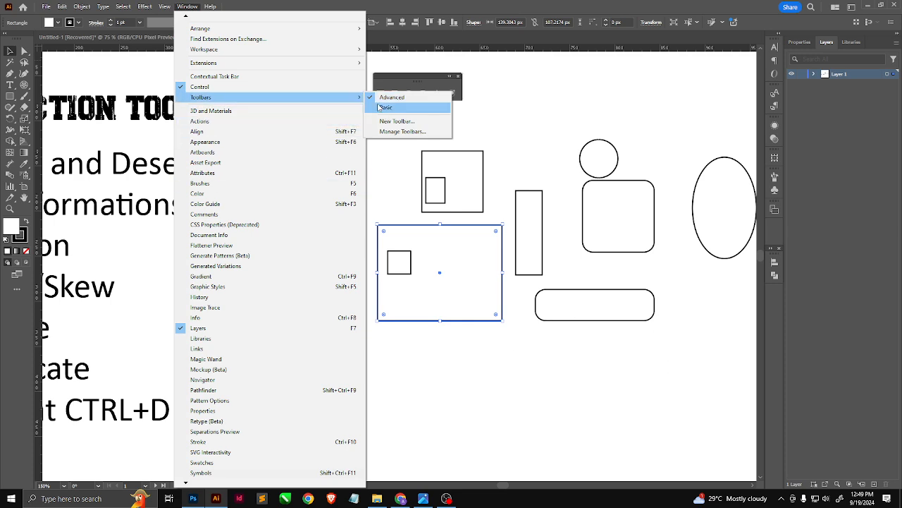
click(395, 110)
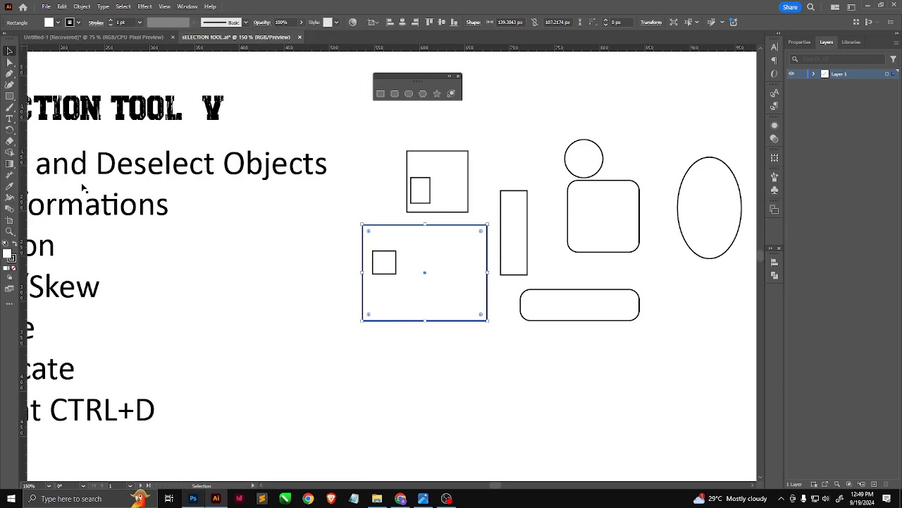
click(187, 6)
mouse_move(273, 103)
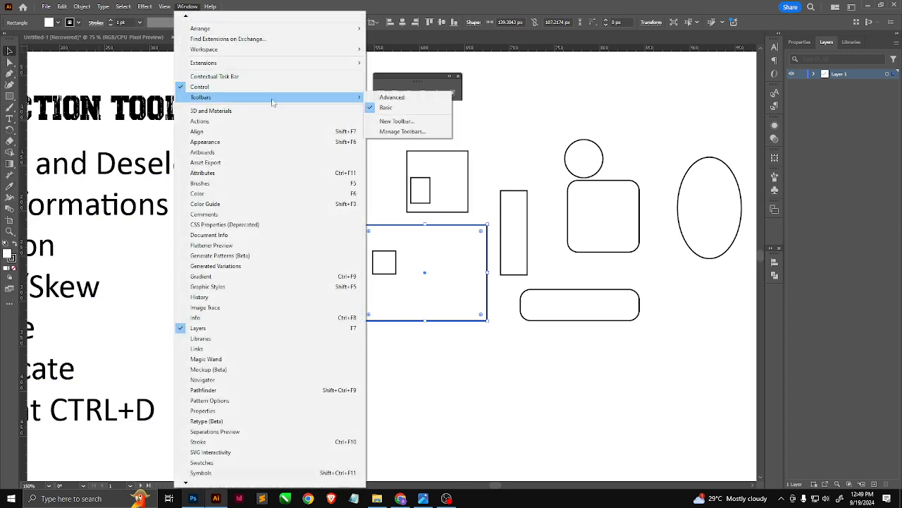
click(391, 98)
- Open the Transform options for the large rectangle
drag(433, 318, 561, 220)
drag(305, 197, 496, 193)
scroll(145, 261, down, 1)
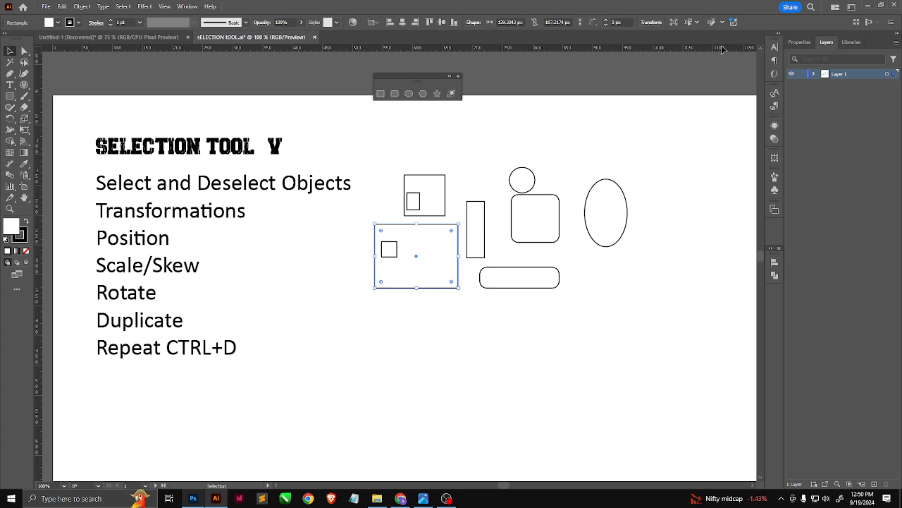
click(652, 23)
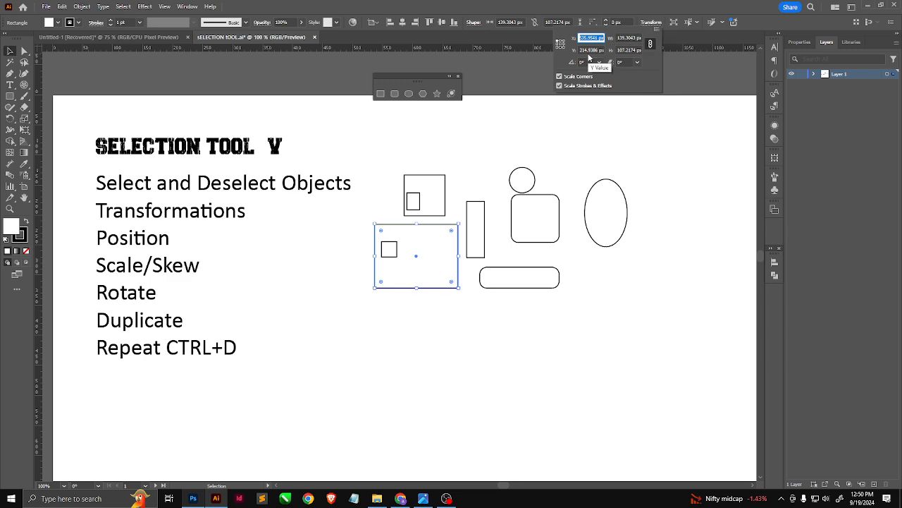
- Show the Transform panel for the large rectangle and place it floating over the artboard beside the shapes
click(188, 8)
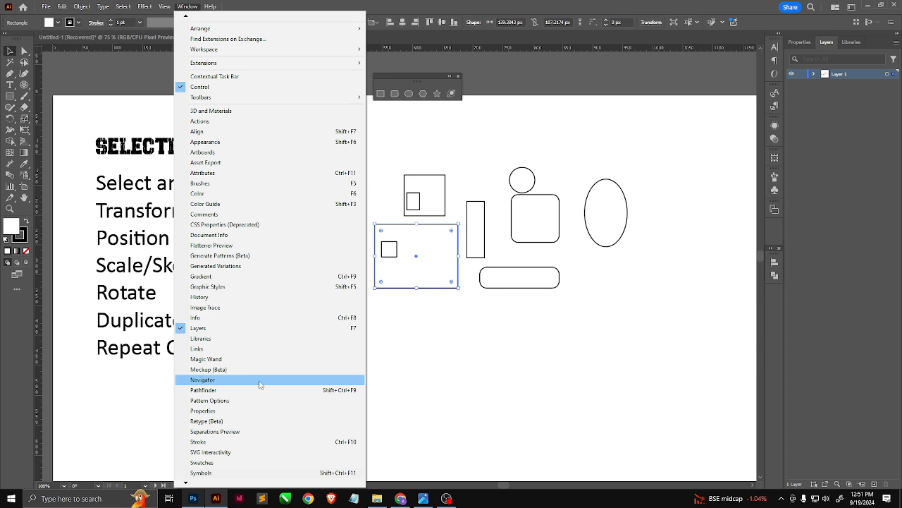
click(260, 382)
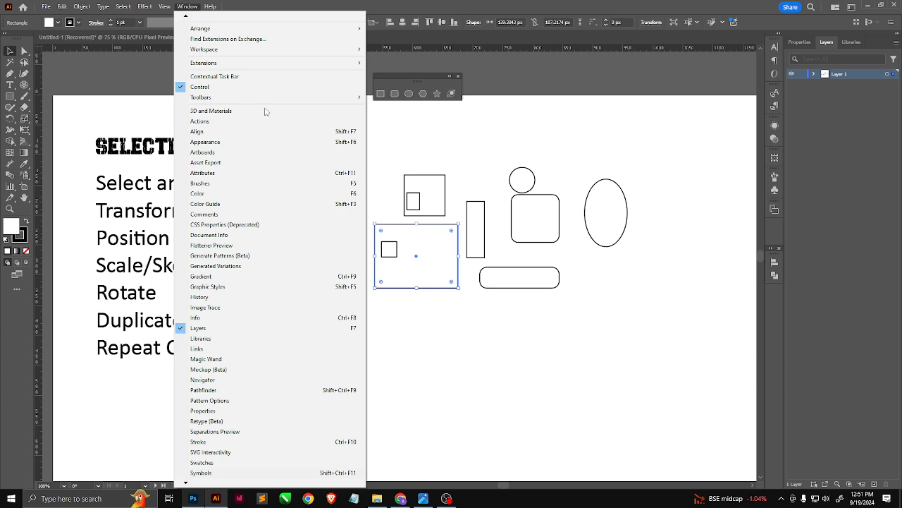
mouse_move(210, 7)
mouse_move(215, 483)
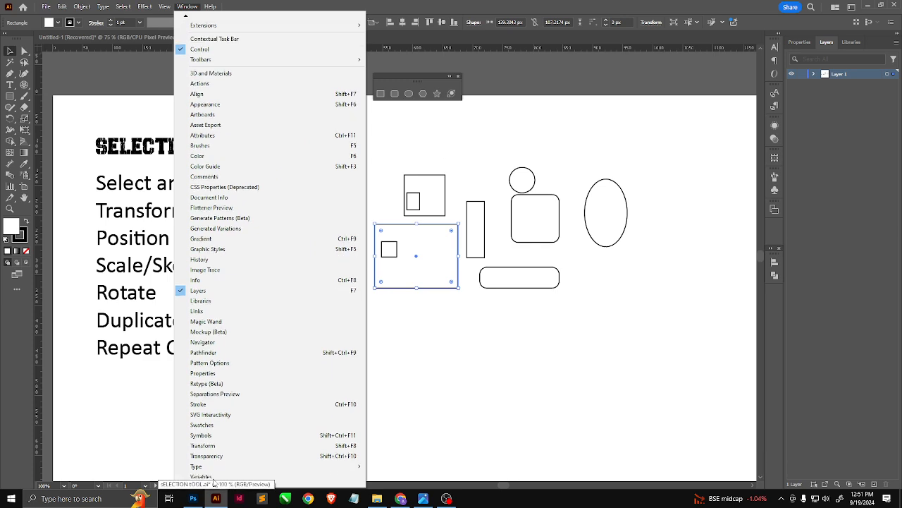
click(208, 366)
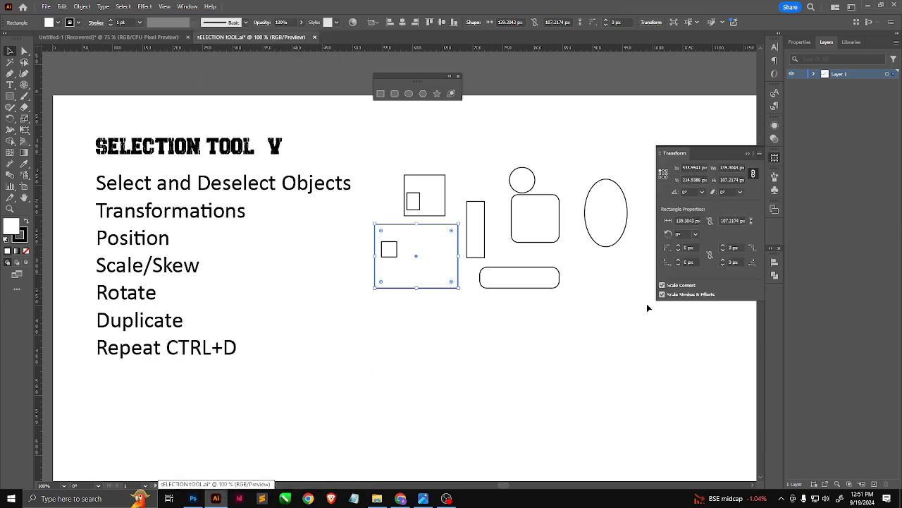
drag(698, 149, 603, 98)
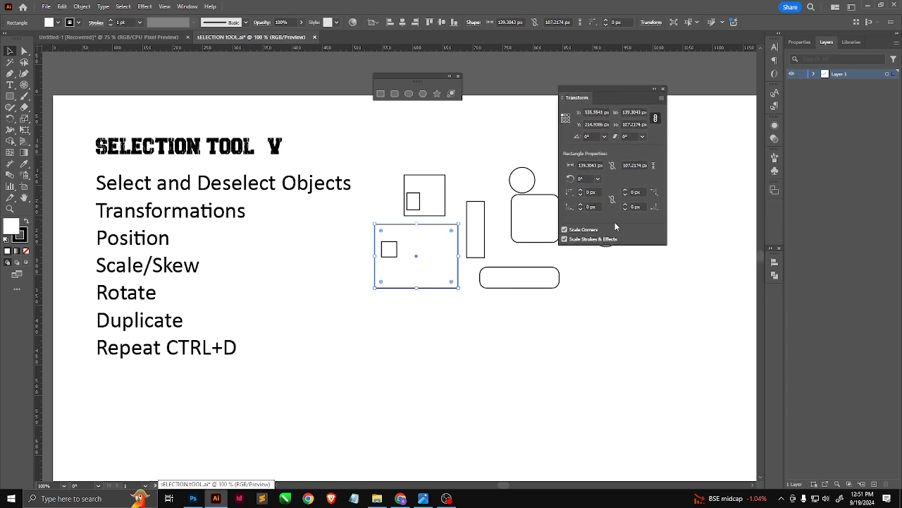
- Set the large rectangle's reference point to its centre and its position to X 0, Y 0
click(566, 119)
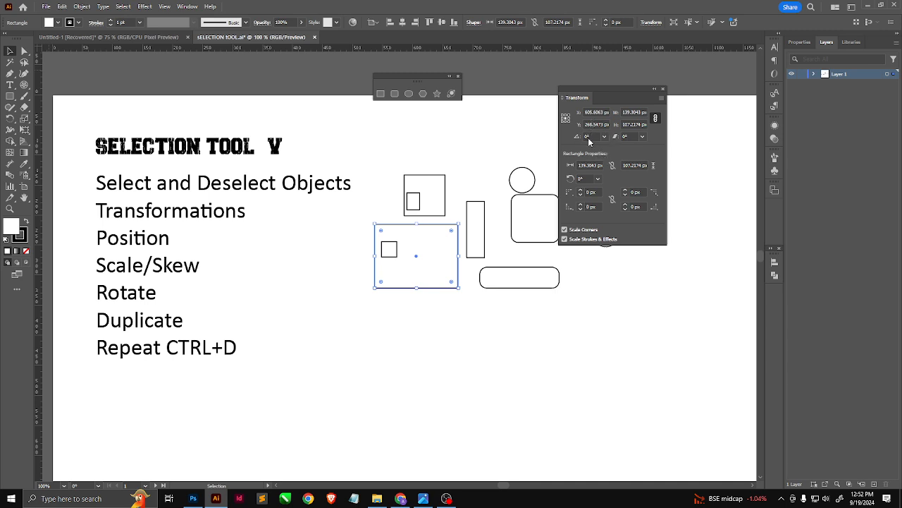
click(587, 112)
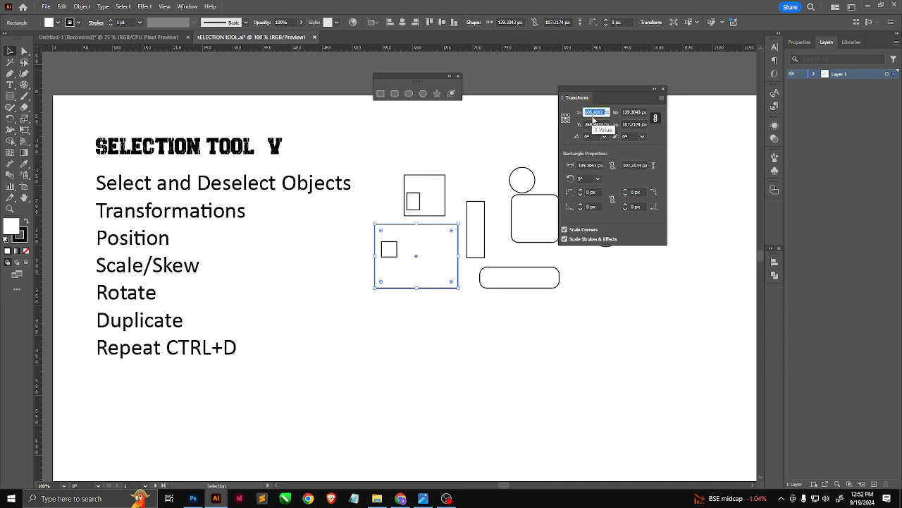
text(0)
key(Tab)
text(0)
key(Tab)
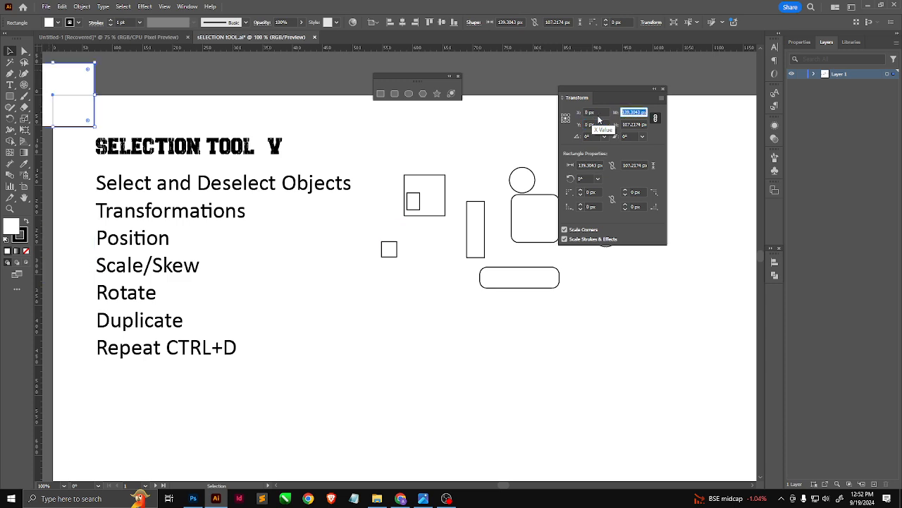
scroll(361, 185, down, 2)
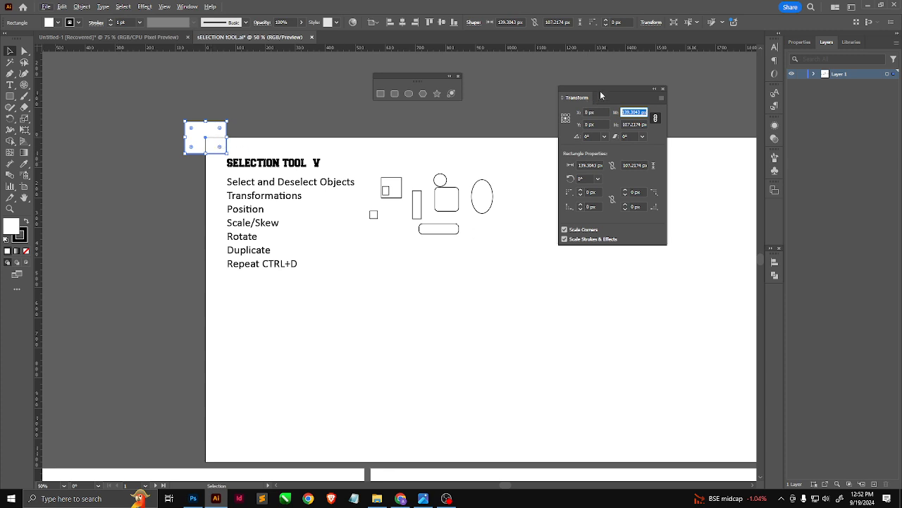
- Set the large rectangle's reference point to its upper-left corner and its position to X 0 px, Y 0 px
drag(604, 87, 648, 84)
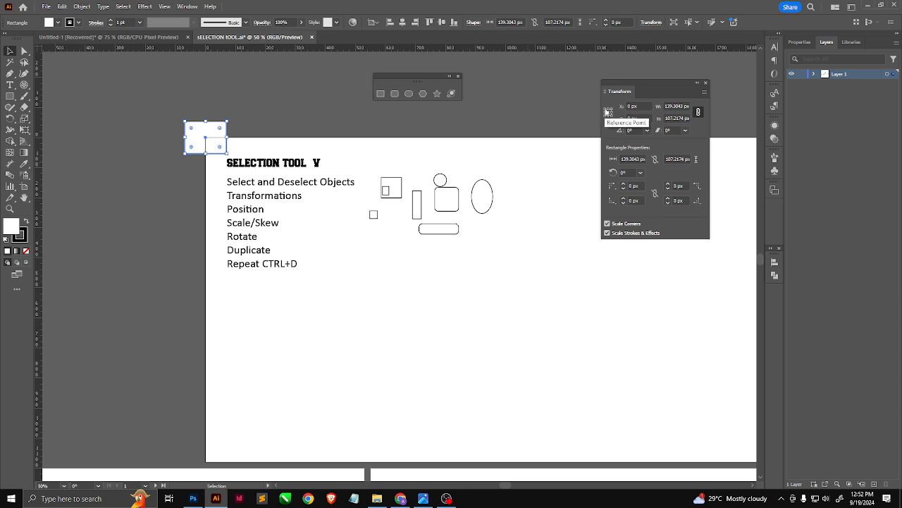
click(608, 112)
click(639, 106)
text(0)
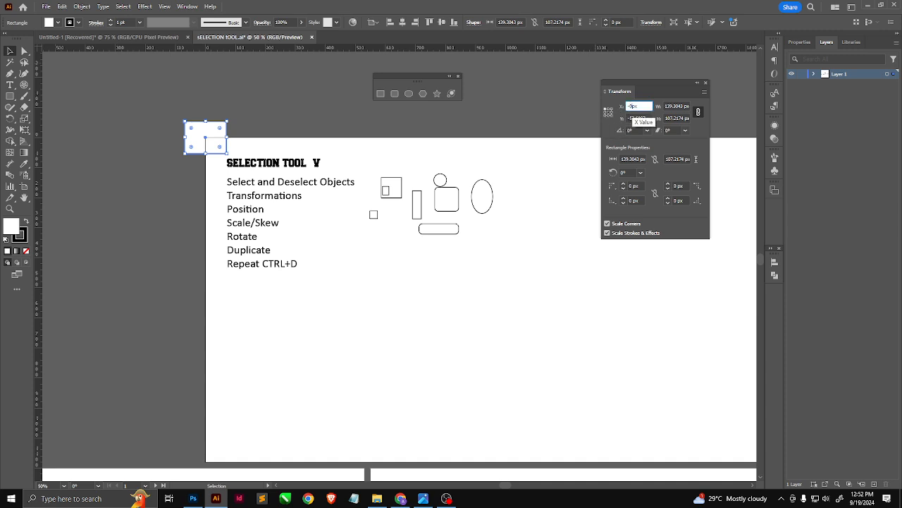
key(Tab)
text(0)
key(Tab)
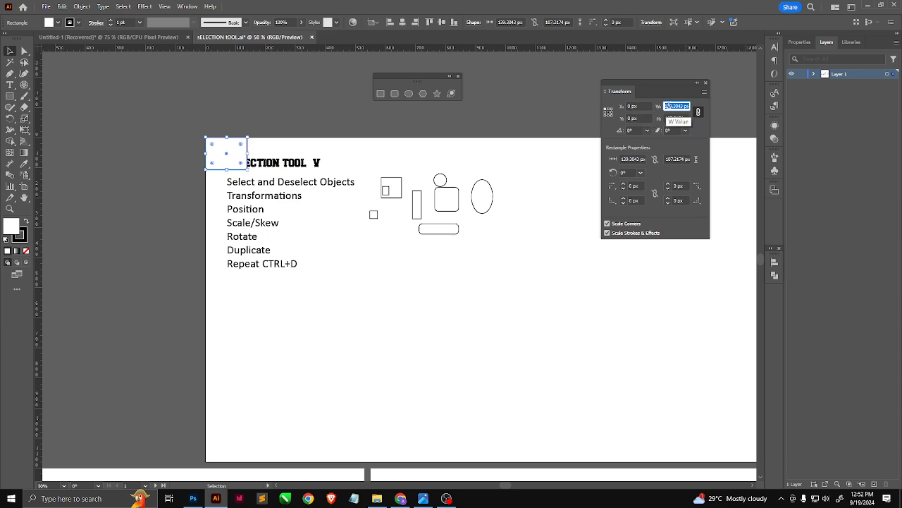
- Try to set the large rectangle's width to 500 px with its proportions constrained
text(500)
key(Tab)
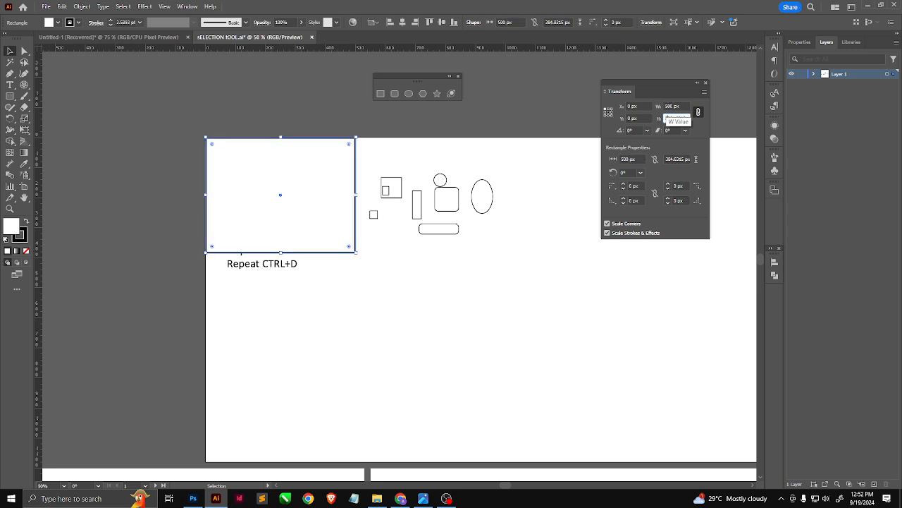
key(Tab)
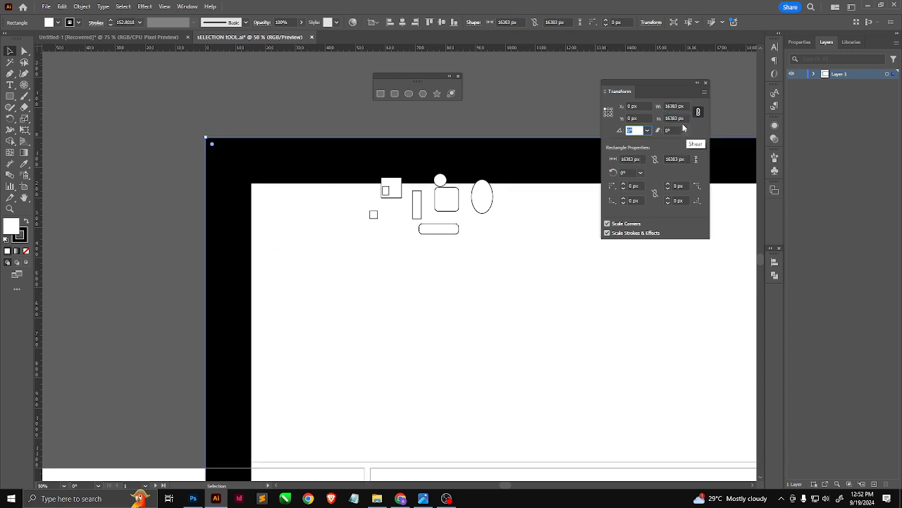
- Unlink the width and height proportions and size the large rectangle to 500 px by 500 px
click(675, 118)
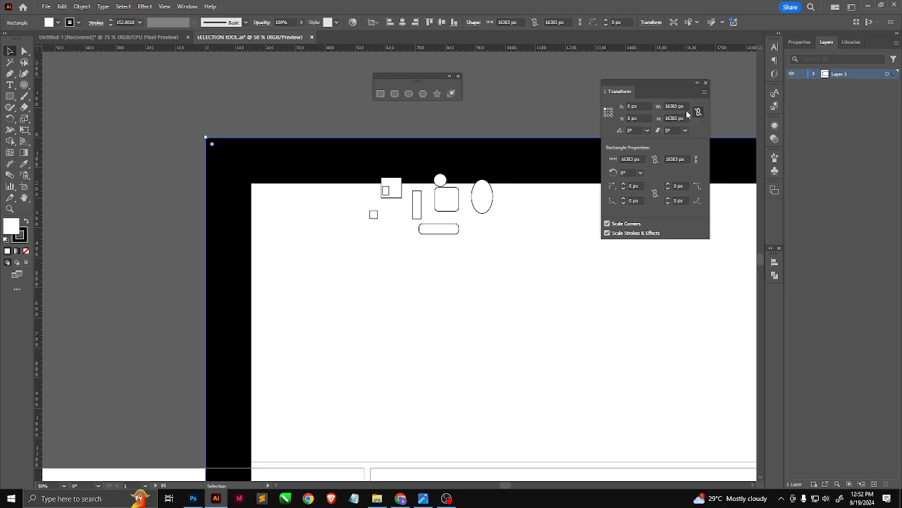
double_click(674, 107)
text(500)
key(Tab)
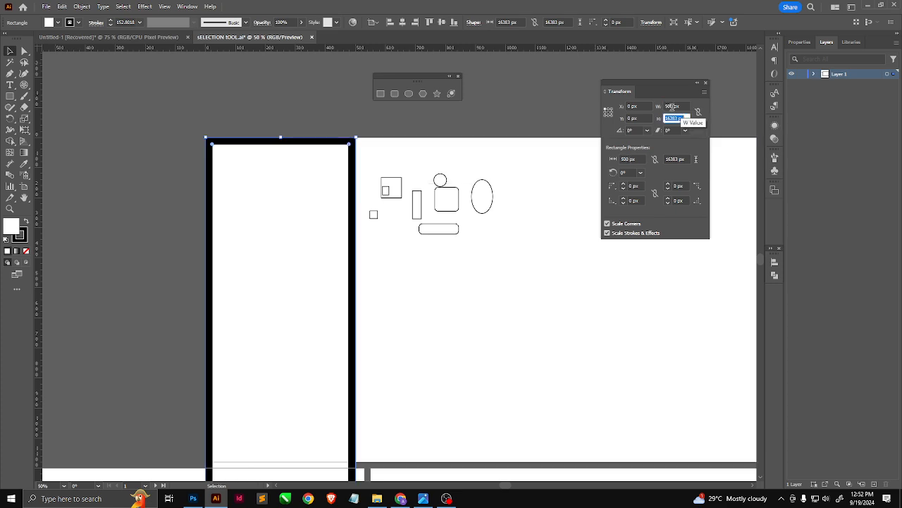
text(500)
key(Tab)
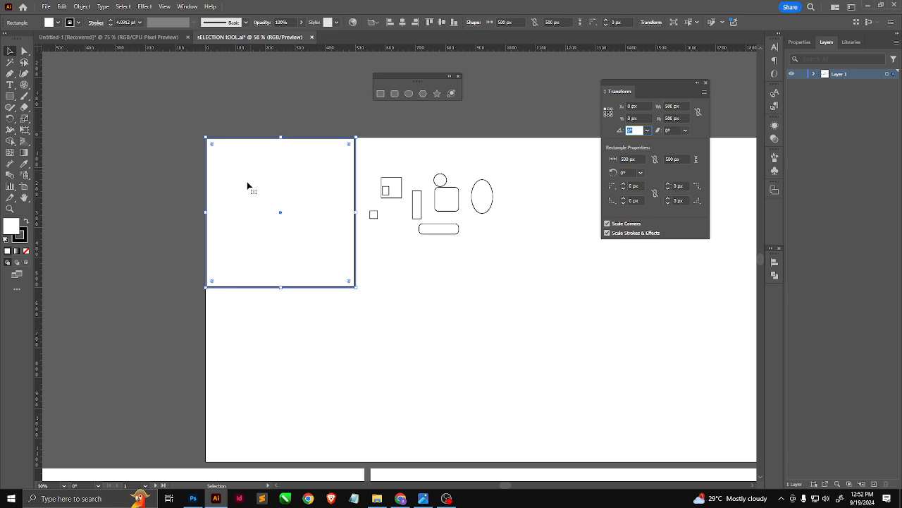
- Move the large square down toward the artboard's middle and return it to the origin with X 0 and Y 0
drag(300, 206, 431, 315)
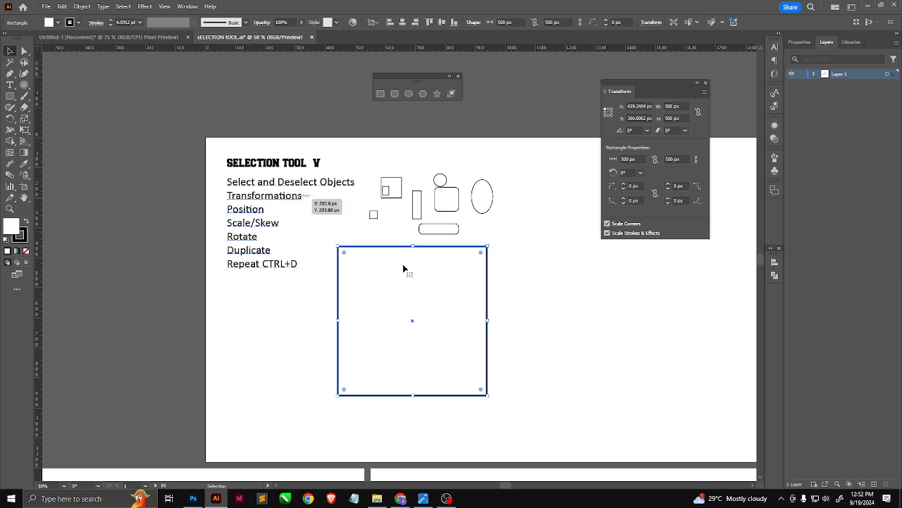
click(632, 105)
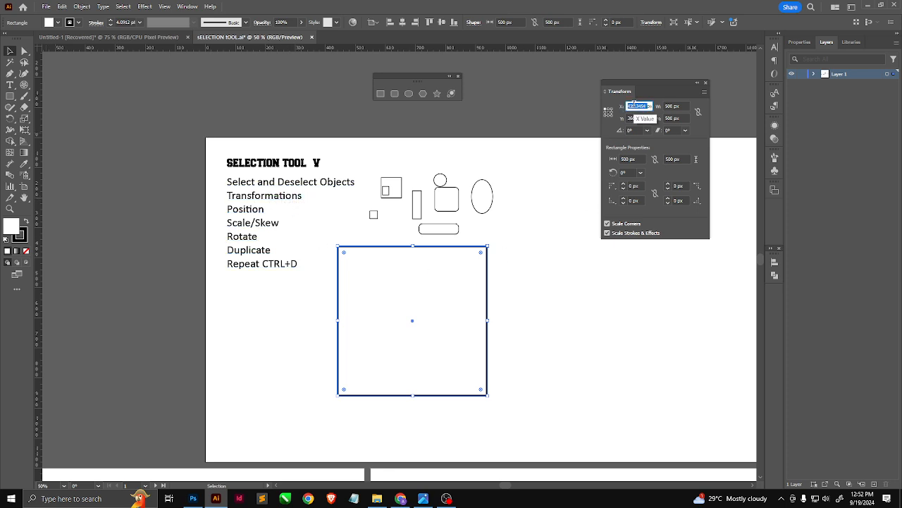
text(0)
key(Tab)
text(0)
key(Tab)
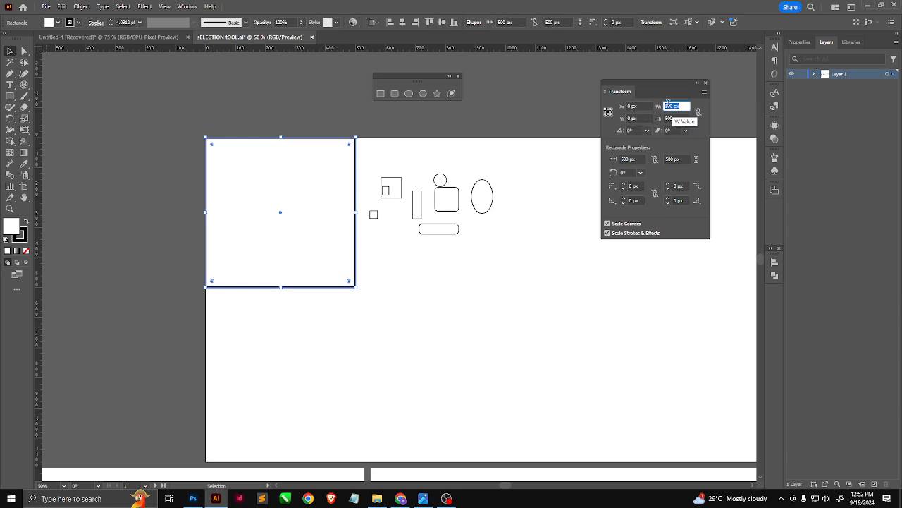
- Position the small square that encloses the tiny rectangle at X 500 px, Y 0 px, against the large square's upper-right corner
click(393, 188)
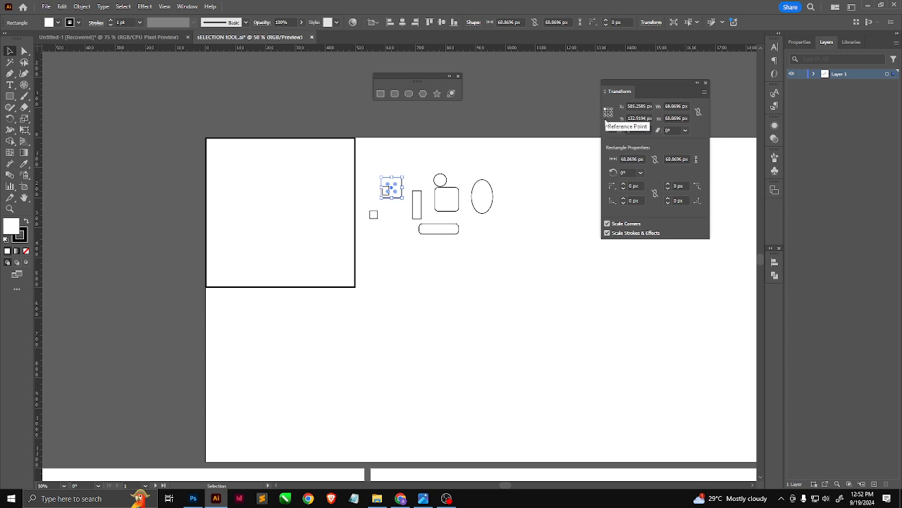
click(637, 106)
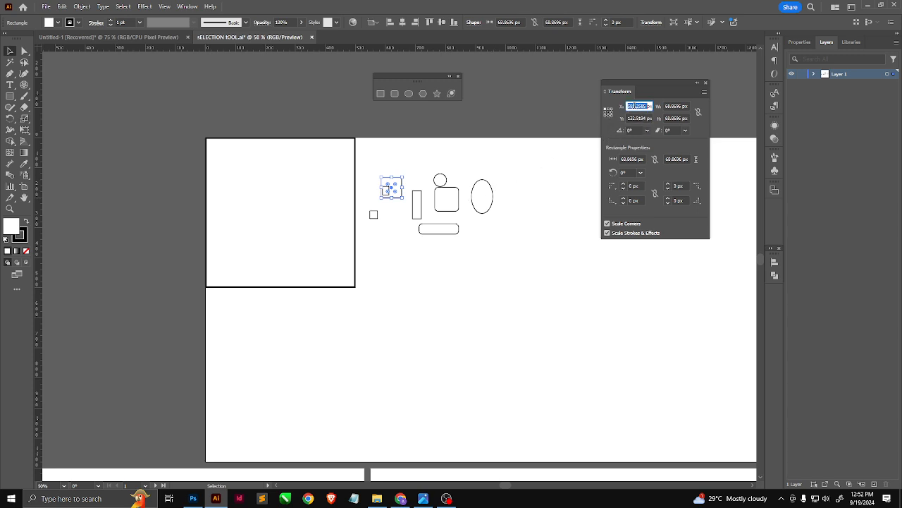
text(500px)
key(Tab)
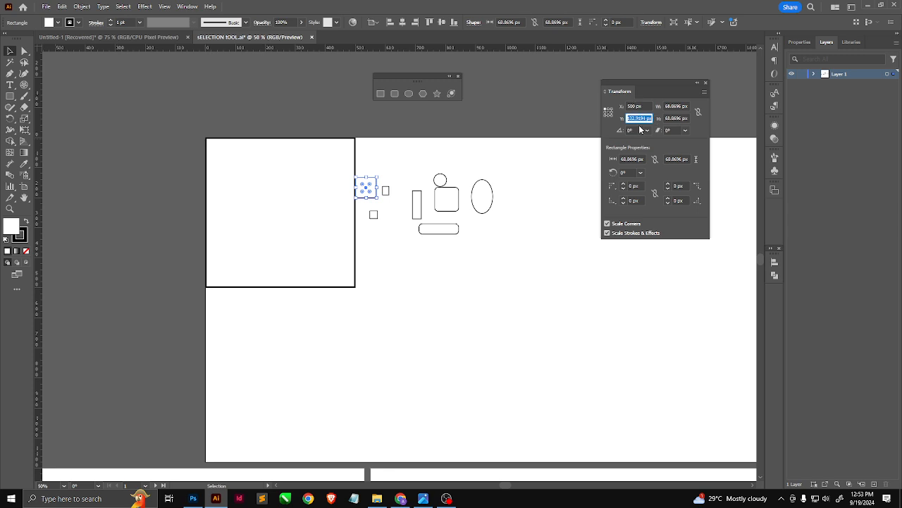
text(0)
key(Tab)
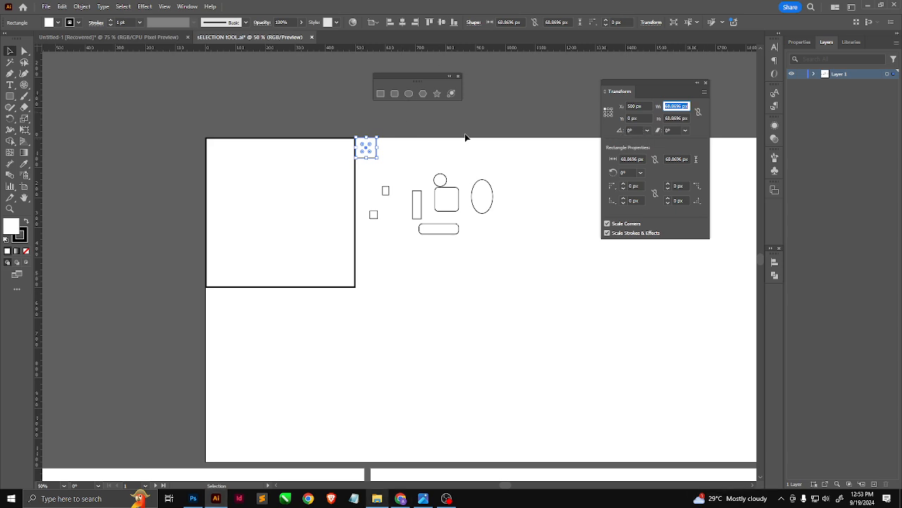
- Position the rounded square at X 500 px, Y 500 px using its lower-left corner as reference point, and deselect it
click(447, 197)
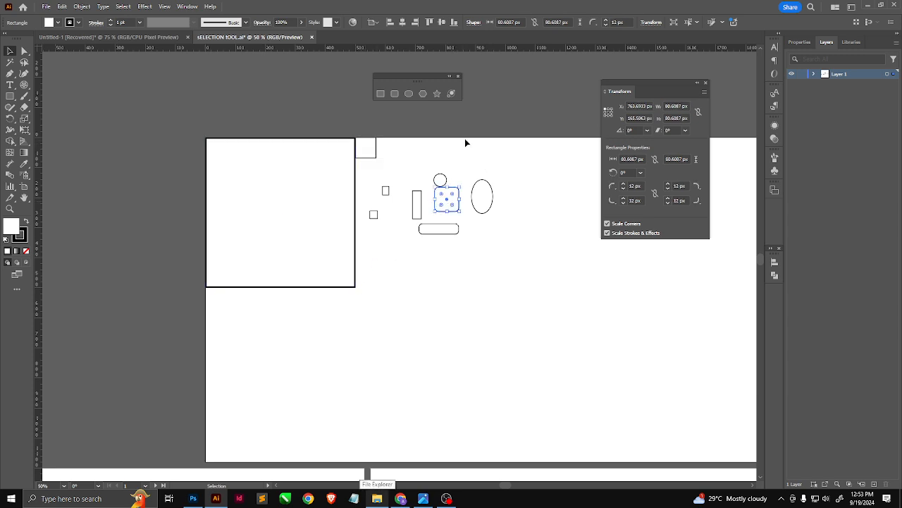
click(605, 116)
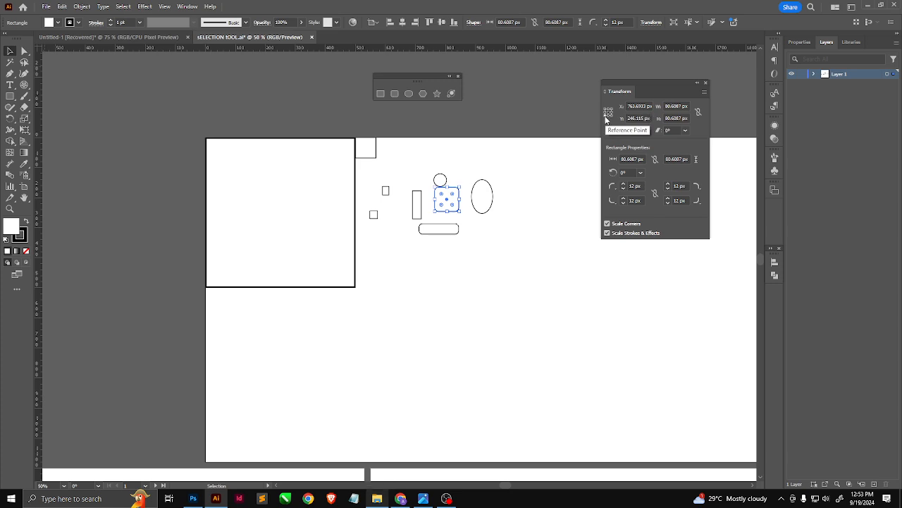
click(636, 105)
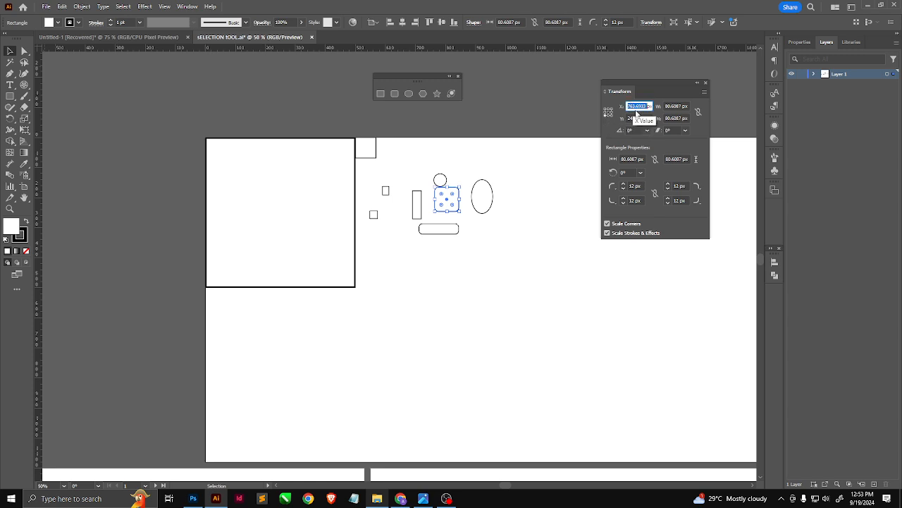
text(500)
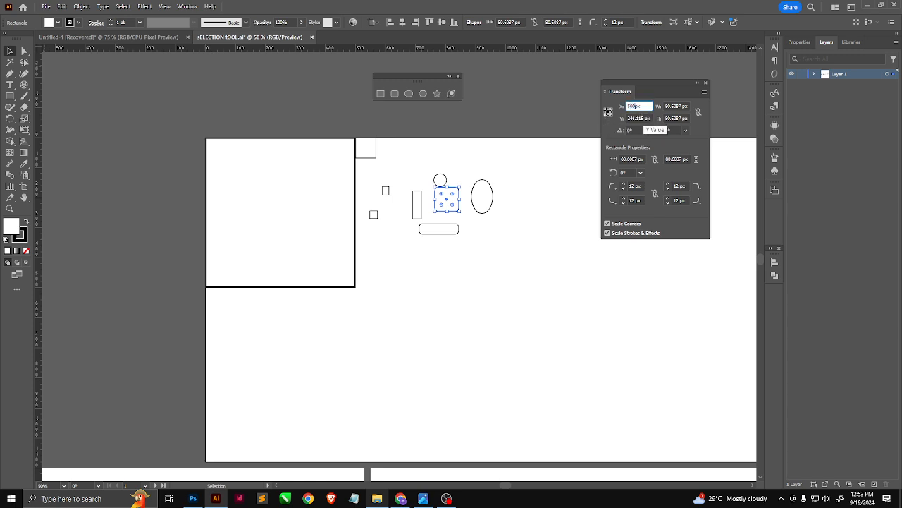
key(Tab)
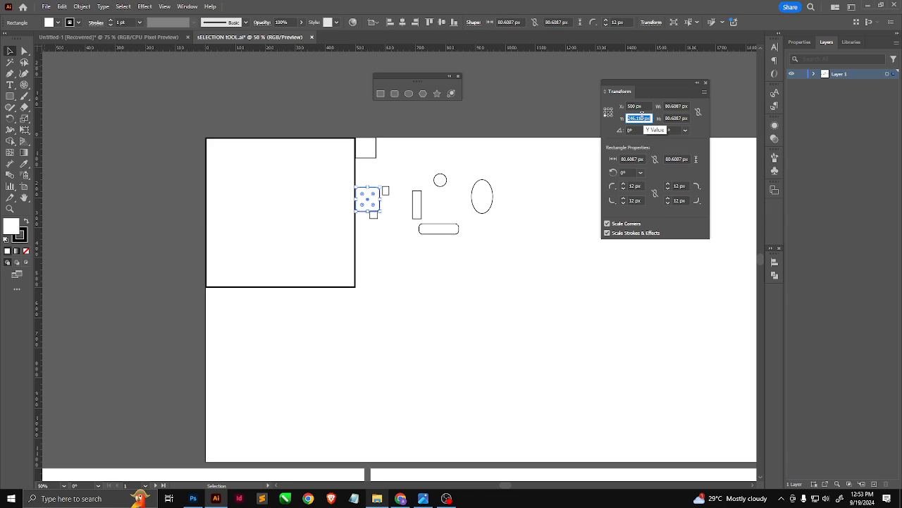
text(500)
key(Tab)
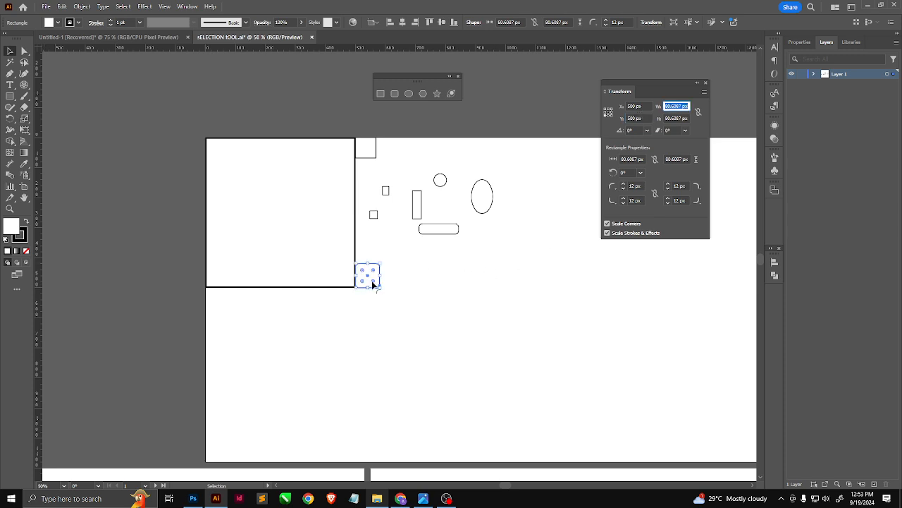
click(457, 305)
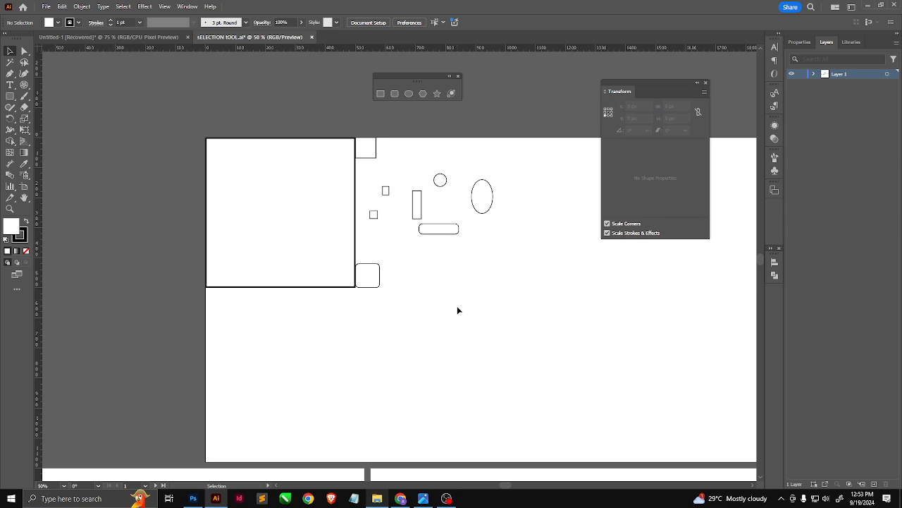
- Move the large square down off the heading text, place the tall rectangle and the ellipse to its right, and deselect everything
click(417, 205)
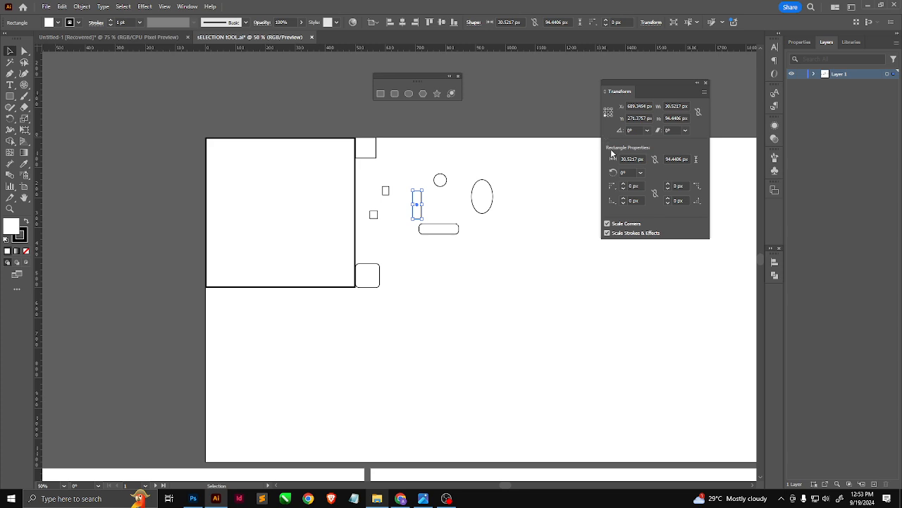
scroll(385, 283, down, 4)
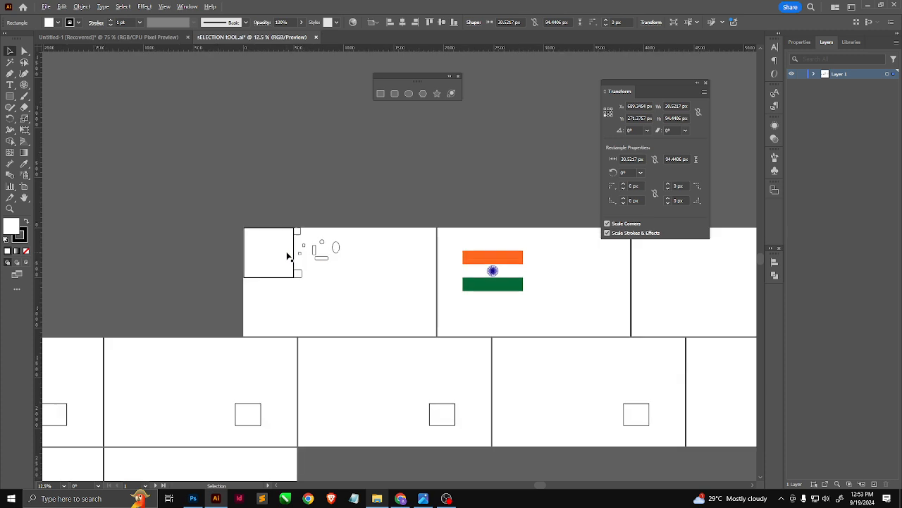
scroll(294, 238, up, 5)
drag(271, 254, 395, 314)
drag(402, 248, 536, 303)
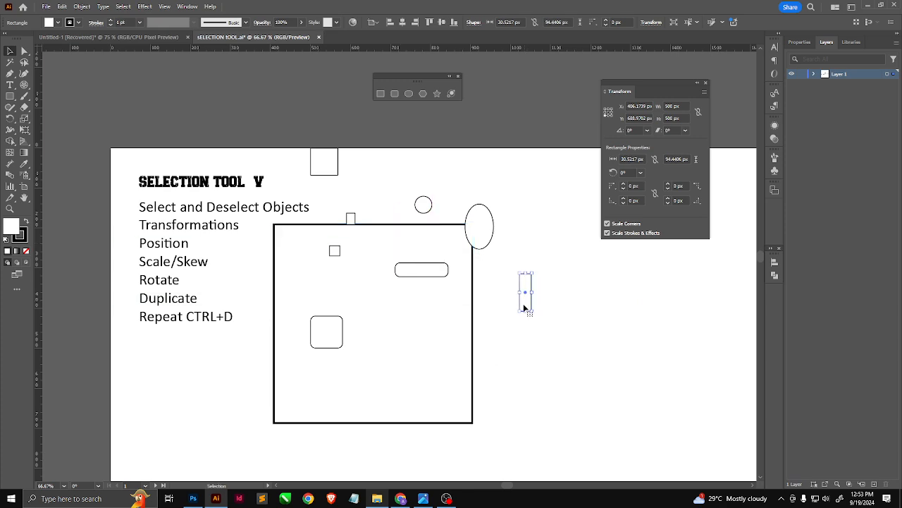
drag(477, 235, 498, 267)
click(546, 261)
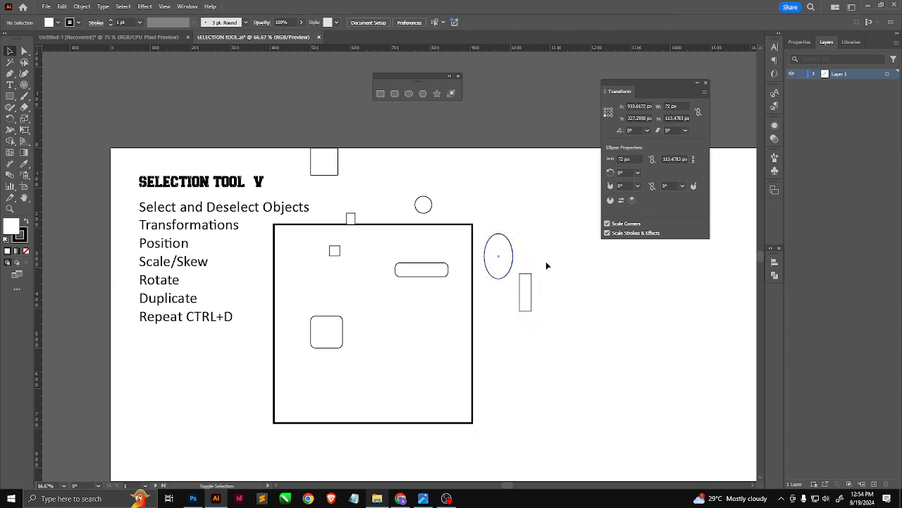
- Move the large square right so that it encloses the ellipse, and move the tall rectangle down inside it
click(446, 261)
drag(415, 338, 567, 337)
drag(524, 293, 528, 321)
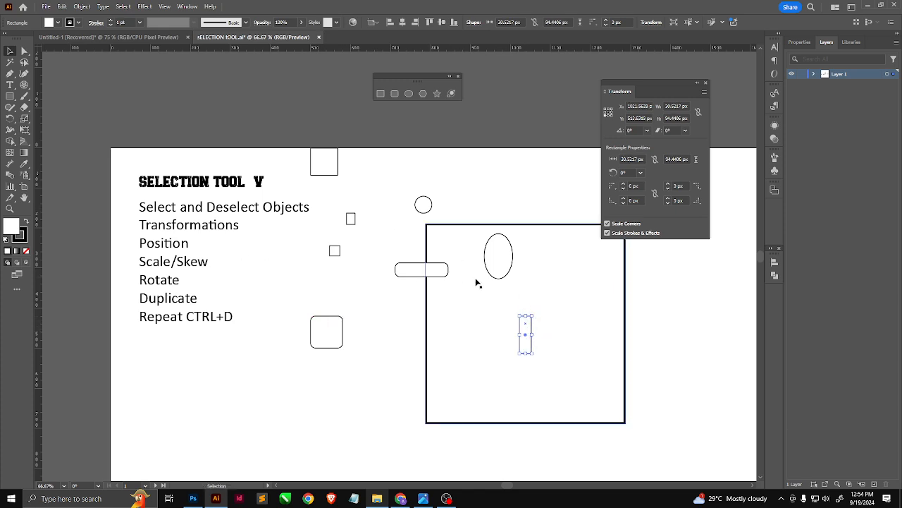
- Select the wide rounded rectangle, keeping its original position without a copy, and set its width and height to 100 px
alt+drag(418, 268, 413, 309)
key(ctrl+z)
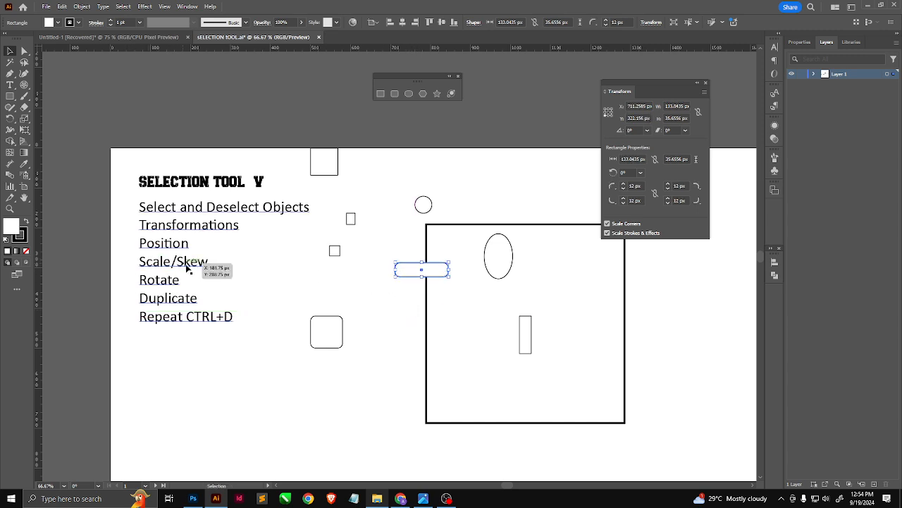
click(677, 106)
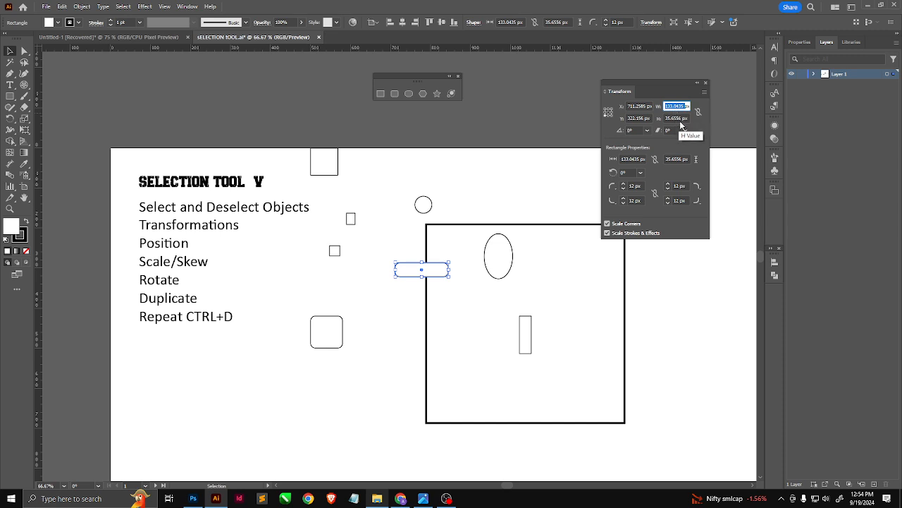
text(4px00)
key(Tab)
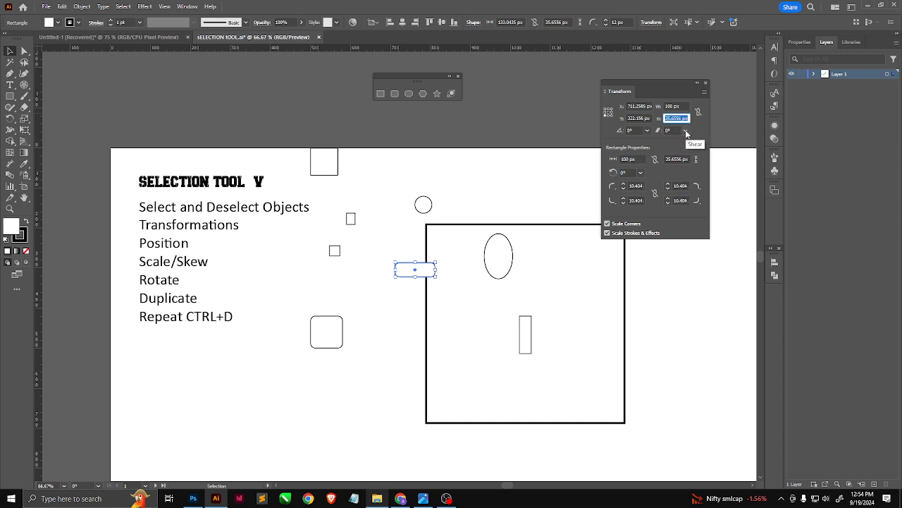
text(100)
key(Return)
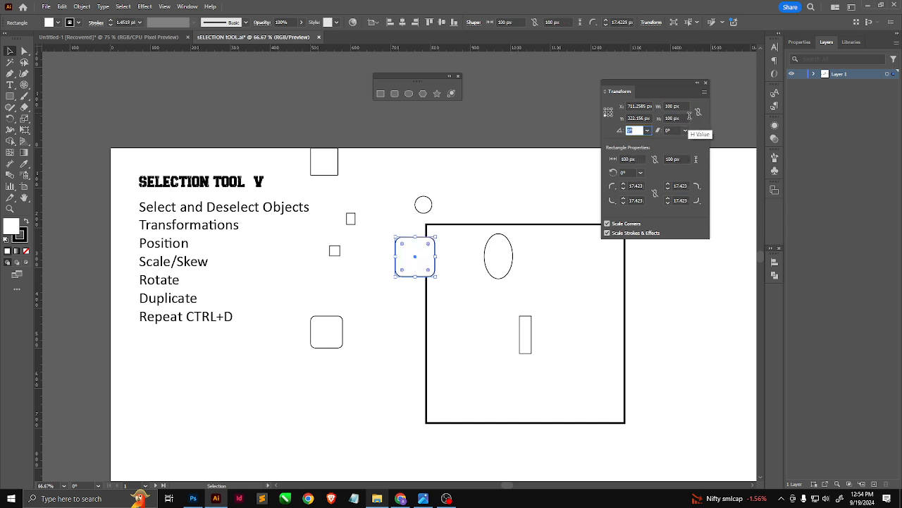
- Constrain the width and height proportions and scale the rounded square to a width of 500 px
click(697, 113)
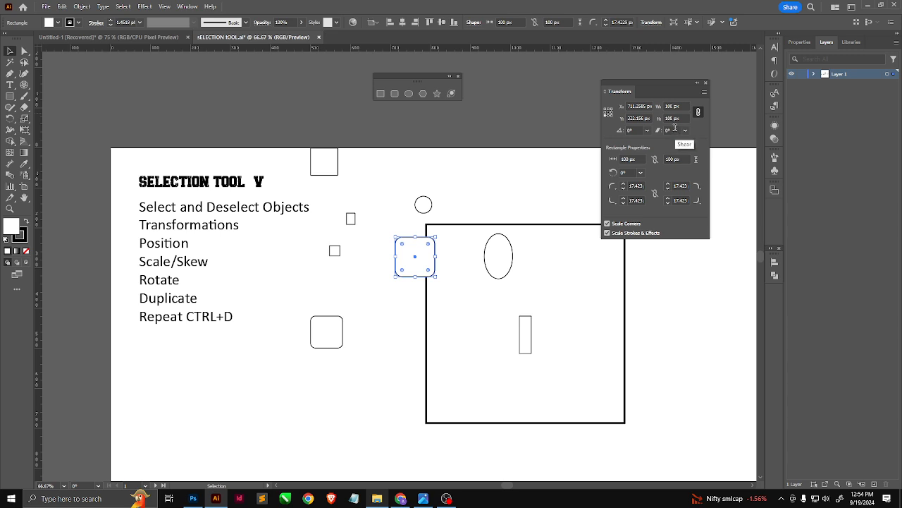
click(668, 105)
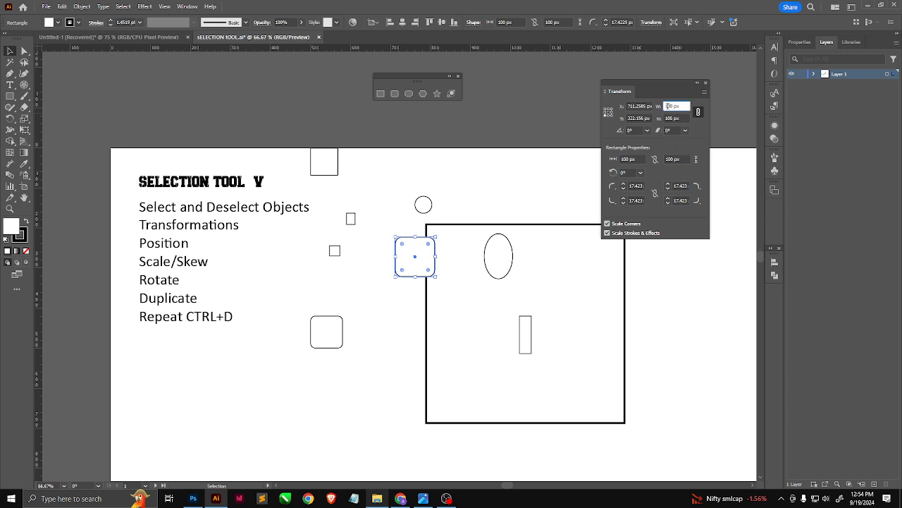
text(500)
key(Tab)
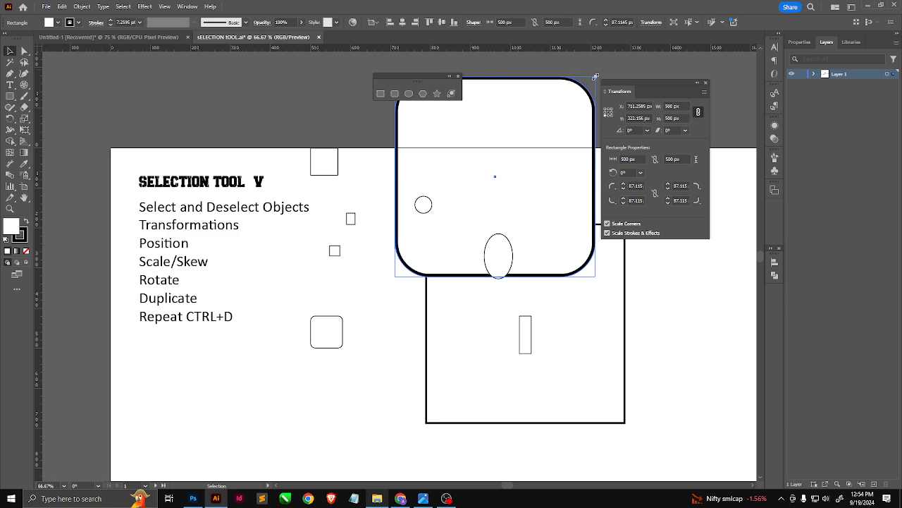
- Scale the big rounded shape freehand to about 359 × 293 px, and move the large square right and down to about X 865, Y 748 px
drag(595, 76, 479, 190)
drag(440, 240, 482, 304)
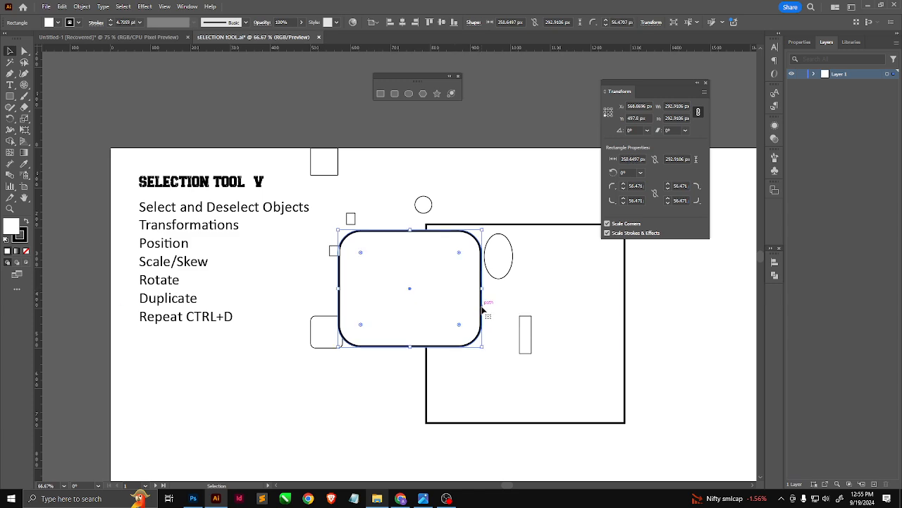
drag(495, 342, 524, 366)
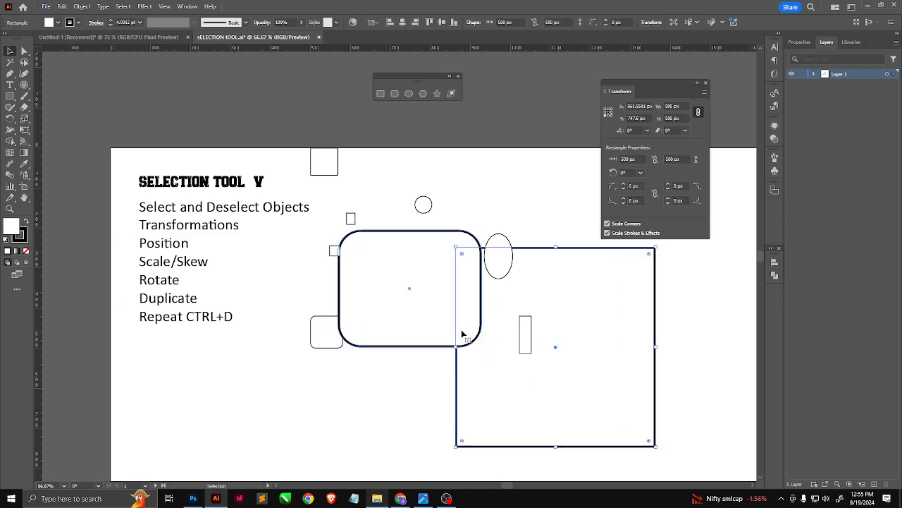
- Stretch the rounded rectangle to about 680 × 339 px, move it slightly down together with the large square, and deselect both
click(481, 317)
drag(483, 346, 577, 359)
shift+click(609, 359)
drag(545, 330, 575, 340)
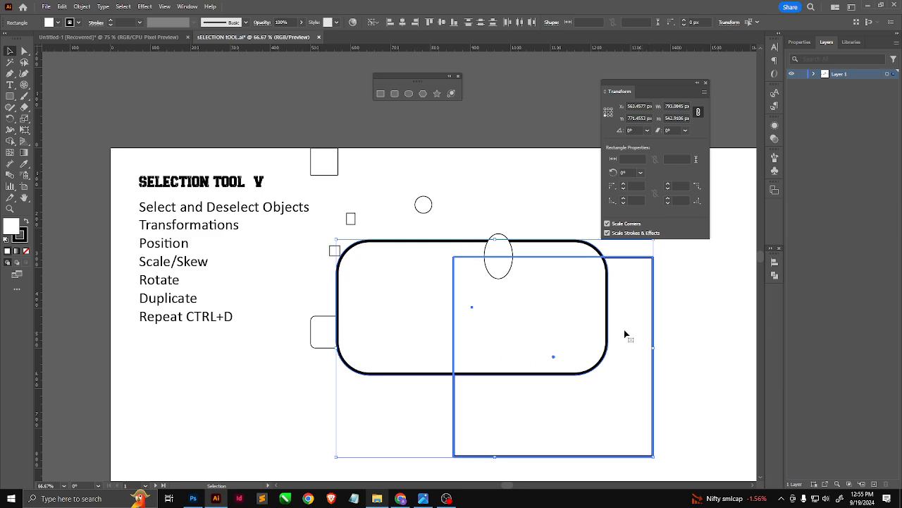
click(696, 320)
- Shrink the rounded rectangle freehand to about 365 × 151 px and place it against the large square's left edge
click(580, 322)
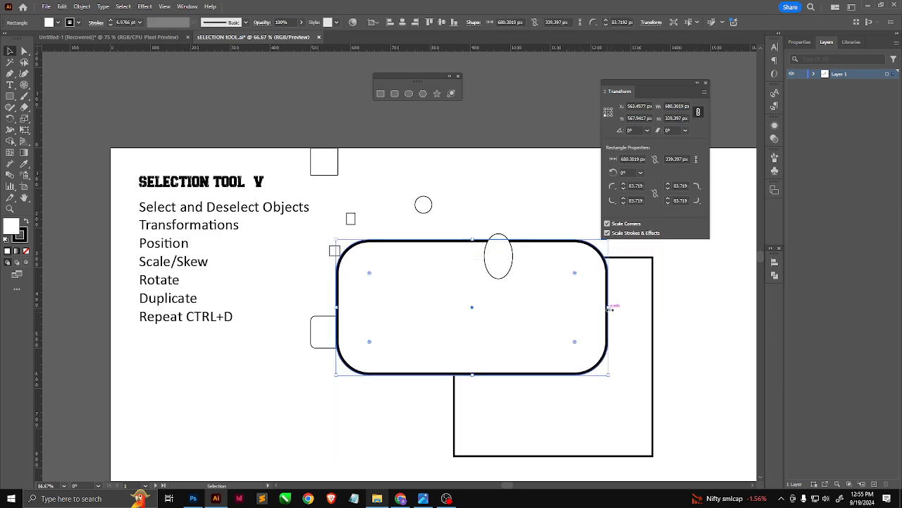
drag(610, 309, 531, 308)
drag(533, 375, 452, 272)
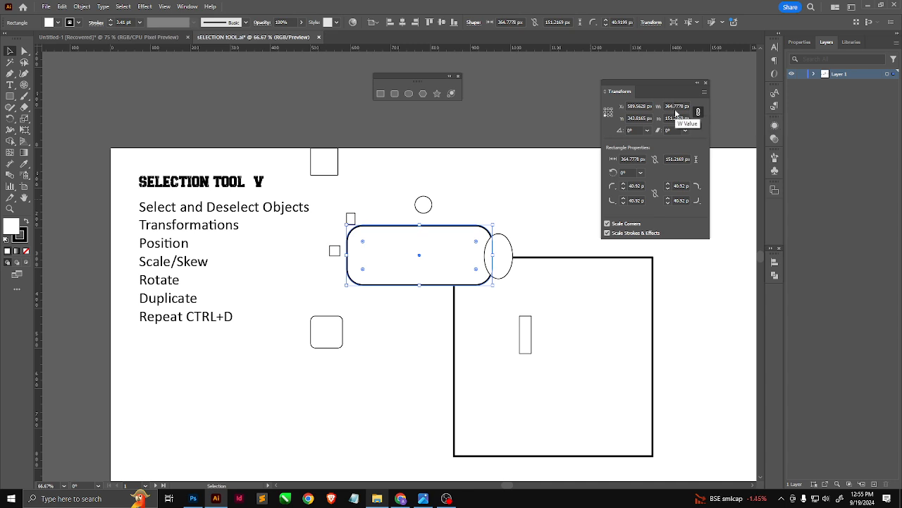
drag(396, 262, 358, 331)
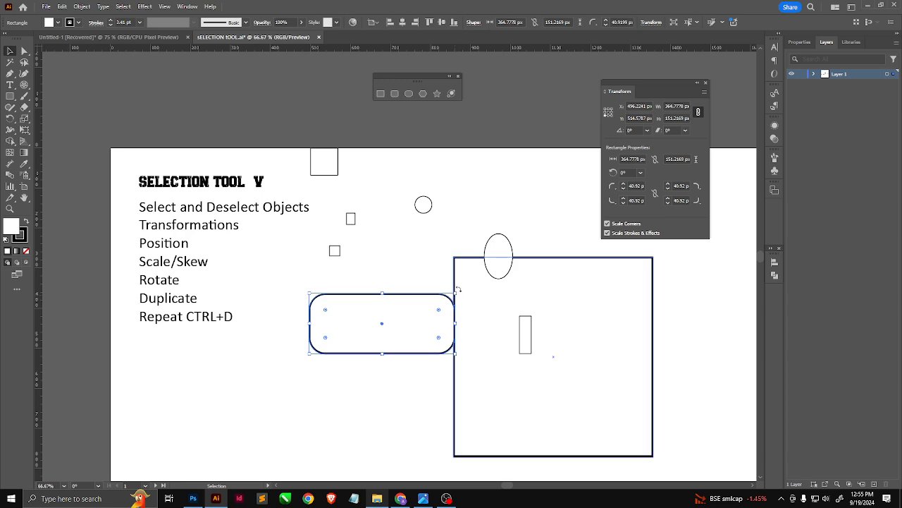
- Rotate the rounded rectangle upright to 90° and back to a 45° tilt, and move it up toward the small circle and ellipse
drag(457, 291, 374, 290)
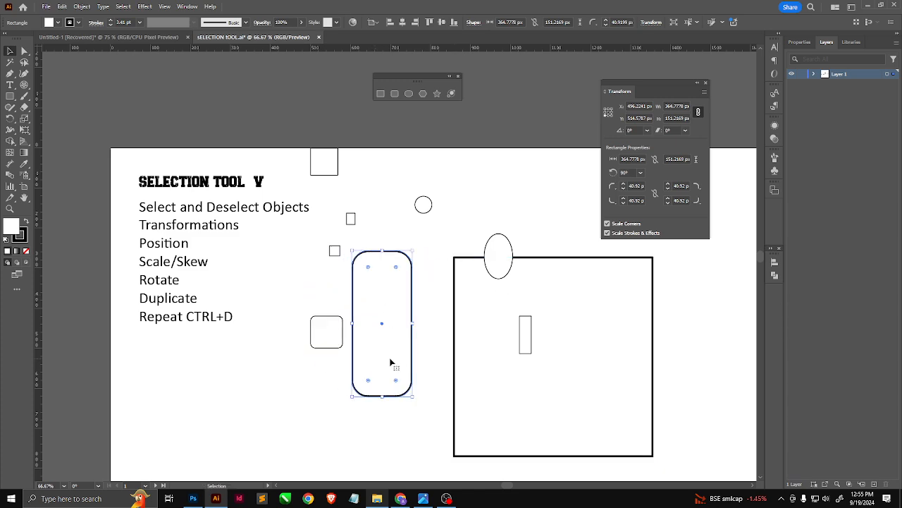
drag(417, 245, 431, 281)
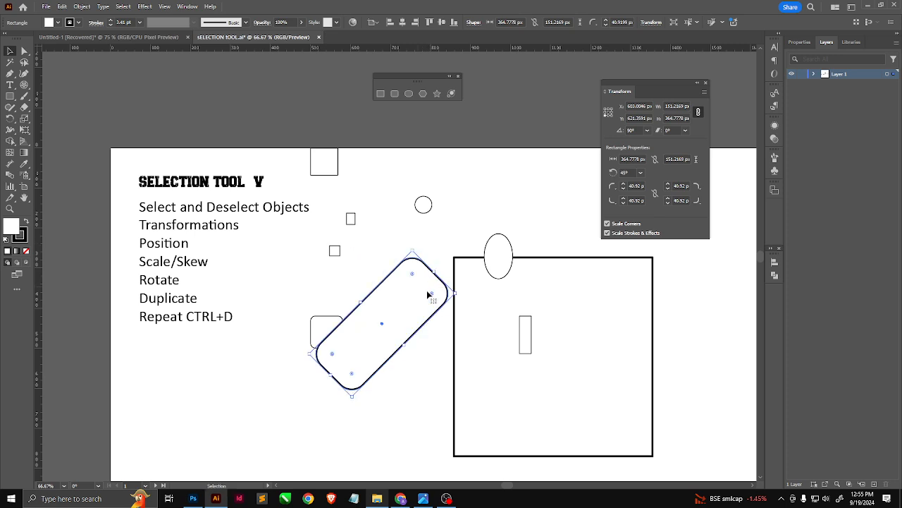
drag(377, 330, 416, 274)
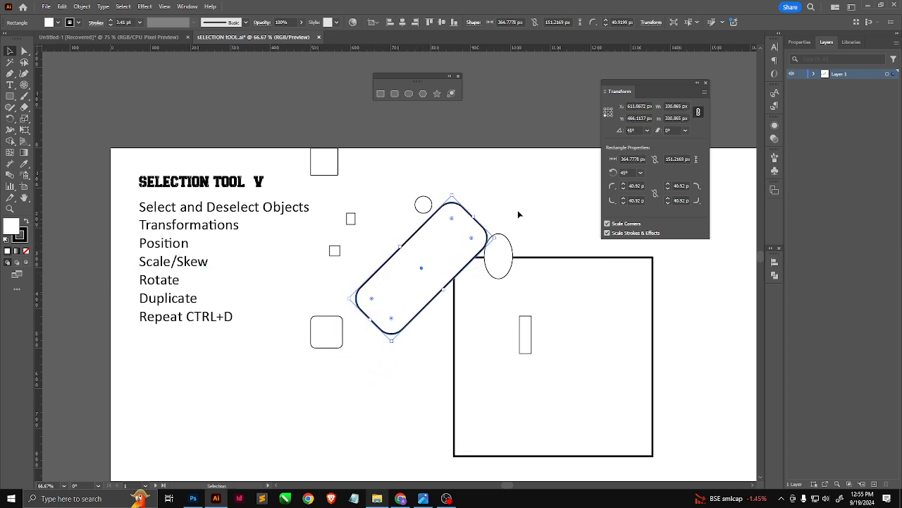
- Set the tilted rounded rectangle's rotation to 240° and to 15° in turn, and move it back up beside the ellipse
click(647, 130)
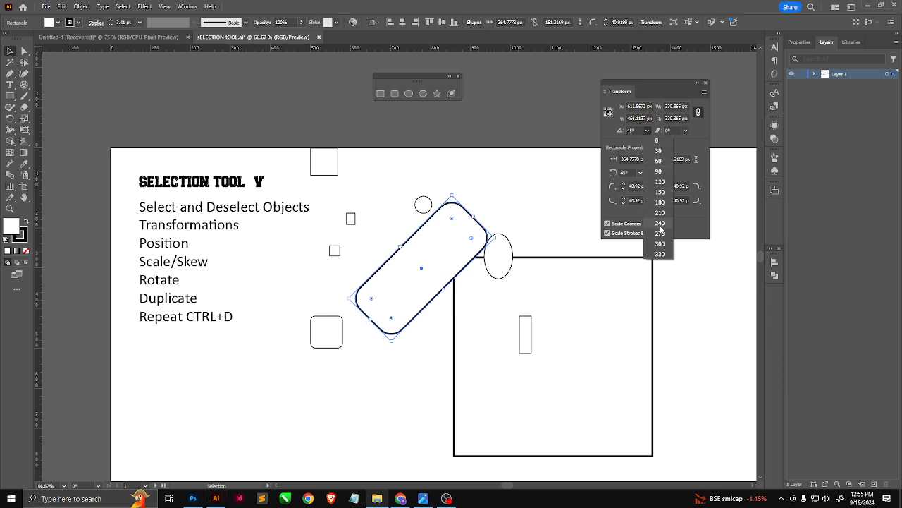
click(660, 223)
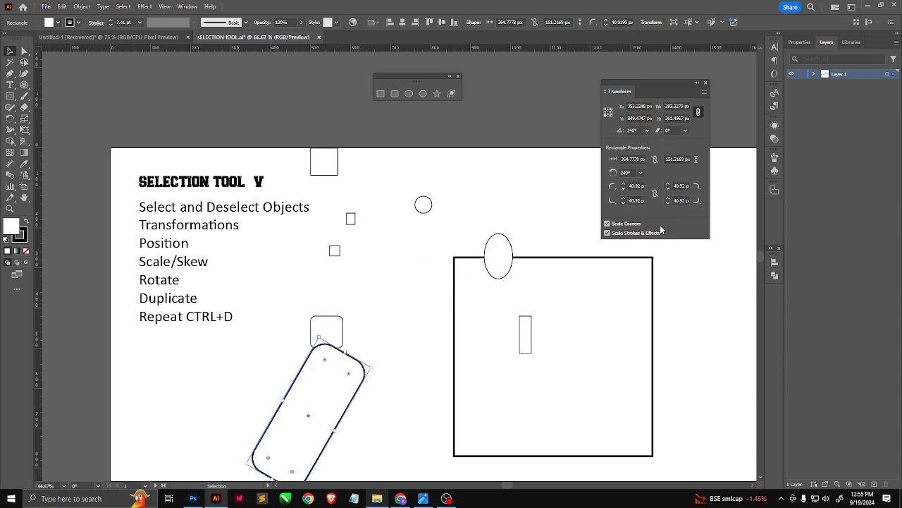
click(637, 130)
key(Return)
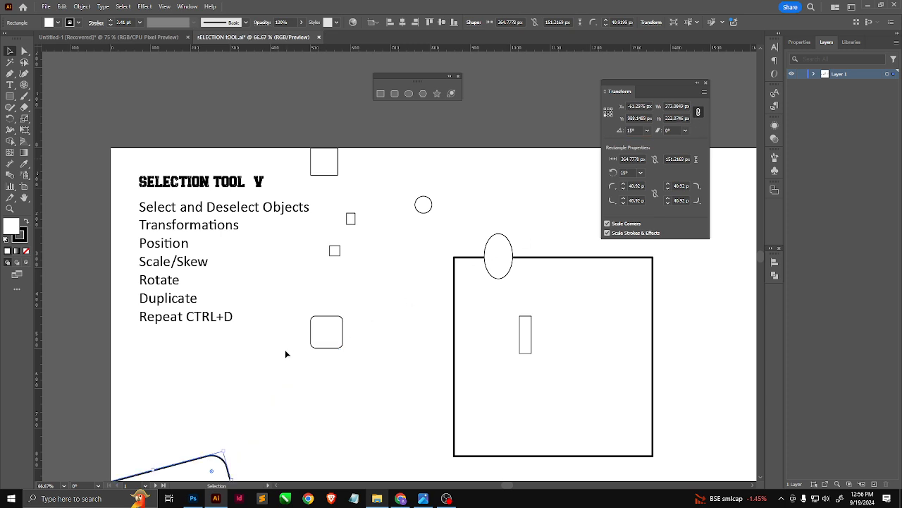
drag(199, 470, 458, 226)
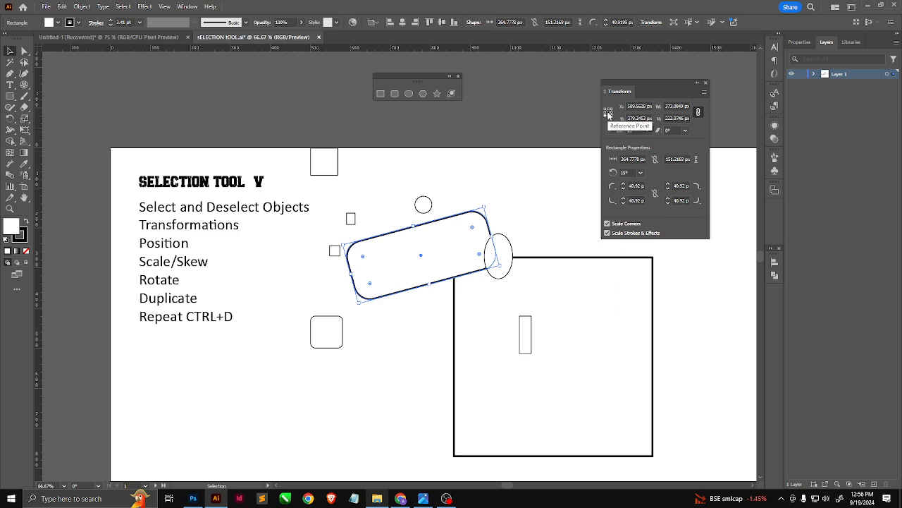
- Rotate the rounded rectangle to 66° using its centre as the reference point
click(631, 130)
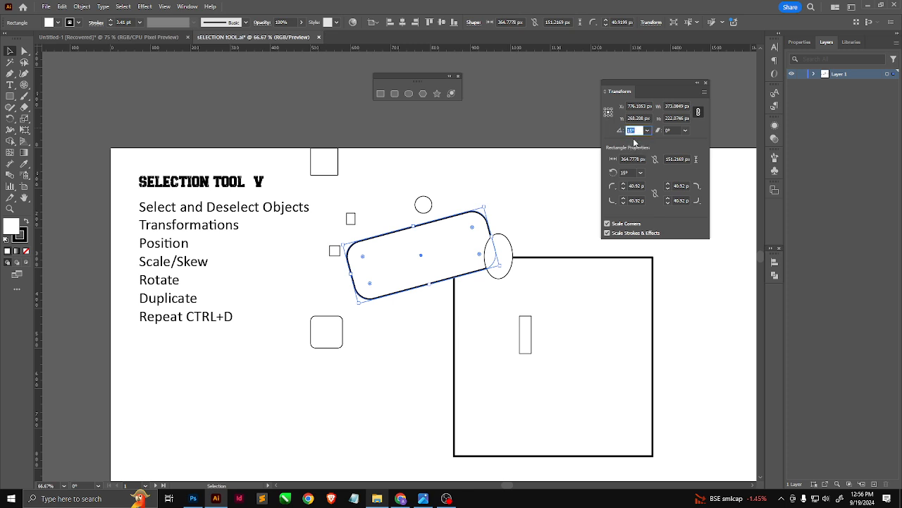
text(66)
key(Return)
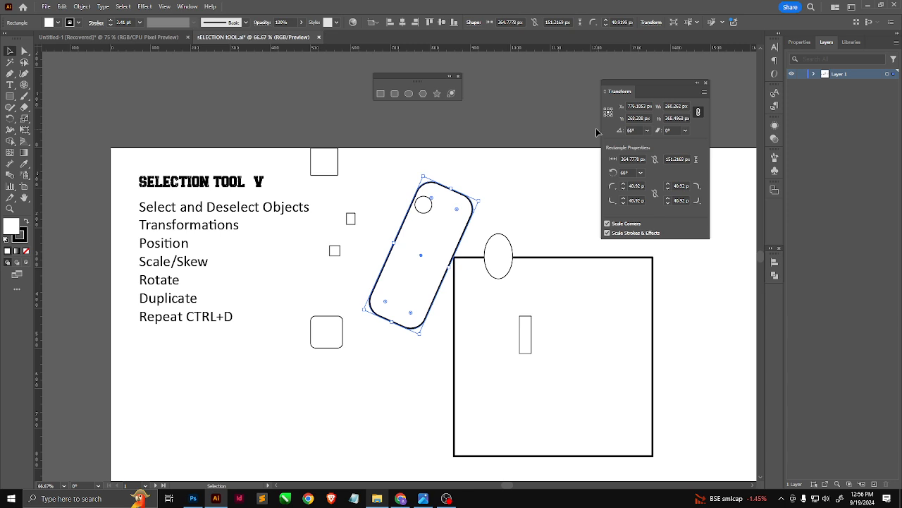
- Select the small rounded square and shear it by -30°
click(673, 118)
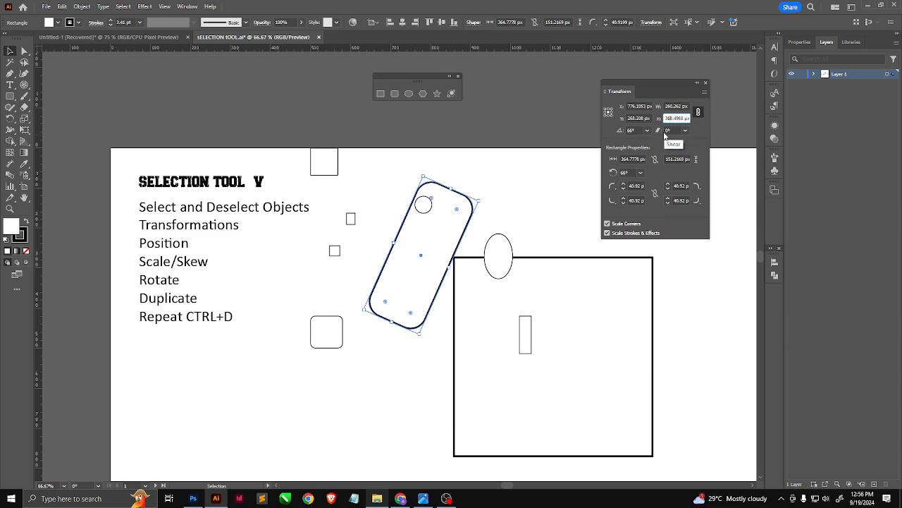
click(666, 131)
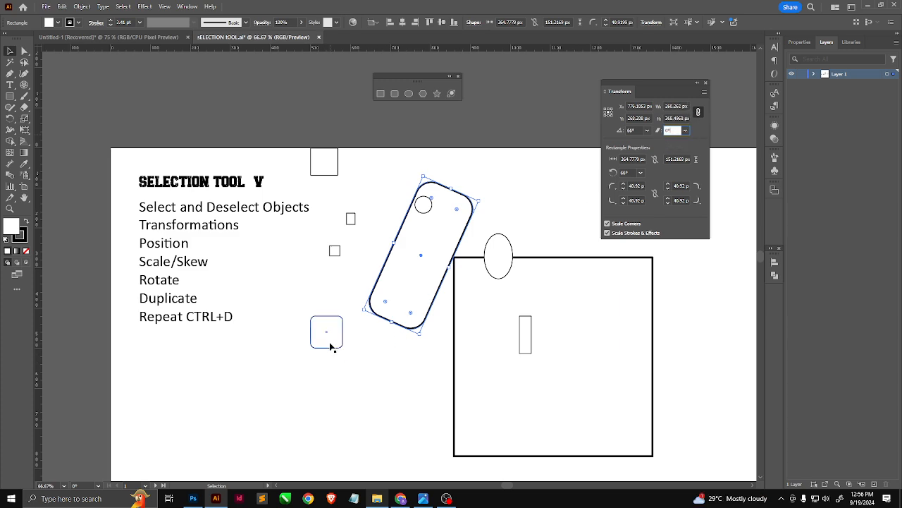
click(331, 347)
click(685, 131)
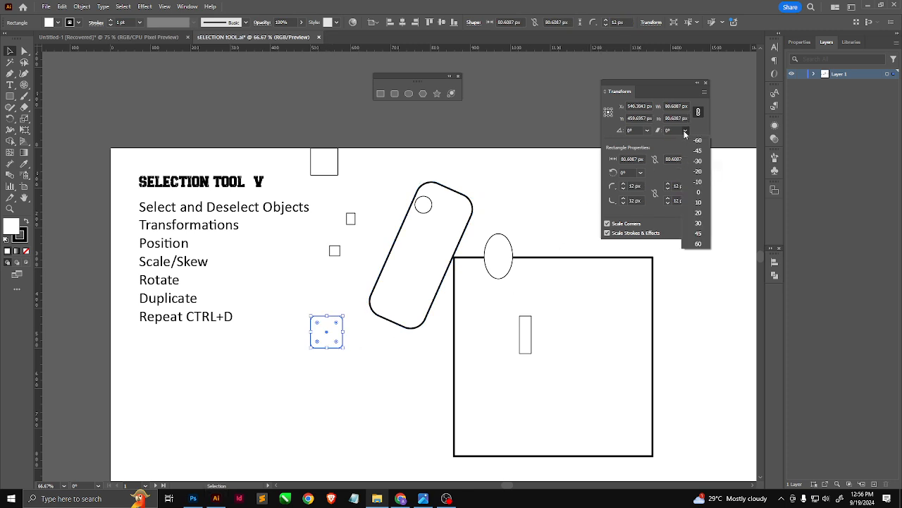
click(703, 165)
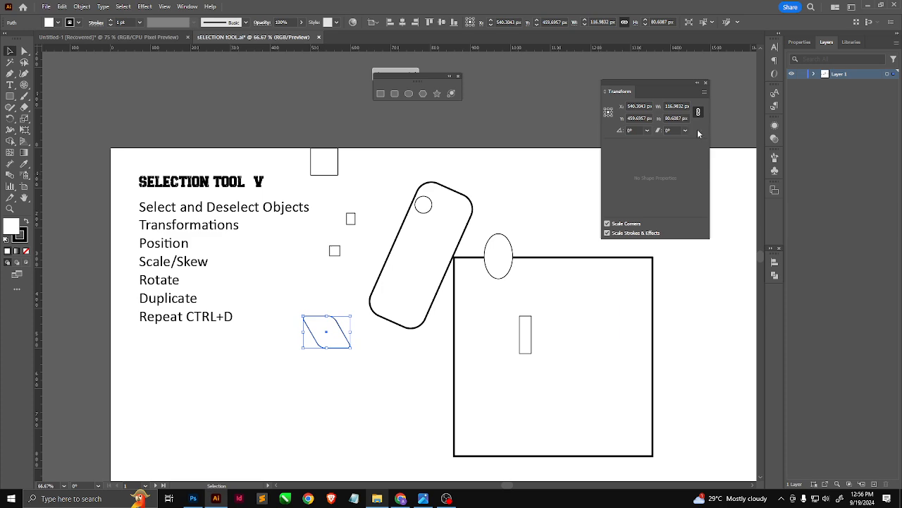
- Apply a 30° shear twice to the slanted shape so that it leans to the right
click(685, 131)
click(700, 210)
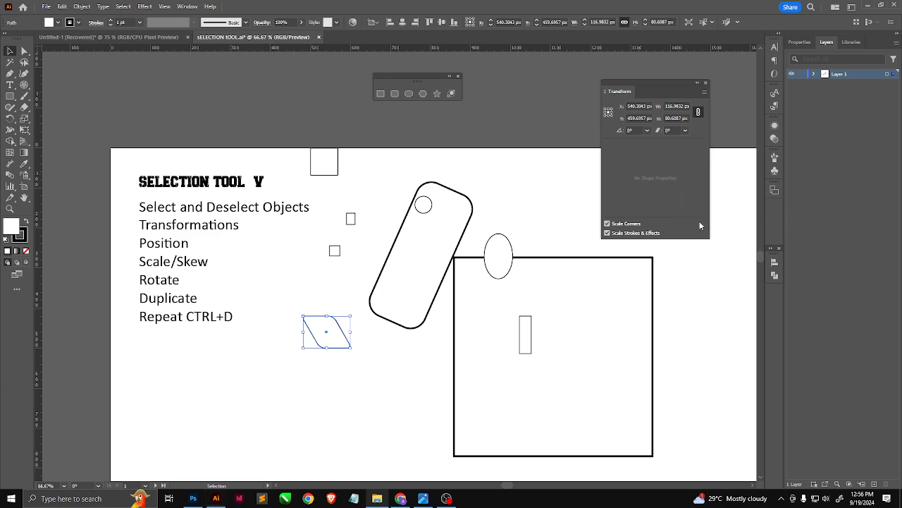
click(686, 131)
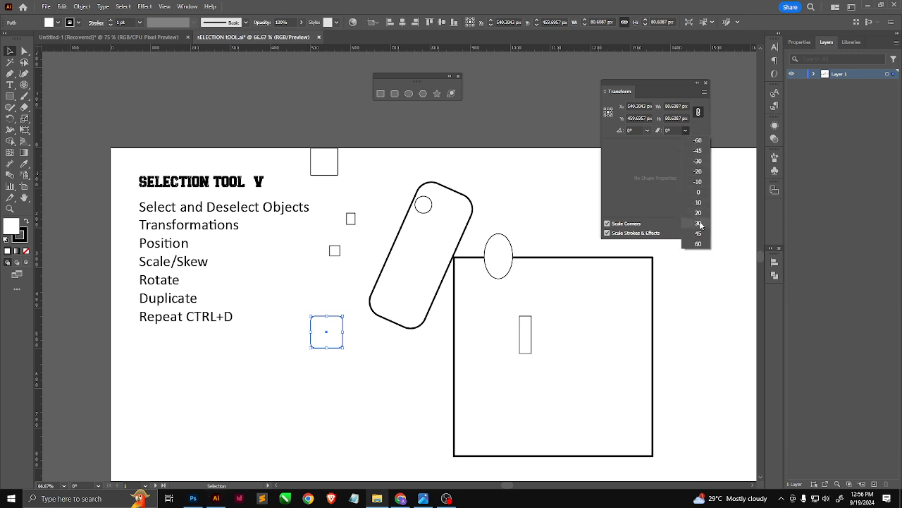
click(700, 221)
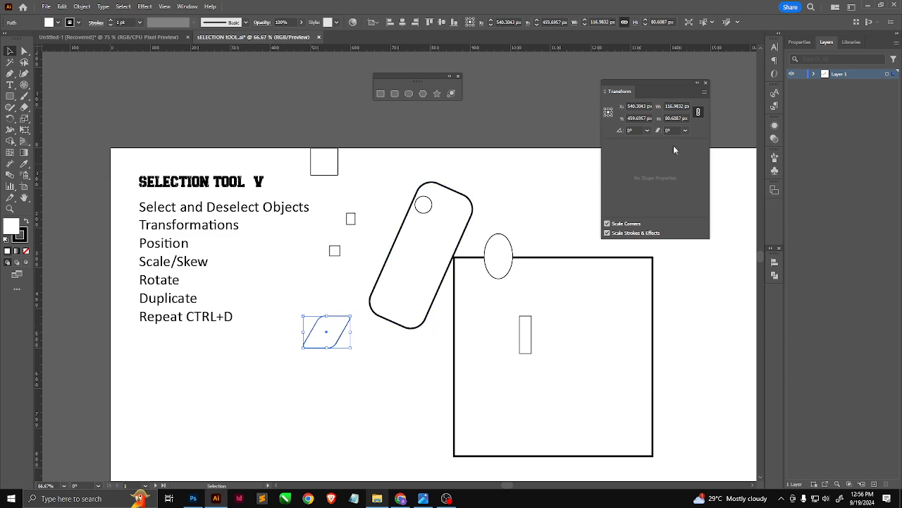
- Select the tilted rounded rectangle and move it down to about X 720, Y 428 px, between the slanted shape and the large square
click(413, 294)
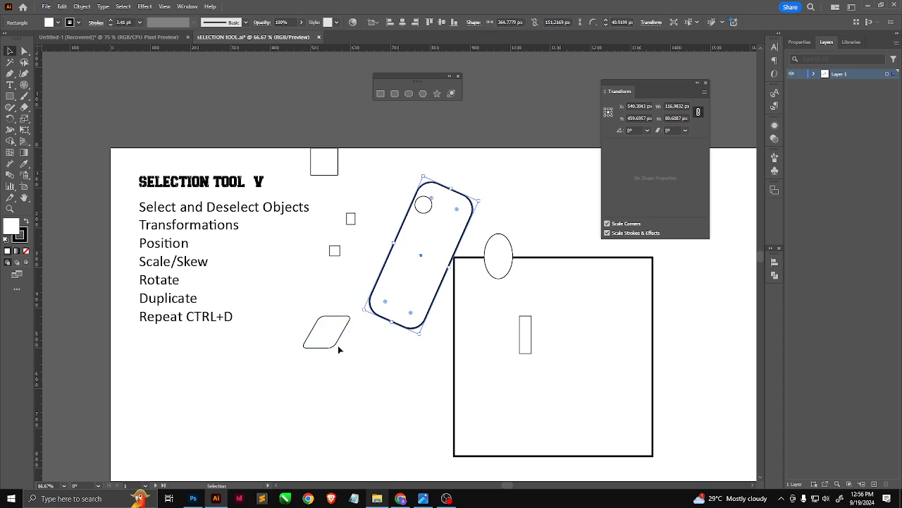
click(335, 253)
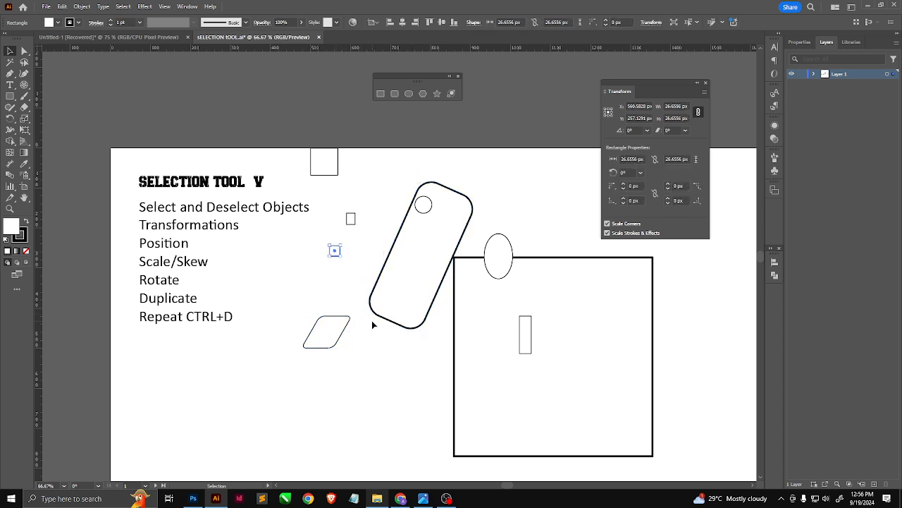
click(411, 270)
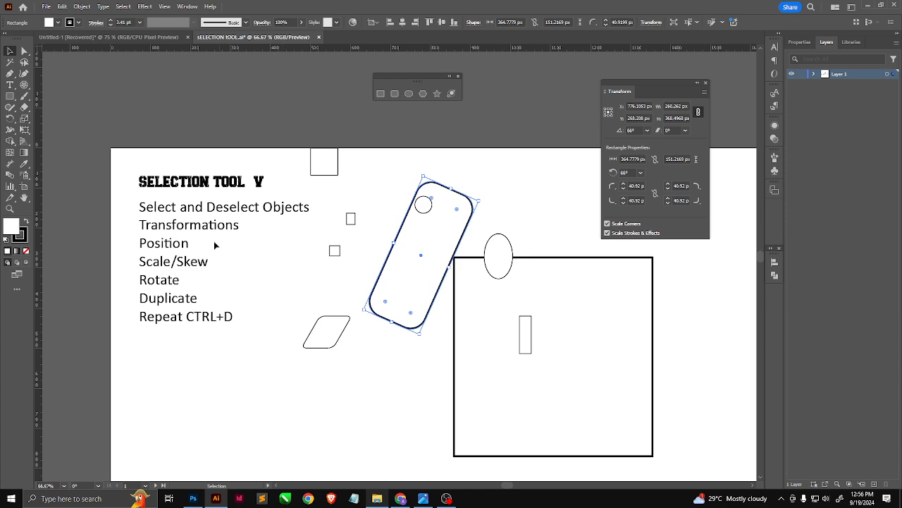
drag(430, 261, 407, 325)
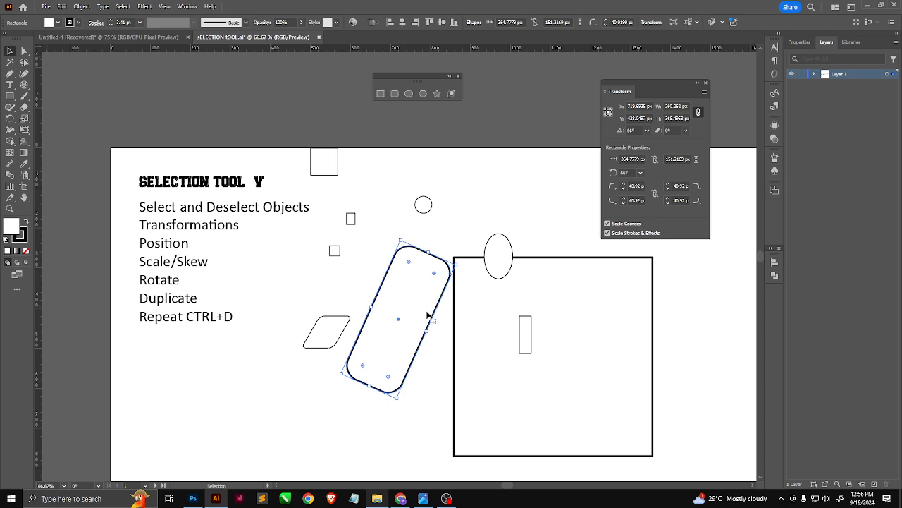
scroll(416, 272, up, 3)
scroll(415, 250, down, 1)
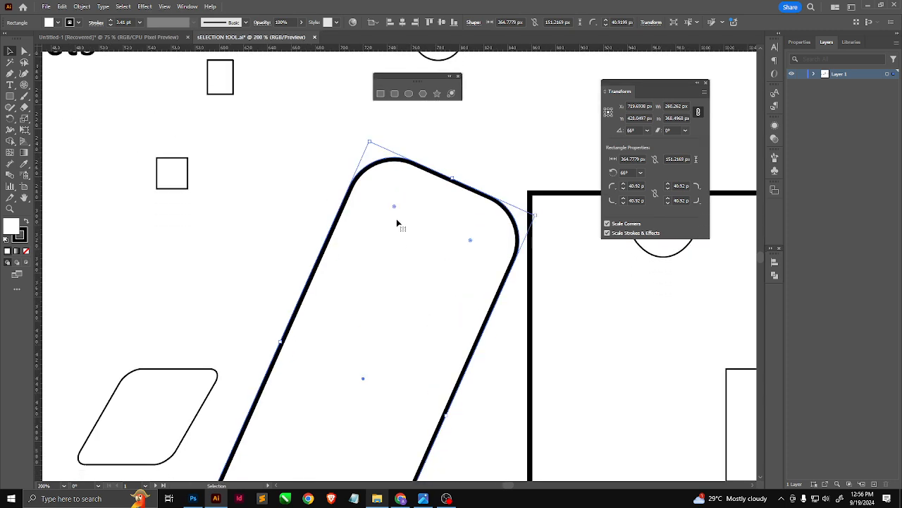
- Reduce the corner rounding of the tilted rounded rectangle to a radius of about 8 px
scroll(397, 224, down, 1)
drag(396, 213, 376, 162)
drag(381, 197, 380, 168)
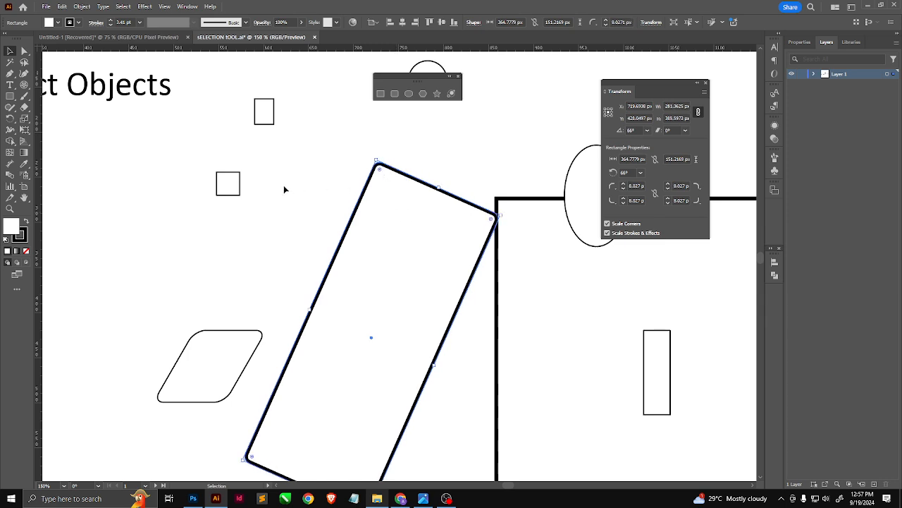
- Select the small square above the slanted shape, enlarge it to about 98 × 75 px and round its corners to about 27 px
click(230, 188)
mouse_move(244, 170)
mouse_down()
mouse_move(305, 131)
mouse_move(281, 147)
mouse_up()
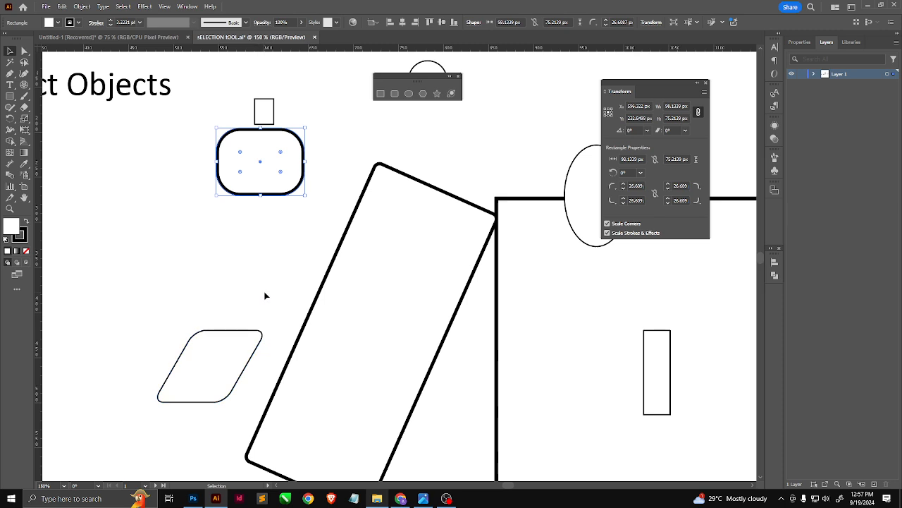
- Select the ellipse on the large square's upper edge and cut it into a pie from about 48° to about 5°
scroll(265, 296, down, 2)
click(403, 258)
scroll(403, 258, up, 2)
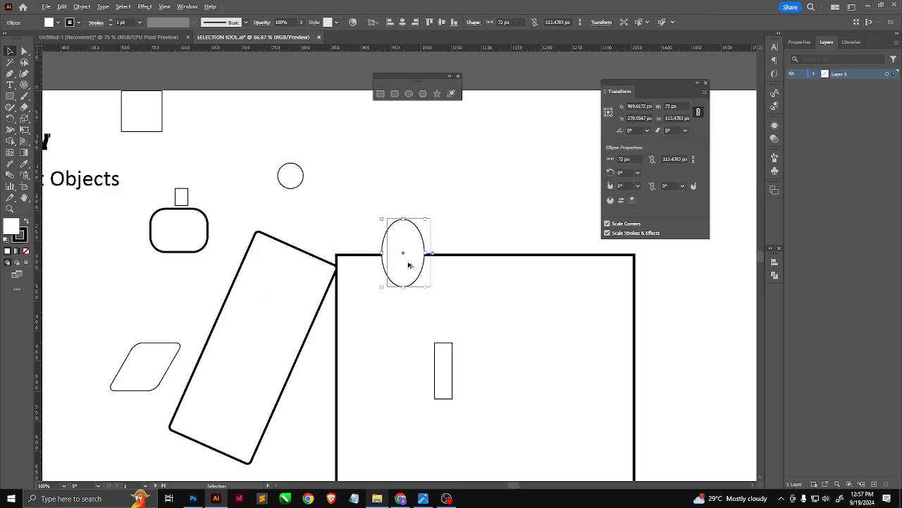
drag(443, 251, 410, 317)
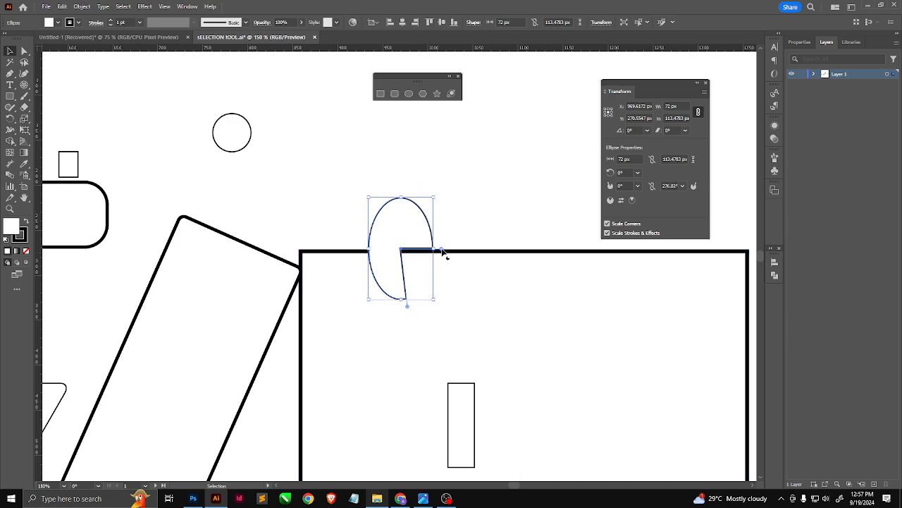
drag(443, 254, 430, 212)
drag(407, 308, 440, 248)
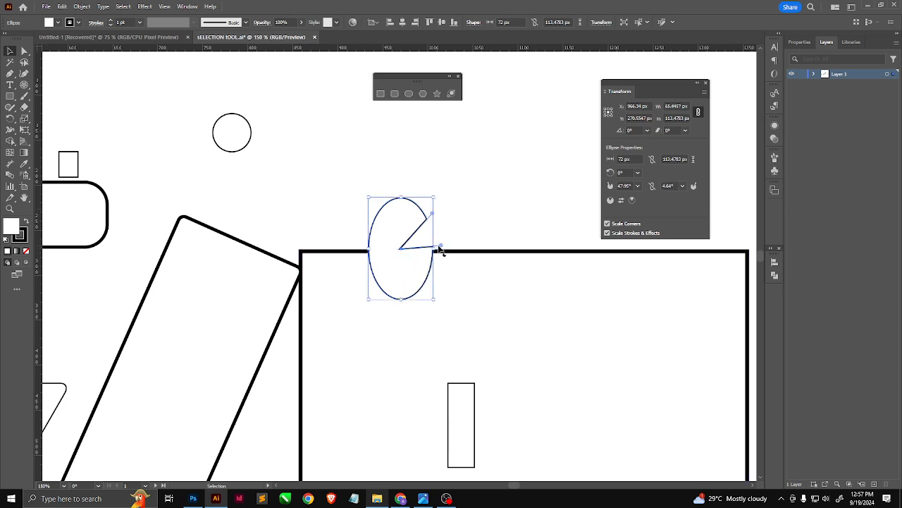
- Draw a rectangle about 137 × 67 px above the large square
click(376, 337)
scroll(379, 336, down, 1)
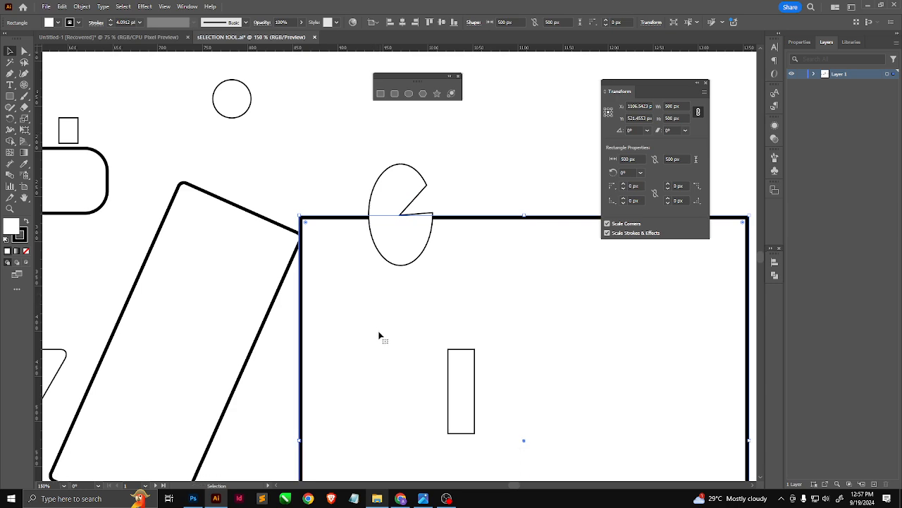
scroll(385, 329, down, 2)
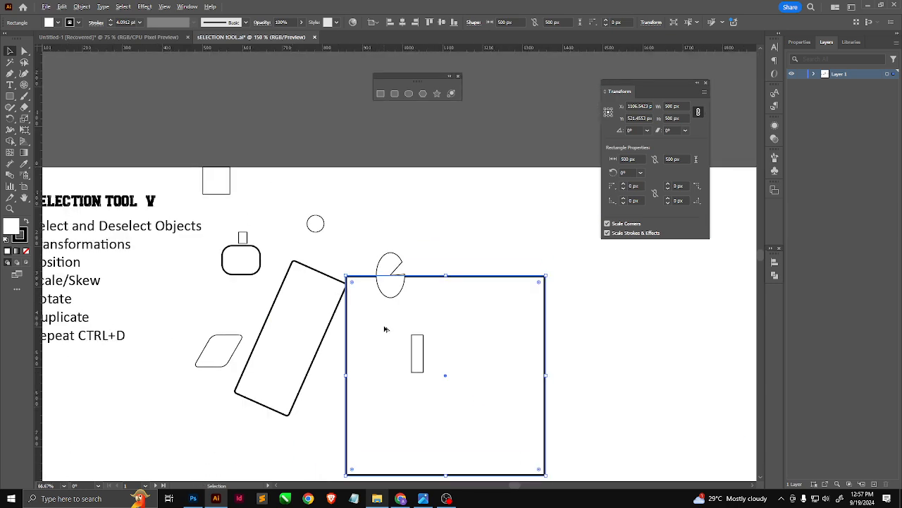
click(378, 96)
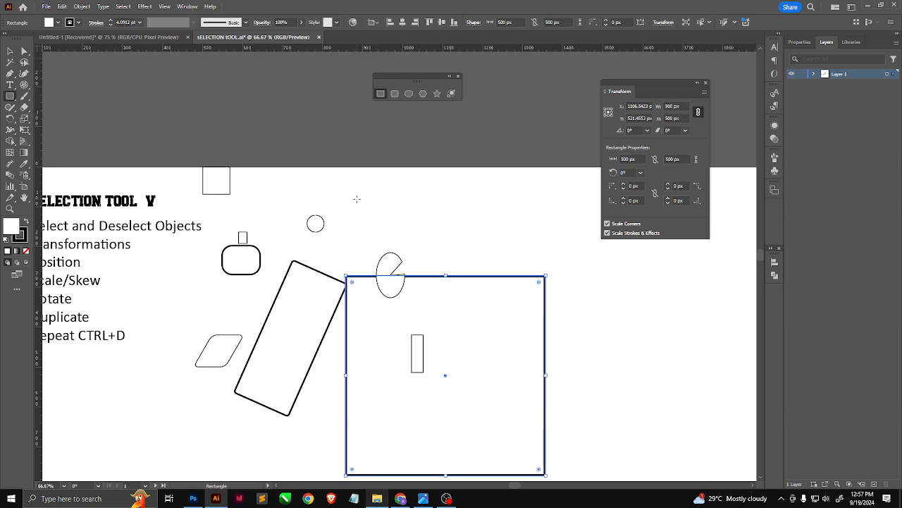
drag(357, 199, 411, 225)
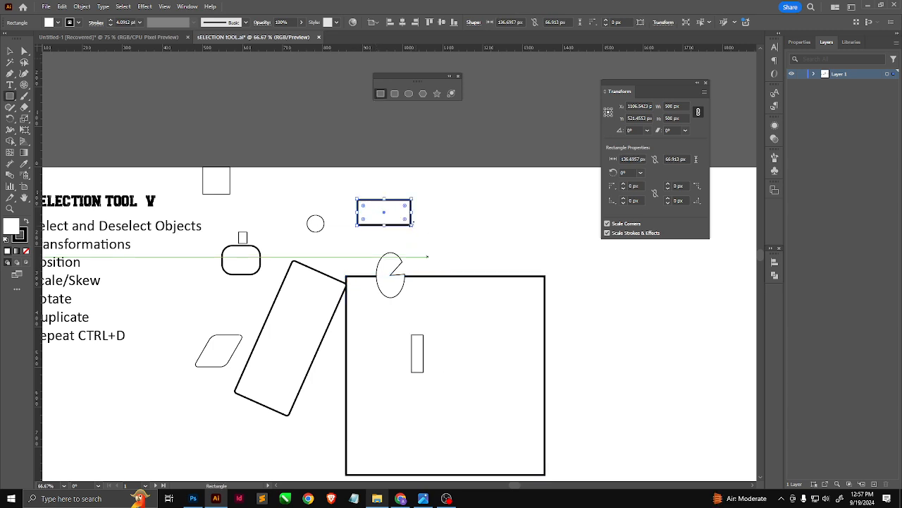
- Draw a rounded rectangle about 236 × 139 px to the right of the new rectangle, adjusting its corner radius to 18 px
click(393, 94)
drag(434, 200, 527, 253)
key(Down)
key(Down)
key(Down)
key(Down)
key(Down)
key(Down)
key(Down)
key(Down)
key(Down)
key(Down)
key(Up)
key(Up)
key(Down)
key(Down)
key(Down)
- Create a second rounded rectangle by exact values, 235.9565 × 138.5217 px with an 18 px corner radius, over the pie shape
click(373, 236)
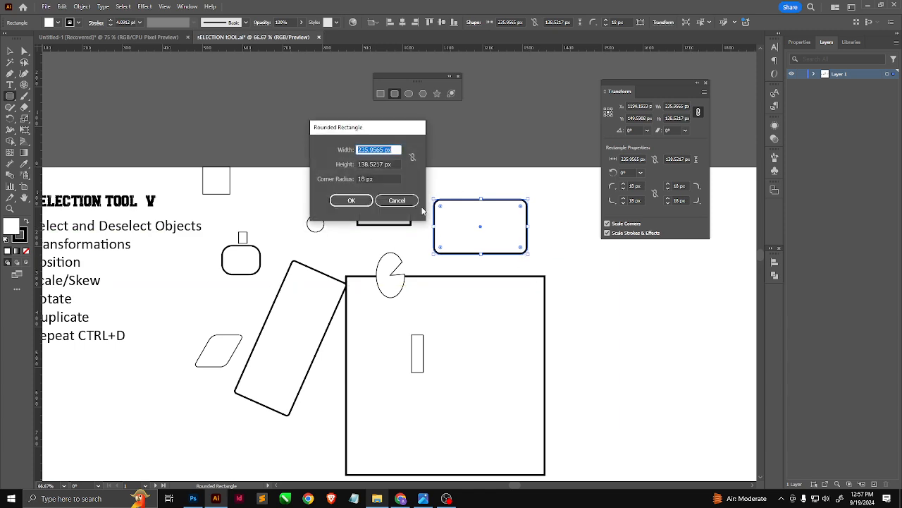
click(381, 179)
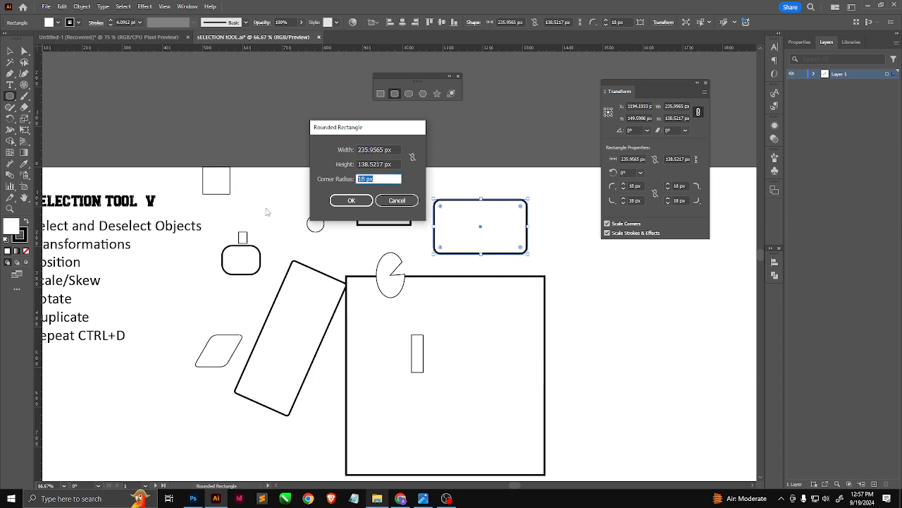
click(351, 200)
- Draw a circle about 151 px across over the slanted shape and create a second one of 150.7826 px below the tilted rectangle
click(408, 94)
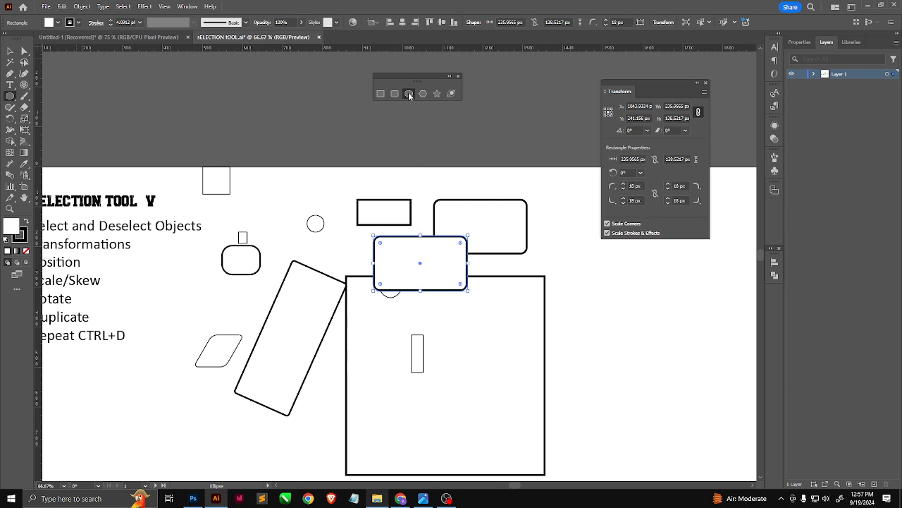
scroll(282, 211, down, 4)
drag(188, 181, 248, 241)
click(232, 291)
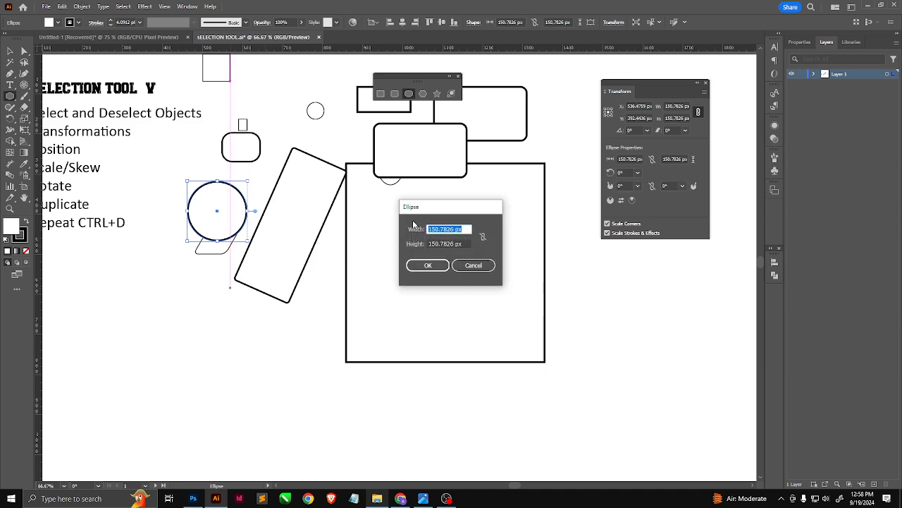
click(428, 265)
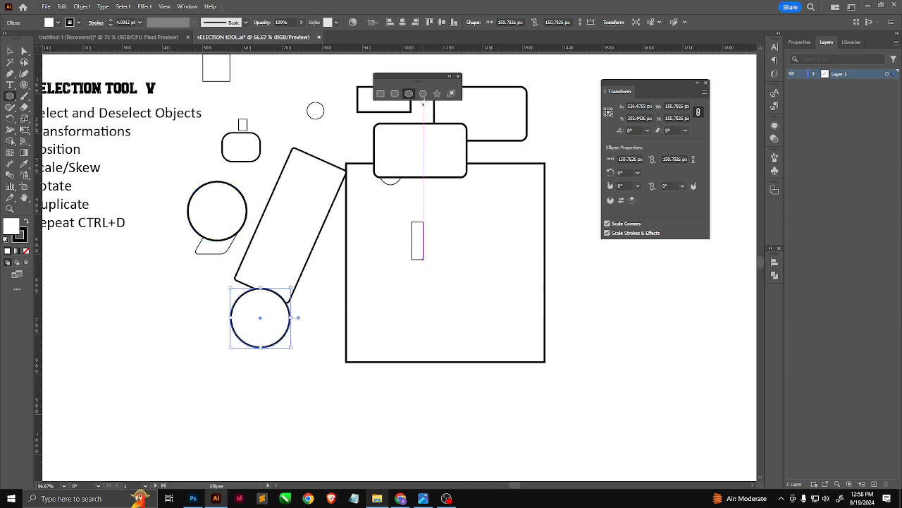
- Draw a large polygon of about 375 px radius over the large square, varying its sides and finishing with 12, and undo it
click(424, 93)
scroll(401, 232, down, 1)
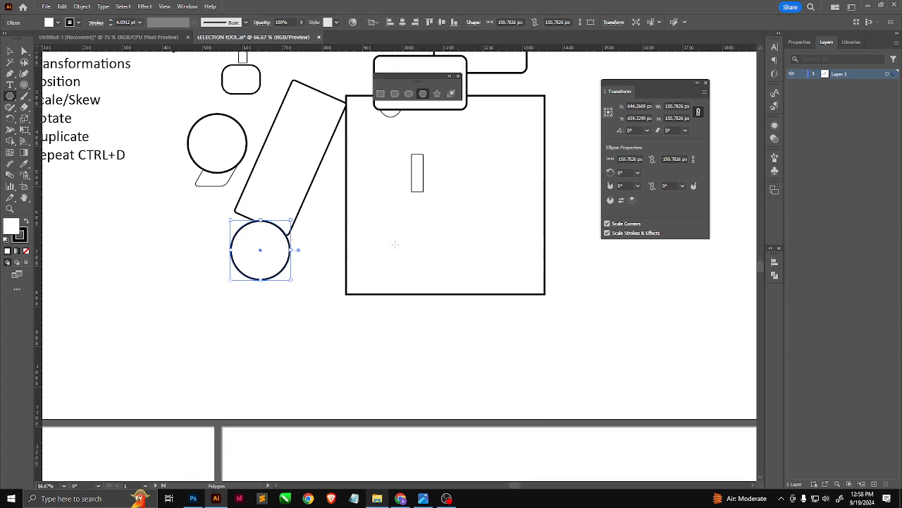
scroll(407, 252, up, 3)
drag(505, 248, 379, 226)
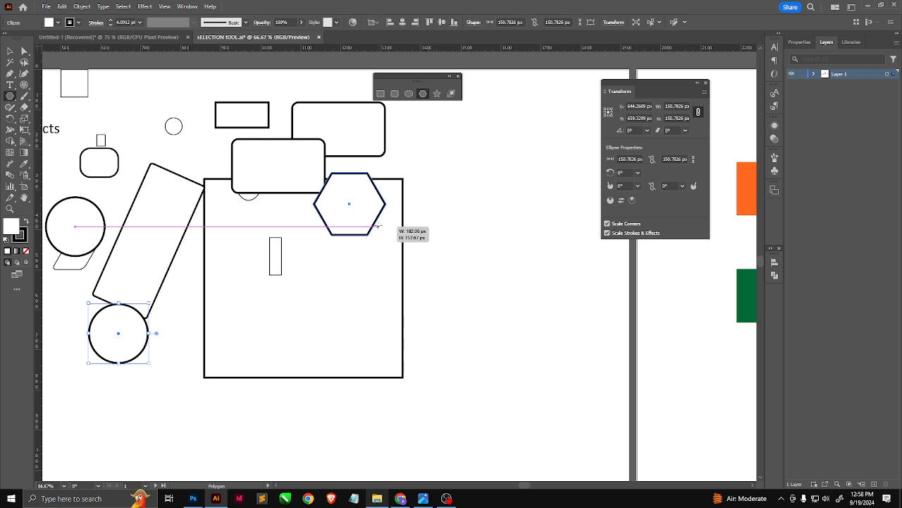
drag(378, 226, 444, 309)
key(Up)
key(Up)
key(Up)
key(Up)
key(Up)
key(Up)
key(Up)
key(Up)
key(Down)
key(Down)
key(Down)
key(Down)
key(Down)
key(Down)
key(Down)
key(Down)
key(Down)
key(Down)
key(Down)
key(Up)
key(Up)
key(Up)
key(Up)
key(Up)
key(Up)
key(Up)
key(Up)
key(Up)
key(Up)
key(Up)
key(Up)
key(Down)
key(Down)
key(Down)
key(Down)
key(Down)
key(Down)
key(Down)
key(Down)
key(Down)
key(Down)
key(Down)
key(Down)
key(Up)
key(Up)
key(Up)
key(Up)
key(Up)
key(Up)
key(Up)
key(Up)
key(Up)
key(Up)
key(Up)
key(Up)
key(Up)
key(Up)
key(Up)
key(Up)
key(Up)
key(Down)
key(Down)
key(Down)
key(Down)
key(Down)
key(Down)
key(Down)
key(Down)
key(Down)
key(Down)
key(Down)
key(Down)
key(Down)
key(Down)
key(Down)
key(Down)
key(Down)
key(Up)
key(Up)
key(Up)
key(Up)
key(Up)
key(Up)
key(Up)
key(Up)
key(Up)
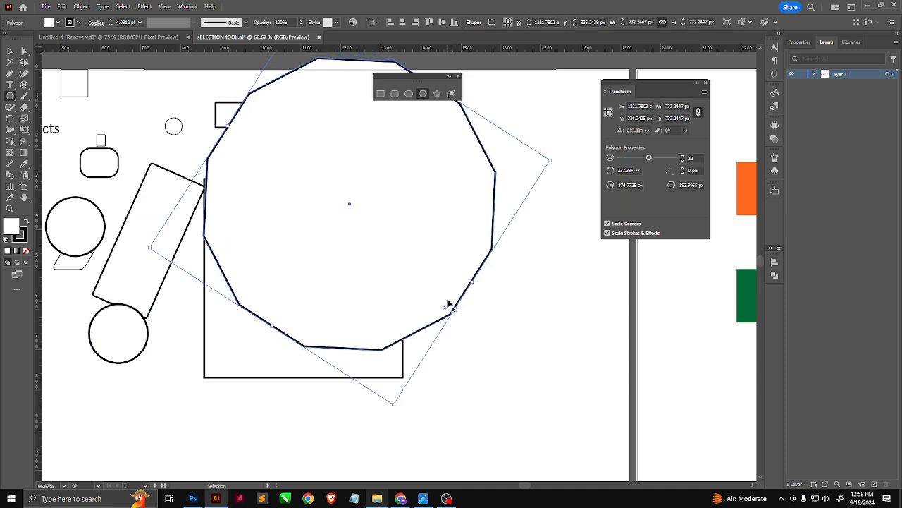
key(ctrl+z)
- Create a six-sided polygon with a 50 px radius inside the large square
click(345, 268)
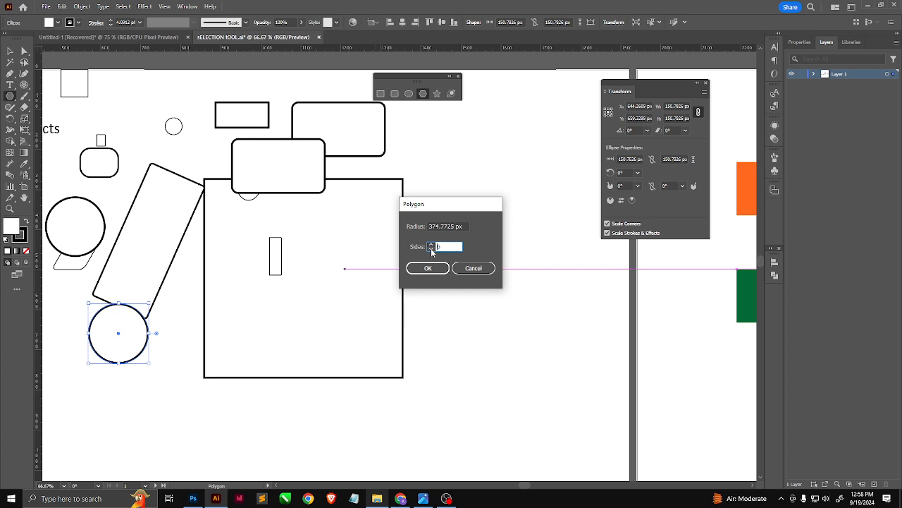
double_click(433, 224)
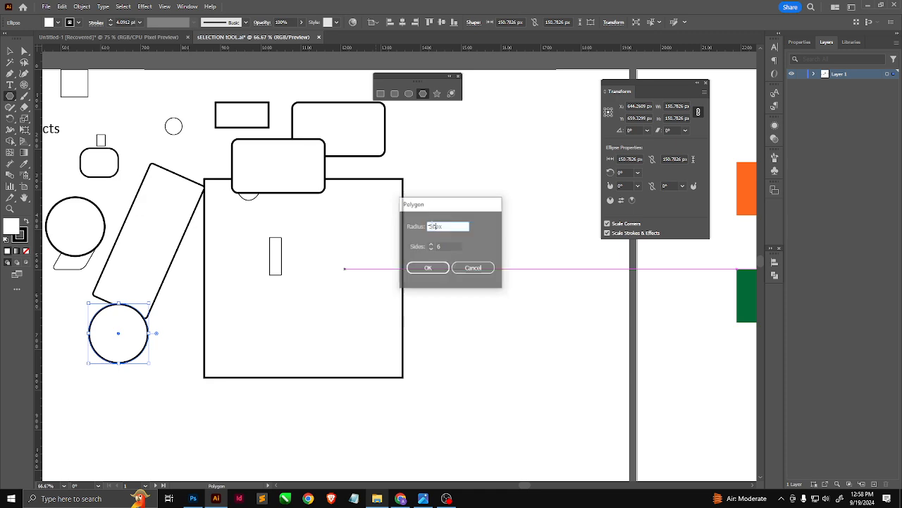
key(Return)
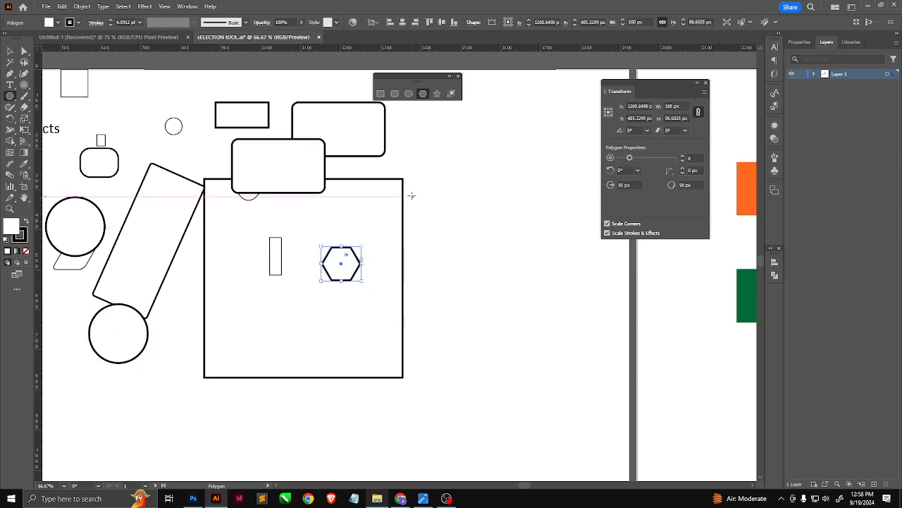
- Draw a five-pointed star about 418 × 400 px across the large square's right edge, with radii of about 220 and 74 px
click(437, 95)
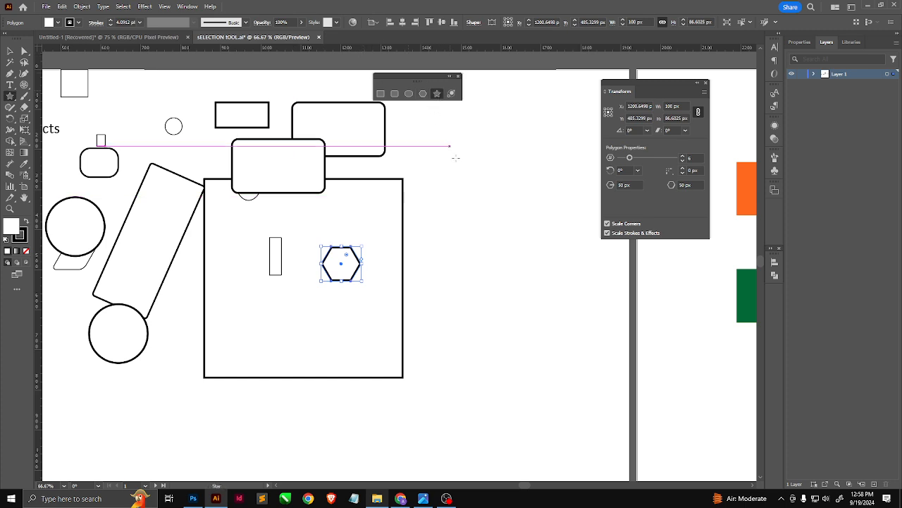
drag(422, 221, 421, 133)
key(ctrl+equal)
key(ctrl+equal)
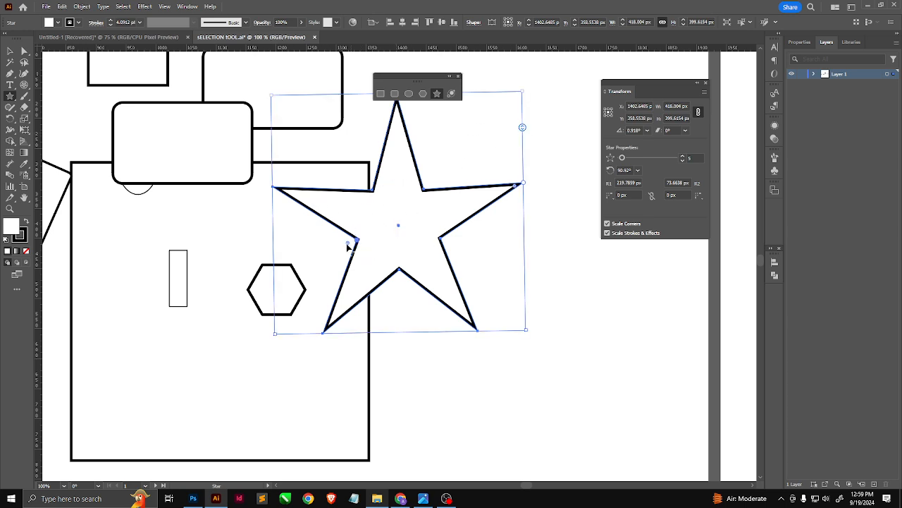
- Increase the star's points to 13 and reduce its outer radius to about 105 px
drag(348, 245, 366, 237)
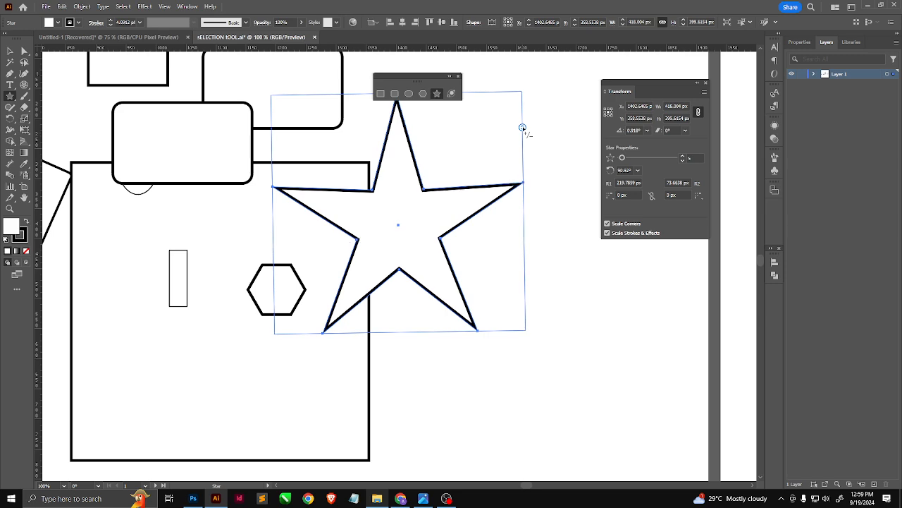
drag(523, 128, 520, 227)
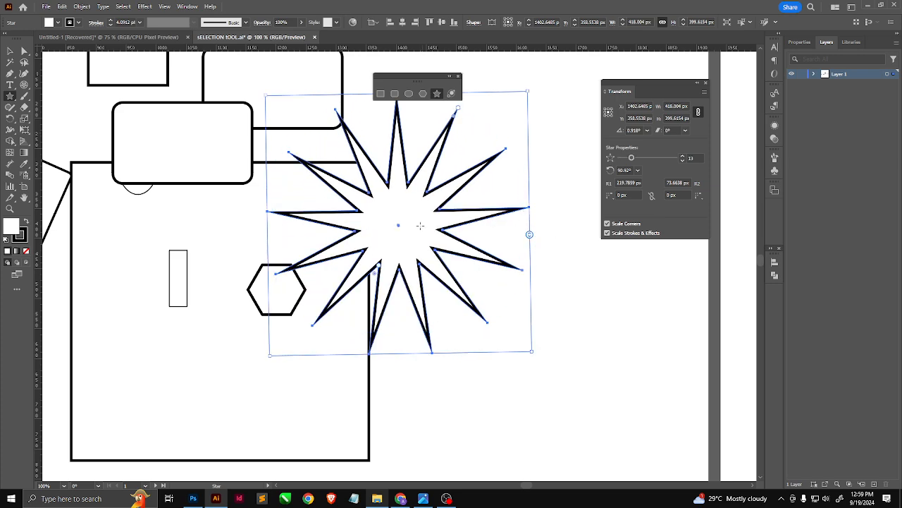
drag(458, 110, 427, 171)
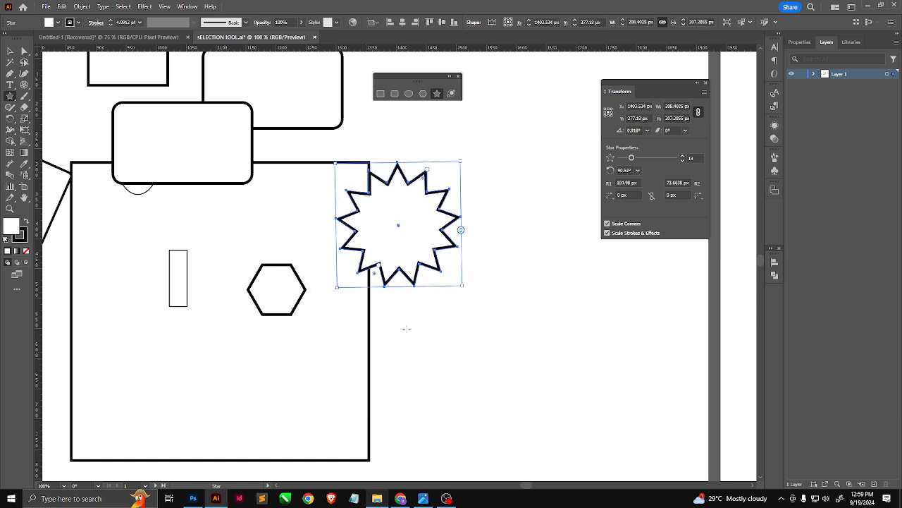
- Draw a star below the 13-pointed star, varying its points and finishing with 12, with radii of about 96 and 80 px
mouse_move(406, 328)
mouse_down()
mouse_move(461, 374)
mouse_move(471, 401)
mouse_move(573, 419)
mouse_move(496, 402)
mouse_move(441, 372)
mouse_move(498, 406)
mouse_move(428, 363)
mouse_move(460, 368)
mouse_up()
key(Up)
key(Up)
key(Up)
key(Up)
key(Up)
key(Up)
key(Up)
key(Up)
key(Up)
key(Up)
key(Up)
key(Up)
key(Up)
key(Up)
key(Up)
key(Up)
key(Up)
key(Up)
key(Up)
key(Up)
key(Up)
key(Up)
key(Up)
key(Up)
key(Up)
key(Up)
key(Up)
key(Up)
key(Up)
key(Up)
key(Up)
key(Up)
key(Up)
key(Up)
key(Down)
key(Down)
key(Down)
key(Down)
key(Down)
key(Down)
key(Down)
key(Down)
key(Down)
key(Down)
key(Down)
key(Down)
key(Down)
key(Down)
key(Down)
key(Down)
key(Down)
key(Down)
key(Down)
key(Down)
key(Down)
key(Down)
key(Down)
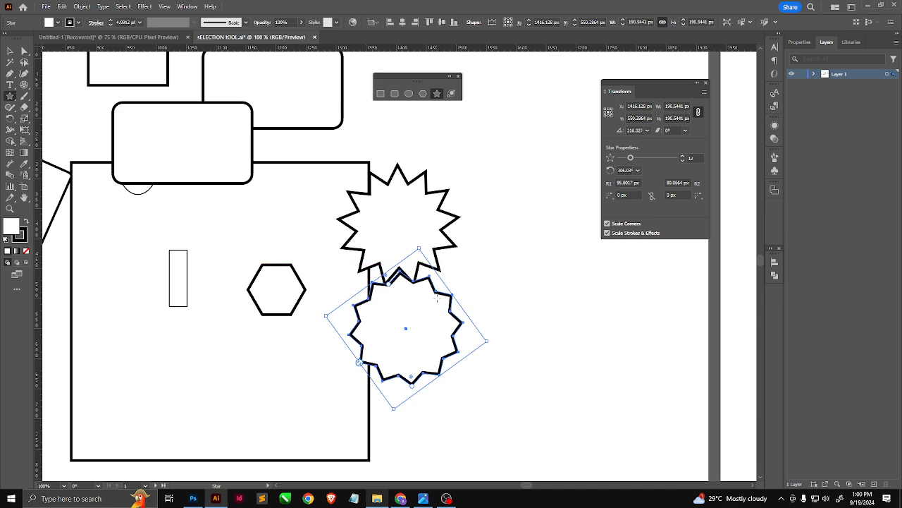
- Create another 12-point star over the hexagon with exact radii of 95.8017 px and 80.0664 px
click(306, 248)
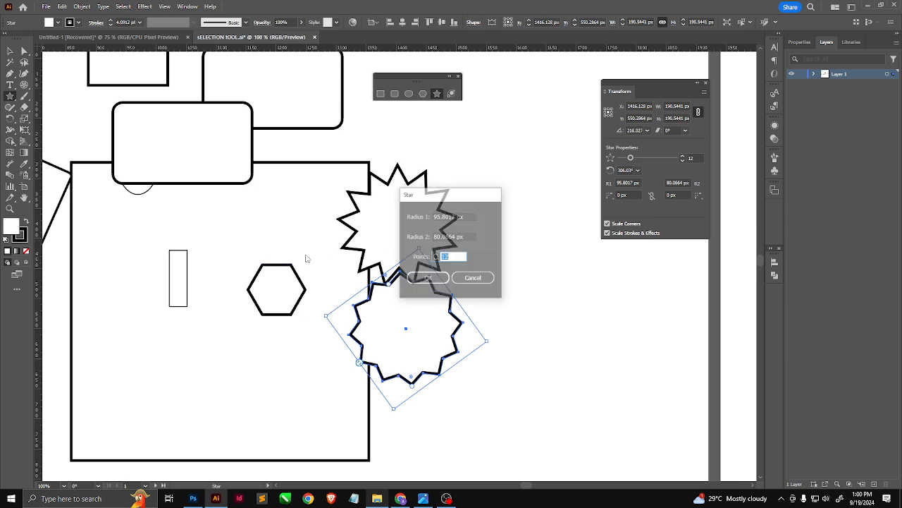
drag(439, 196, 365, 146)
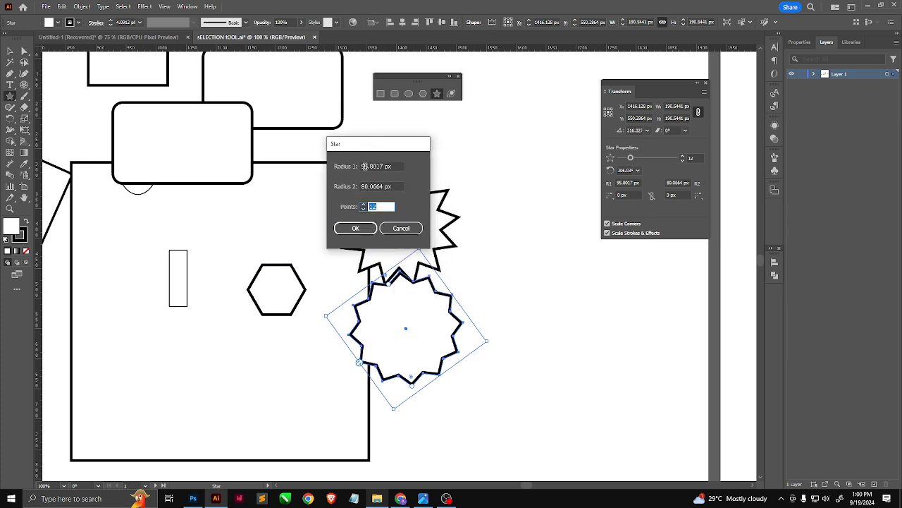
click(355, 228)
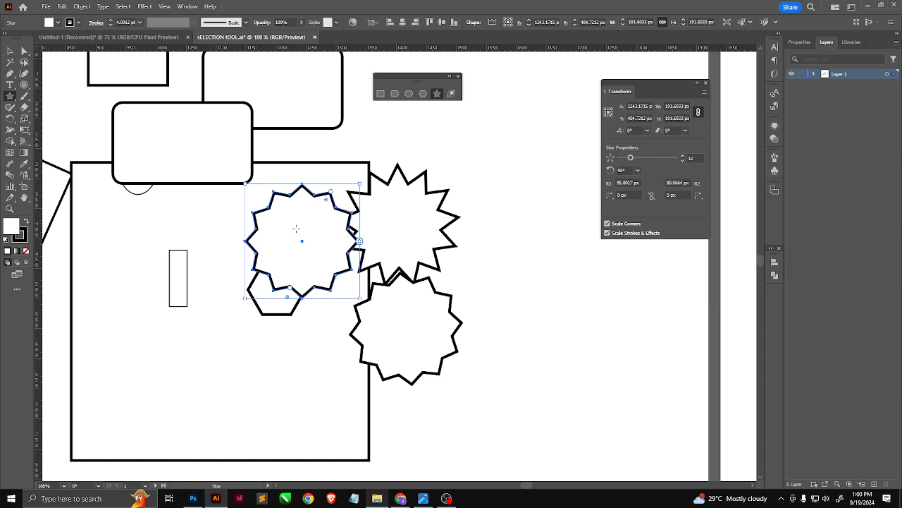
- Detach the line segment tool group as a floating palette and place it just below the floating shape tools
click(9, 96)
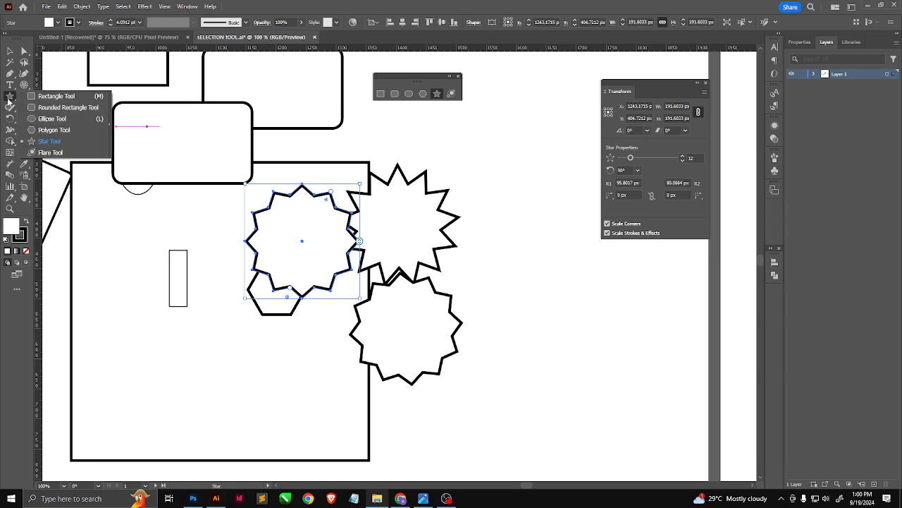
click(25, 84)
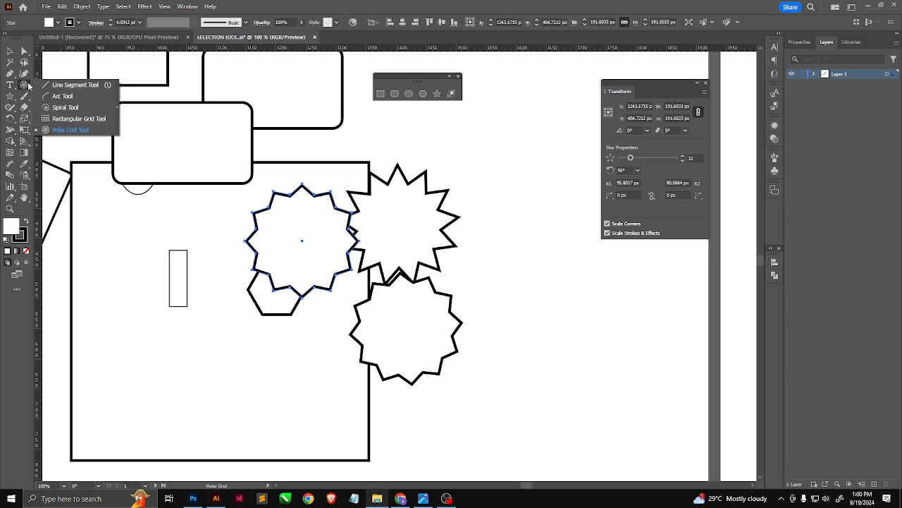
click(115, 111)
key(v)
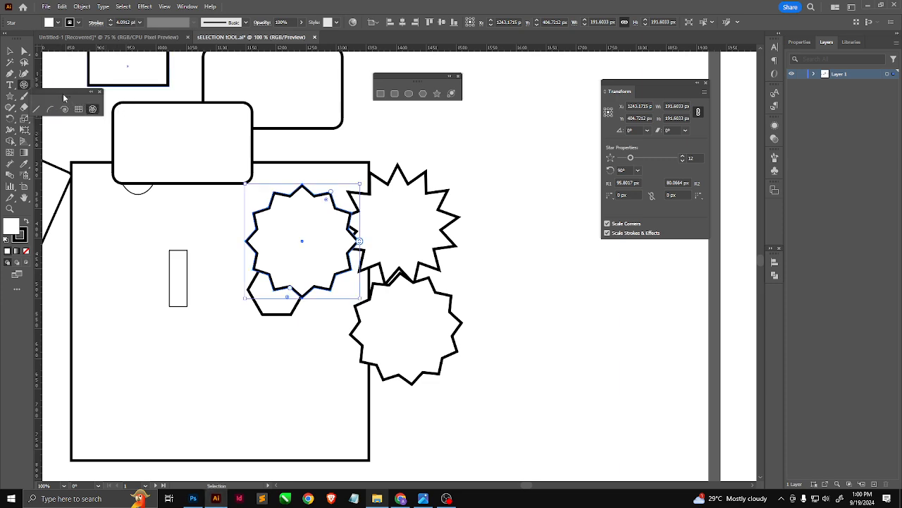
drag(63, 98, 418, 122)
- Draw a vertical line about 102 px long beside the narrow rectangle, plus two horizontal and two vertical lines crossing each other below it
click(395, 135)
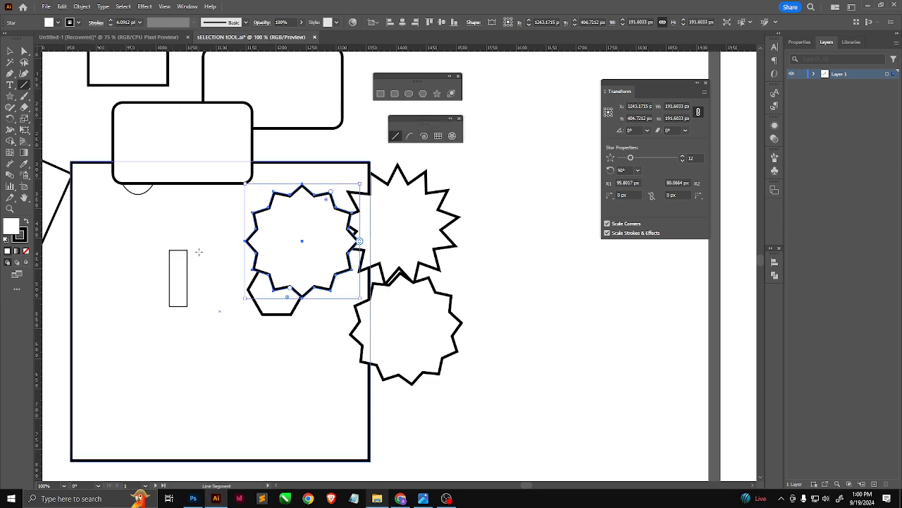
drag(199, 251, 201, 308)
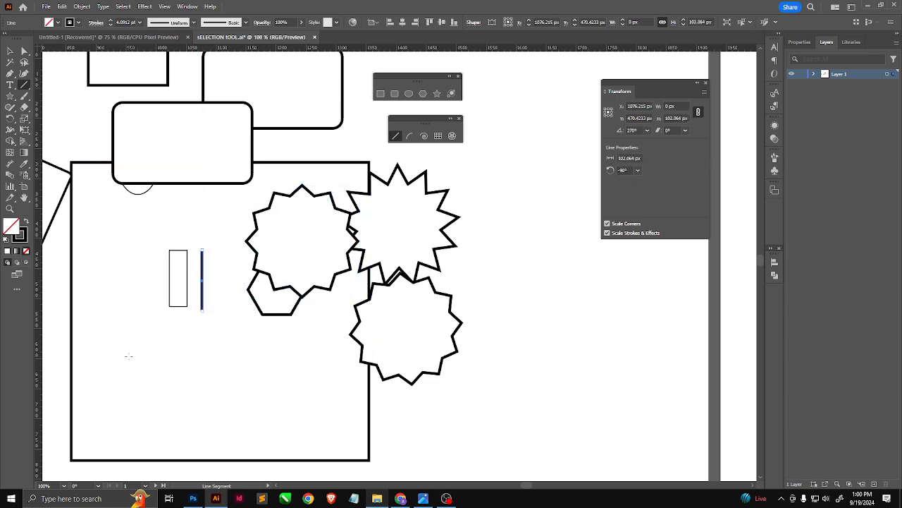
mouse_move(190, 346)
mouse_down()
mouse_move(271, 345)
mouse_move(262, 345)
mouse_up()
drag(229, 289, 229, 386)
drag(122, 385, 272, 386)
drag(214, 316, 214, 421)
- Select the two vertical and two horizontal crossing lines together
click(9, 50)
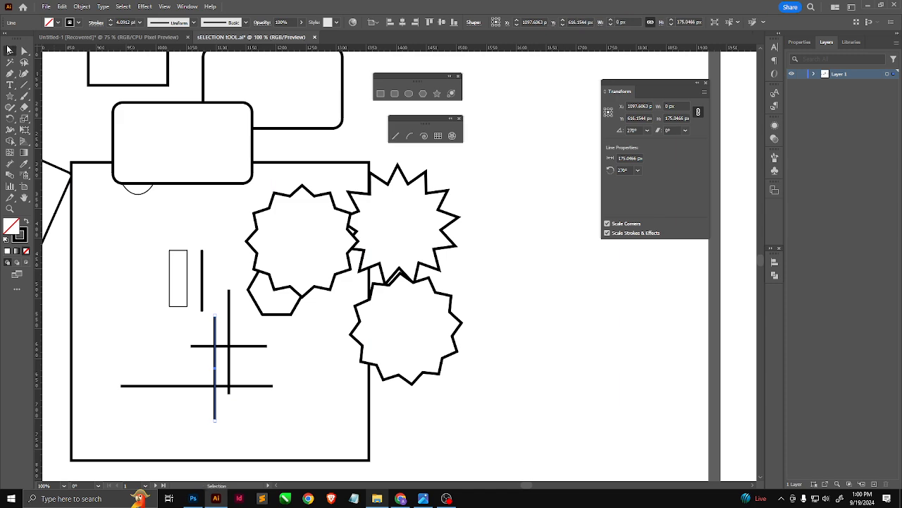
shift+click(229, 354)
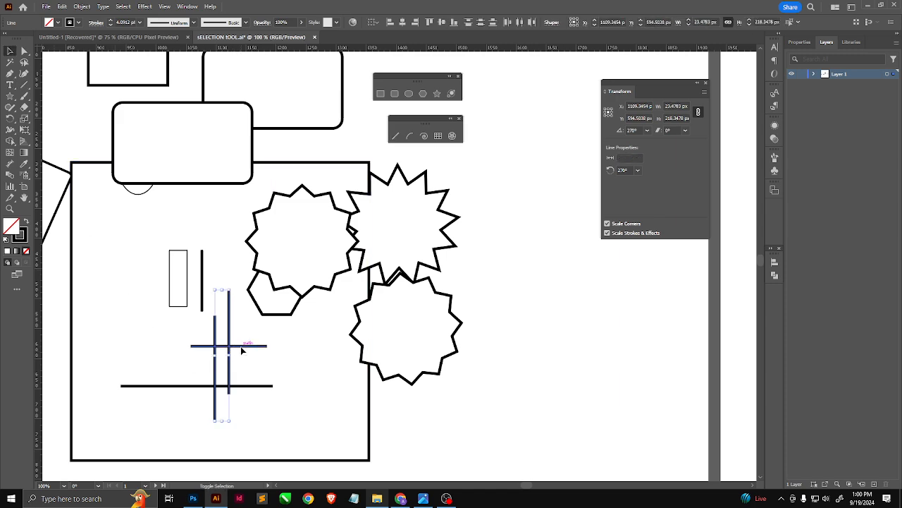
shift+click(240, 346)
shift+click(242, 386)
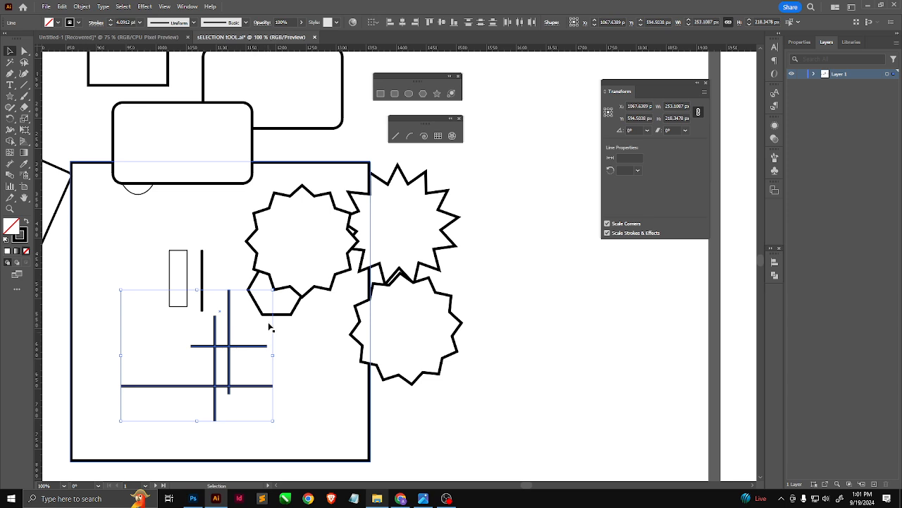
- Draw two opposing open arcs beside the crossing lines, varying their curvature, the lower one about 35 × 51 px
click(409, 135)
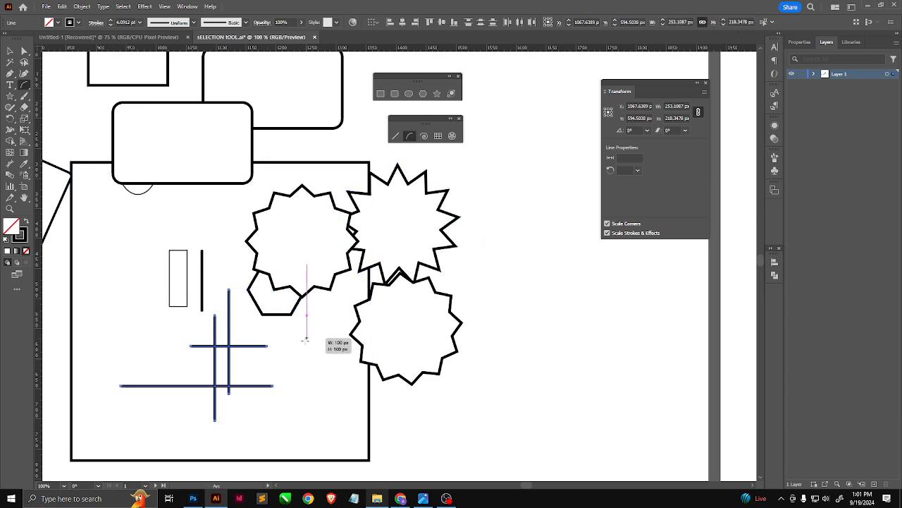
mouse_move(306, 338)
mouse_down()
mouse_move(282, 404)
mouse_move(290, 415)
mouse_move(281, 368)
mouse_move(298, 393)
mouse_move(288, 393)
mouse_up()
key(Up)
key(Up)
key(Up)
key(Up)
key(Up)
key(Up)
key(Down)
key(Down)
key(Down)
key(Down)
key(Down)
key(Down)
key(Down)
key(Down)
key(Down)
key(Down)
key(Down)
key(Down)
key(Down)
key(Down)
key(Down)
key(Down)
key(Down)
key(Down)
key(Down)
key(Down)
key(Down)
key(Down)
key(Up)
key(Up)
key(Up)
key(Up)
key(Up)
key(Up)
key(Up)
key(Up)
key(Down)
key(Down)
key(Down)
key(Down)
key(Down)
key(Down)
key(Down)
key(Down)
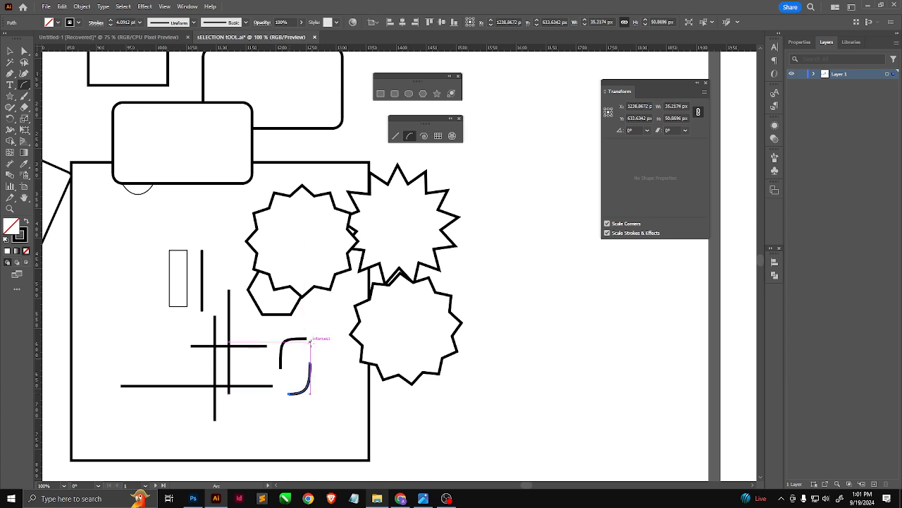
- Create an open arc of 35.2174 × 50.8696 px between the two arcs, based along the X axis with a slope of -61
click(311, 342)
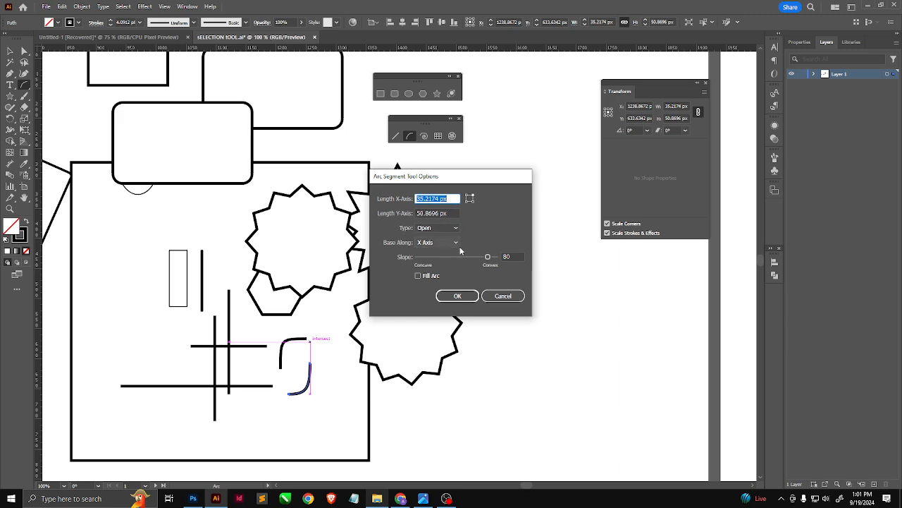
click(452, 243)
click(454, 234)
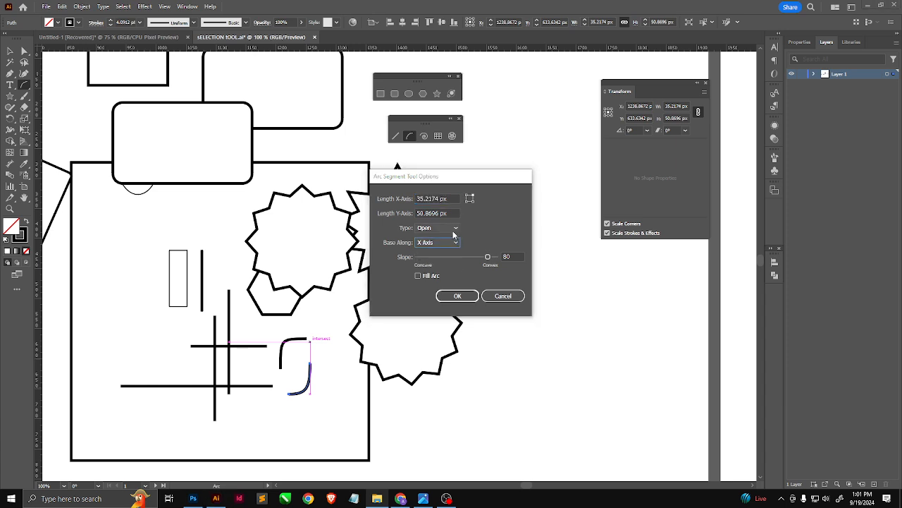
click(454, 228)
click(515, 228)
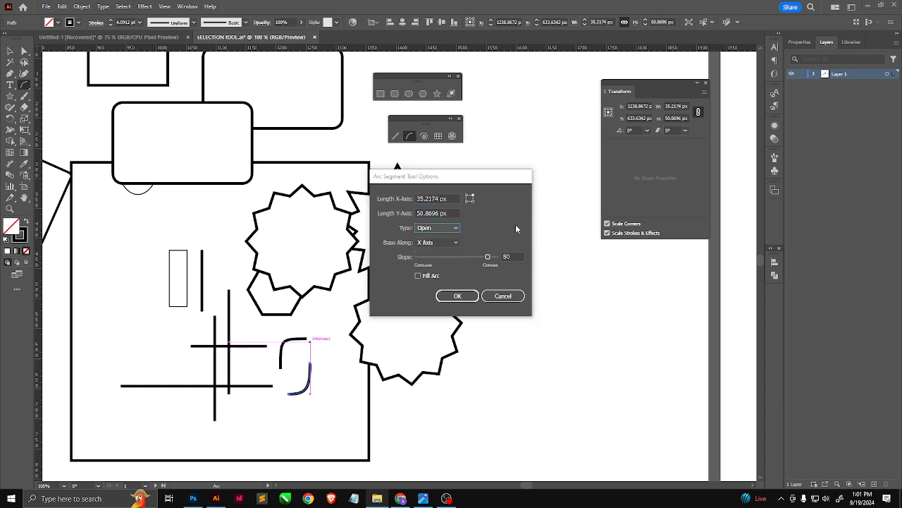
drag(486, 258, 433, 266)
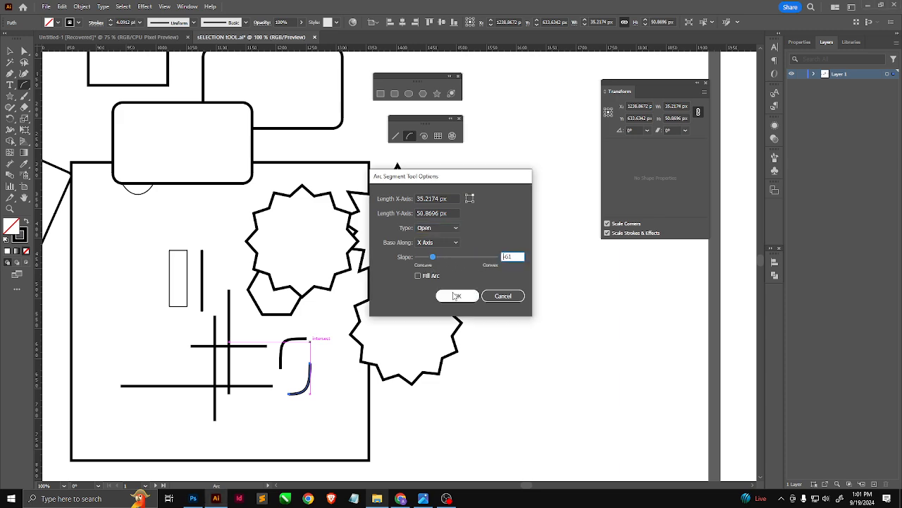
click(457, 296)
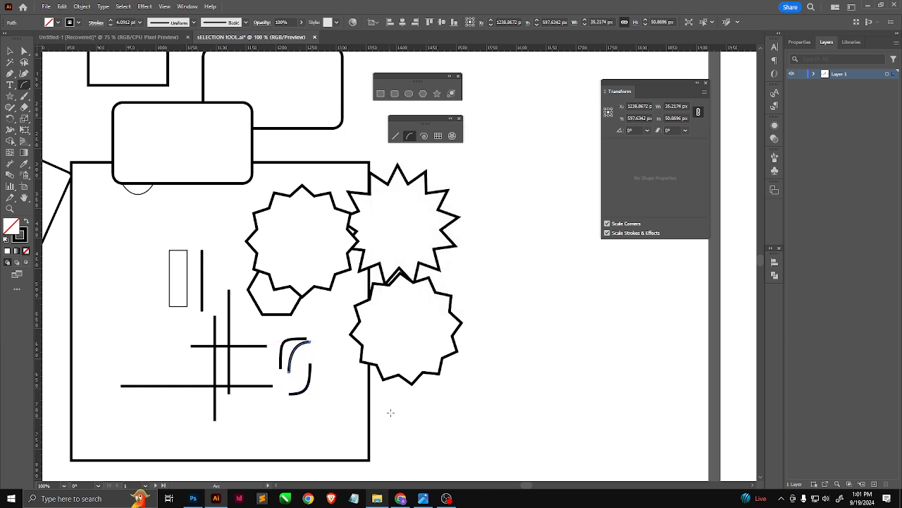
- Draw a spiral about 159 × 121 px near the large square's left edge, adjusting its decay while drawing
click(424, 136)
mouse_move(101, 268)
mouse_down()
mouse_move(134, 289)
mouse_move(156, 246)
mouse_move(116, 303)
mouse_move(109, 250)
mouse_move(148, 266)
mouse_move(159, 294)
mouse_move(143, 325)
mouse_move(175, 243)
mouse_move(184, 241)
mouse_move(147, 251)
mouse_up()
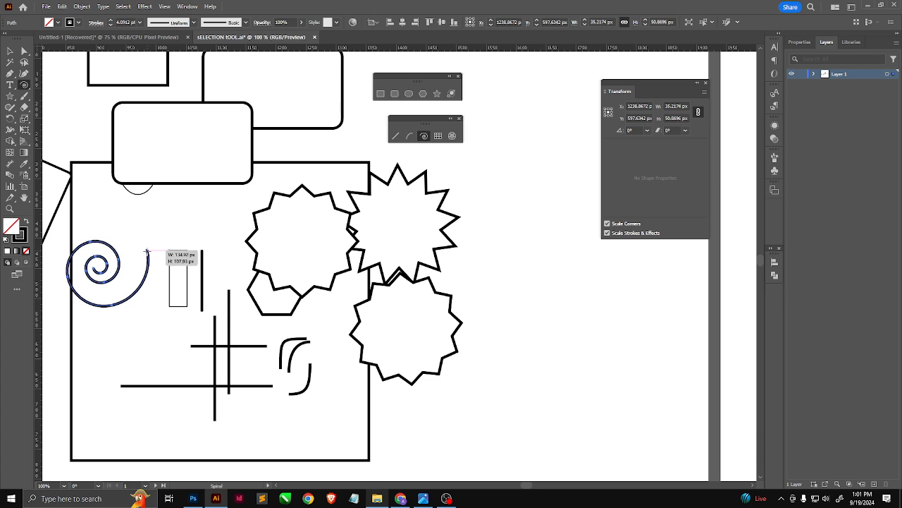
mouse_move(147, 251)
mouse_down()
mouse_move(237, 252)
mouse_move(144, 249)
mouse_move(164, 250)
mouse_up()
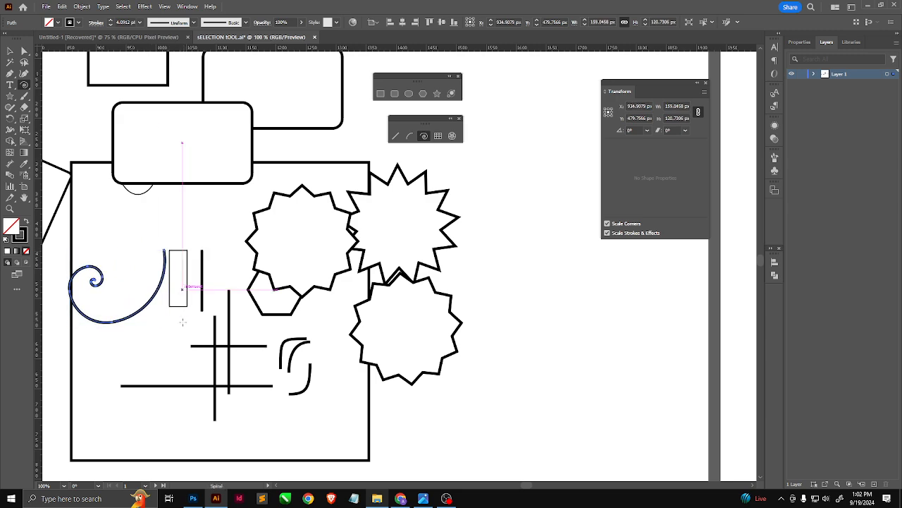
- Create a second spiral above the first in the opposite style, with radius 104.635 px, decay 58.833% and 10 segments
click(111, 244)
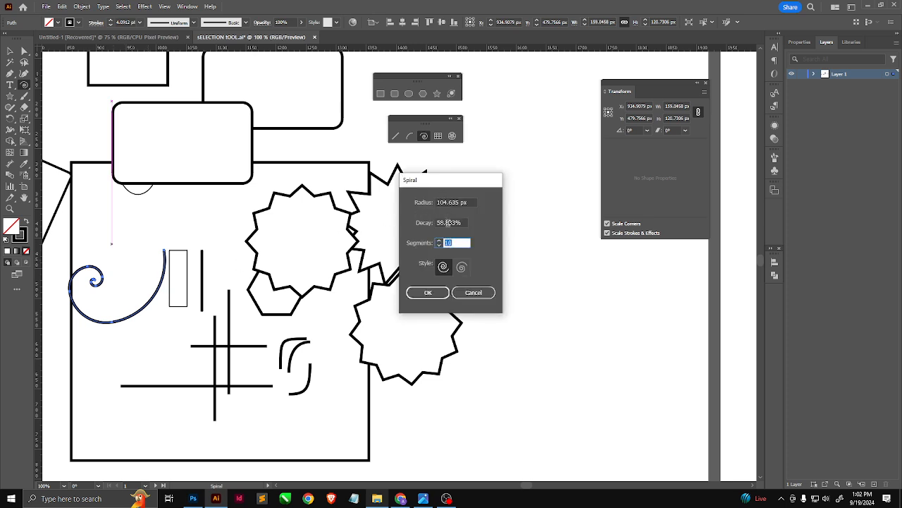
click(461, 267)
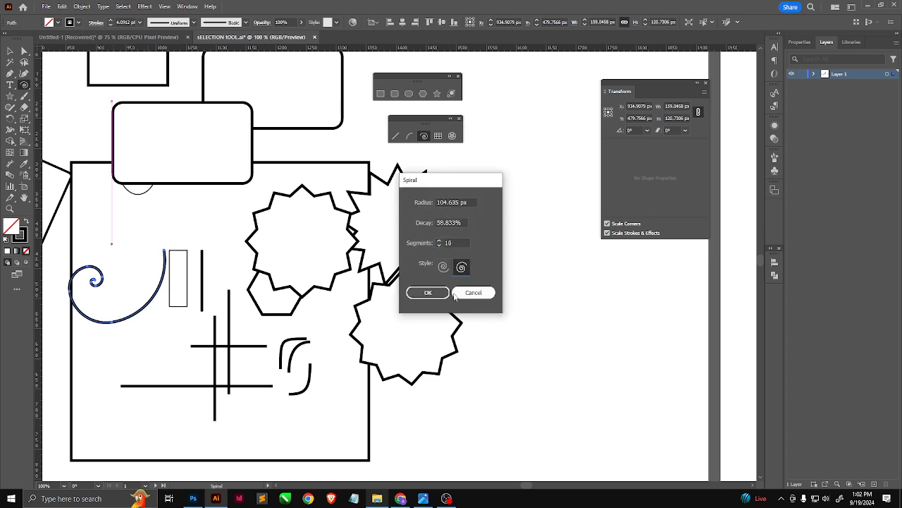
click(430, 293)
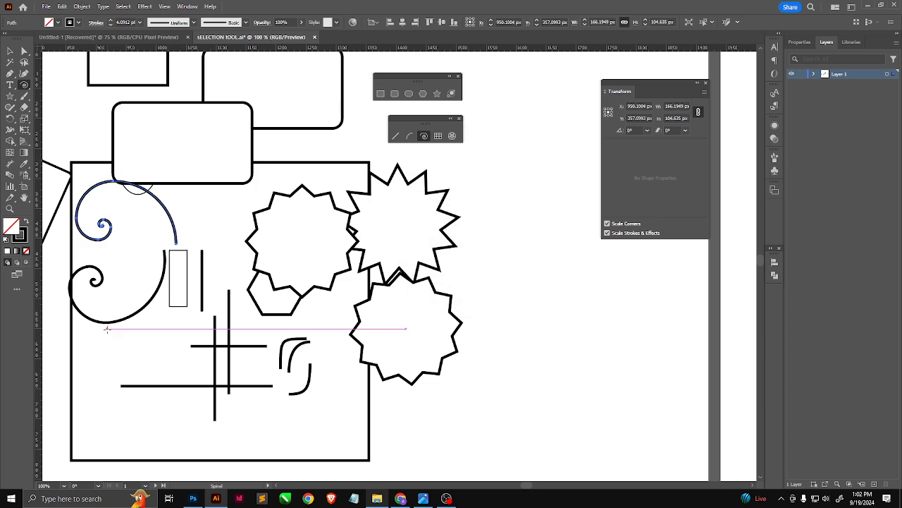
- Draw a rectangular grid about 380 × 181 px beside the rounded rectangles, adjusting it to 4 rows and 11 columns while drawing
click(436, 136)
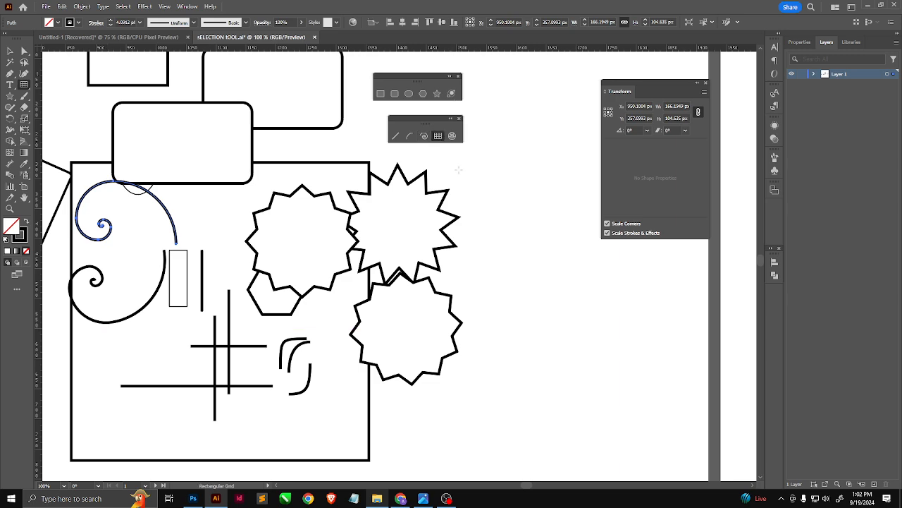
drag(503, 207, 373, 257)
drag(280, 129, 509, 236)
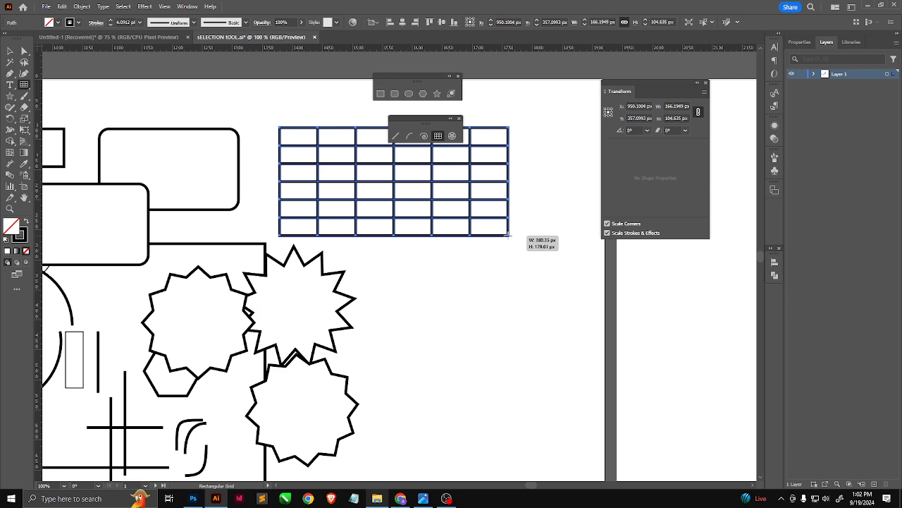
drag(508, 236, 508, 236)
key(Up)
key(Up)
key(Up)
key(Up)
key(Up)
key(Up)
key(Up)
key(Up)
key(Up)
key(Up)
key(Up)
key(Up)
key(Up)
key(Right)
key(Right)
key(Right)
key(Right)
key(Right)
key(Right)
key(Right)
key(Right)
key(Right)
key(Right)
key(Right)
key(Right)
key(Right)
key(Right)
key(Right)
key(Right)
key(Right)
key(Right)
key(Right)
key(Right)
key(Left)
key(Left)
key(Left)
key(Left)
key(Left)
key(Left)
key(Left)
key(Left)
key(Left)
key(Left)
key(Left)
key(Left)
key(Left)
key(Left)
key(Left)
key(Left)
key(Left)
key(Left)
key(Left)
key(Left)
key(Left)
key(Left)
key(Left)
key(Left)
key(Left)
key(Left)
key(Left)
key(Right)
key(Right)
key(Right)
key(Right)
key(Right)
key(Right)
key(Right)
key(Right)
key(Right)
key(Up)
key(Up)
key(Up)
key(Up)
key(Up)
key(Up)
key(Up)
key(Up)
key(Up)
key(Up)
key(Up)
key(Up)
key(Down)
key(Down)
key(Down)
key(Down)
key(Down)
key(Down)
key(Down)
key(Down)
key(Down)
key(Down)
key(Down)
key(Down)
key(Down)
key(Down)
key(Down)
key(Down)
key(Down)
key(Down)
key(Down)
key(Down)
key(Down)
key(Down)
key(Down)
key(Down)
key(Down)
key(Down)
key(Down)
key(Up)
key(Up)
key(Up)
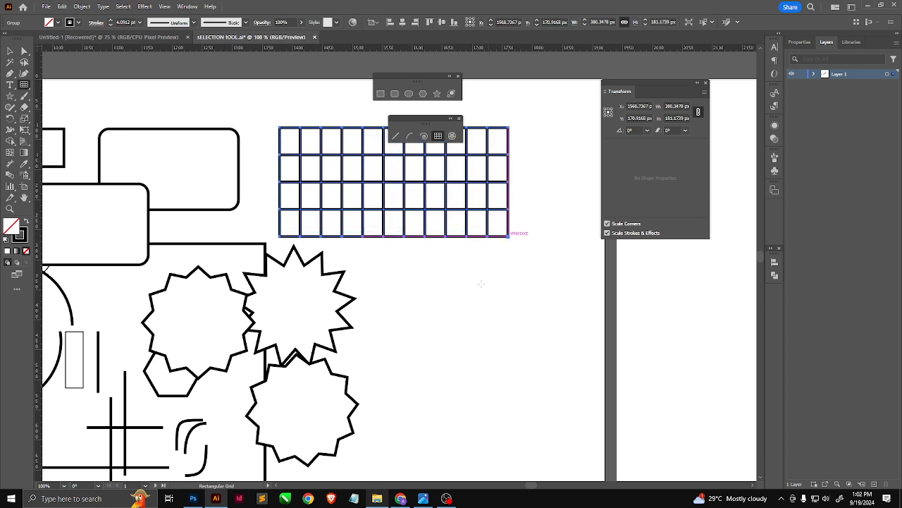
- Start drawing a polar grid about 214 × 228 px below the rectangular grid, increasing its number of concentric circles
click(453, 136)
drag(397, 275, 527, 414)
key(Up)
key(Up)
key(Up)
key(Up)
key(Up)
key(Up)
key(Up)
key(Up)
key(Up)
key(Up)
key(Up)
key(Up)
key(Down)
key(Down)
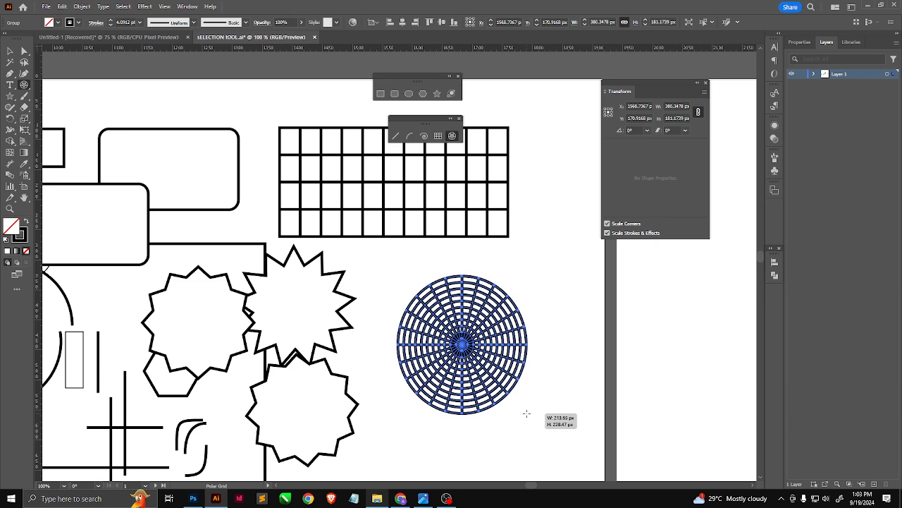
- Enlarge the polar grid being drawn to about 270 × 275 px and adjust it to five concentric circles without radial dividers
drag(526, 413, 560, 441)
key(Down)
key(Down)
key(Down)
key(Down)
key(Down)
key(Down)
key(Down)
key(Down)
key(Down)
key(Down)
key(Up)
key(Up)
key(Up)
key(Up)
key(Up)
key(Up)
key(Up)
key(Up)
key(Up)
key(Up)
key(Up)
key(Up)
key(Up)
key(Up)
key(Up)
key(Up)
key(Up)
key(Up)
key(Up)
key(Up)
key(Up)
key(Up)
key(Up)
key(Up)
key(Up)
key(Up)
key(Up)
key(Up)
key(Down)
key(Down)
key(Down)
key(Down)
key(Down)
key(Down)
key(Down)
key(Down)
key(Down)
key(Down)
key(Down)
key(Down)
key(Down)
key(Down)
key(Down)
key(Down)
key(Down)
key(Down)
key(Down)
key(Down)
key(Down)
key(Down)
key(Down)
key(Down)
key(Down)
key(Down)
key(Down)
key(Down)
key(Down)
key(Down)
key(Down)
key(Up)
key(Up)
key(Up)
key(Up)
key(Up)
key(Up)
key(Left)
key(Left)
key(Left)
key(Left)
key(Left)
key(Left)
key(Left)
key(Left)
key(Left)
key(Left)
key(Left)
key(Left)
key(Left)
key(Left)
key(Left)
key(Left)
key(Left)
key(Left)
key(Left)
key(Left)
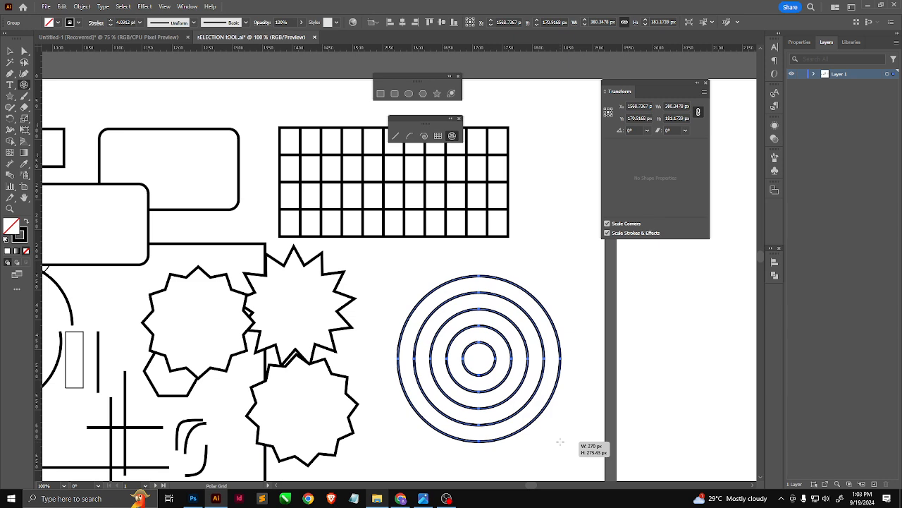
- Finish the polar grid at about 183 × 213 px, adding concentric circles and adjusting its radial dividers
drag(560, 441, 509, 403)
key(Up)
key(Up)
key(Right)
key(Right)
key(Right)
key(Right)
key(Right)
key(Right)
key(Right)
key(Right)
key(Right)
key(Right)
key(Right)
key(Right)
key(Right)
key(Right)
key(Right)
key(Right)
key(Right)
key(Right)
key(Right)
key(Right)
key(Left)
key(Left)
key(Left)
key(Left)
key(Left)
key(Left)
key(Left)
key(Left)
key(Left)
key(Left)
key(Left)
key(Left)
key(Left)
key(Left)
key(Left)
key(Left)
key(Left)
key(Left)
key(Left)
key(Left)
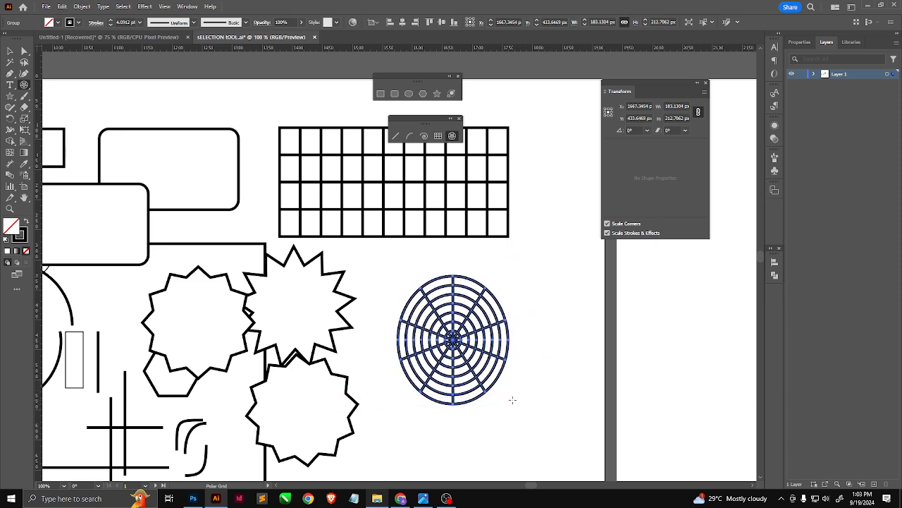
- Draw a polar grid about 139 × 231 px beside the first one, removing its concentric circles and adding radial dividers while drawing
drag(513, 293, 595, 431)
key(Down)
key(Down)
key(Down)
key(Down)
key(Down)
key(Down)
key(Down)
key(Down)
key(Down)
key(Down)
drag(594, 430, 596, 431)
key(Right)
key(Right)
key(Right)
key(Right)
key(Right)
key(Right)
key(Right)
key(Right)
key(Right)
key(Right)
key(Right)
key(Right)
key(Right)
key(Right)
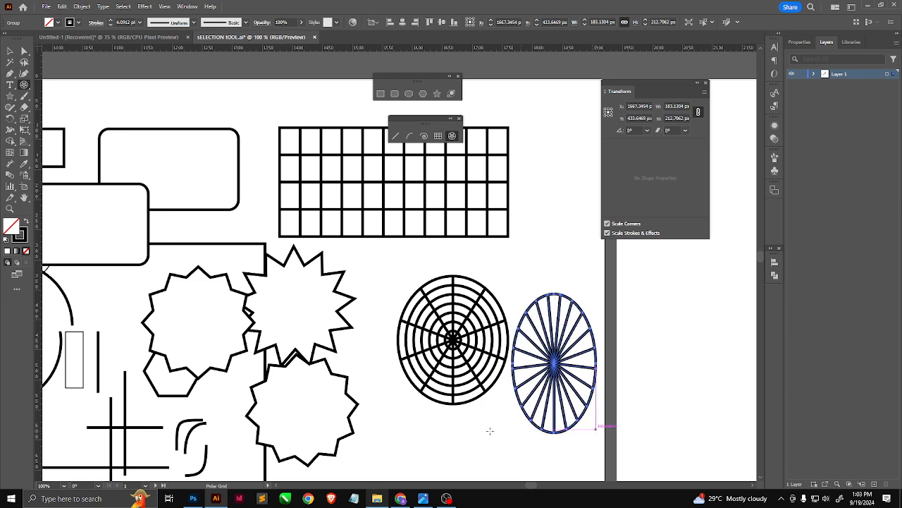
- Draw a rounded rectangle near the lower middle of the first artboard, repositioning it while drawing
scroll(423, 354, down, 3)
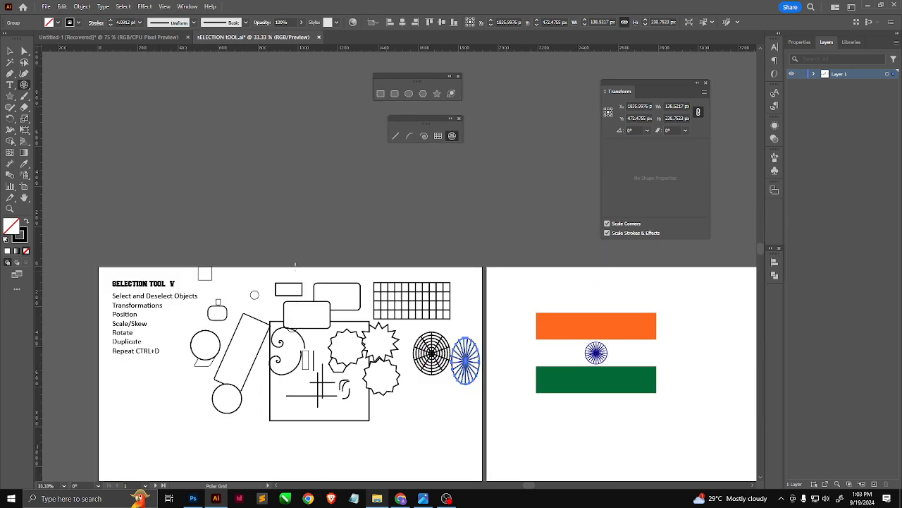
click(394, 93)
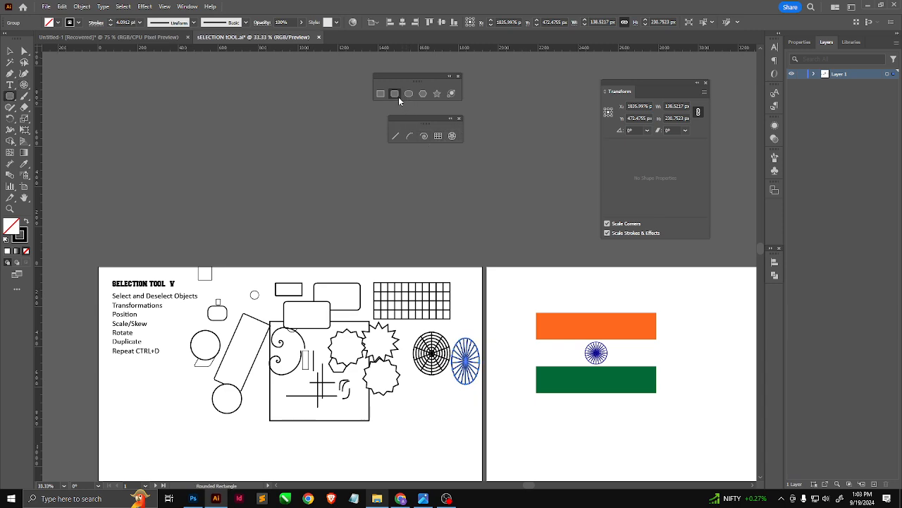
drag(316, 338, 314, 435)
key(space)
- Draw a spiral about 466 × 619 px and a rectangular grid about 187 × 347 px over the existing shapes, repositioning the grid while drawing
click(423, 137)
mouse_move(338, 397)
mouse_down()
mouse_move(416, 421)
mouse_move(379, 480)
mouse_move(342, 403)
mouse_up()
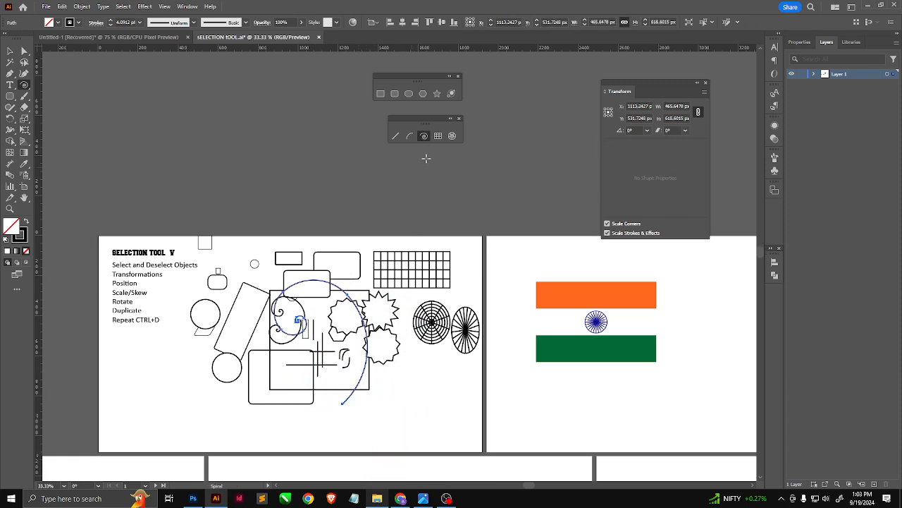
click(438, 136)
drag(403, 294, 376, 414)
key(space)
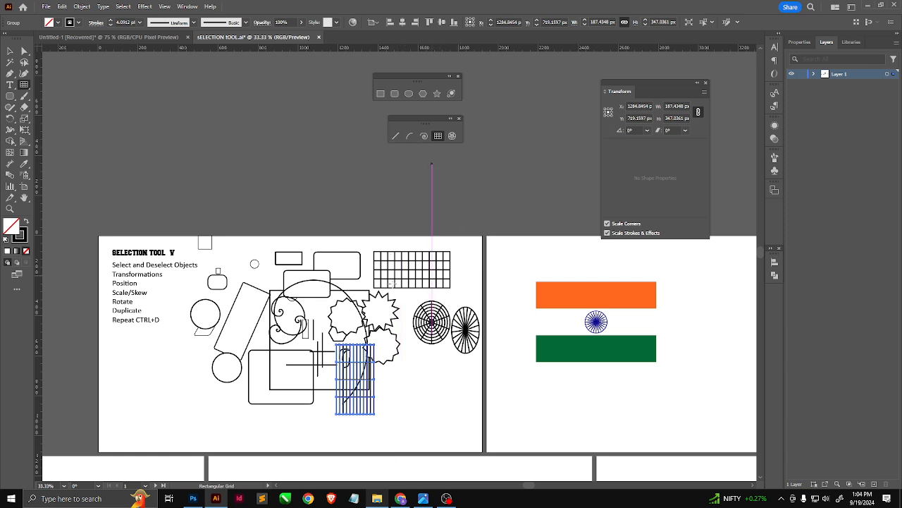
- Delete all practice shapes from the first artboard, keeping the heading and the topic list
click(11, 53)
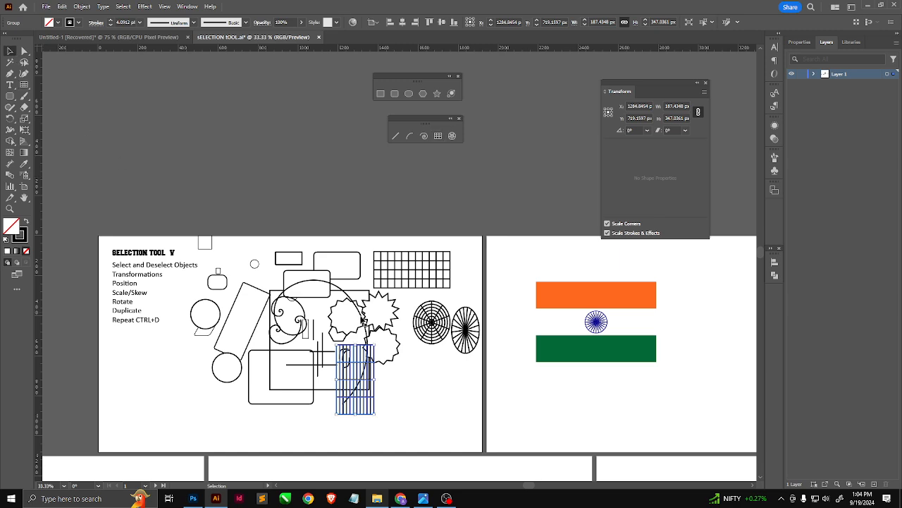
drag(449, 226, 208, 414)
key(Delete)
click(458, 325)
key(Delete)
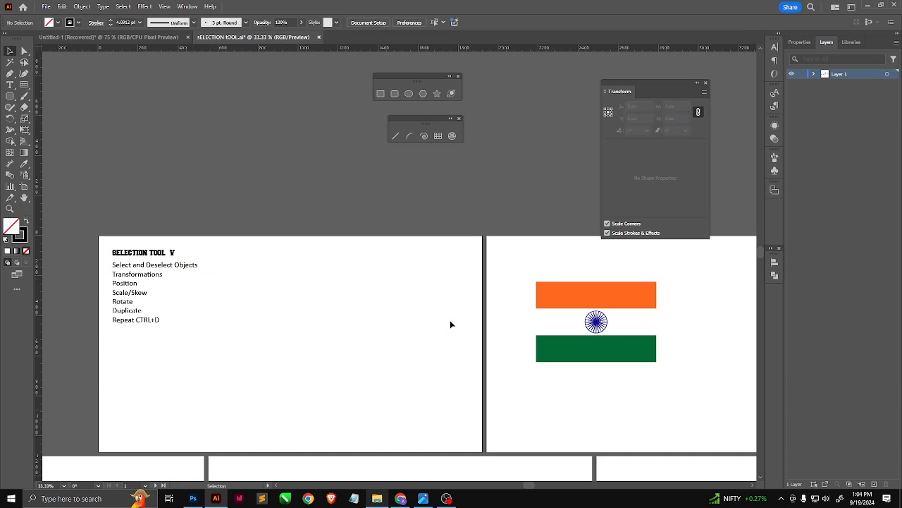
- Start drawing a circular polar grid in the middle of the first artboard, raising and lowering its number of concentric circles
click(451, 93)
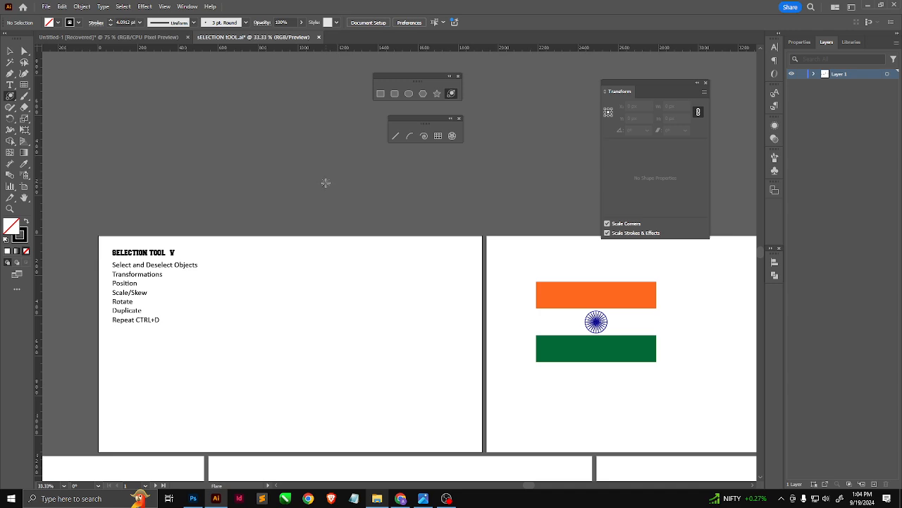
click(450, 136)
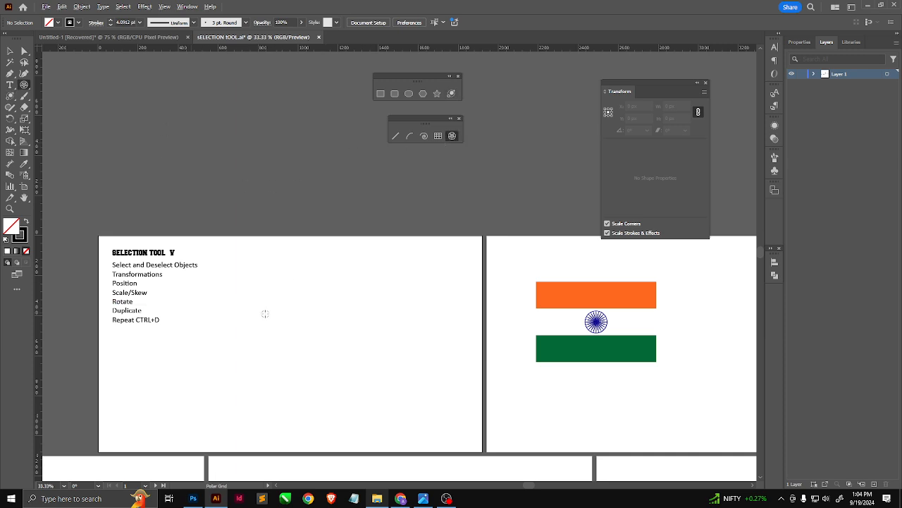
scroll(262, 314, up, 2)
drag(220, 233, 433, 381)
key(Up)
key(Up)
key(Up)
key(Up)
key(Up)
key(Up)
key(Up)
key(Up)
key(Up)
key(Up)
key(Down)
key(Down)
key(Down)
key(Down)
key(Down)
key(Down)
key(Down)
key(Down)
key(Down)
key(Down)
key(Up)
key(Up)
key(Up)
key(Up)
key(Up)
key(Up)
key(Up)
key(Up)
key(Up)
- Finish the polar grid at about 454 × 454 px, decreasing and increasing its radial dividers while drawing
key(Left)
key(Left)
key(Left)
key(Left)
key(Left)
key(Left)
key(Left)
key(Left)
key(Left)
key(Left)
key(Left)
key(Left)
key(Left)
key(Left)
key(Left)
key(Left)
key(Left)
key(Left)
key(Left)
key(Left)
key(Left)
key(Left)
key(Left)
key(Left)
key(Right)
key(Right)
key(Right)
key(Right)
key(Right)
key(Right)
key(Right)
key(Right)
key(Right)
key(Right)
key(Right)
key(Right)
key(Right)
key(Right)
key(Right)
key(Right)
key(Right)
key(Right)
key(Right)
key(Right)
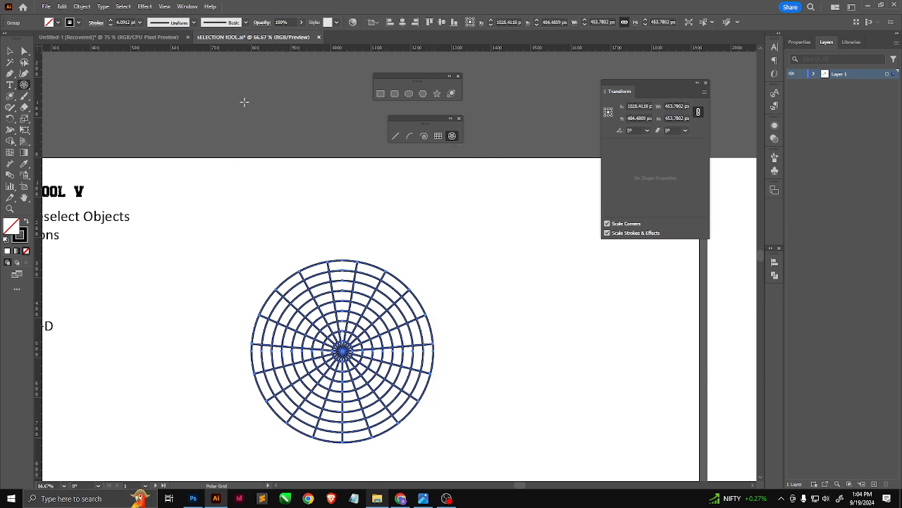
- Examine the list of topics under the SELECTION TOOL heading
key(v)
click(10, 52)
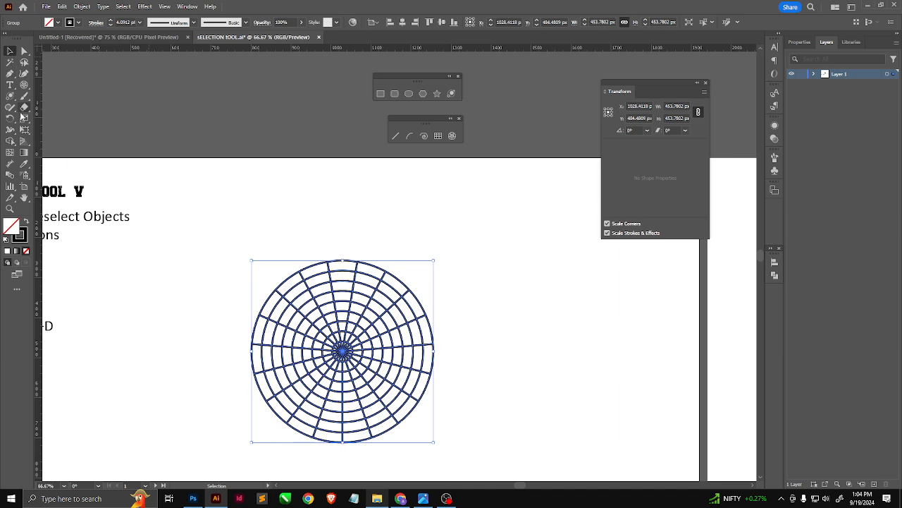
scroll(303, 306, down, 2)
scroll(129, 307, up, 3)
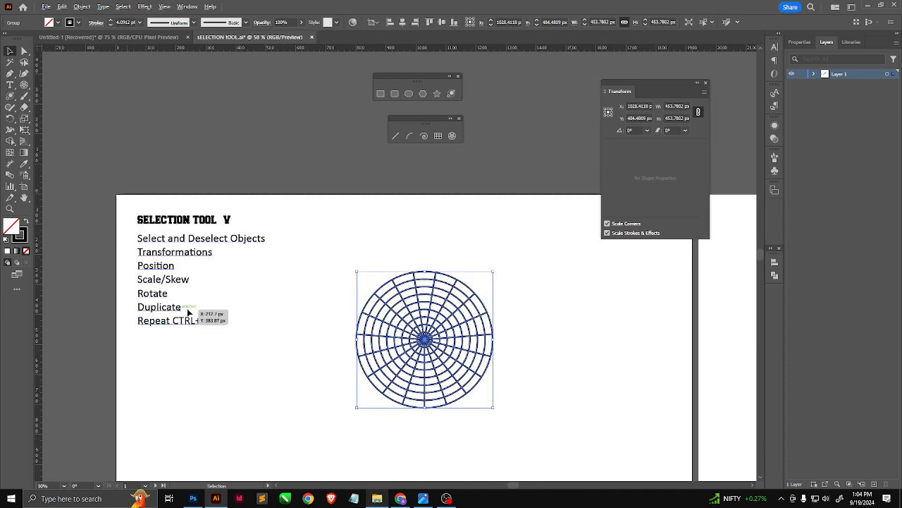
click(138, 300)
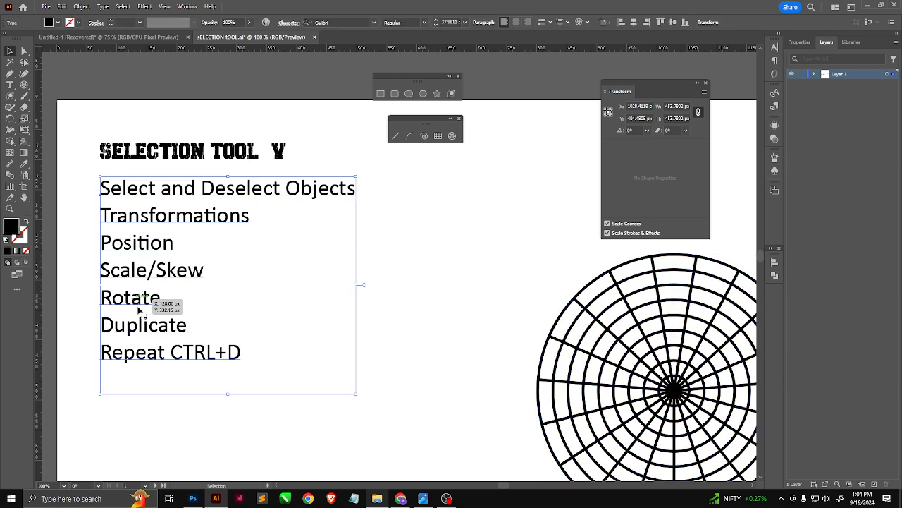
drag(364, 284, 328, 263)
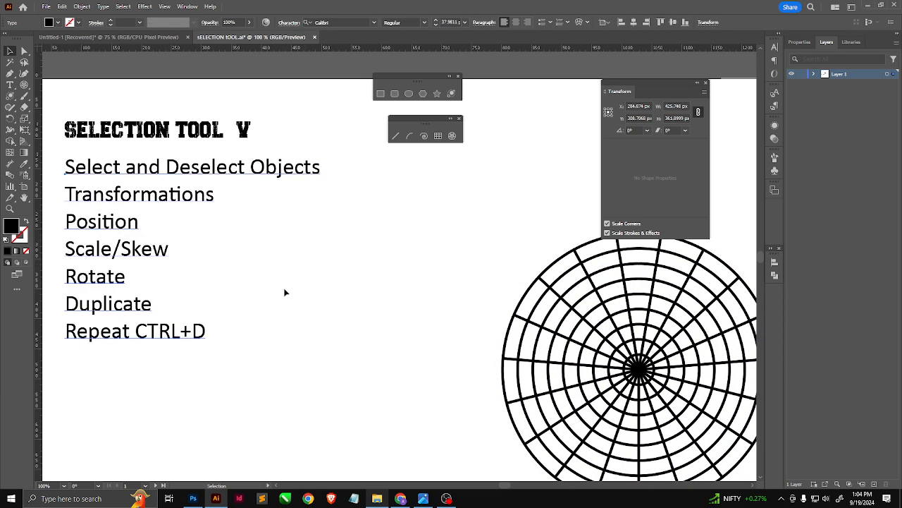
scroll(137, 309, down, 1)
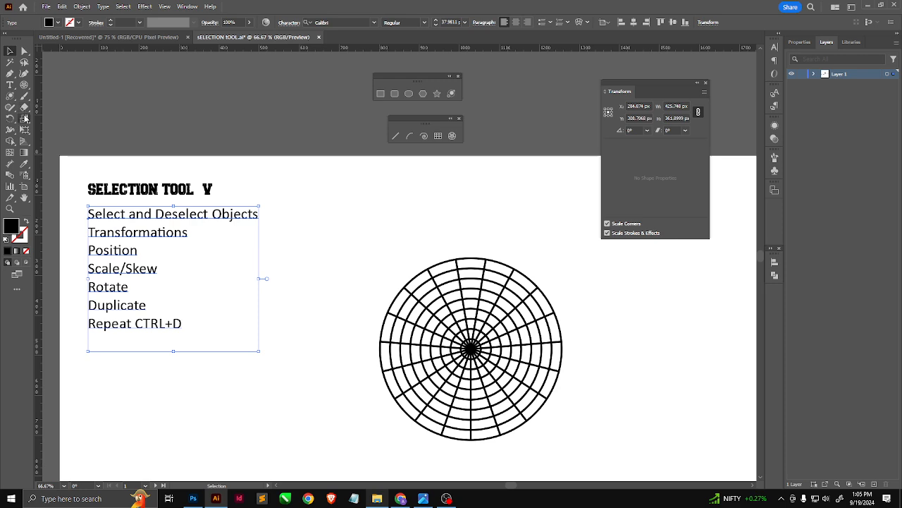
- Draw a circle about 103 px in diameter between the topic list and the polar grid, with the default fill and stroke
click(409, 93)
key(ctrl+plus)
drag(304, 190, 365, 250)
key(d)
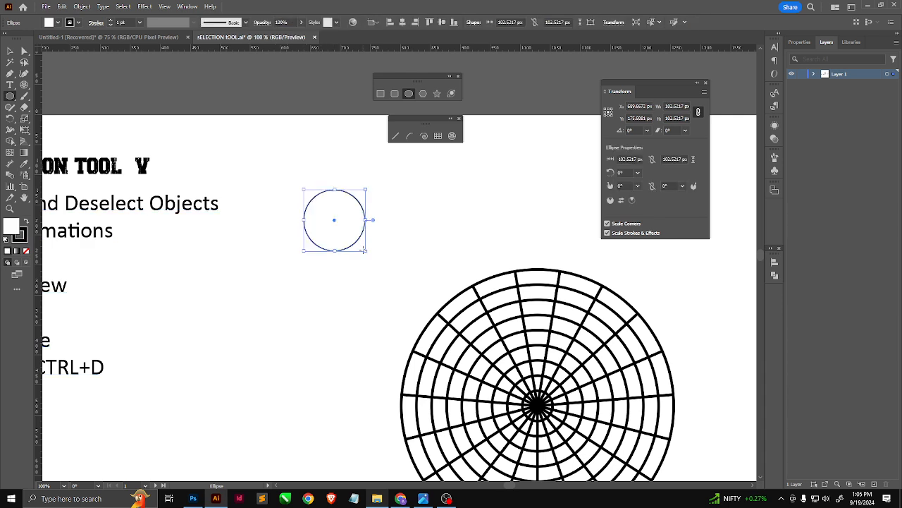
- Duplicate the circle straight downward in half-overlapping steps to make a column of four circles
click(9, 51)
drag(334, 222, 335, 251)
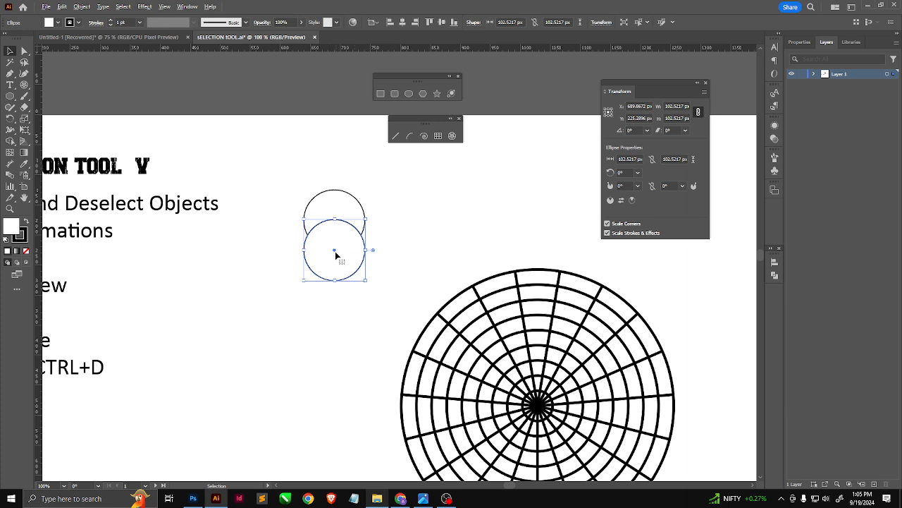
drag(335, 255, 335, 314)
click(334, 313)
- Repeat the last duplication eight times to extend the column of overlapping circles downward
scroll(367, 297, down, 4)
scroll(322, 311, up, 3)
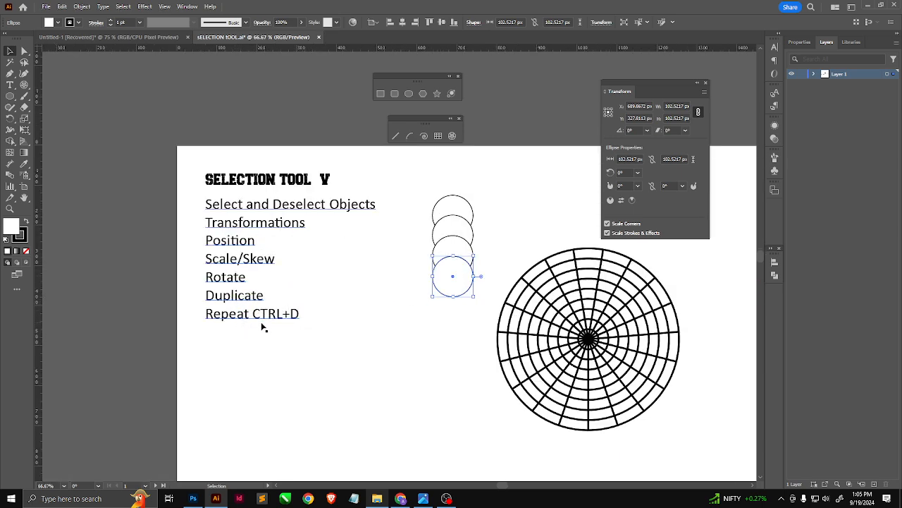
key(ctrl+d)
key(ctrl+d)
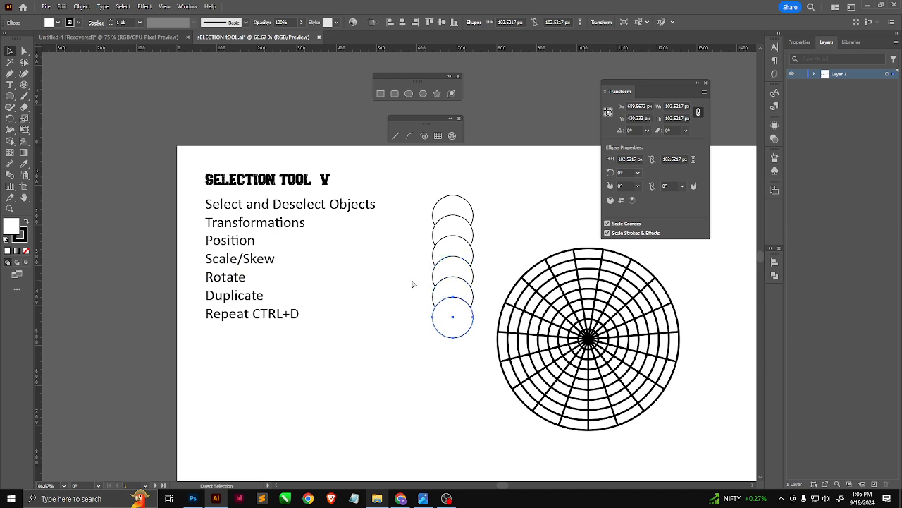
key(ctrl+d)
key(ctrl+d)
key(ctrl+d)
key(ctrl+d)
key(ctrl+d)
key(ctrl+d)
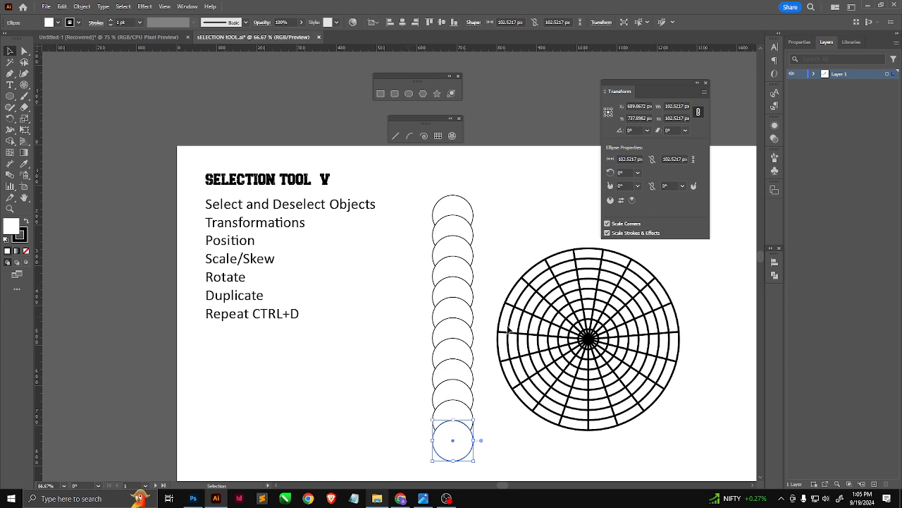
- Move the polar grid upward and slightly to the right of its original place
scroll(275, 293, down, 1)
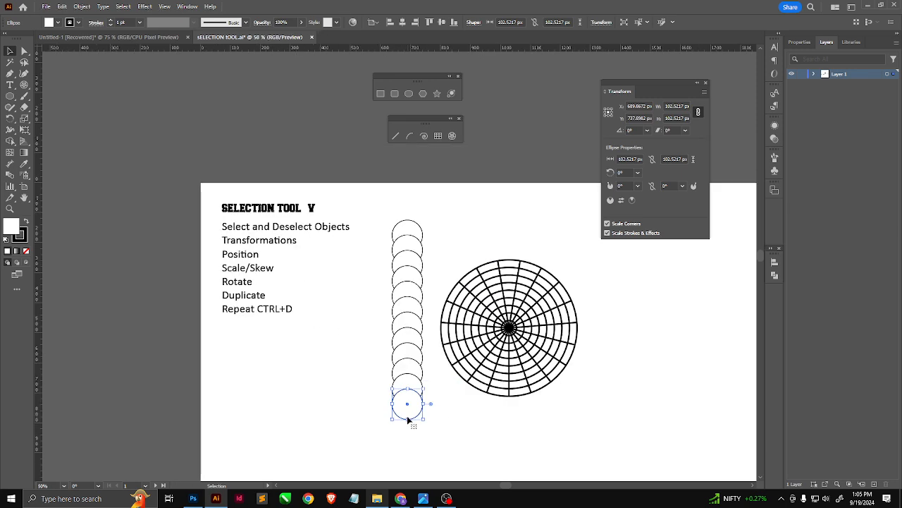
click(471, 389)
key(a)
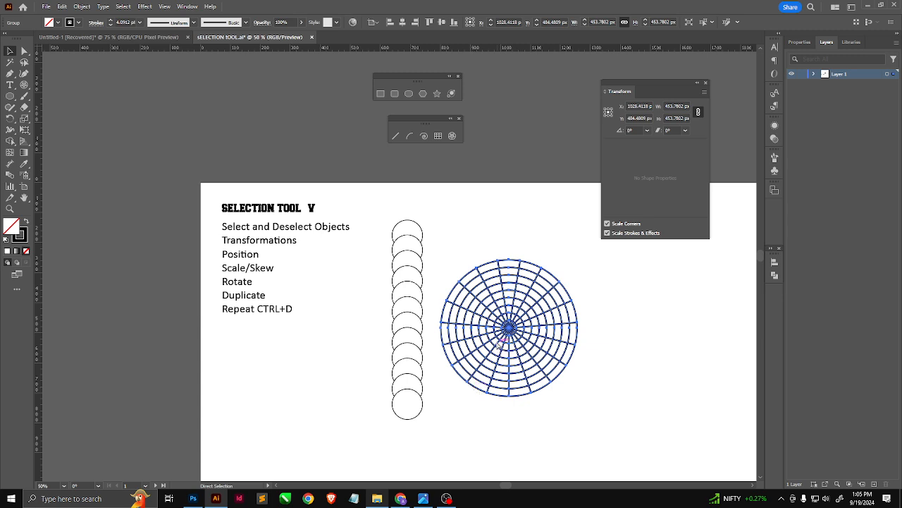
click(262, 209)
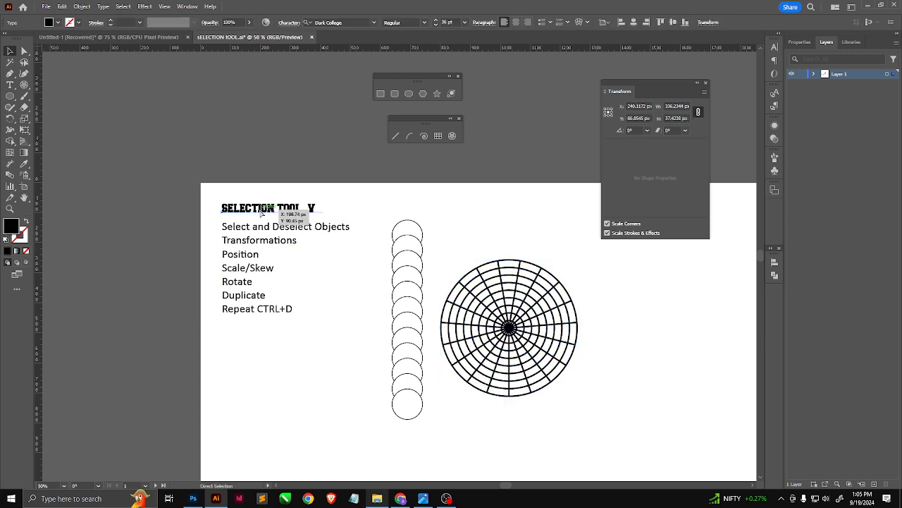
key(v)
drag(486, 329, 492, 284)
- Duplicate the column's bottom circle sideways by half its width, and repeat that offset copy on the polar grid to form an overlapping row
click(414, 411)
drag(415, 411, 431, 409)
click(509, 287)
key(ctrl+d)
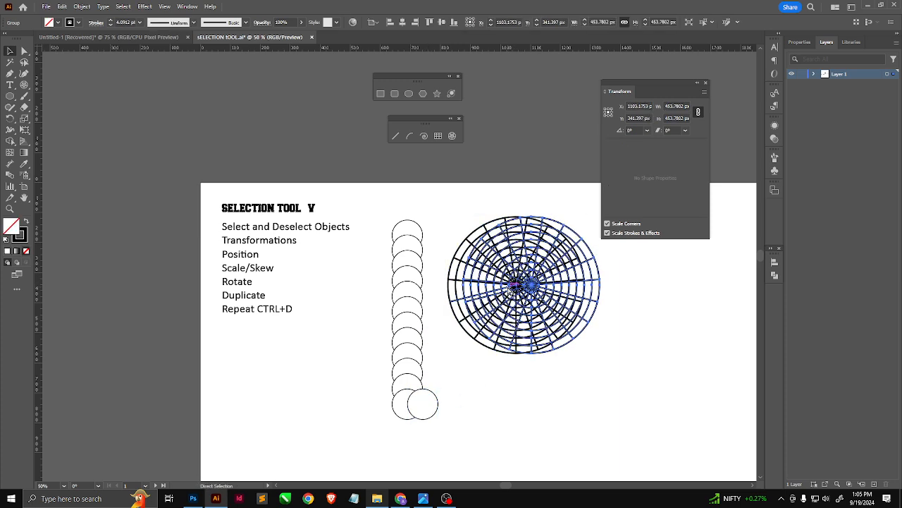
key(ctrl+d)
key(ctrl+d)
key(ctrl+d)
key(ctrl+d)
key(ctrl+d)
key(ctrl+d)
key(ctrl+d)
key(ctrl+d)
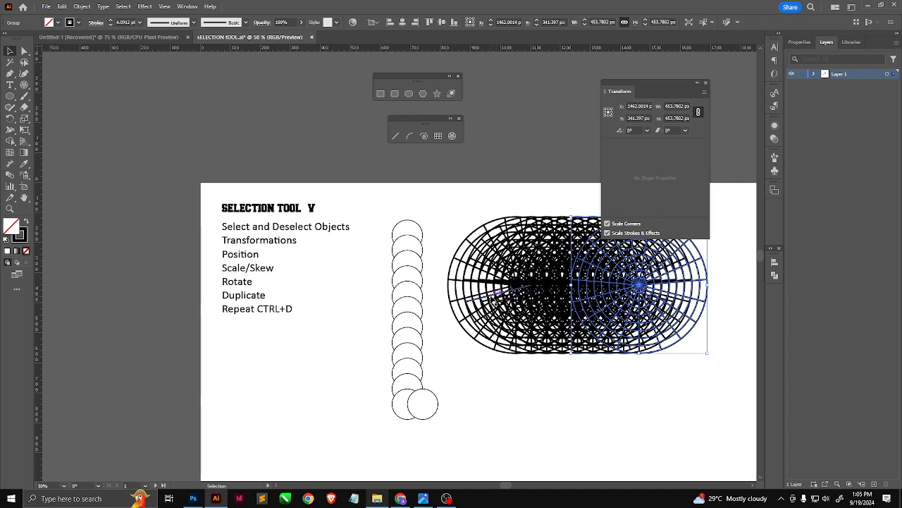
- Undo the repeated sideways copies of the polar grid, back to the single original grid
key(ctrl+z)
key(ctrl+z)
key(ctrl+z)
key(ctrl+z)
key(ctrl+z)
key(ctrl+z)
key(ctrl+z)
key(ctrl+z)
key(ctrl+z)
key(ctrl+z)
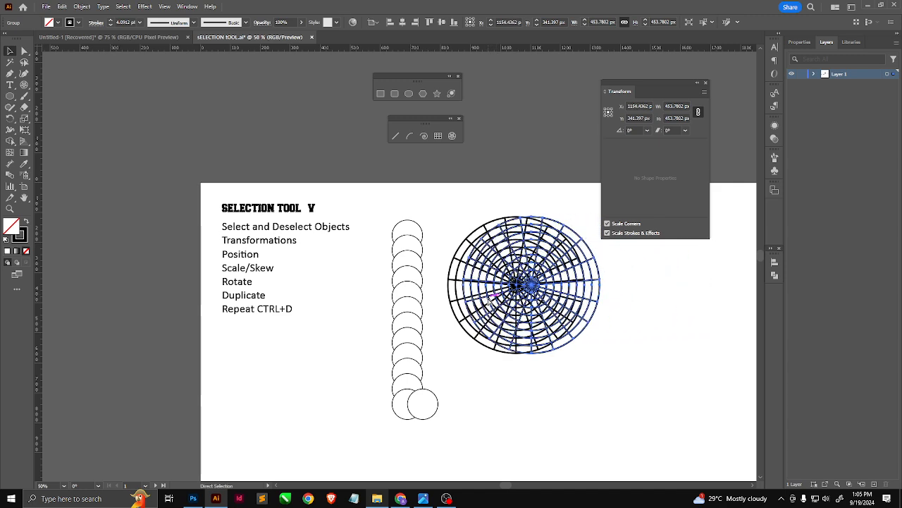
- Scale the circle beside the column's lowest circle proportionally up to about 299 px, and then down to about 212 px
click(428, 417)
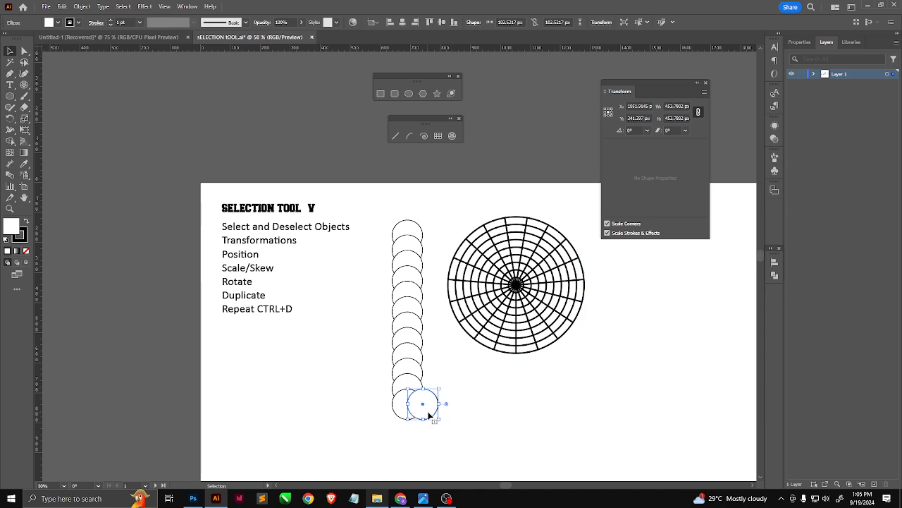
drag(437, 397, 519, 336)
drag(475, 382, 513, 399)
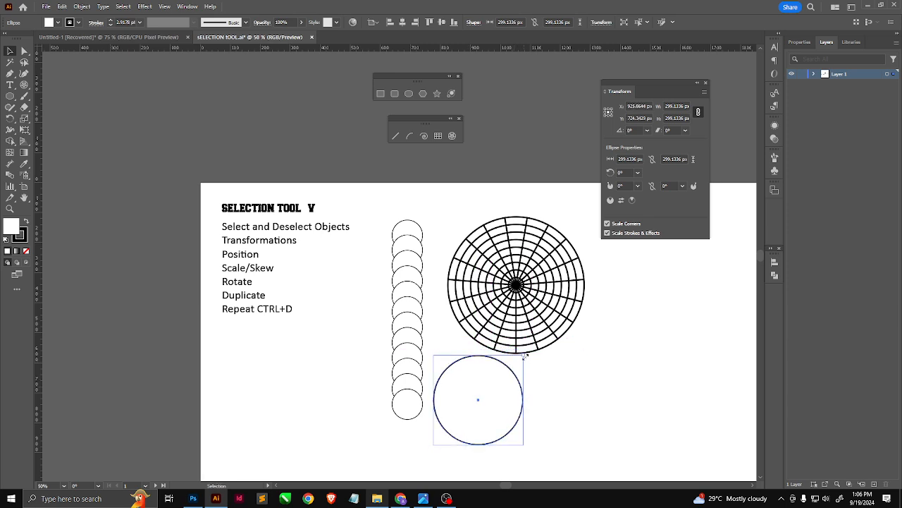
drag(524, 356, 512, 370)
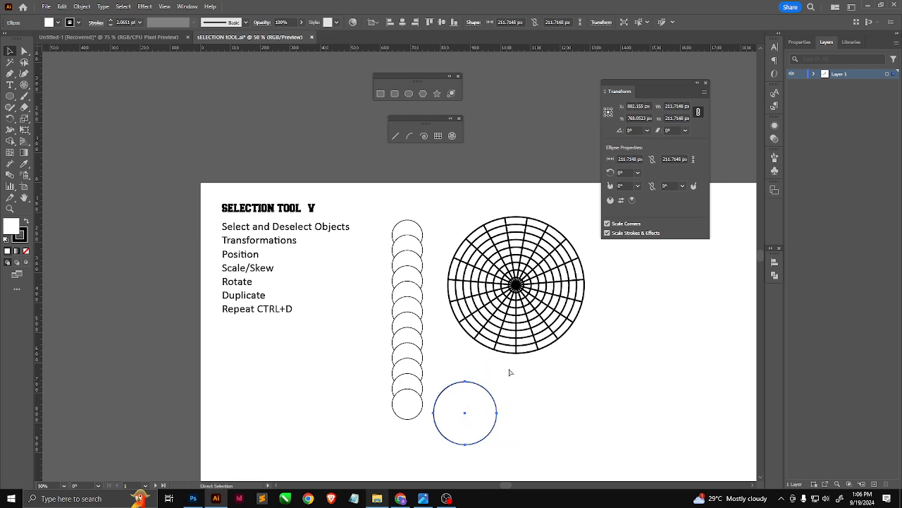
- Repeat the last scaling on the enlarged circle until it is about 53 px wide
key(ctrl+d)
key(ctrl+d)
key(ctrl+d)
key(ctrl+d)
key(ctrl+d)
key(ctrl+d)
key(ctrl+d)
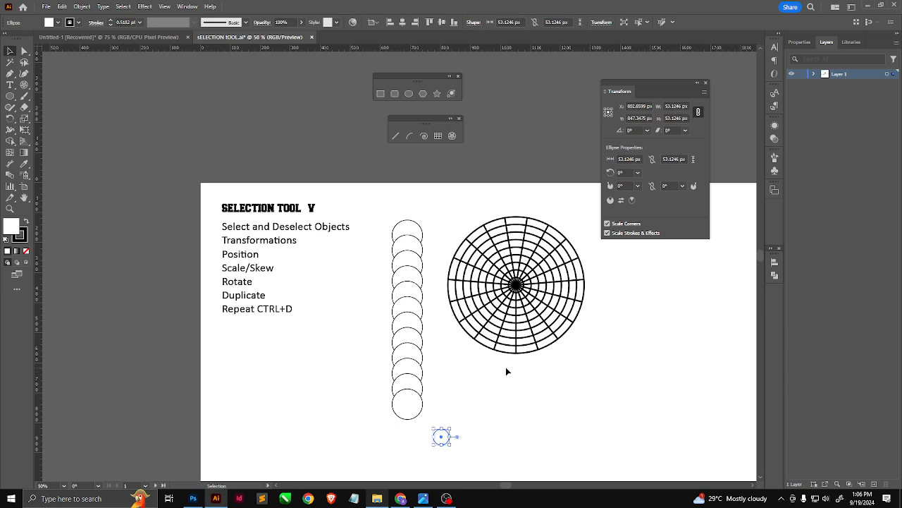
- Repeat the same reduction several times on the lowest circle of the column
key(a)
click(417, 405)
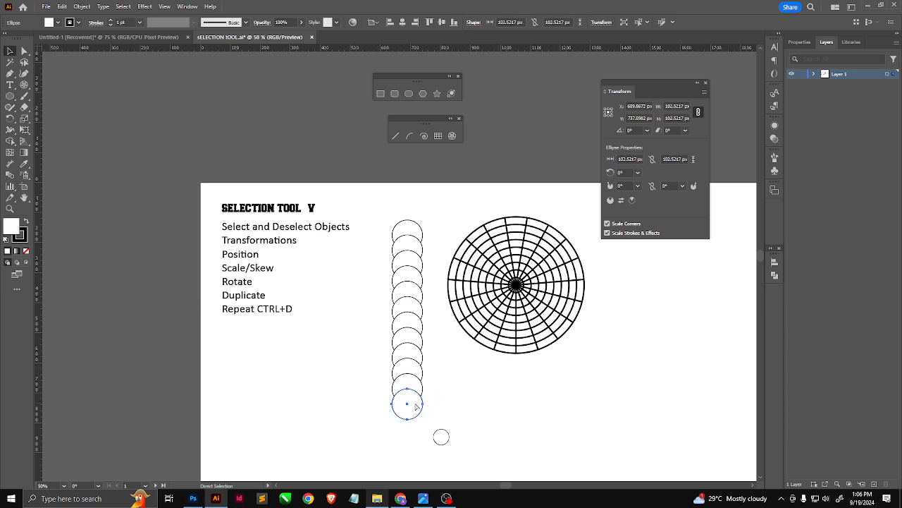
key(ctrl+d)
key(ctrl+d)
key(ctrl+d)
- Apply the repeated reduction to the next two circles up the column, one after the other
click(412, 392)
key(ctrl+d)
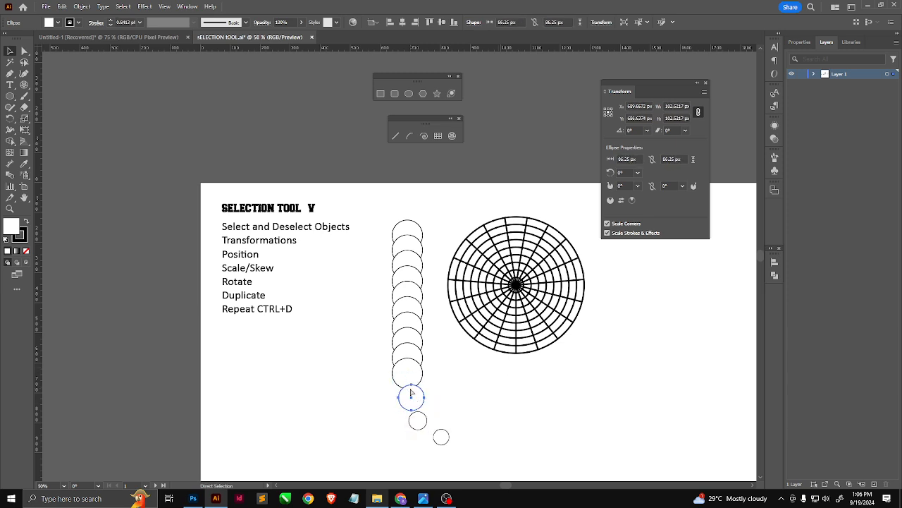
key(ctrl+d)
key(ctrl+d)
key(ctrl+d)
click(408, 381)
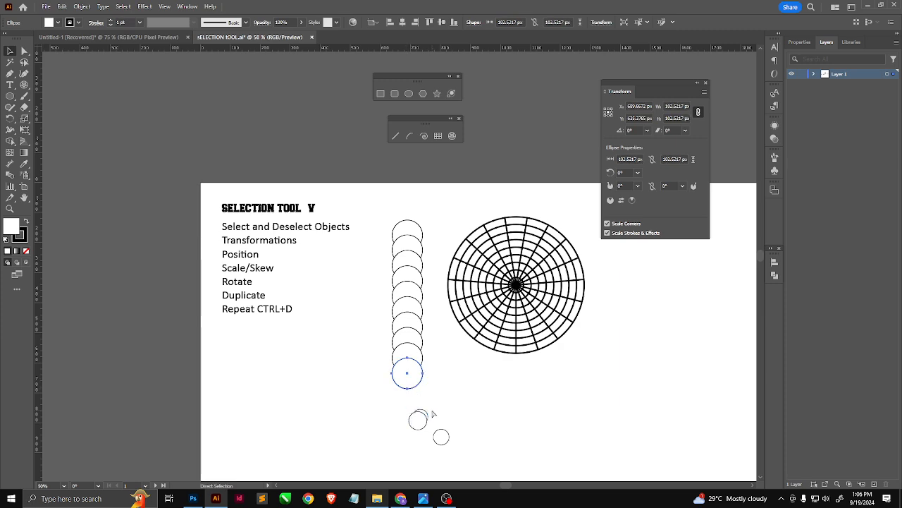
key(ctrl+d)
key(ctrl+d)
key(ctrl+d)
key(ctrl+d)
key(ctrl+d)
- Delete the small reduced circles below the column
click(459, 432)
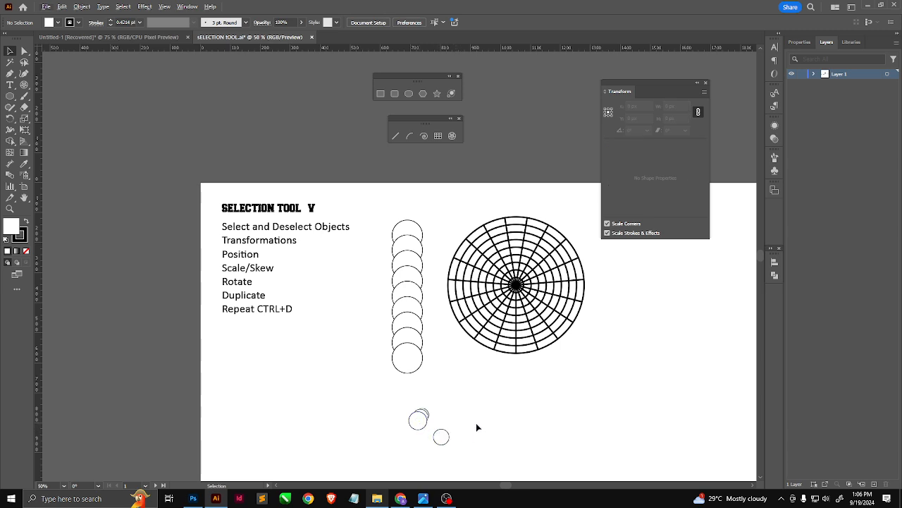
drag(400, 440, 400, 438)
key(Delete)
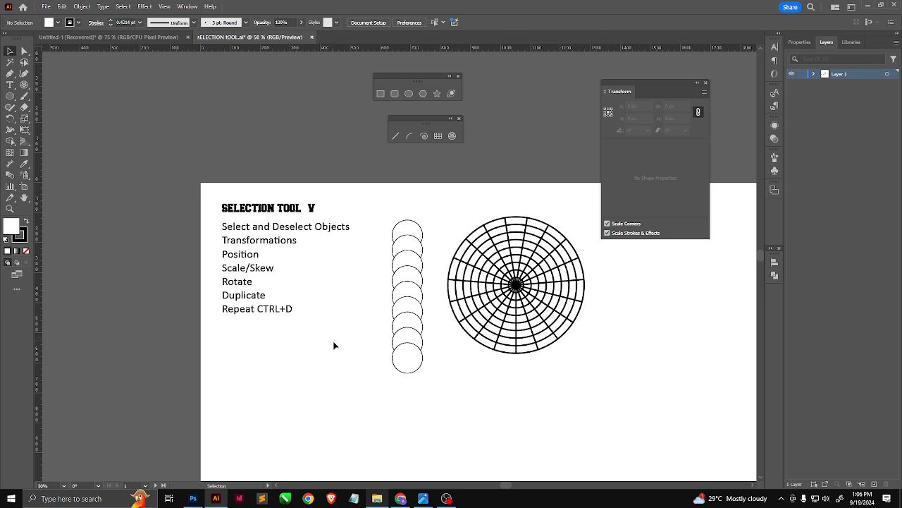
- Delete the remaining circle column and the polar grid, leaving only the topic text on the artboard
key(space)
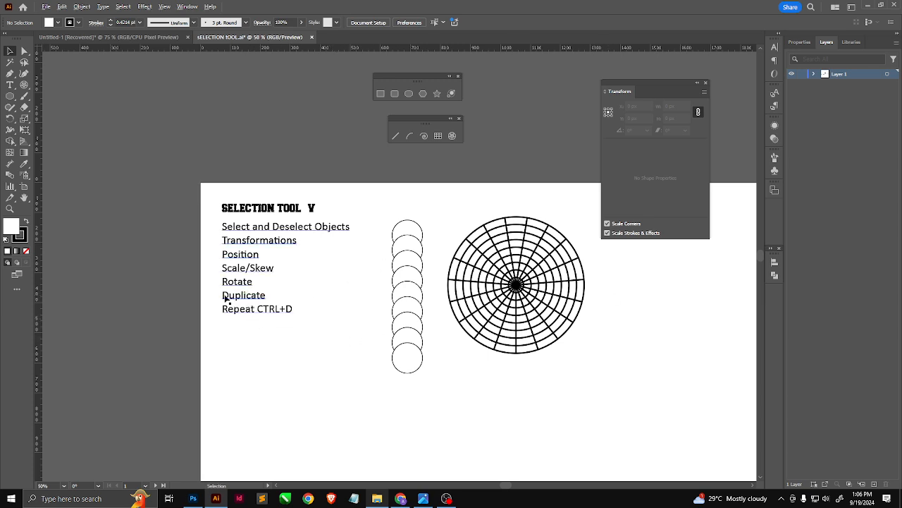
scroll(226, 299, up, 1)
key(space)
drag(297, 314, 194, 281)
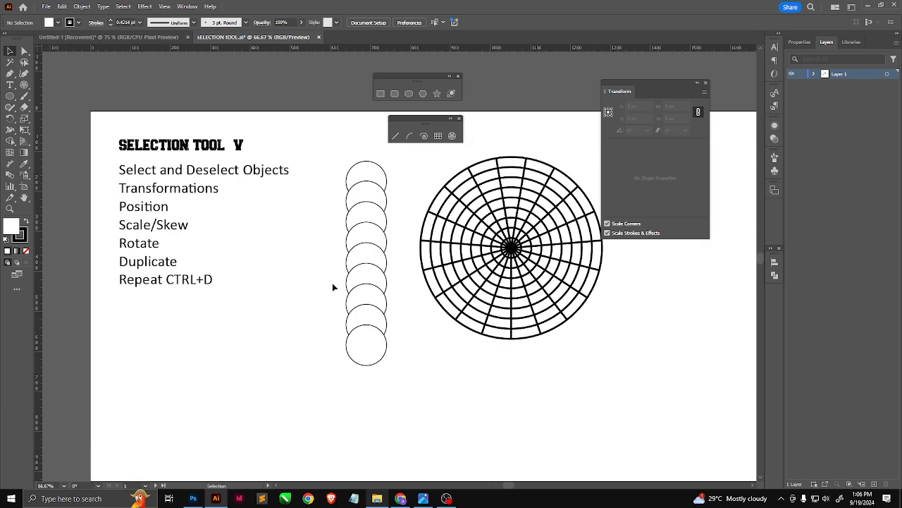
drag(390, 314, 289, 318)
drag(224, 153, 512, 408)
key(Delete)
- Duplicate the Selection Tool topic list straight down below the original
key(space)
drag(229, 297, 429, 280)
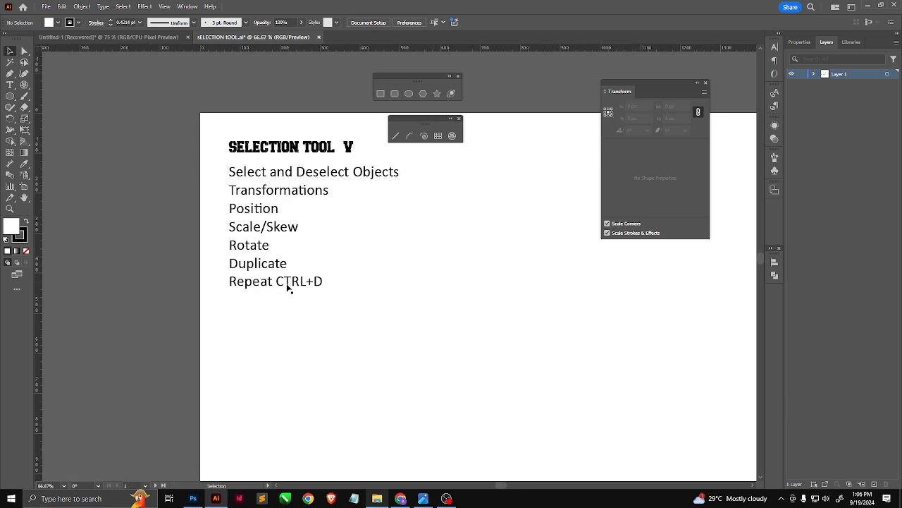
click(290, 284)
drag(259, 213, 259, 374)
- Replace all text in the copied list with the line "Default Colors (D)"
double_click(259, 374)
key(ctrl+a)
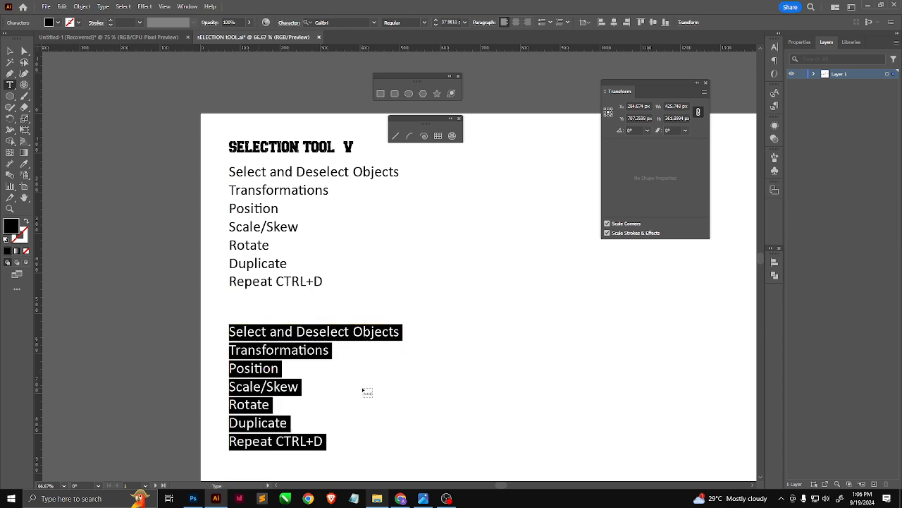
text(Default Colors()
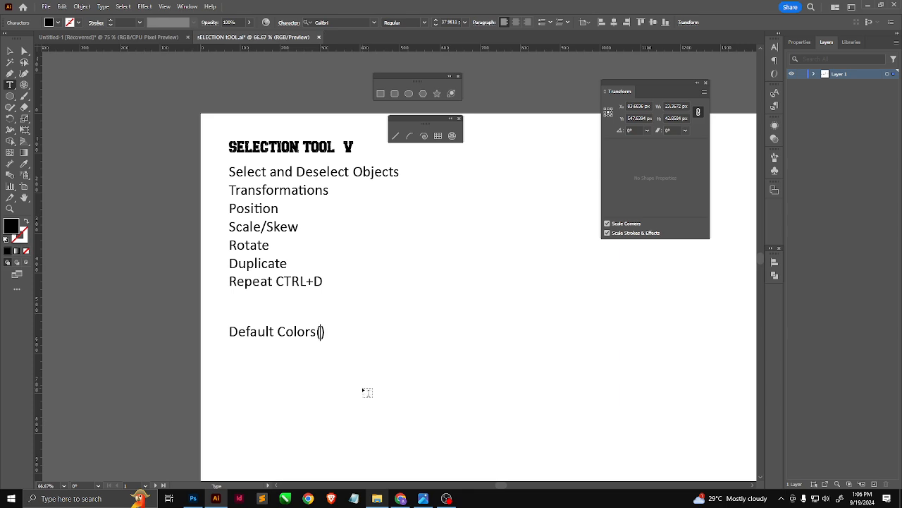
key(Left)
text(D)
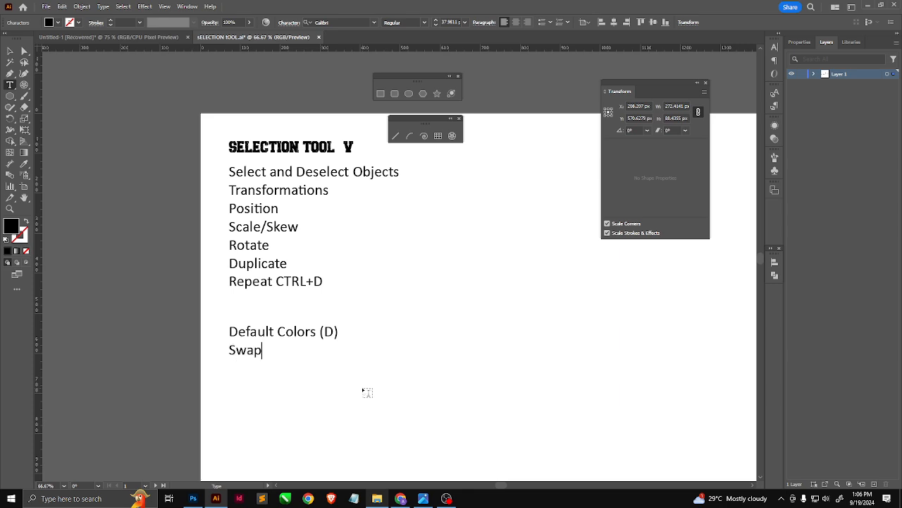
- Add the second line "Swap Fill and Stroke(Shift+X)" to the new list and start another line
text(l and Stroke)
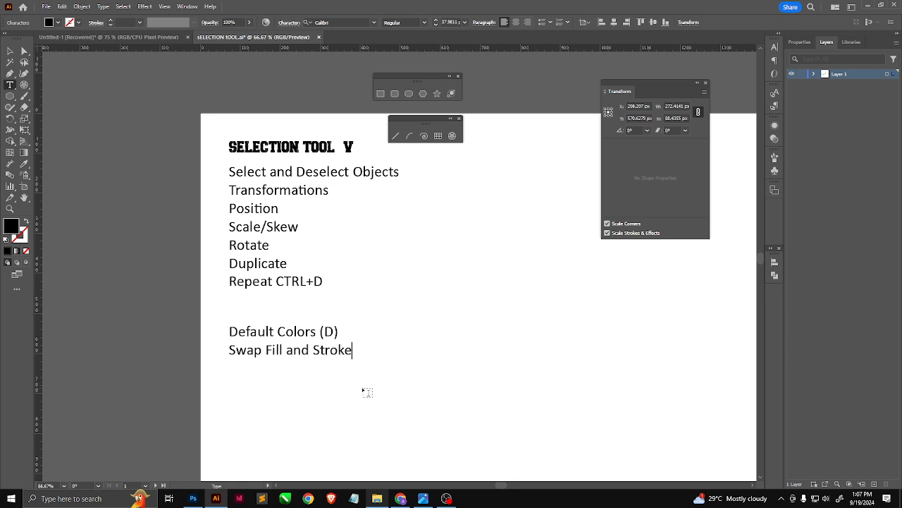
text(())
key(Left)
text(Shift+)
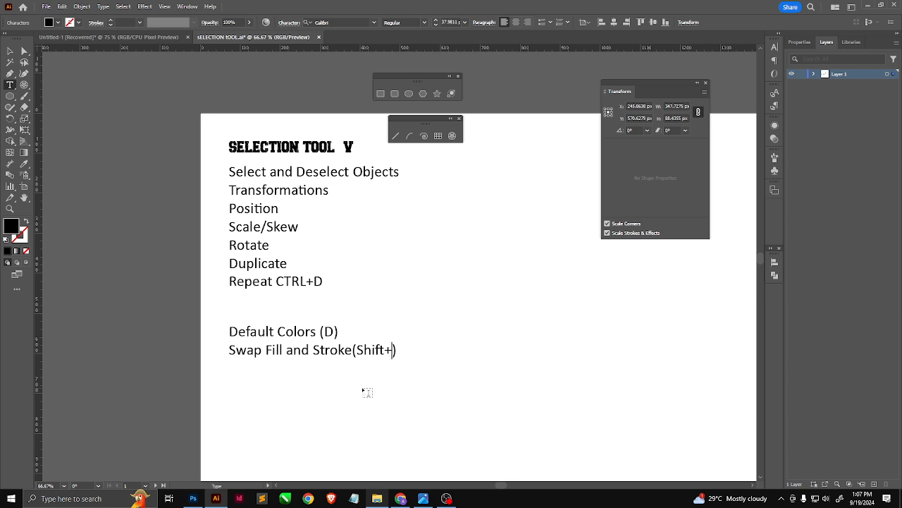
text(X)
key(Right)
key(Return)
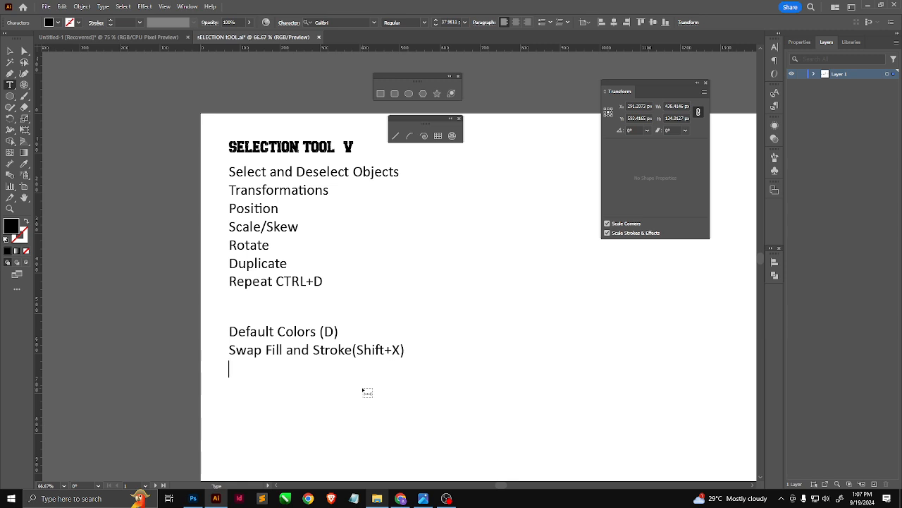
- Write "Active Fill/Stroke(X)" as the third line of the new list
text(Active Fill/Stroke)
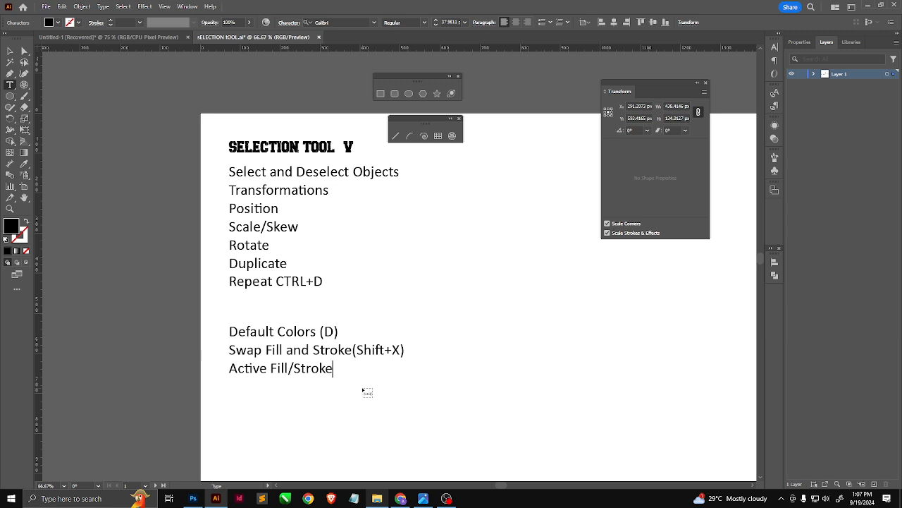
text((X)X)
key(Right)
- Add the fourth line "No Fille/Stroke (/)" and finish editing the text
text(N)
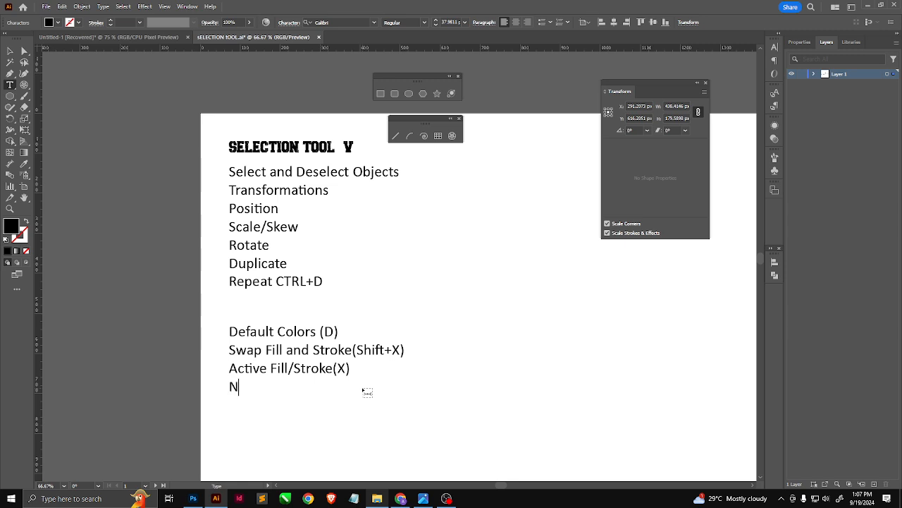
text(o Fille/Stroke)
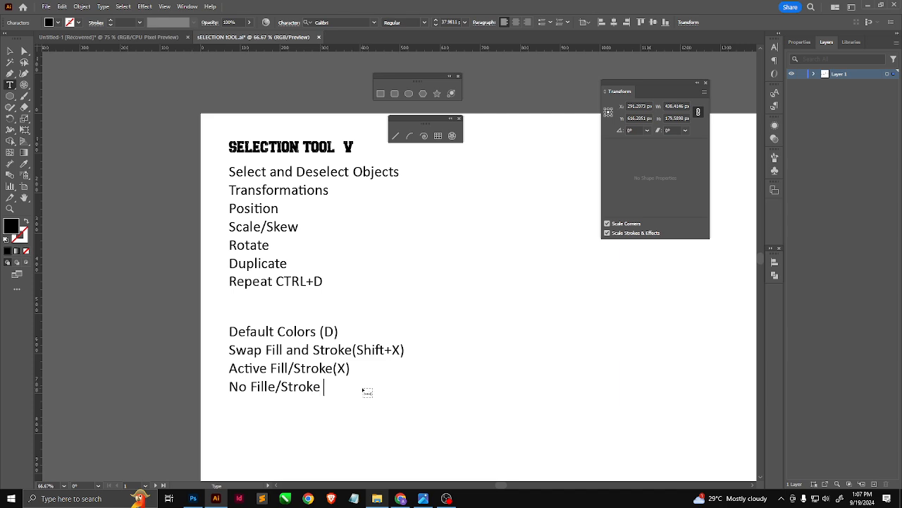
text( (/))
key(Left)
text(/)
click(6, 51)
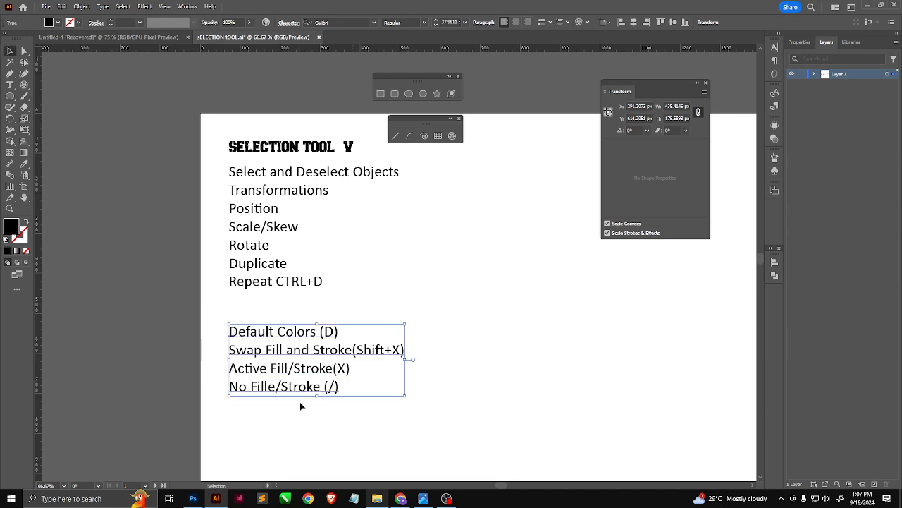
- Draw an ellipse about 225 by 216 px beside the topic list and give it the default fill and stroke
click(10, 99)
mouse_move(364, 220)
mouse_down()
mouse_move(471, 312)
mouse_move(454, 307)
mouse_up()
key(d)
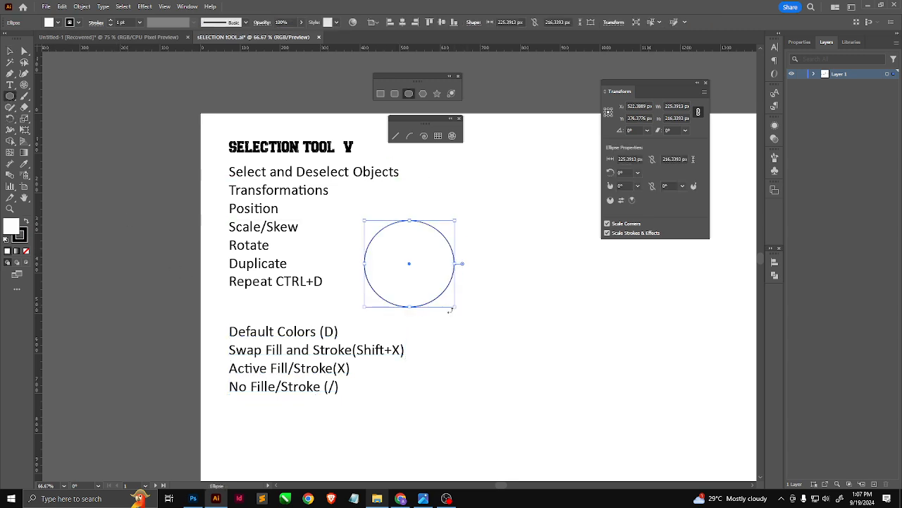
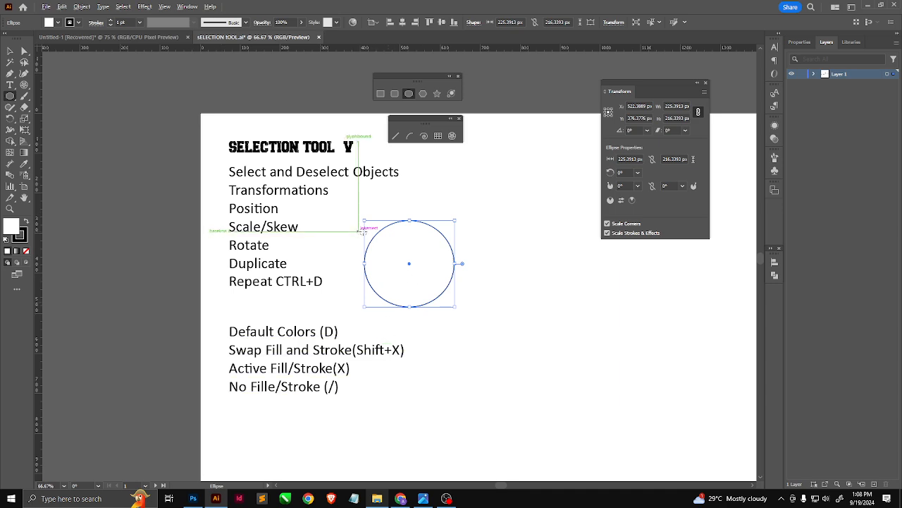
- Swap the ellipse's fill and stroke colors back and forth twice
scroll(362, 225, up, 4)
key(shift+x)
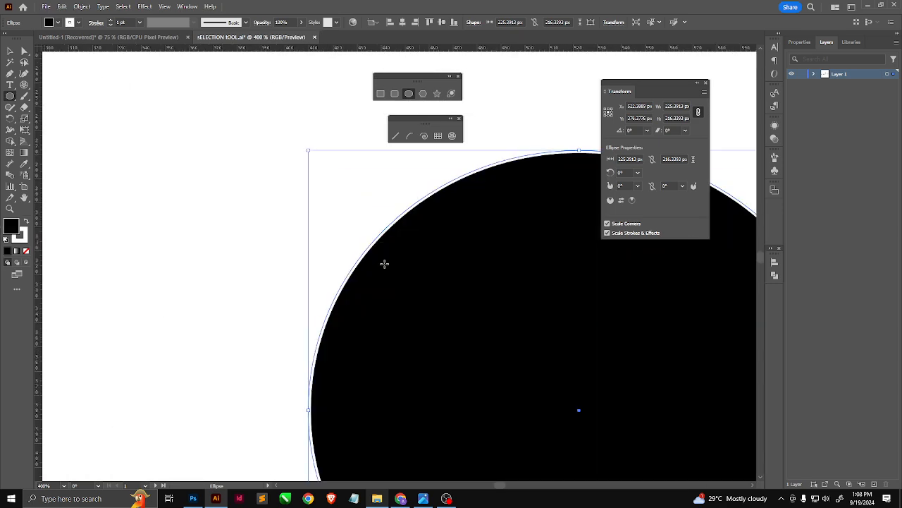
key(shift+x)
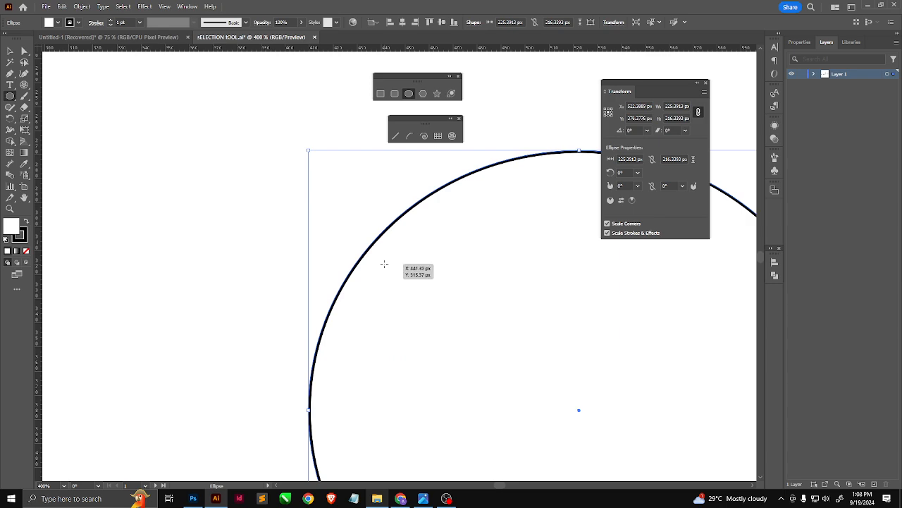
key(shift+x)
key(shift+x)
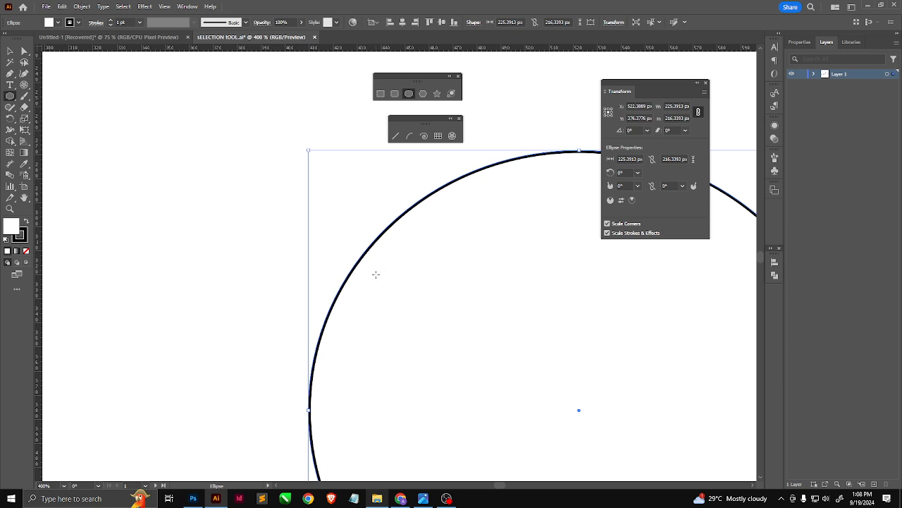
- Paint a wavy vertical Paintbrush stroke about 30 by 77 px to the left of the ellipse and select it
scroll(204, 242, down, 2)
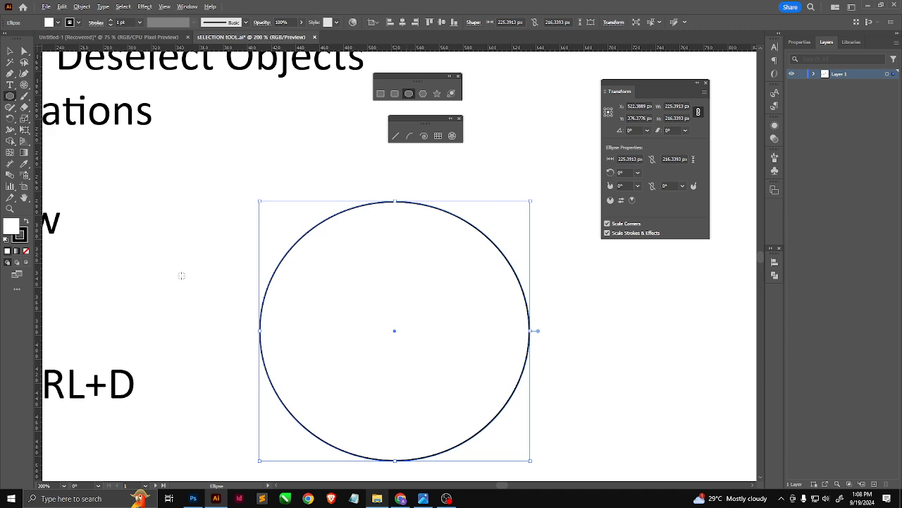
scroll(240, 285, up, 1)
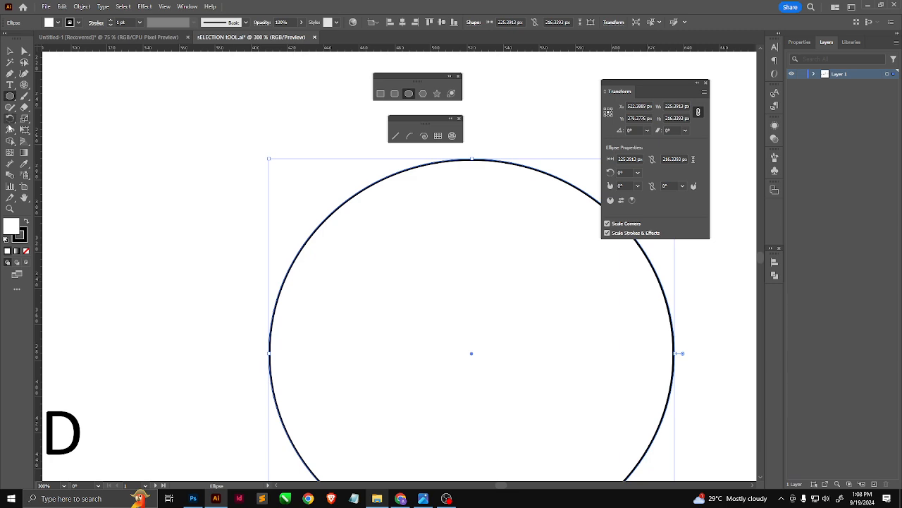
click(24, 95)
mouse_move(100, 120)
mouse_down()
mouse_move(116, 198)
mouse_move(148, 261)
mouse_up()
click(9, 51)
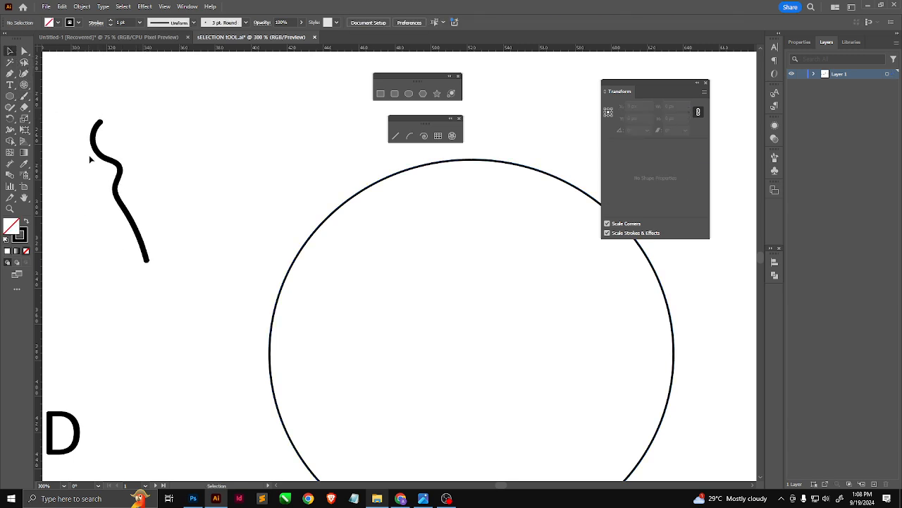
click(113, 171)
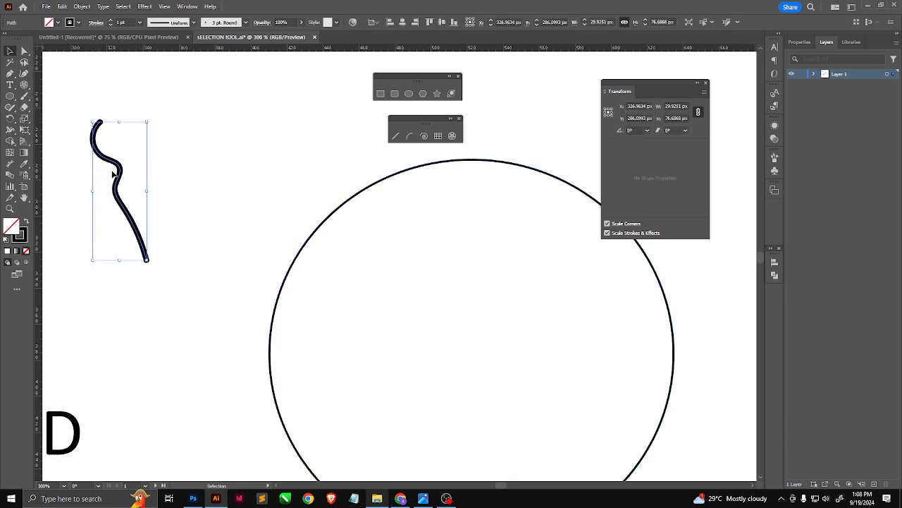
- Paint a second wavy stroke about 36 by 95 px beside the first with the Blob Brush and select it
drag(24, 95, 60, 107)
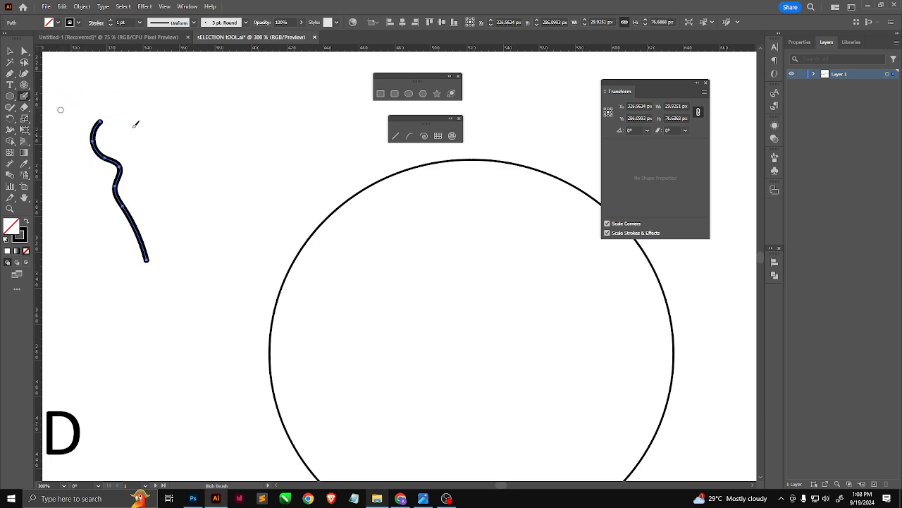
mouse_move(155, 117)
mouse_down()
mouse_move(148, 146)
mouse_move(206, 281)
mouse_up()
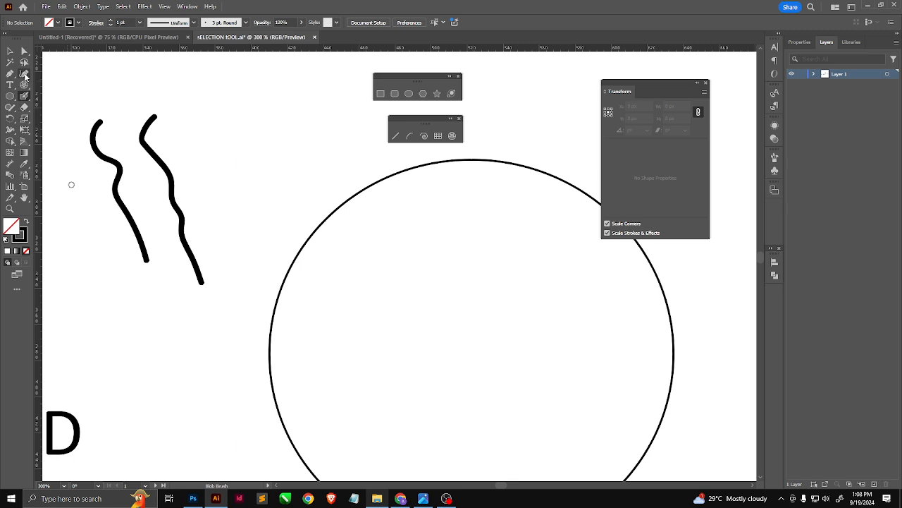
click(11, 51)
click(174, 179)
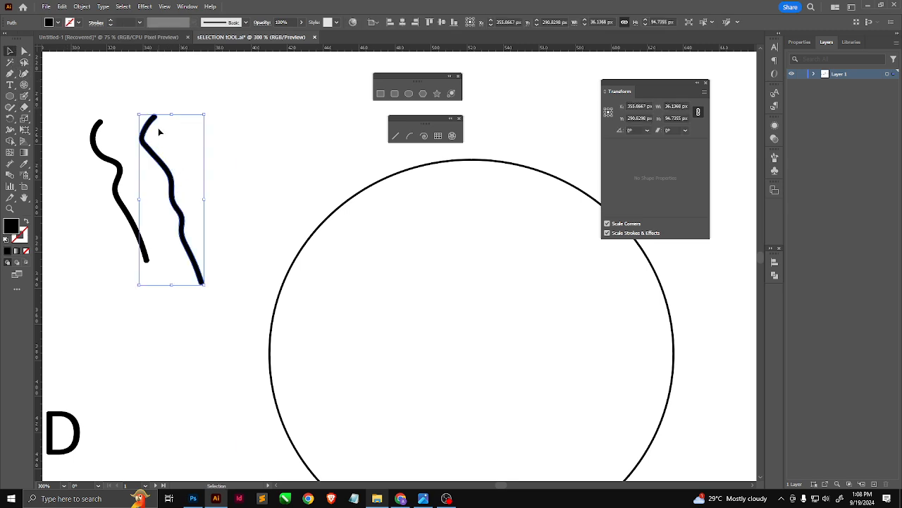
- Compare the anchor points and the fill and stroke colors of the Paintbrush stroke and the Blob Brush stroke
key(q)
scroll(159, 127, up, 3)
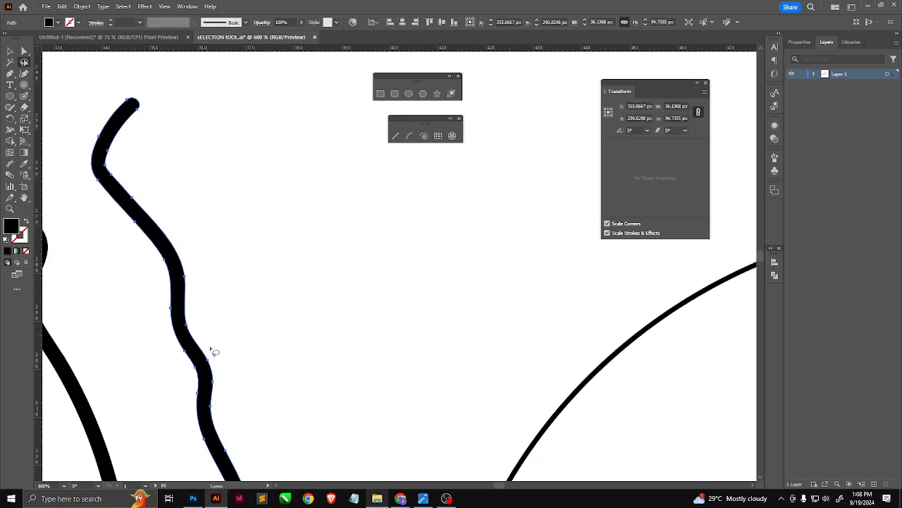
scroll(172, 307, down, 1)
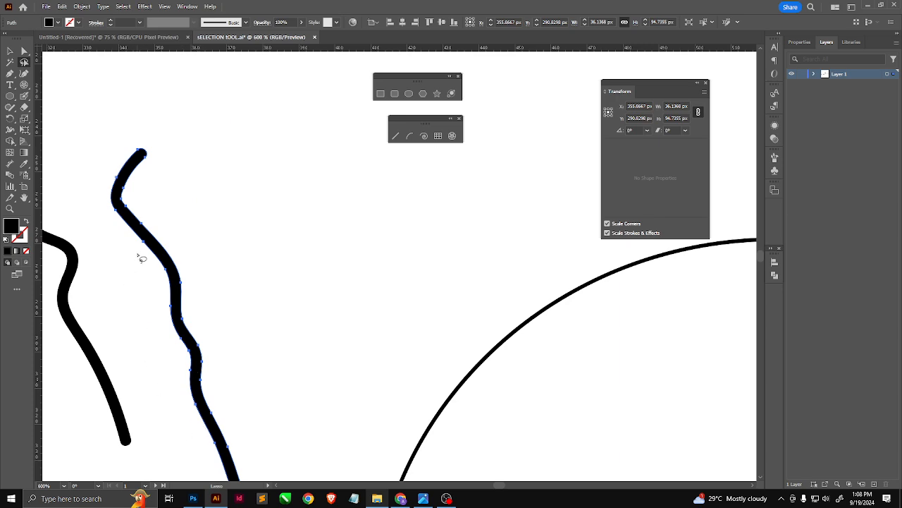
scroll(147, 261, down, 2)
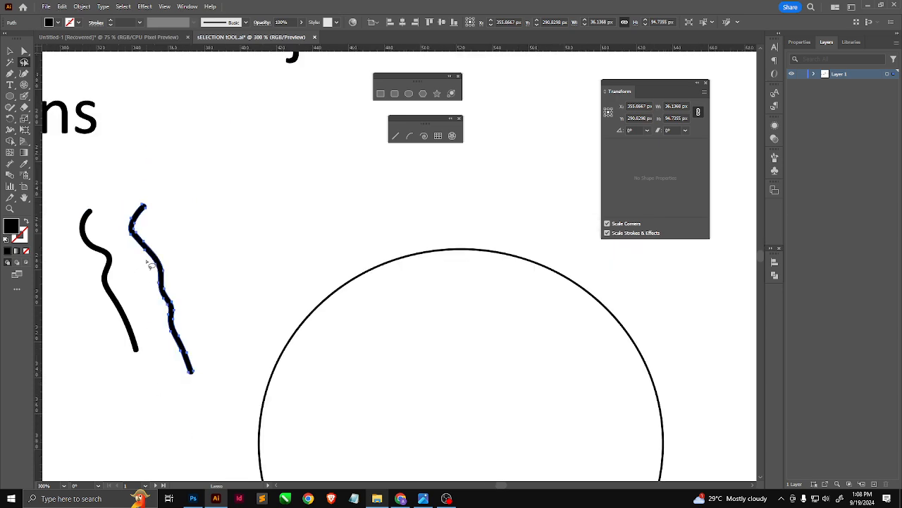
click(108, 254)
mouse_move(110, 244)
mouse_down()
mouse_move(82, 275)
mouse_move(93, 274)
mouse_up()
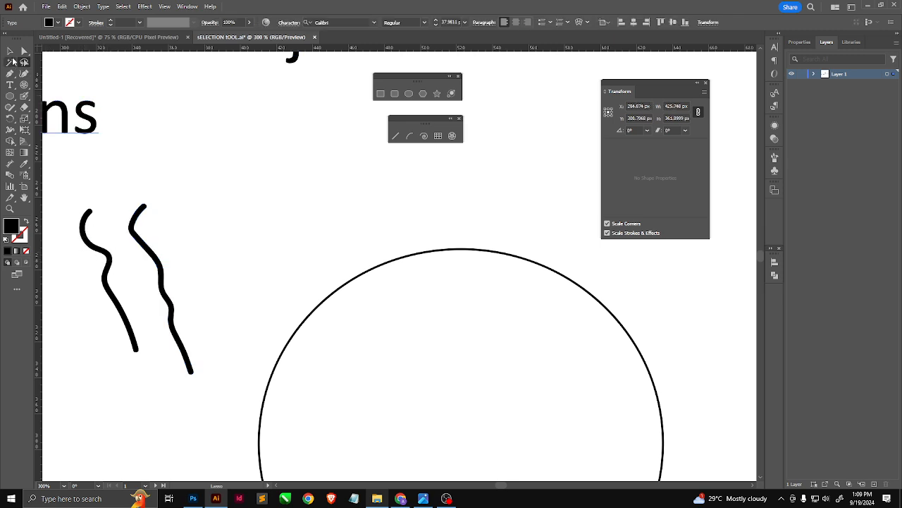
key(v)
click(88, 240)
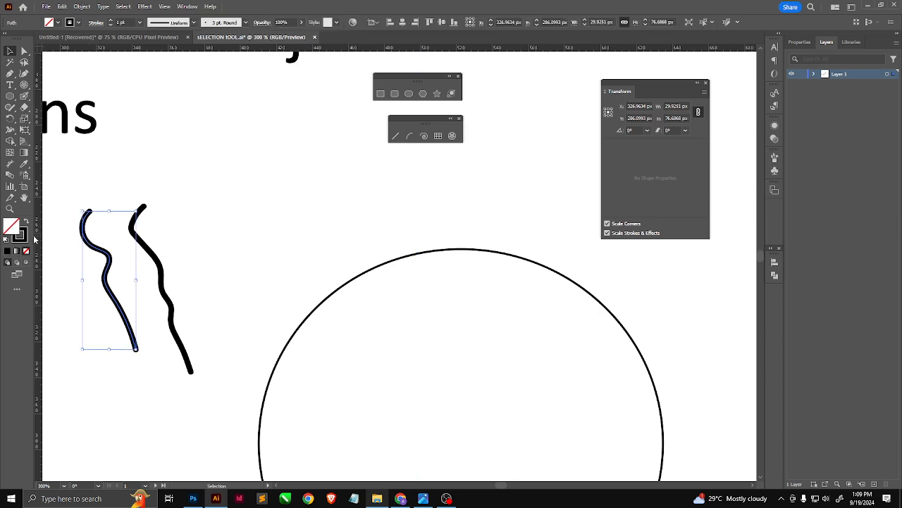
click(141, 239)
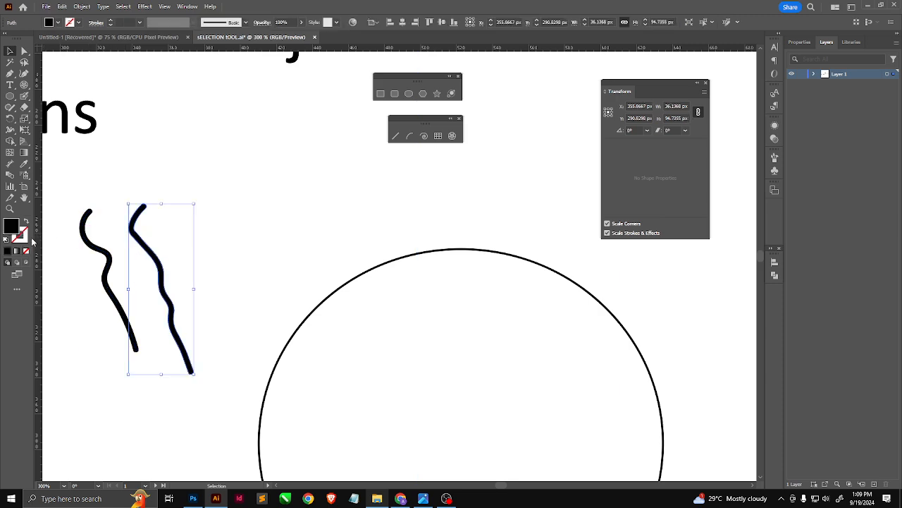
- Delete both wavy brush strokes and return the document to 100% view
drag(178, 248, 83, 323)
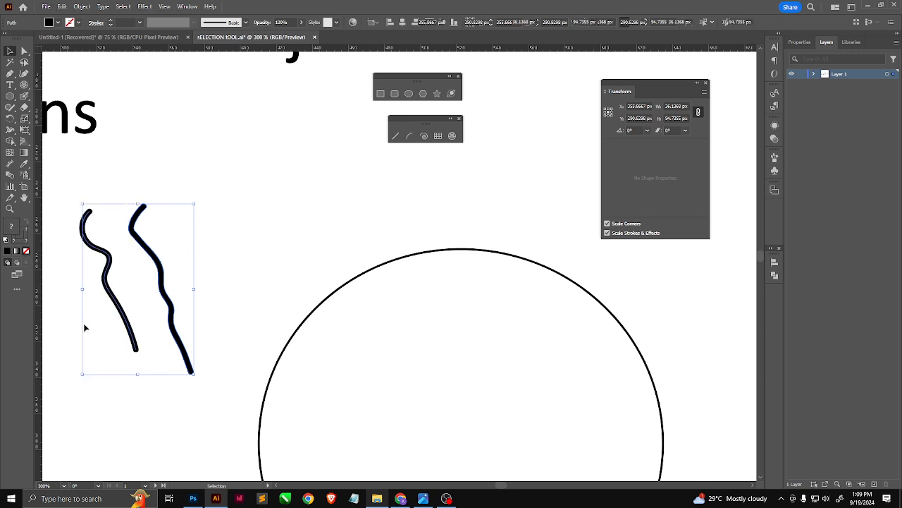
key(Delete)
key(ctrl+1)
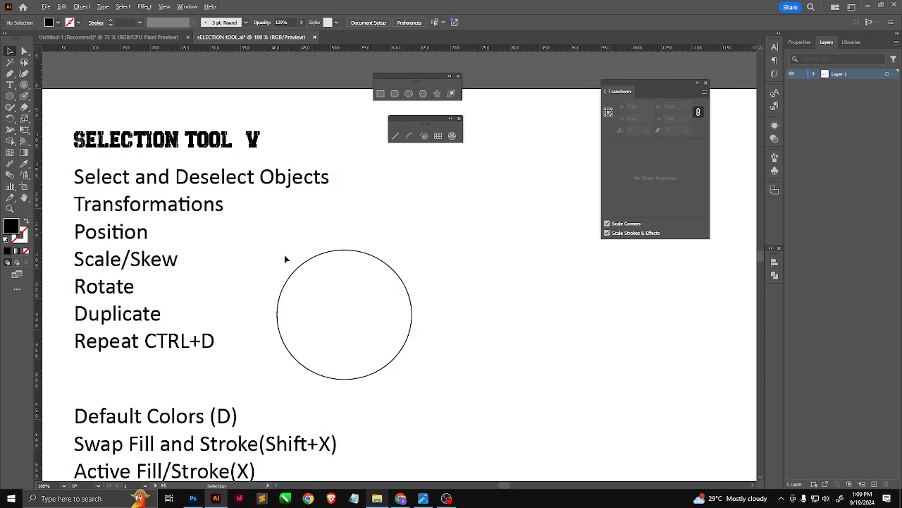
- Shift the ellipse slightly up and to the right, and swap its fill and stroke twice
click(337, 312)
drag(336, 313, 345, 308)
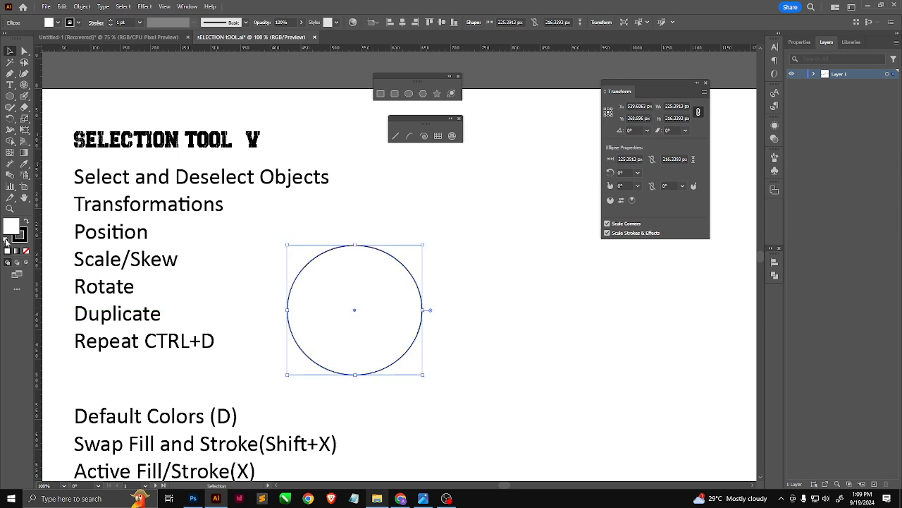
click(28, 223)
click(27, 223)
- Fill the ellipse with bright yellow-green (baff24) using the Color Picker
scroll(97, 317, down, 1)
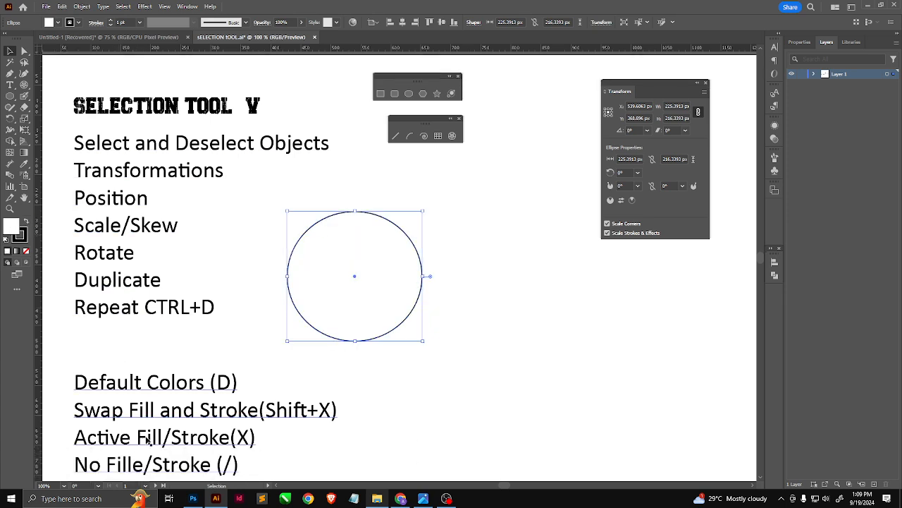
double_click(11, 227)
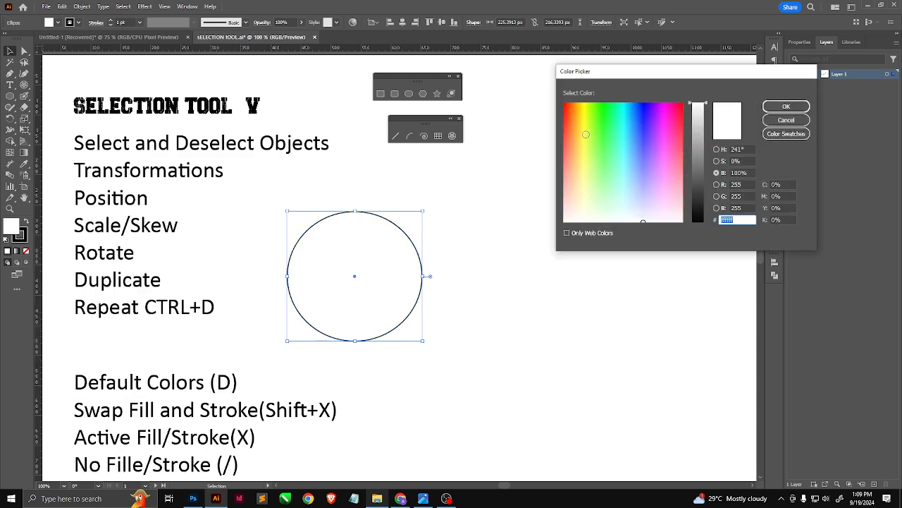
click(590, 118)
click(786, 106)
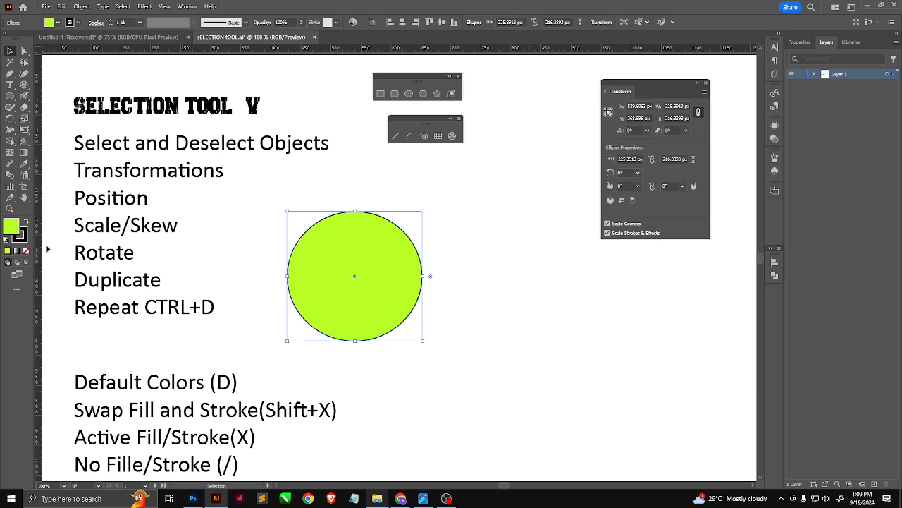
- Set the ellipse's stroke color to dark red (b2101c) in the Color Picker
click(21, 239)
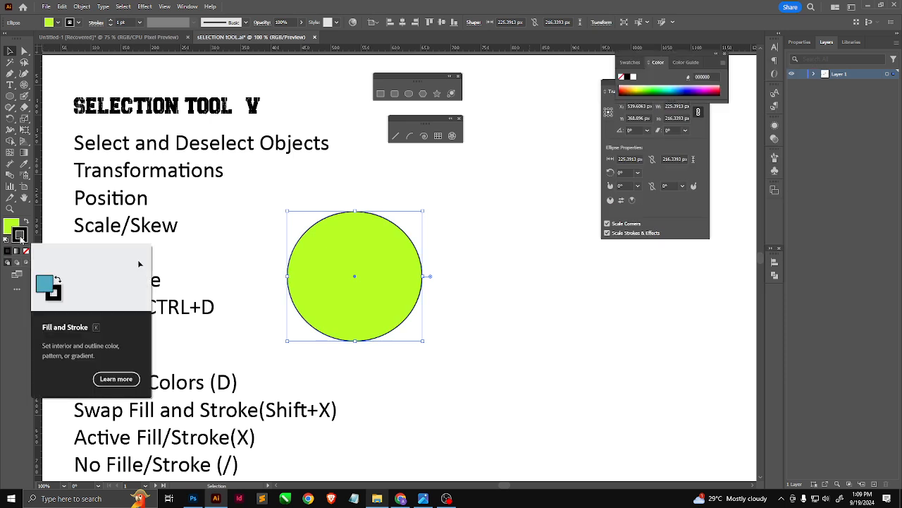
double_click(18, 235)
drag(709, 159, 703, 141)
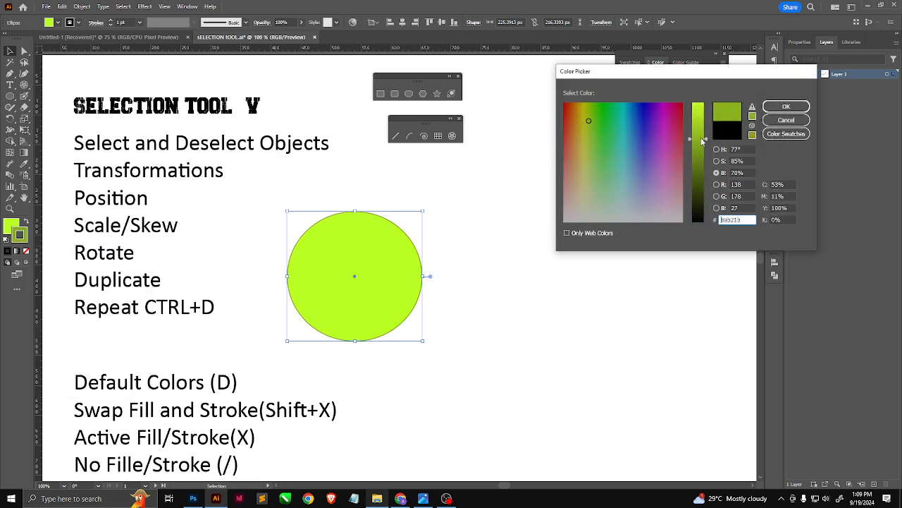
click(682, 112)
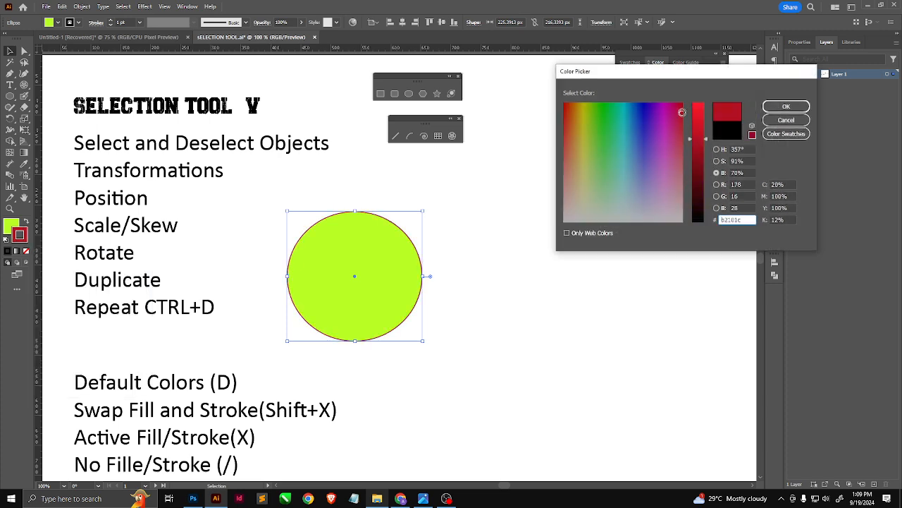
click(786, 106)
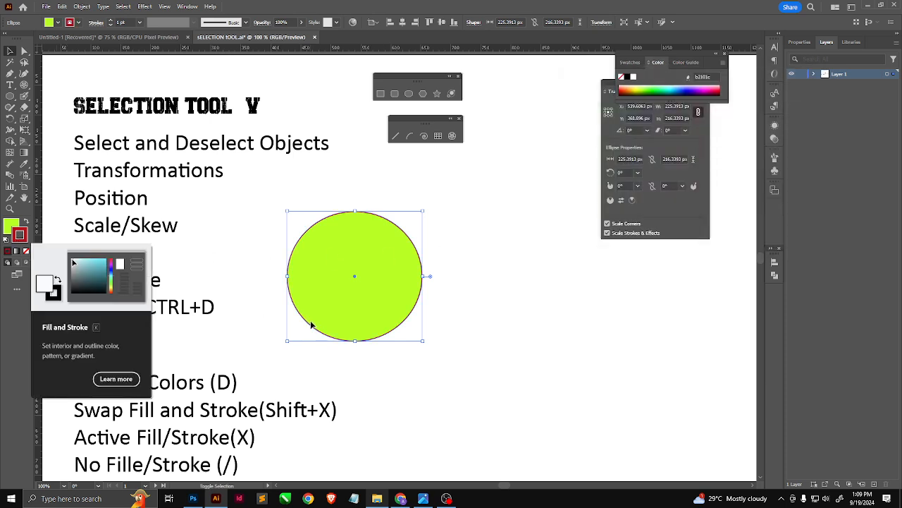
- Swap the ellipse's red stroke and yellow-green fill, and swap them back
key(shift+x)
scroll(331, 254, up, 6)
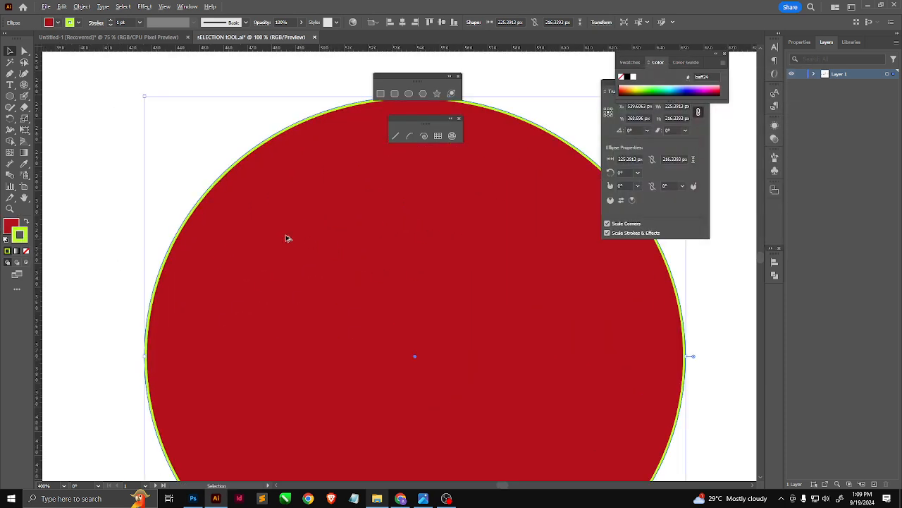
key(shift+x)
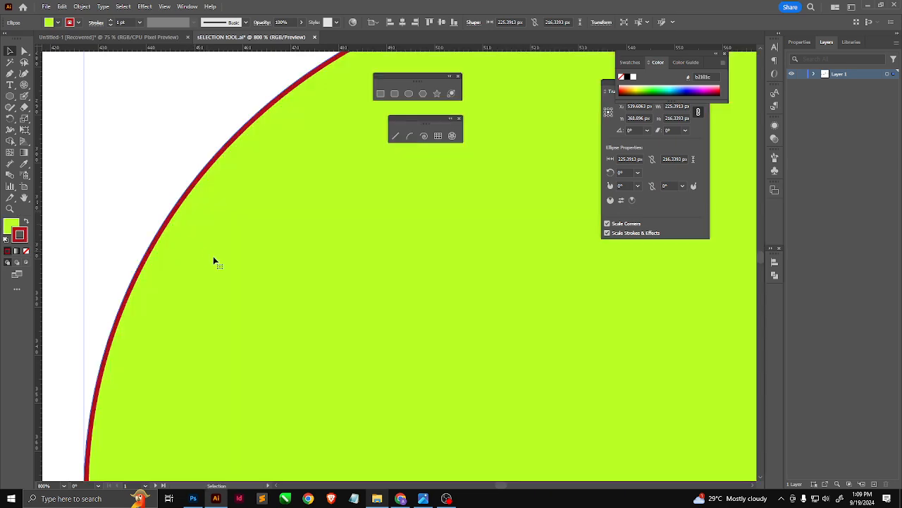
scroll(275, 303, down, 4)
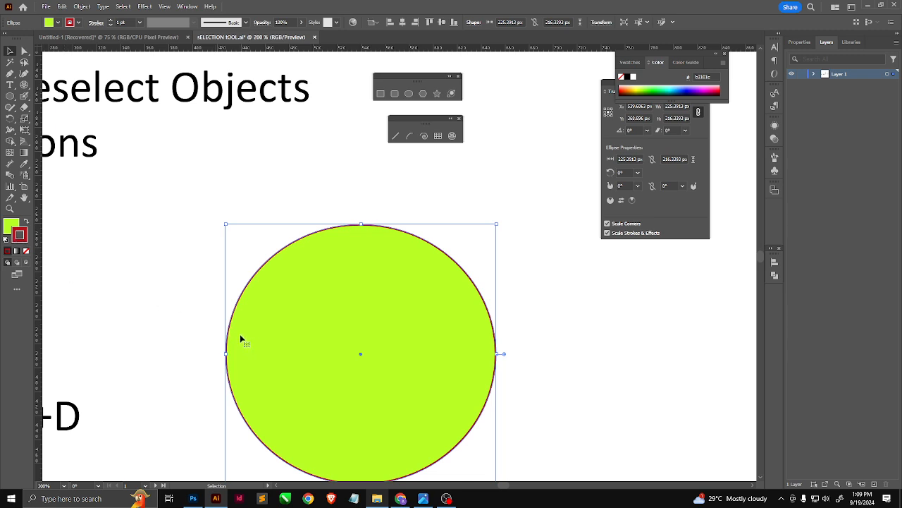
- Remove the ellipse's stroke and fill, and restore the default white fill and black stroke
key(slash)
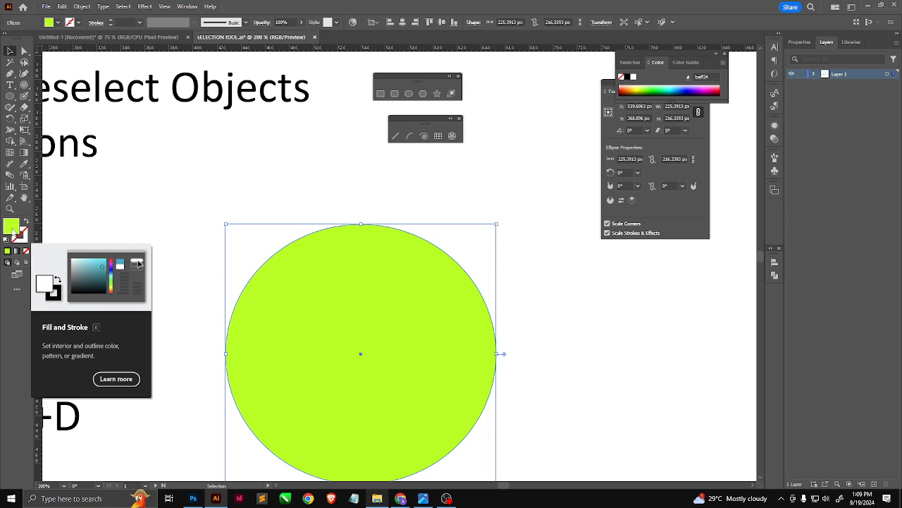
click(13, 227)
key(slash)
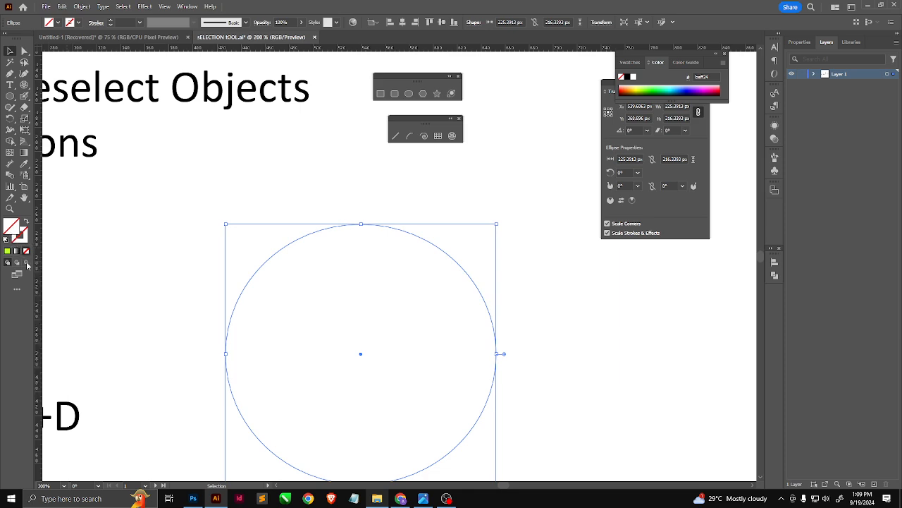
key(d)
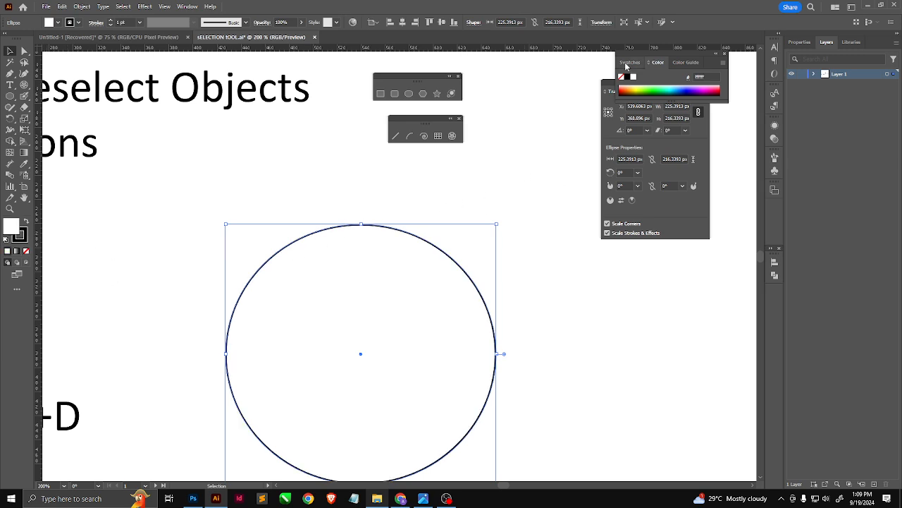
- Detach the Color panel from its group, show Swatches, and enlarge the color spectrum between Swatches and the lowered Transform panel
drag(608, 88, 615, 254)
drag(657, 62, 659, 148)
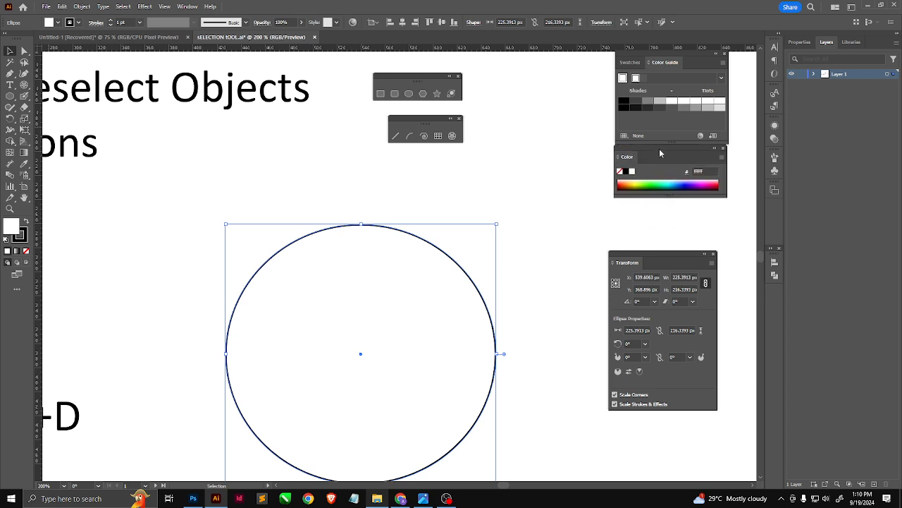
click(629, 62)
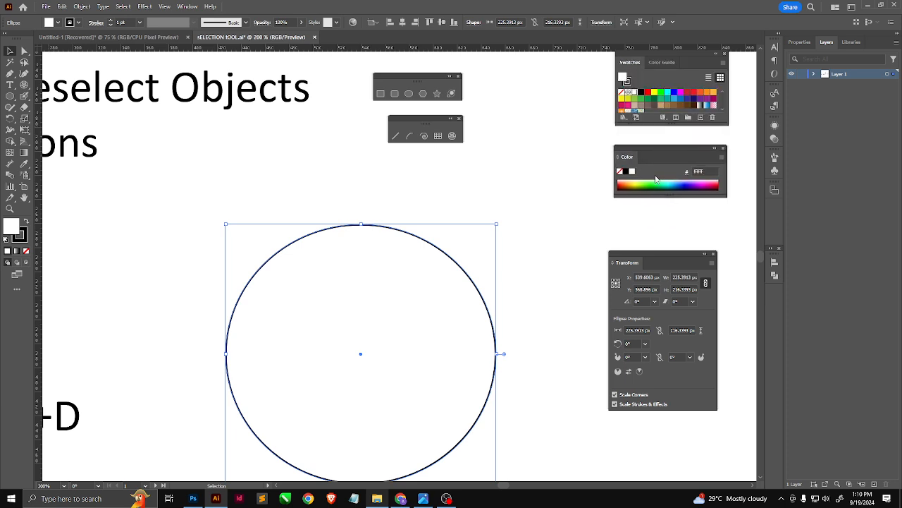
click(188, 6)
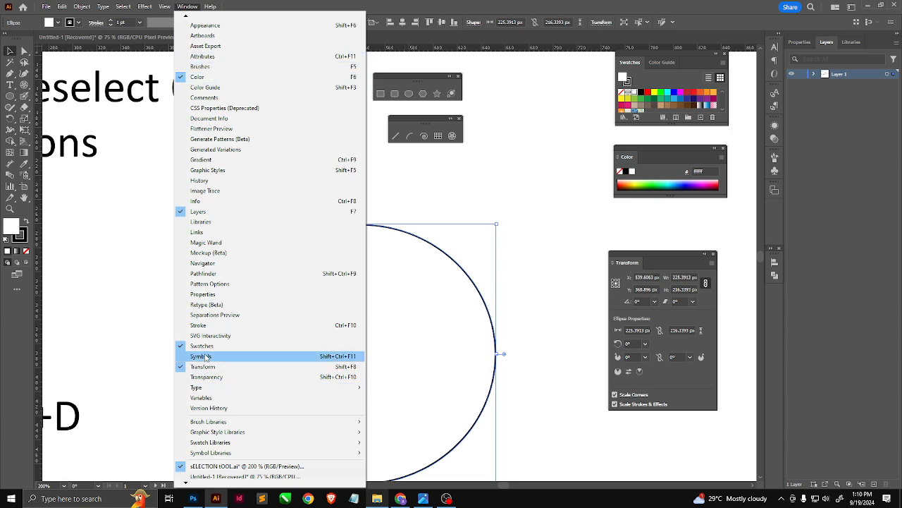
click(634, 62)
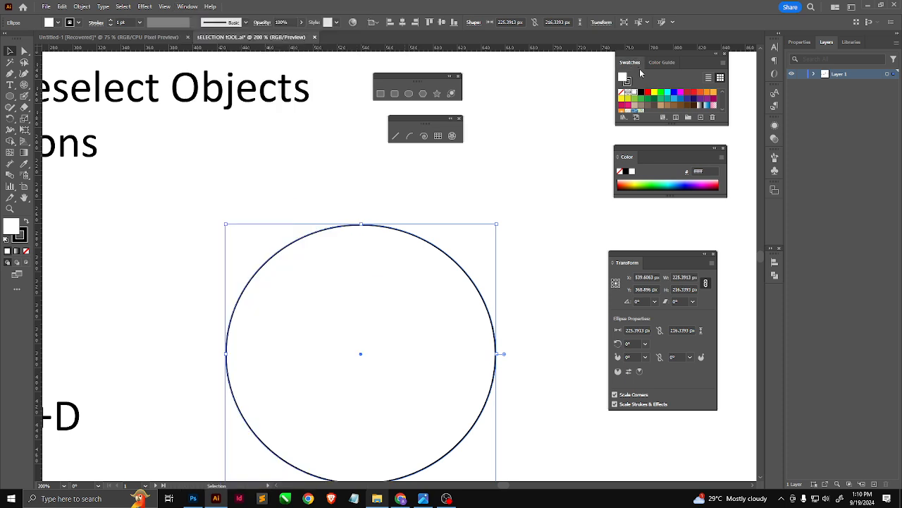
drag(665, 198, 665, 243)
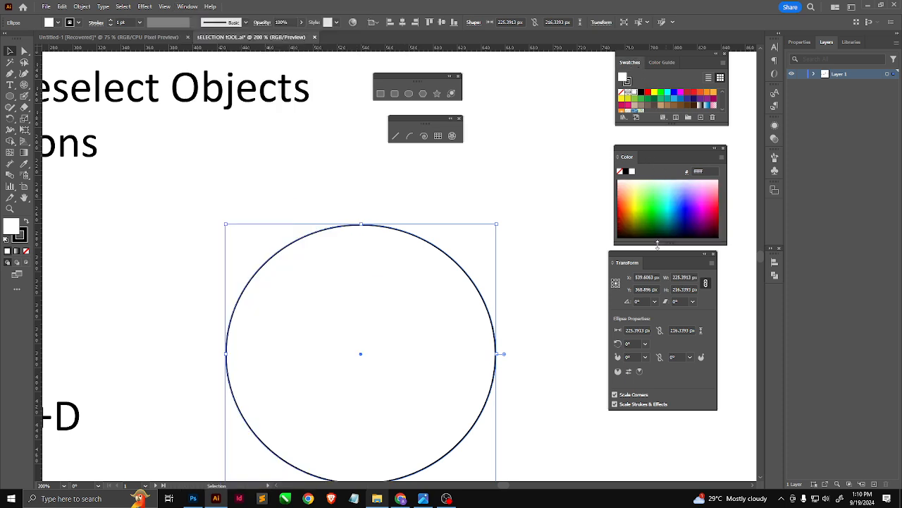
mouse_move(649, 146)
mouse_down()
mouse_move(643, 123)
mouse_move(645, 140)
mouse_up()
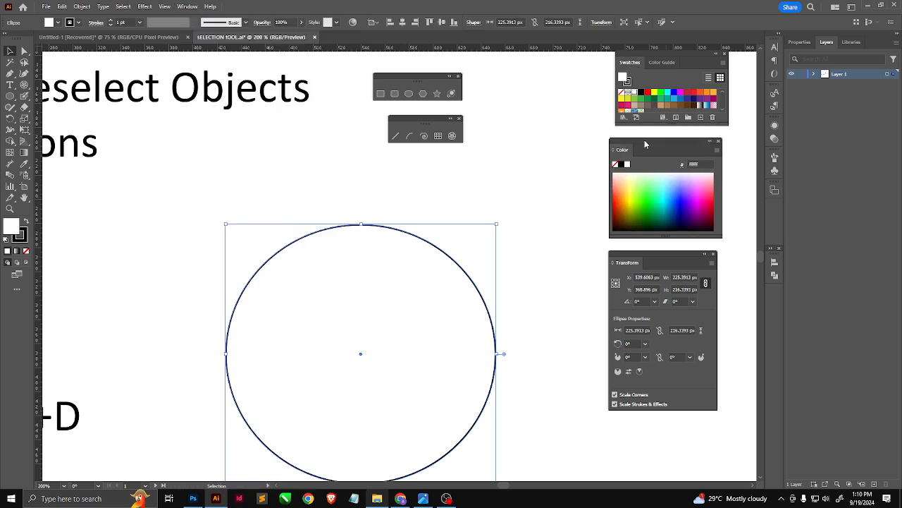
- Try magenta fills on the ellipse and settle on green (1ec200) from the color spectrum
click(684, 207)
click(702, 205)
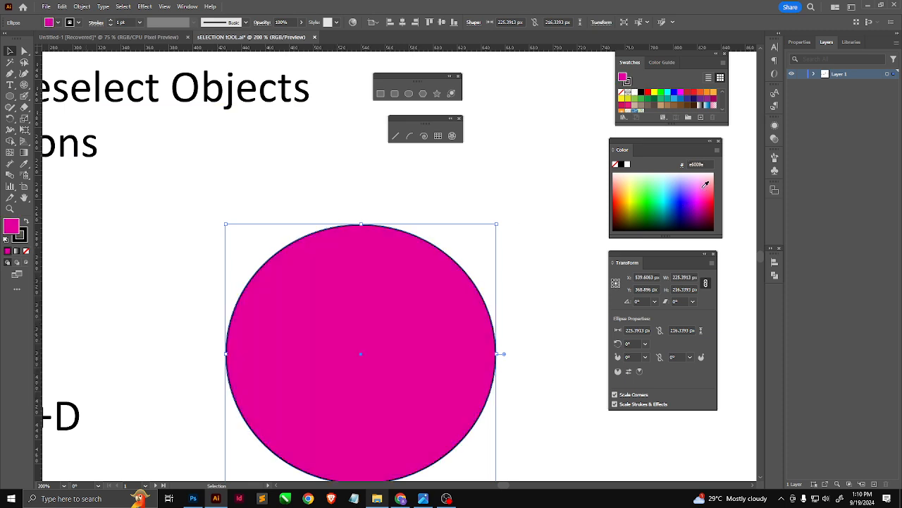
click(703, 185)
click(651, 195)
click(645, 207)
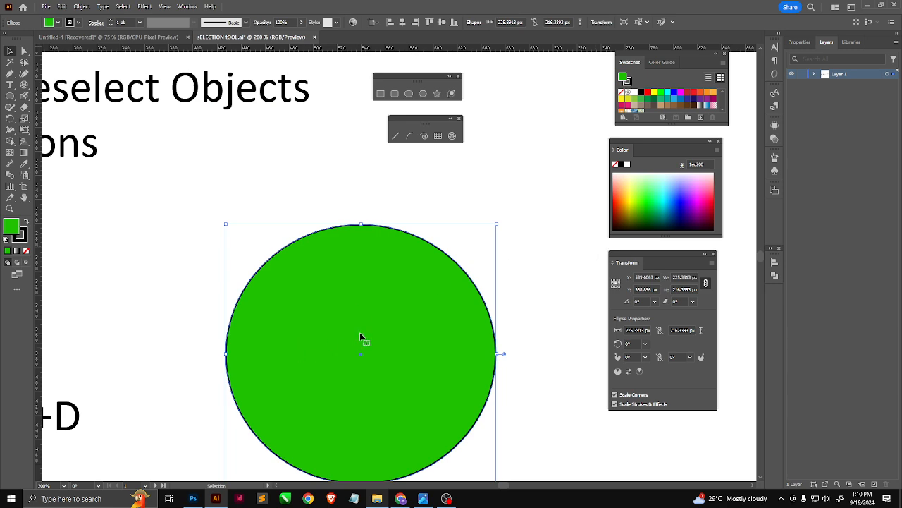
- Make the ellipse's stroke active and color it pink (ea0096) from the color spectrum
key(x)
click(697, 190)
mouse_move(659, 220)
mouse_down()
mouse_move(616, 224)
mouse_move(626, 222)
mouse_move(625, 210)
mouse_move(652, 203)
mouse_move(705, 199)
mouse_move(703, 209)
mouse_up()
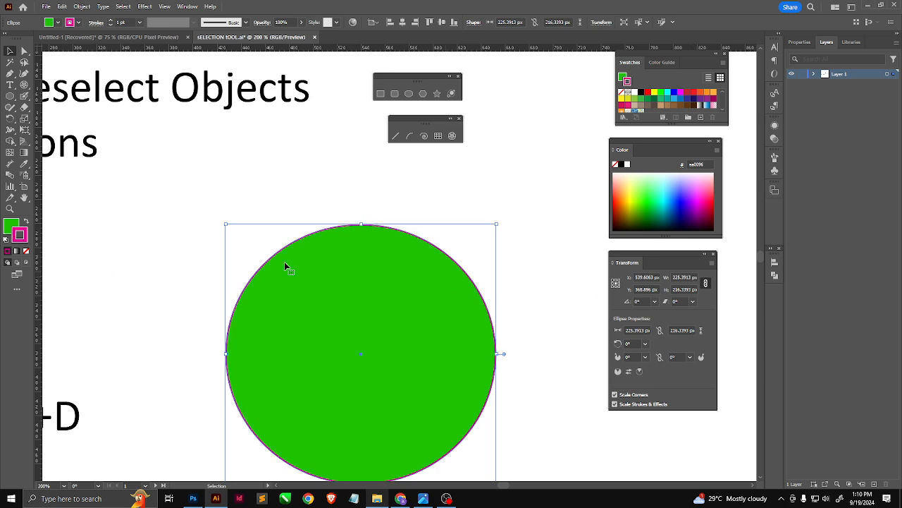
- Increase the ellipse's stroke weight to 7 pt
scroll(274, 266, up, 1)
scroll(236, 257, down, 1)
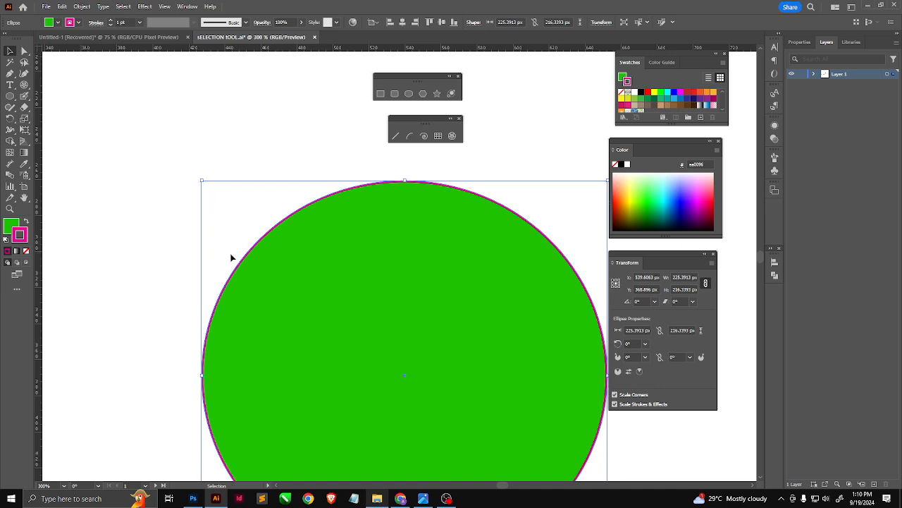
scroll(257, 261, down, 1)
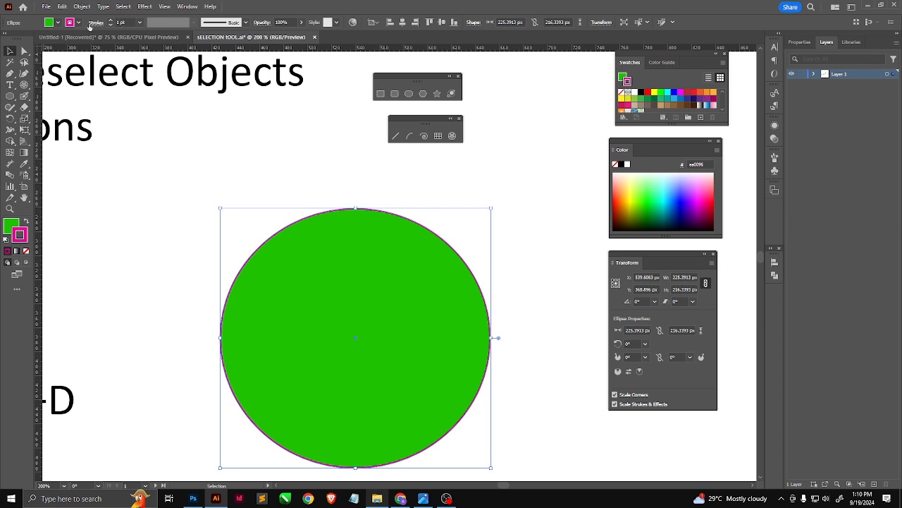
click(110, 21)
click(111, 21)
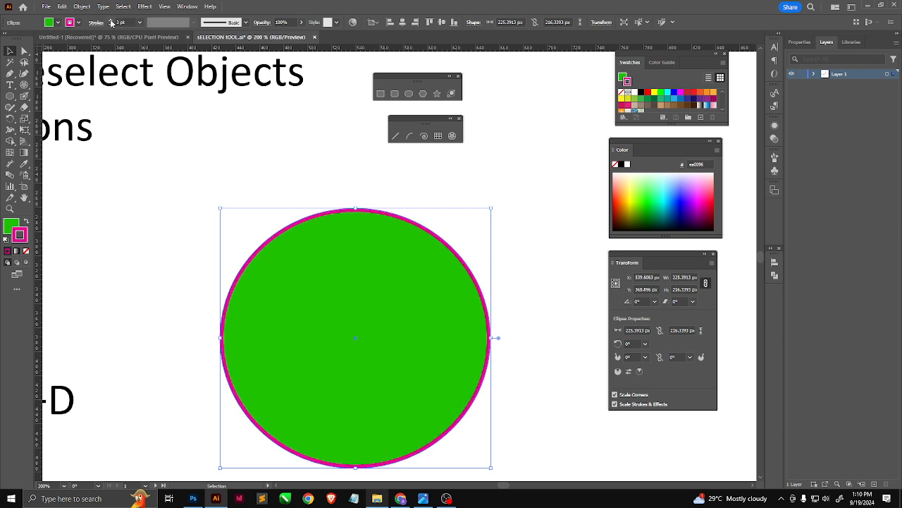
click(110, 21)
click(111, 21)
click(111, 21)
click(111, 21)
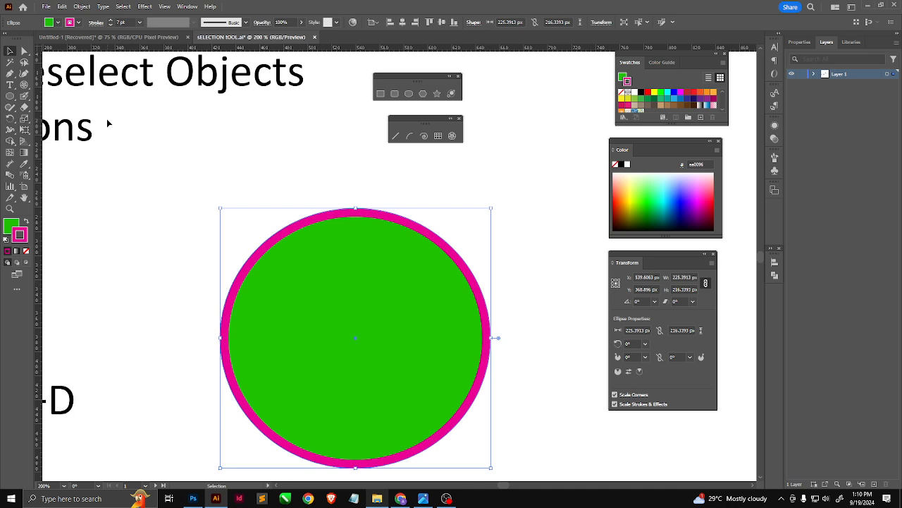
- Show the floating Stroke panel and place it in the free canvas area between the line tools and the Color panel
click(95, 22)
click(182, 7)
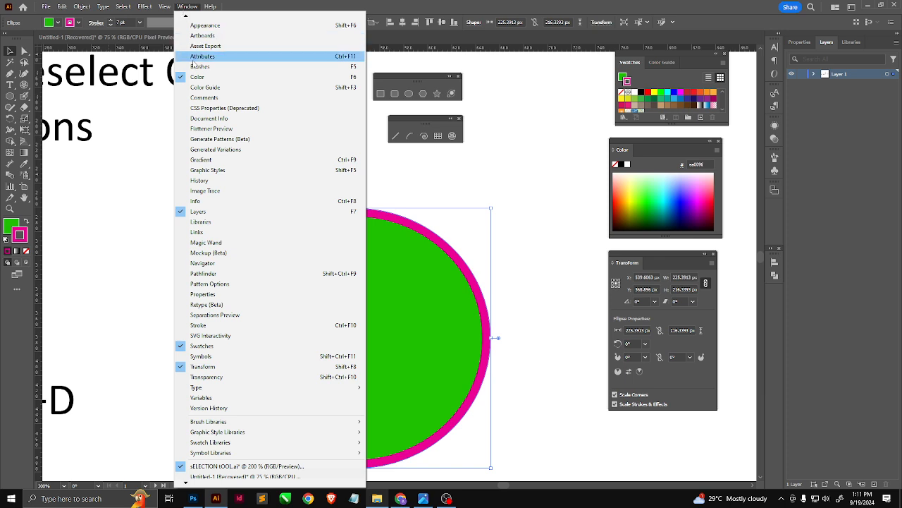
click(205, 325)
drag(732, 182, 409, 120)
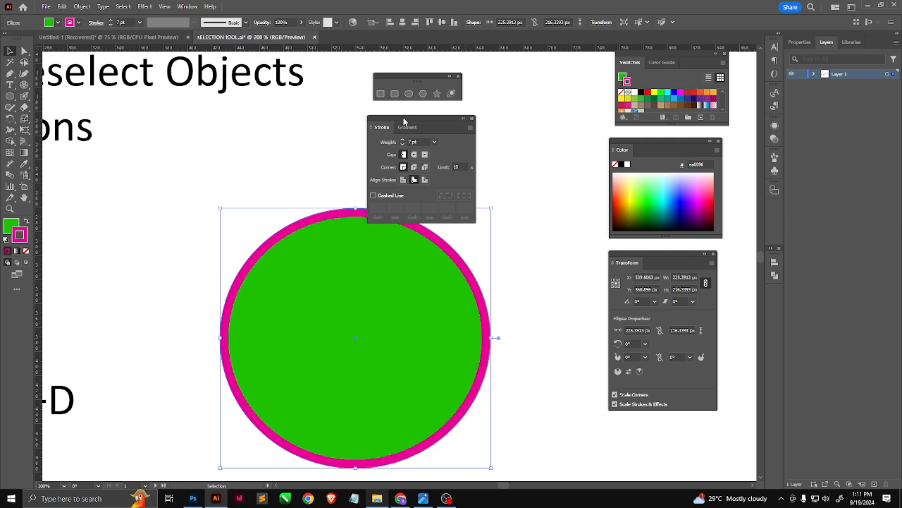
drag(404, 124, 524, 115)
- Try heavier and lighter stroke weights on the ellipse and settle on 6 pt
click(522, 133)
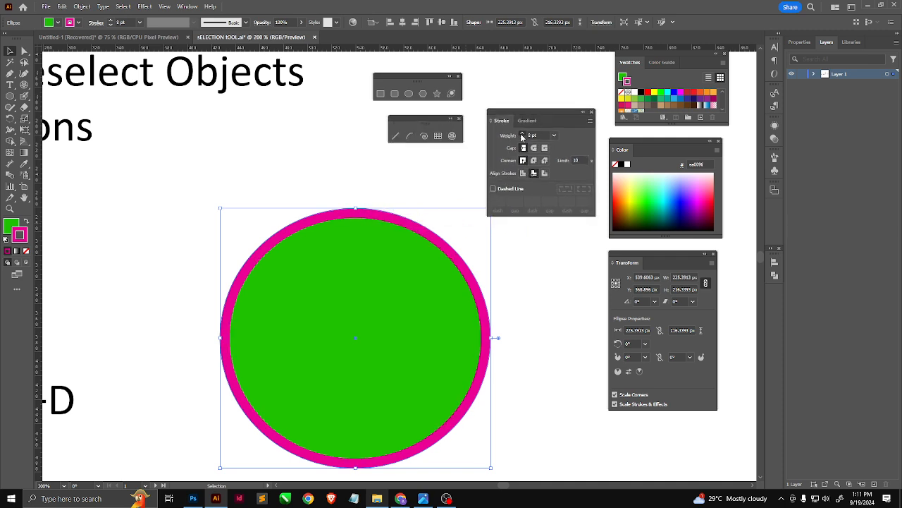
click(521, 133)
click(523, 138)
click(523, 138)
click(522, 137)
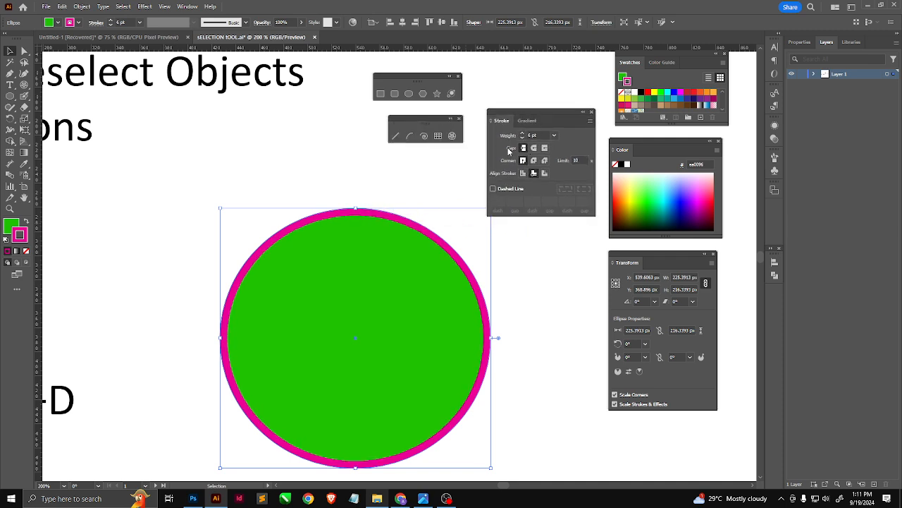
- Draw a slanted line about 50 px long, an arc about 99 by 100 px and a spiral about 79 by 59 px above the ellipse
click(397, 136)
drag(281, 134, 227, 163)
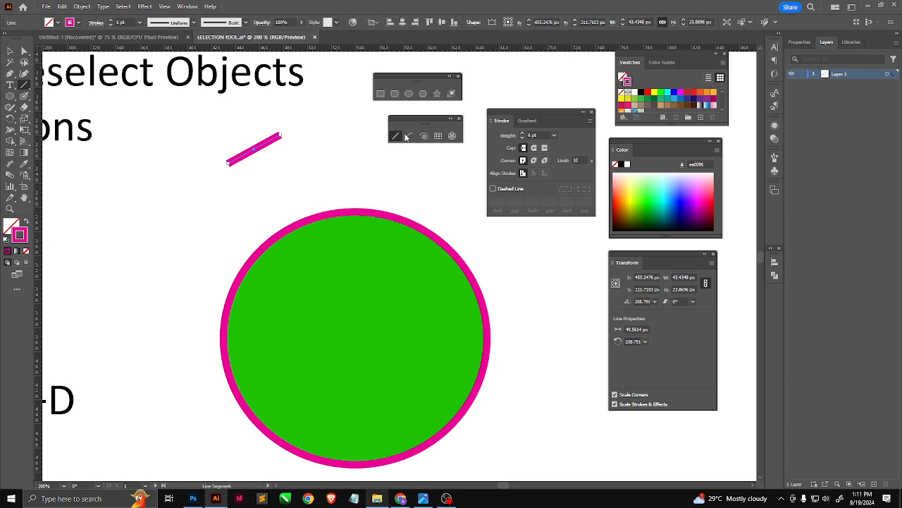
click(408, 136)
drag(339, 152, 219, 271)
click(423, 136)
drag(369, 172, 437, 202)
- Give the spiral and the arc round stroke caps
scroll(438, 203, up, 2)
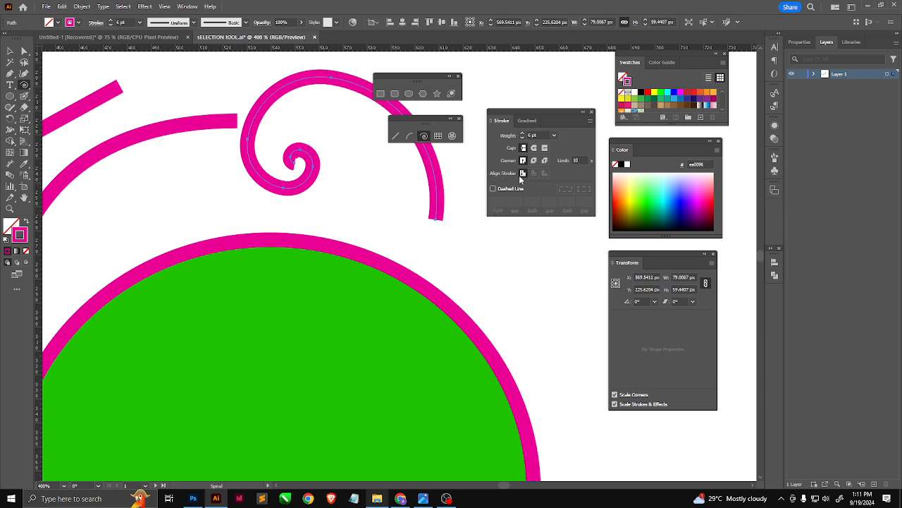
click(534, 148)
key(v)
drag(238, 120, 40, 358)
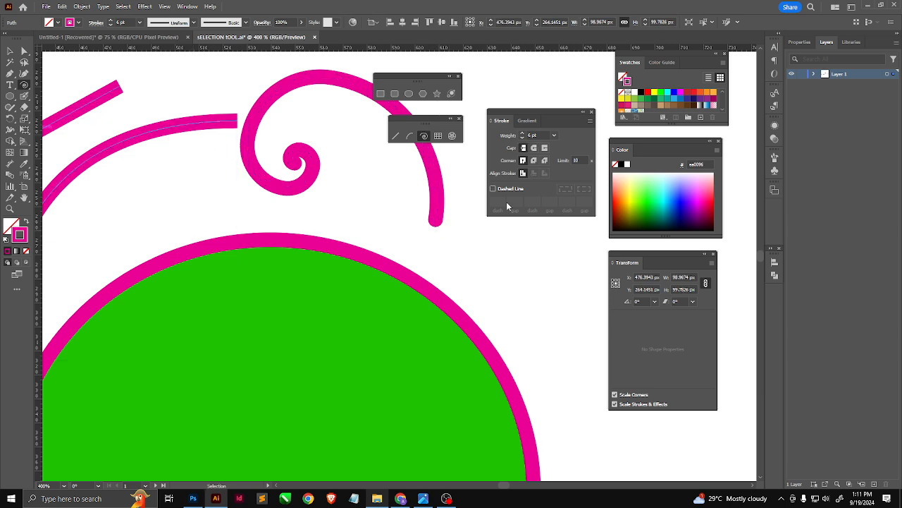
click(533, 149)
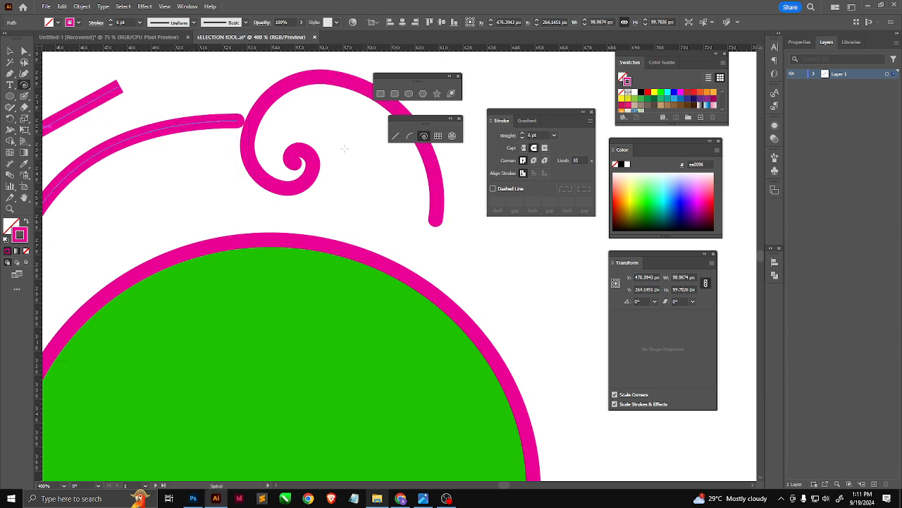
- Apply a projecting stroke cap to the slanted straight line
ctrl+click(113, 97)
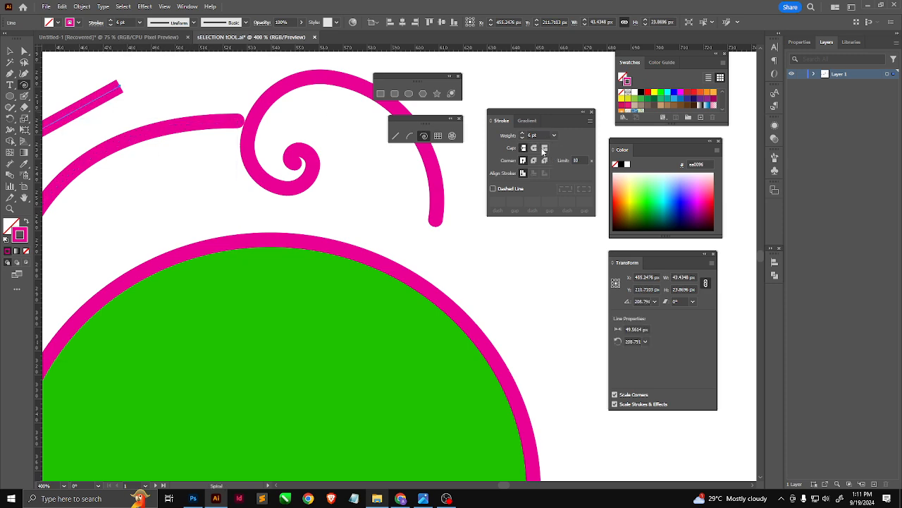
scroll(109, 75, up, 2)
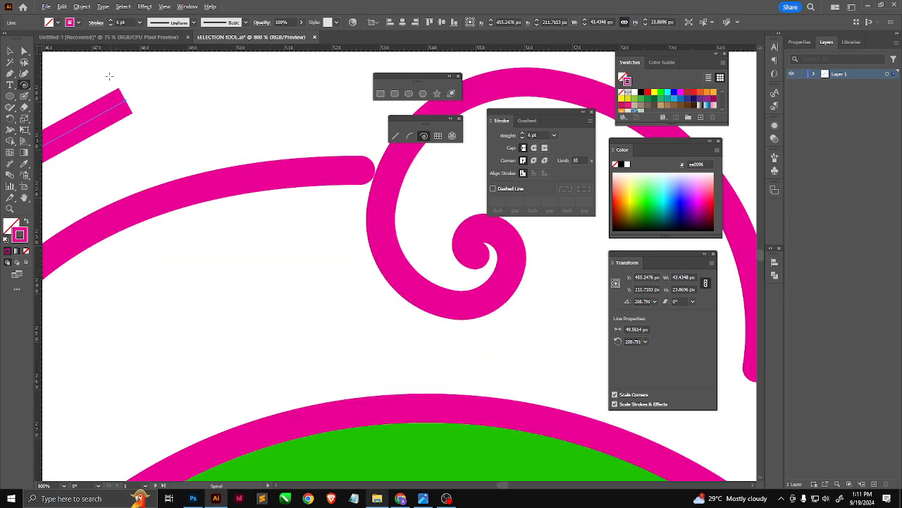
scroll(110, 76, up, 3)
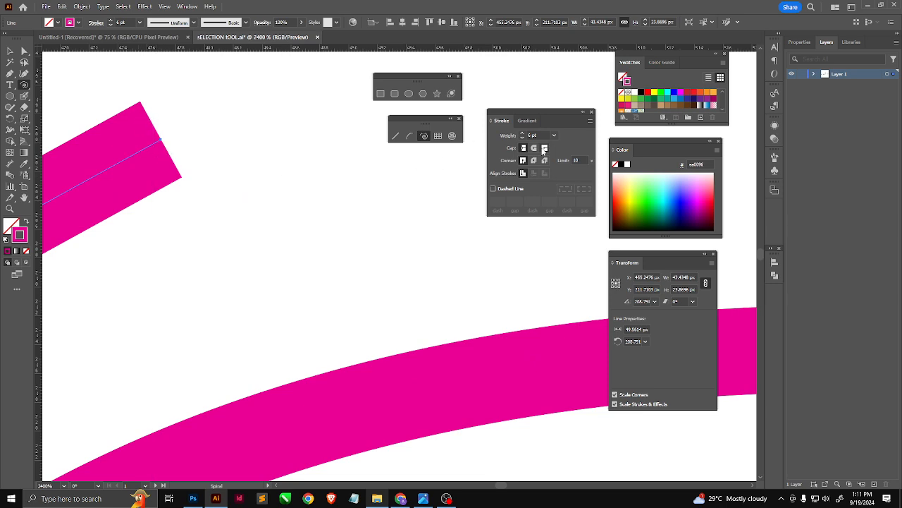
click(544, 148)
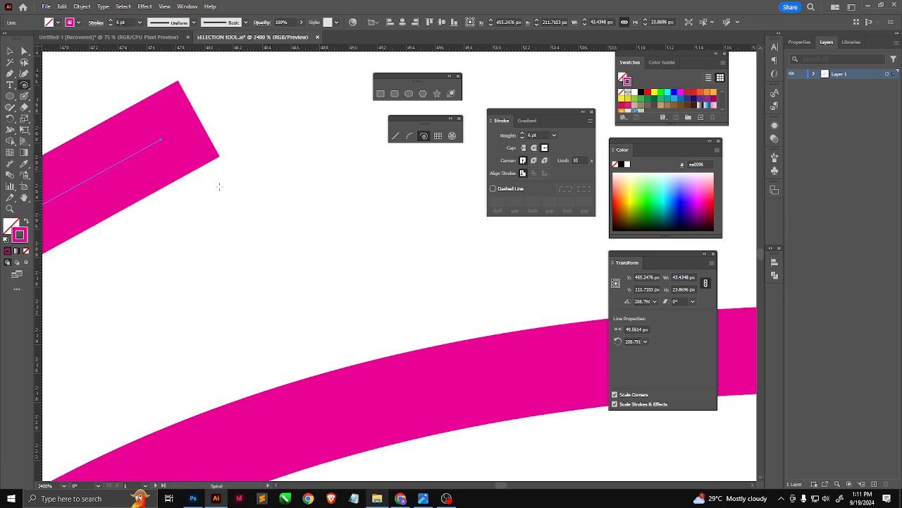
- Select the arc and compare its end cap up close with the cap at the straight line's end
scroll(289, 221, down, 8)
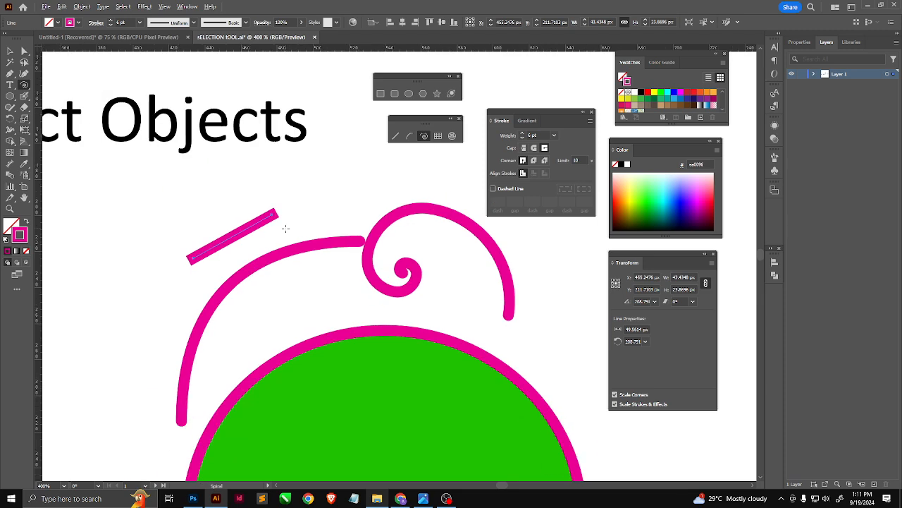
ctrl+click(308, 242)
ctrl+click(310, 239)
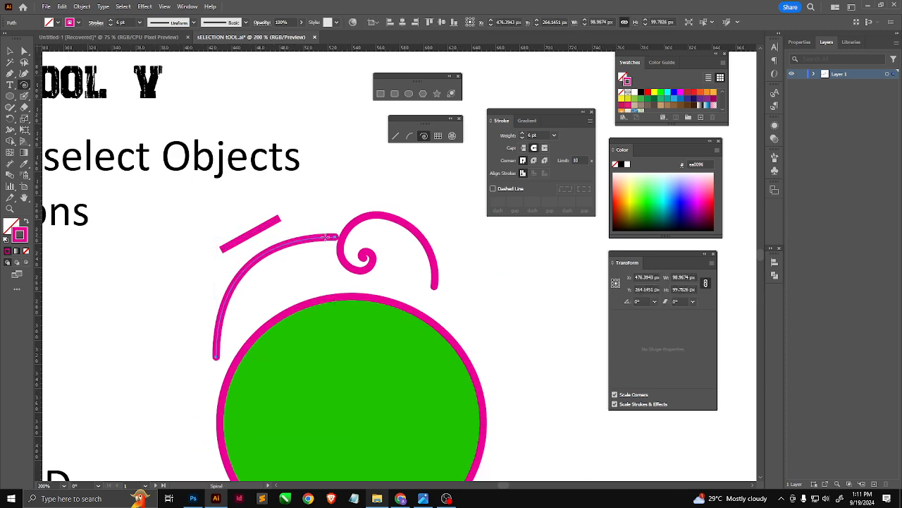
scroll(344, 234, up, 1)
scroll(343, 234, up, 5)
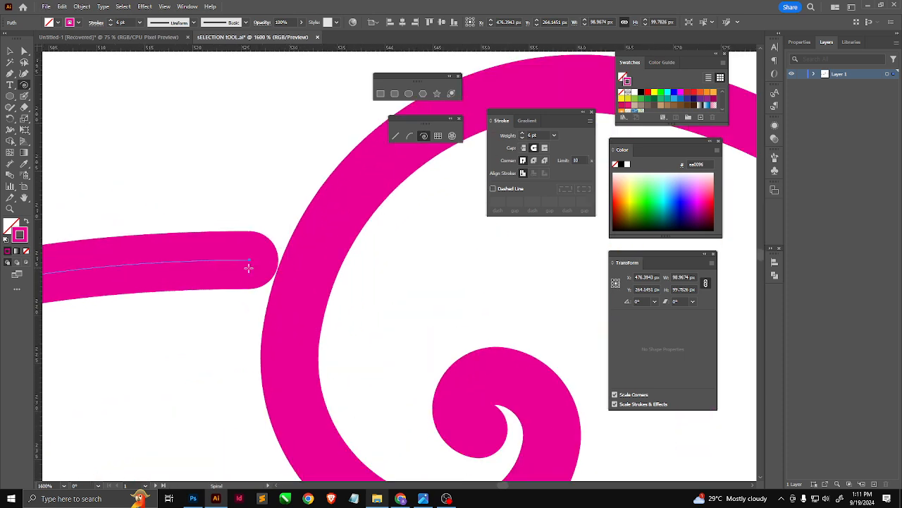
scroll(248, 264, down, 5)
scroll(224, 264, up, 4)
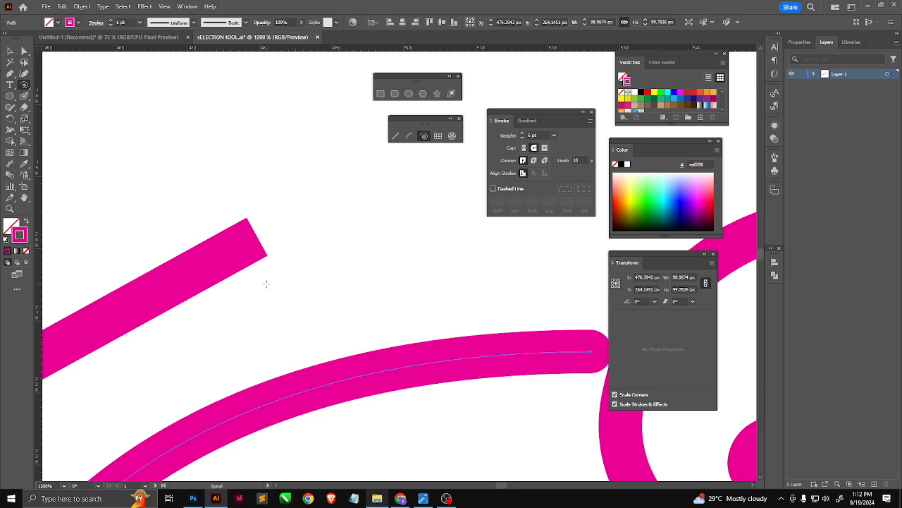
scroll(266, 283, up, 2)
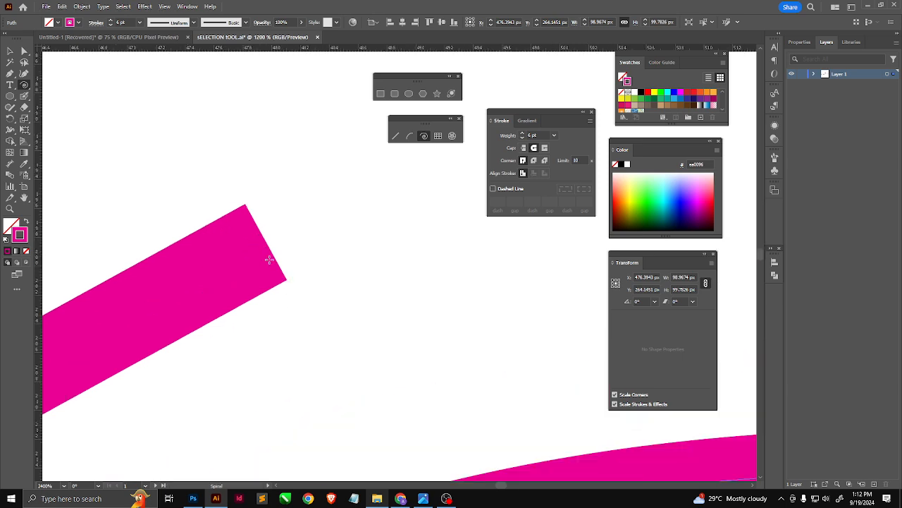
scroll(203, 241, down, 1)
scroll(202, 240, down, 3)
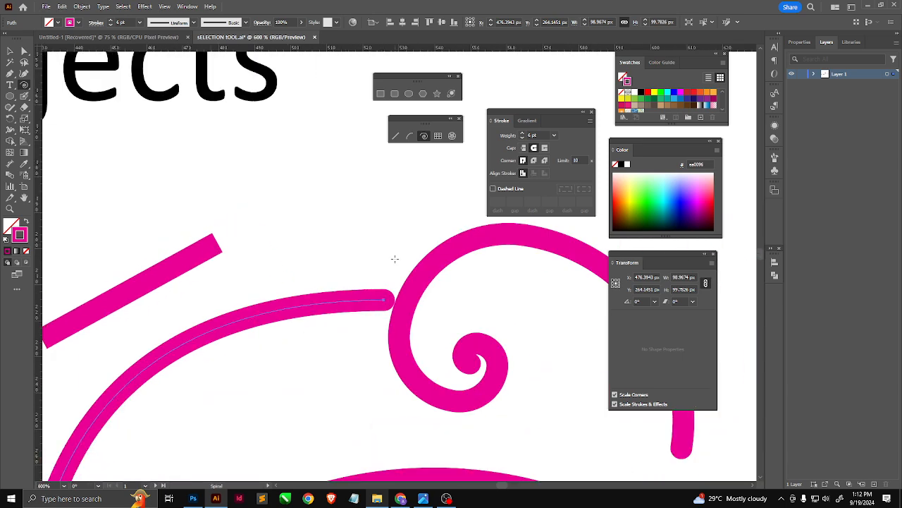
- Activate the Width tool for the end of the slanted straight line
click(11, 129)
scroll(216, 244, up, 3)
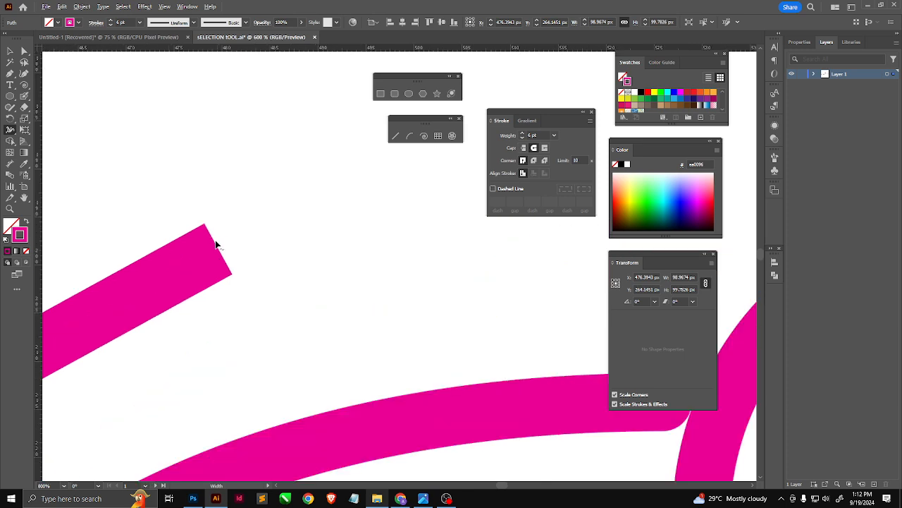
- Taper the short straight magenta line to a point at its upper end with the Width tool
click(196, 272)
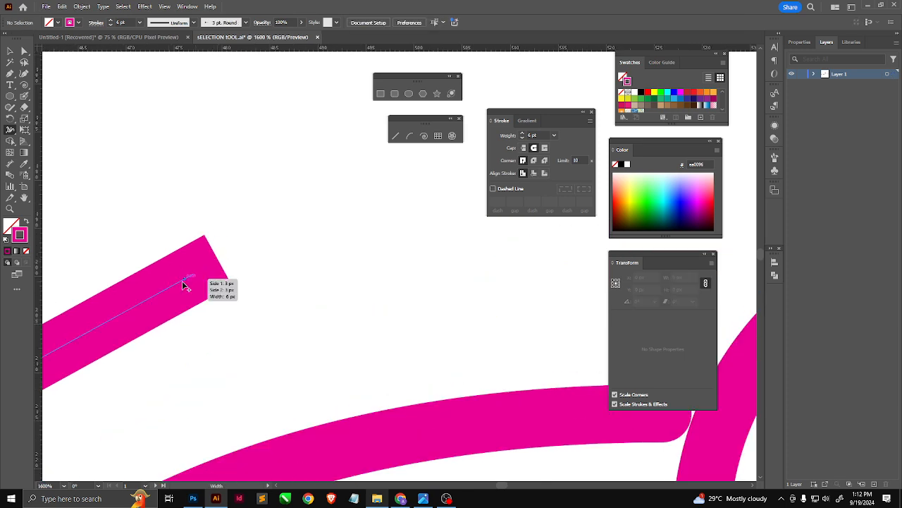
drag(194, 276, 199, 292)
scroll(234, 287, down, 3)
scroll(234, 289, down, 5)
scroll(232, 283, up, 5)
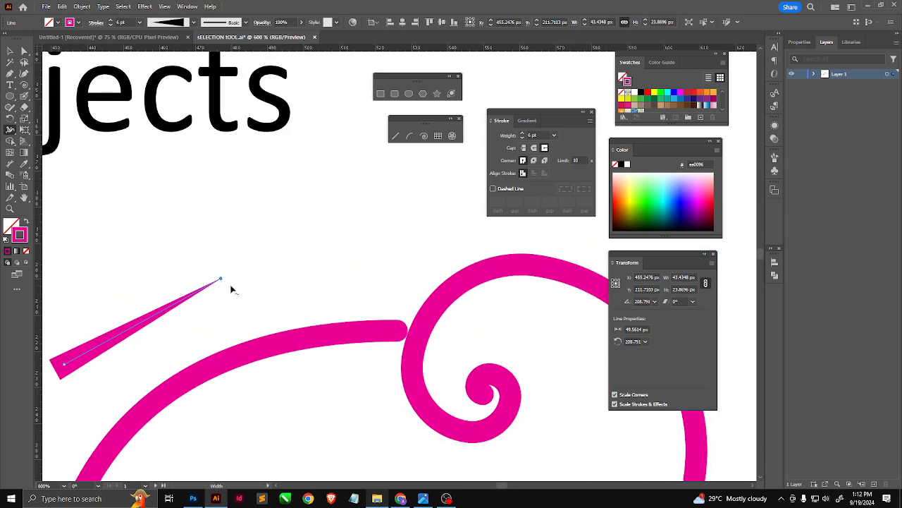
scroll(255, 322, up, 1)
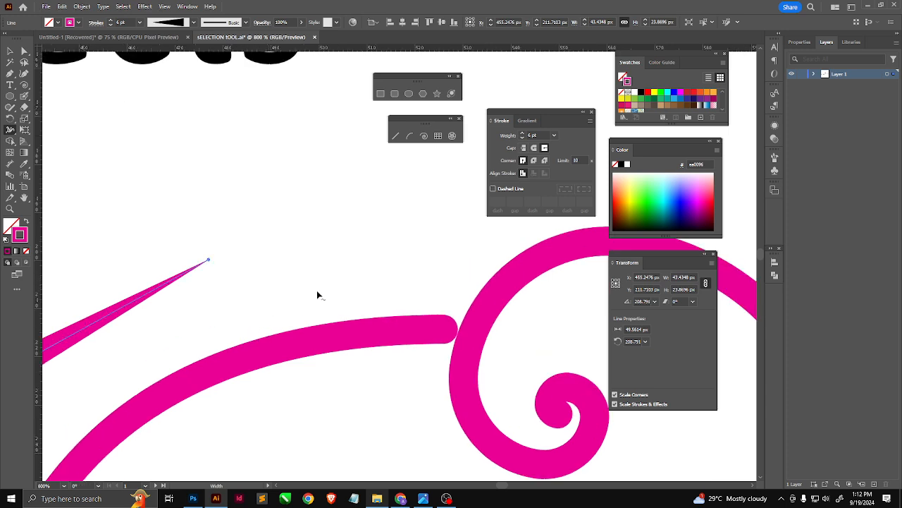
- Select the magenta arc, then detach the Width tool group as a floating toolbar placed beside the floating shape tools
click(9, 52)
click(356, 336)
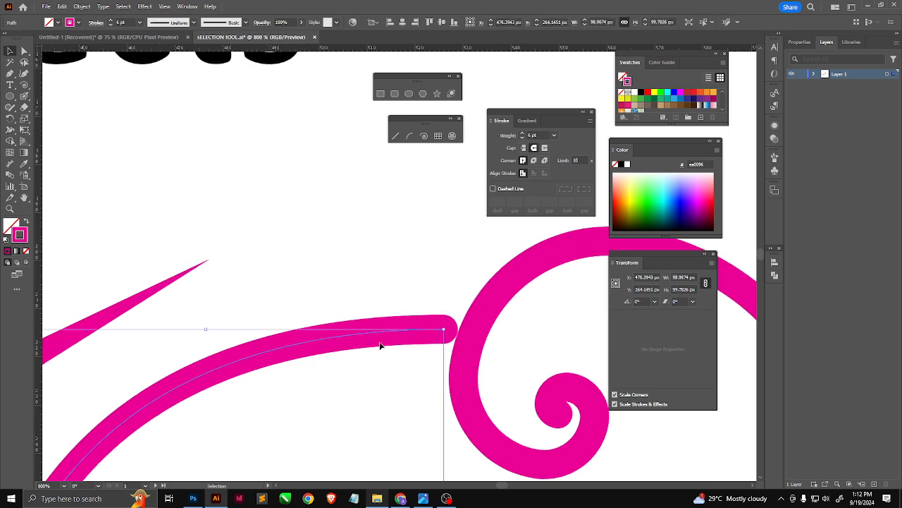
drag(298, 296, 310, 228)
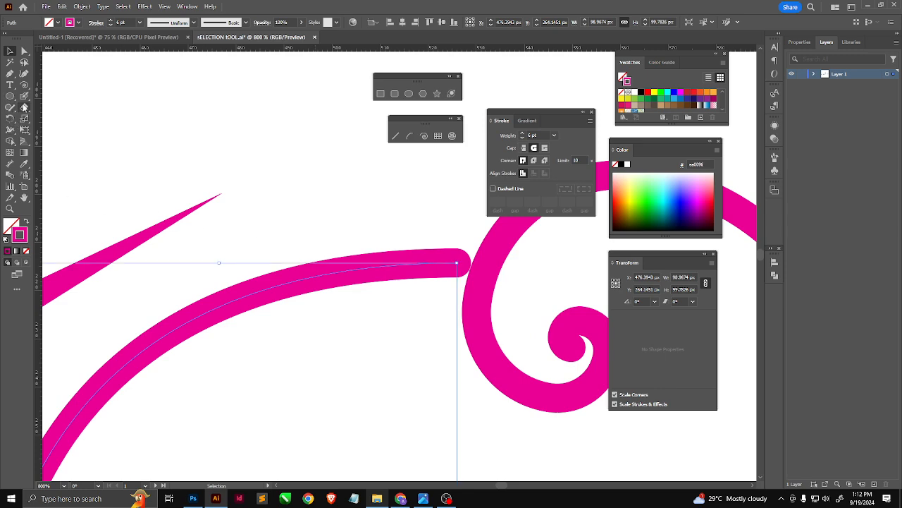
click(9, 131)
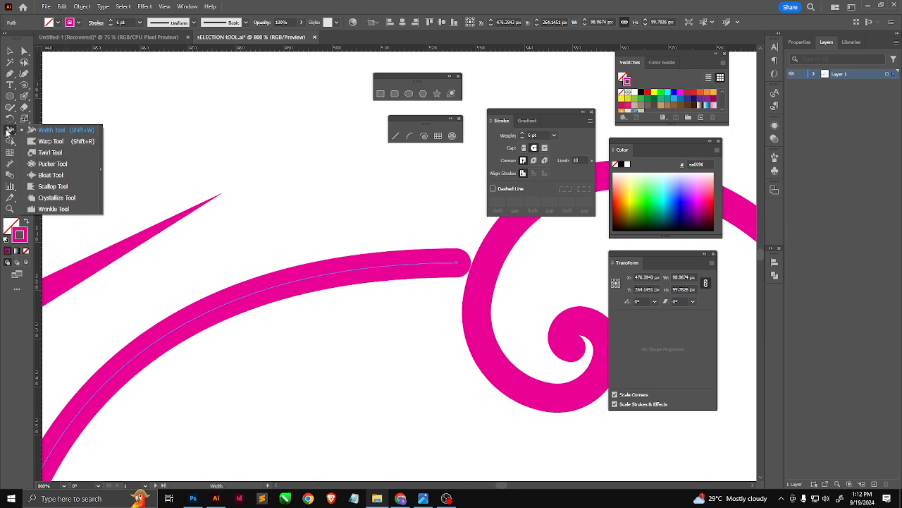
click(101, 182)
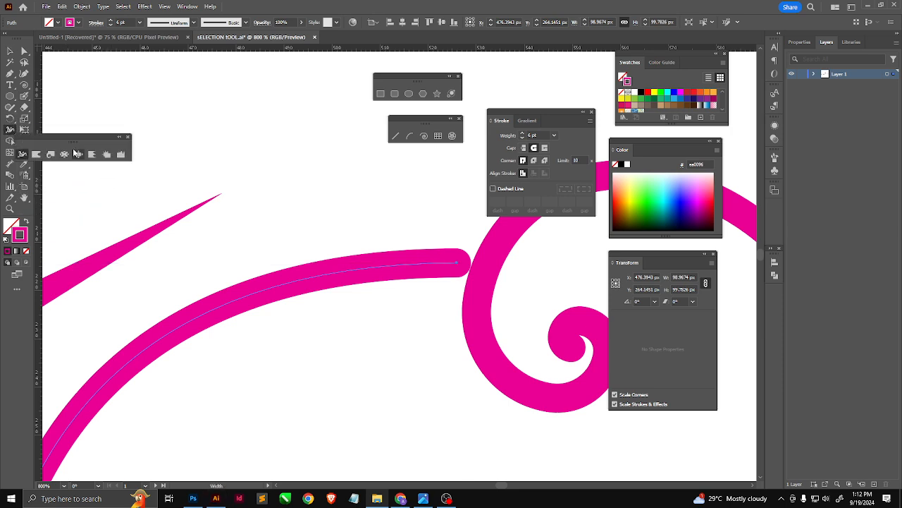
drag(78, 150, 529, 79)
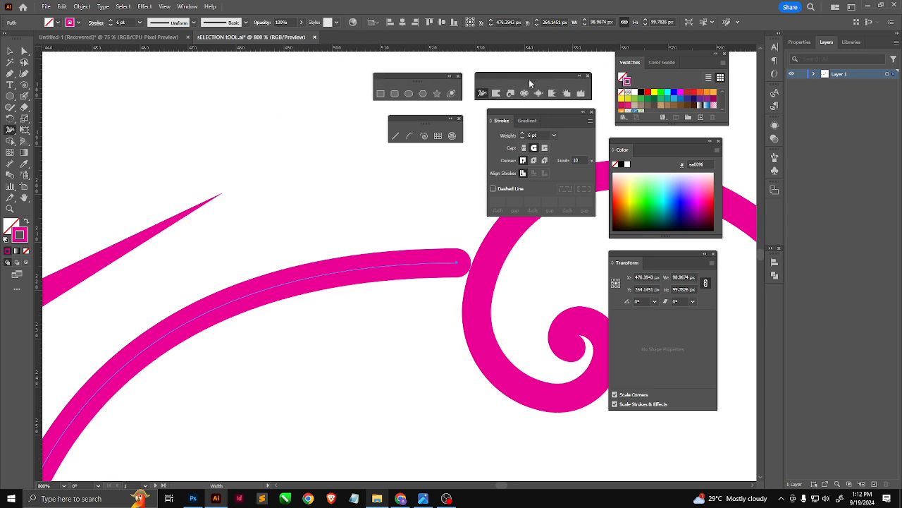
- Draw a square about 43.7 px wide with the Rectangle tool in the empty area beside the spiral
scroll(220, 194, down, 6)
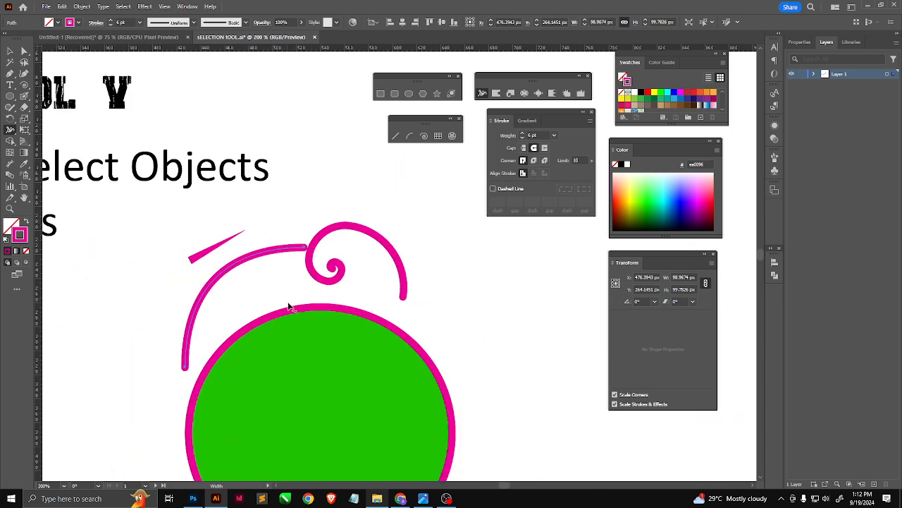
scroll(256, 253, up, 2)
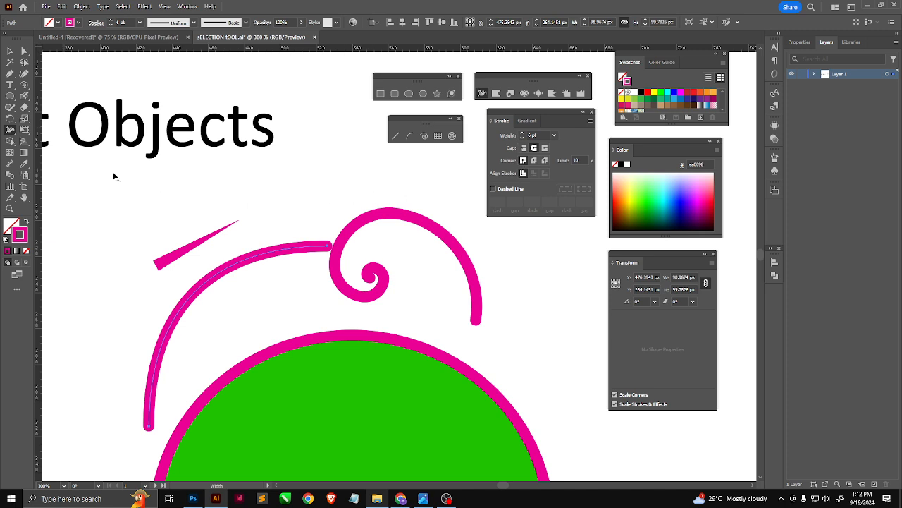
key(ctrl+1)
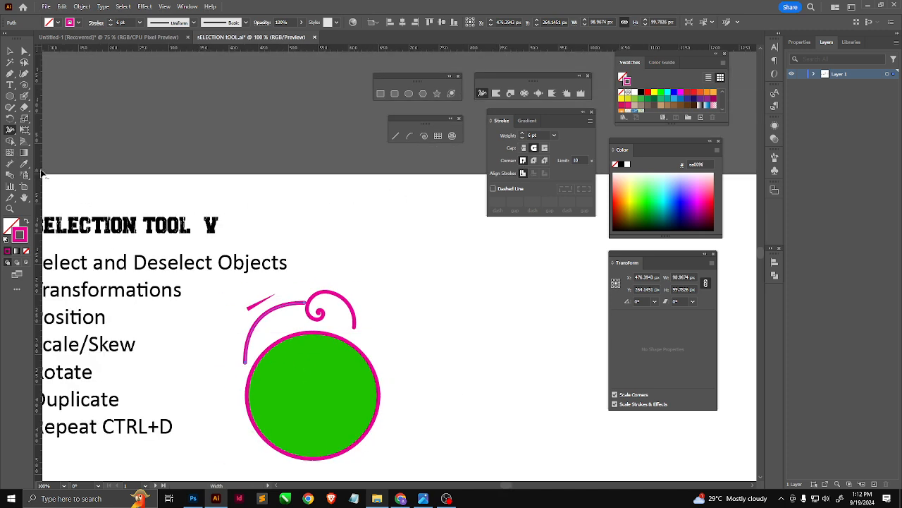
click(11, 97)
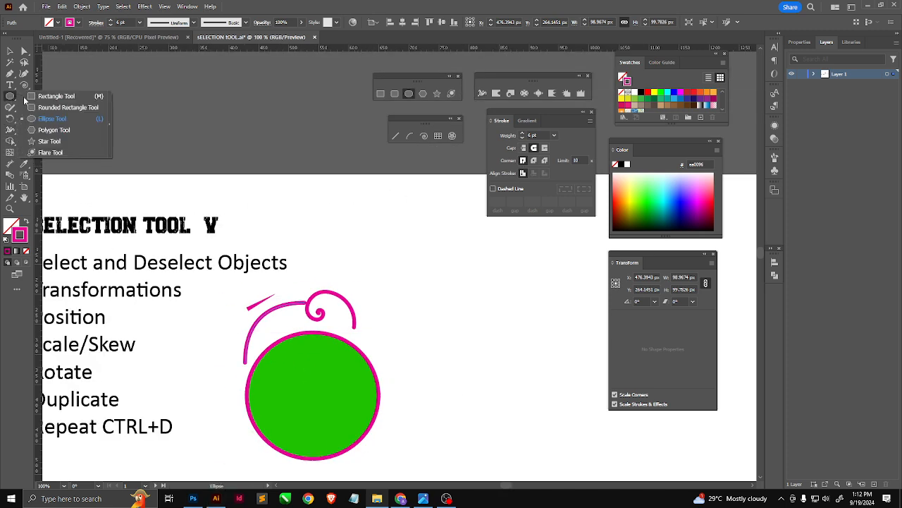
click(57, 95)
scroll(337, 303, up, 5)
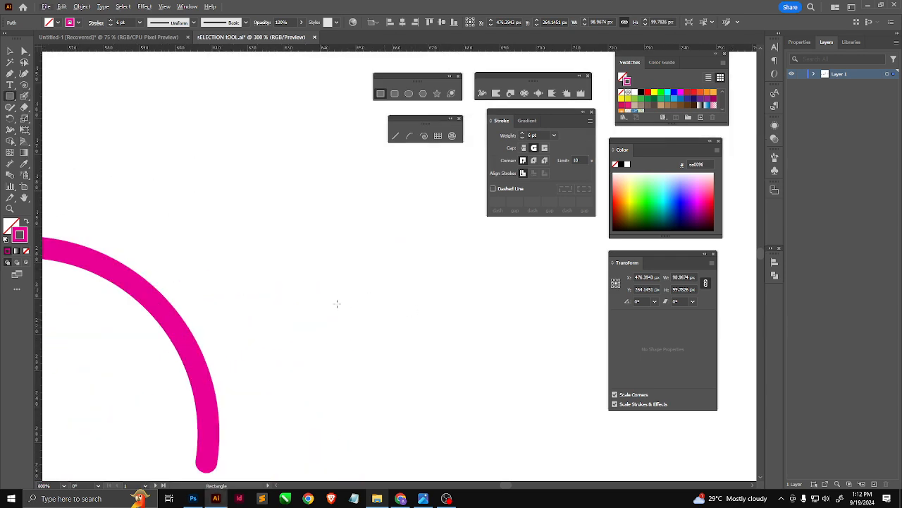
drag(337, 304, 494, 460)
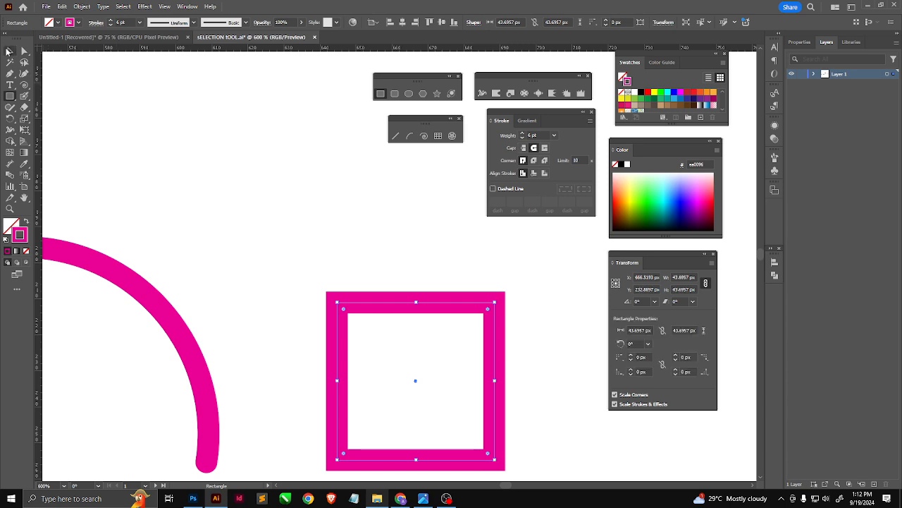
- Try the round and bevel corner joins on the square's stroke, and return it to a miter join
click(7, 51)
click(534, 162)
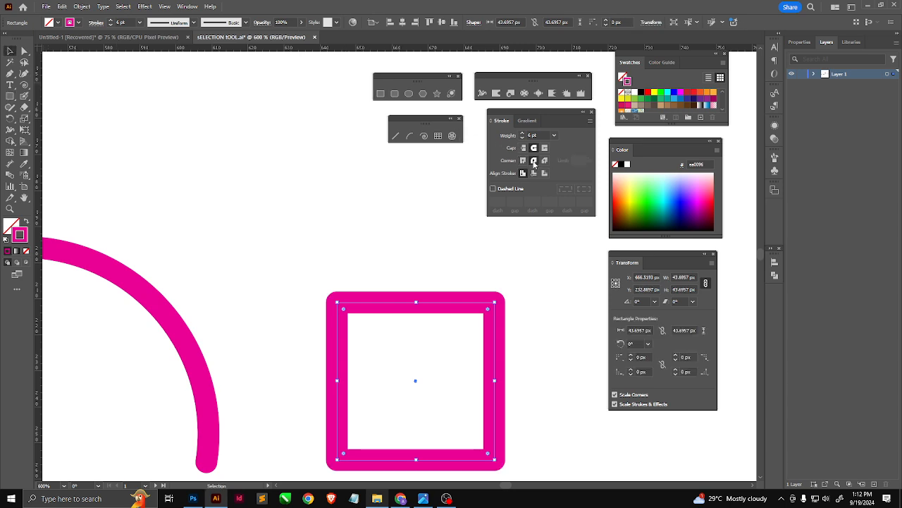
click(545, 162)
click(534, 160)
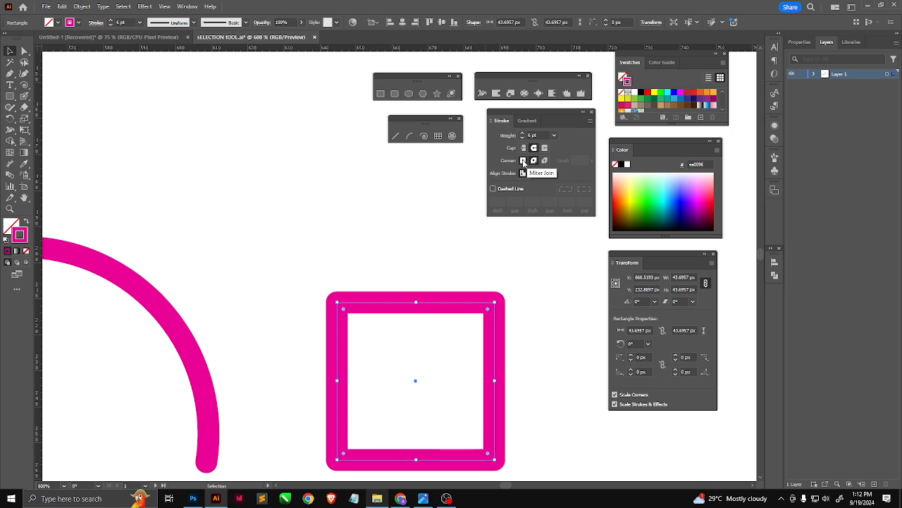
click(523, 162)
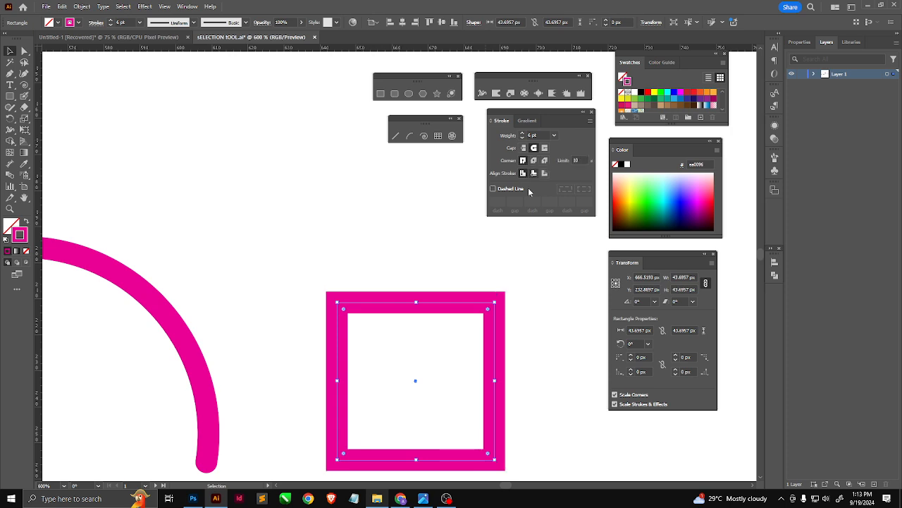
- Fill the square with blue and set its stroke weight to 10 pt
drag(410, 220, 358, 182)
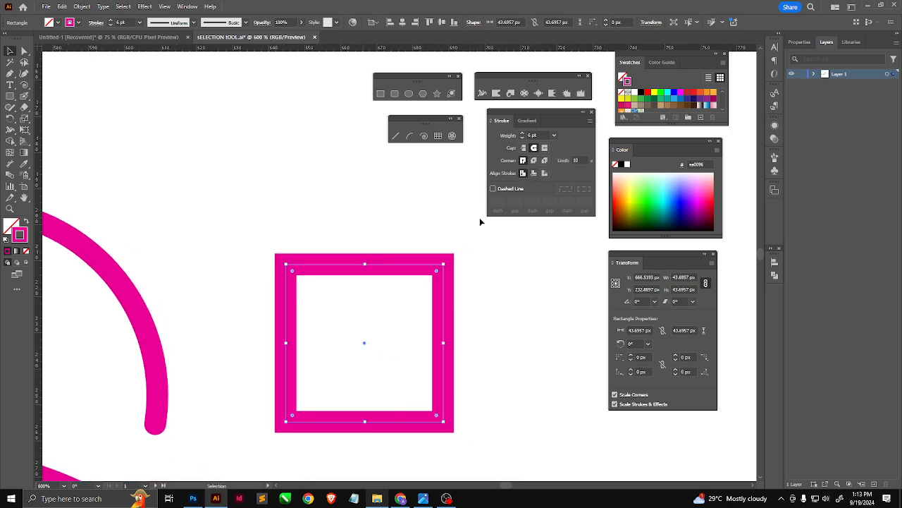
scroll(339, 262, up, 2)
drag(366, 326, 346, 265)
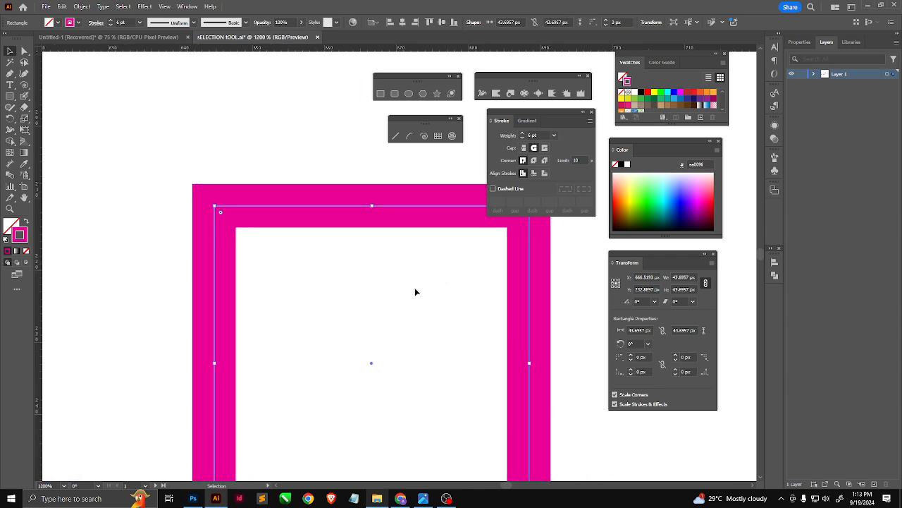
key(x)
click(675, 200)
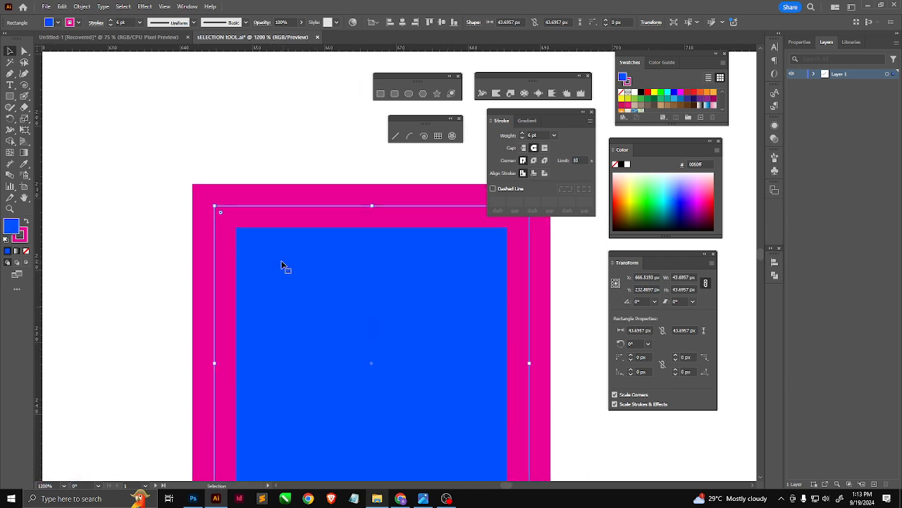
scroll(280, 262, down, 1)
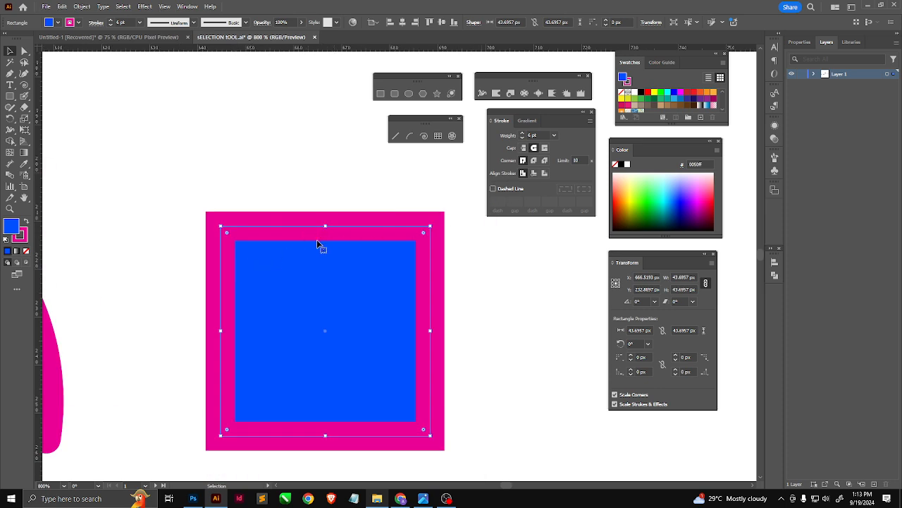
click(543, 134)
text(10)
key(Tab)
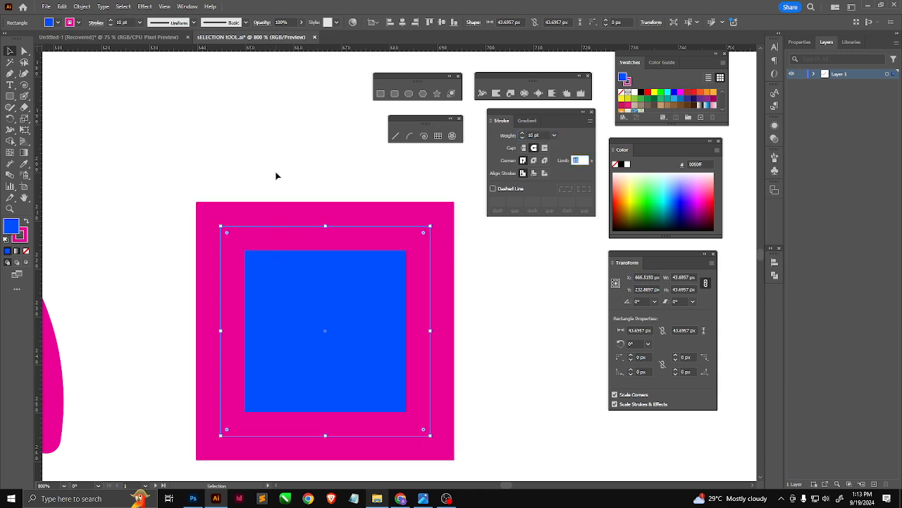
- Try inside alignment and a dashed line on the square's stroke, leaving it solid and aligned to the outside
click(533, 174)
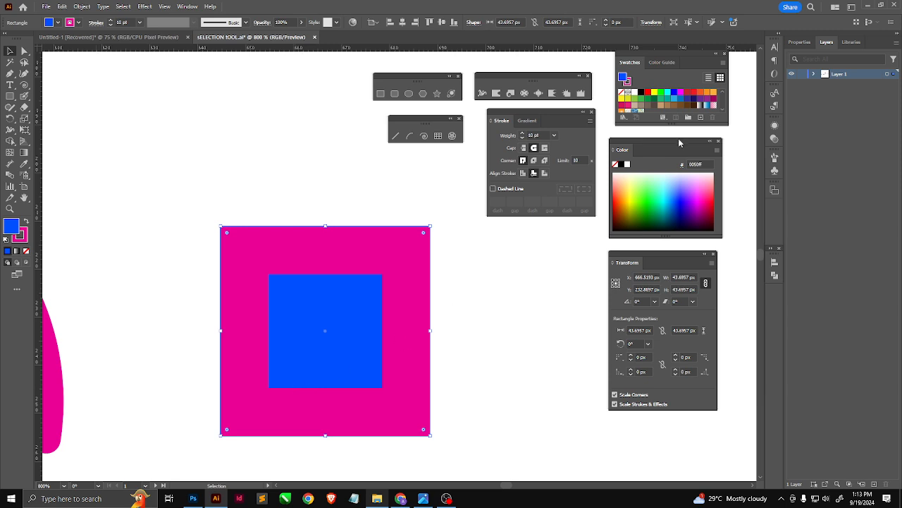
click(545, 173)
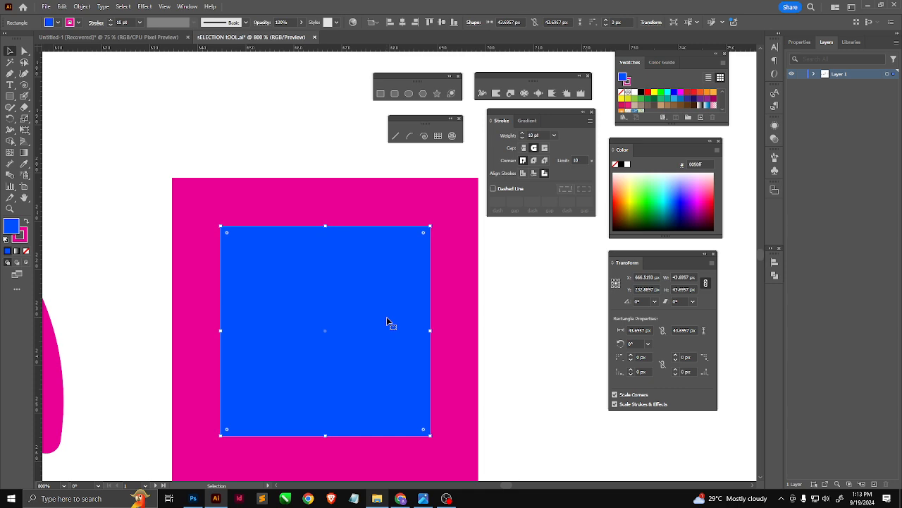
click(493, 189)
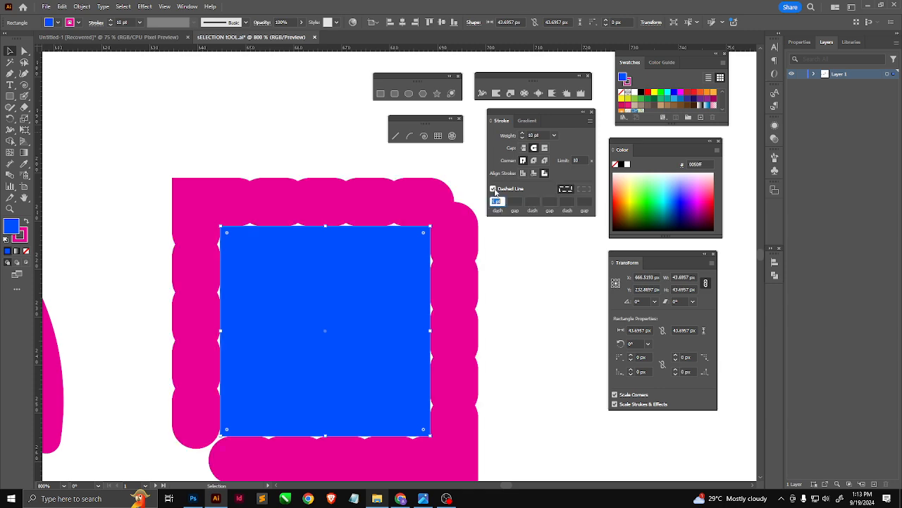
click(492, 189)
- Give the green circle's stroke a dashed line with 5 pt dashes and align it to the outside
scroll(292, 262, down, 8)
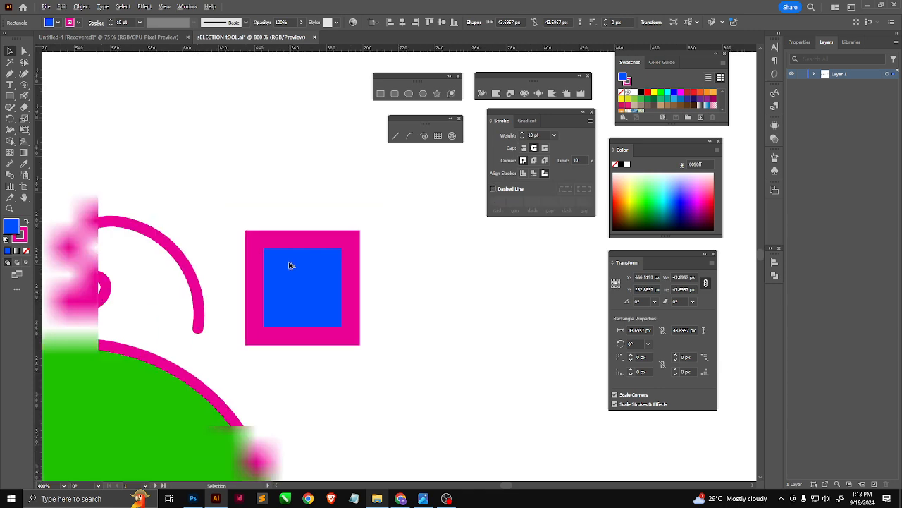
click(244, 343)
scroll(254, 353, up, 3)
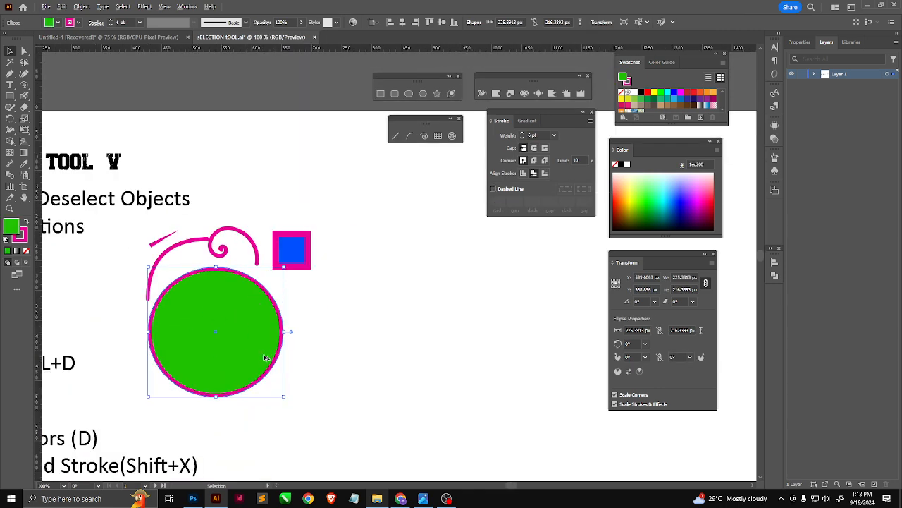
click(493, 189)
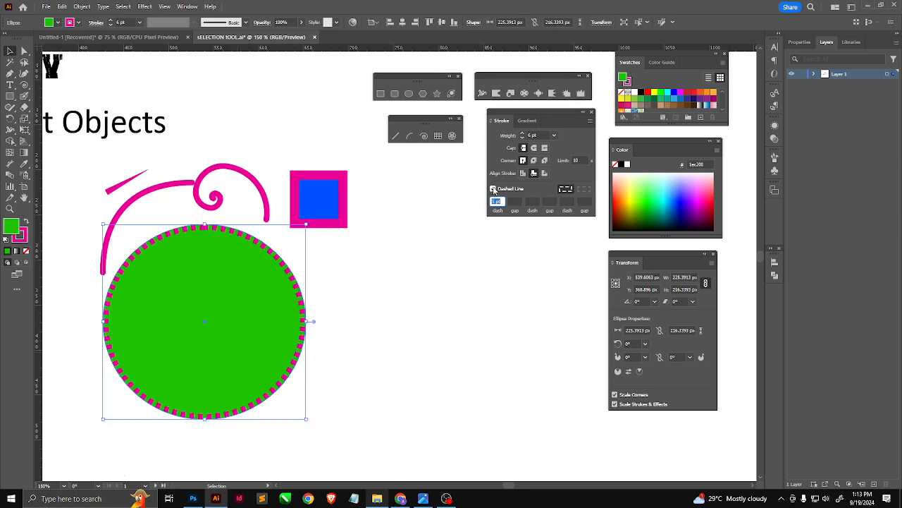
scroll(206, 253, up, 1)
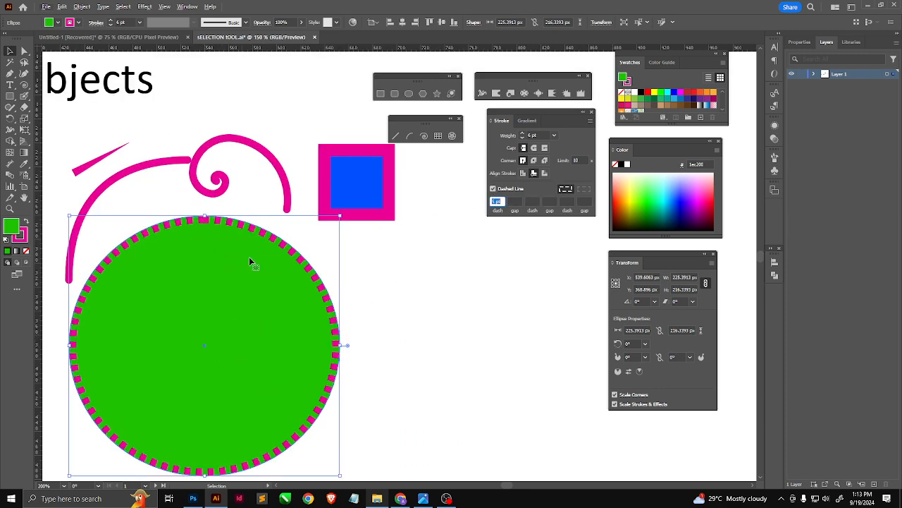
text(5)
key(Return)
click(544, 174)
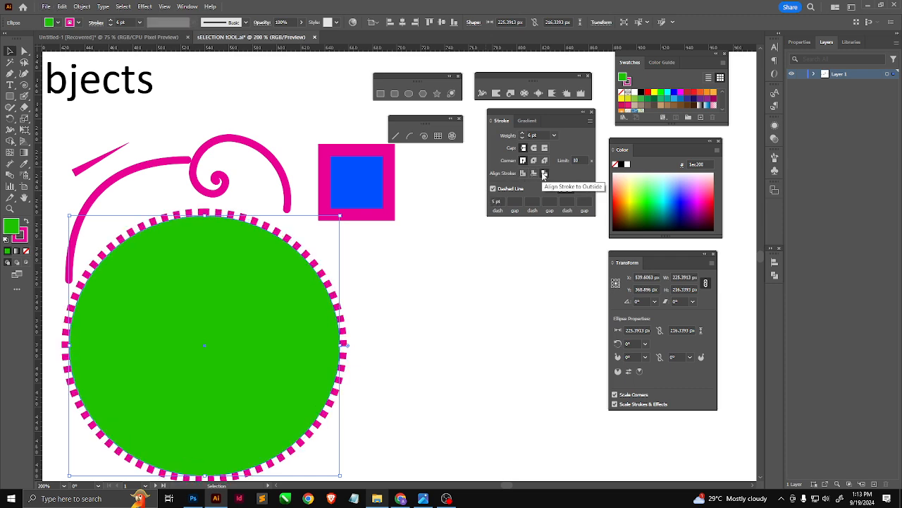
- Move the green circle slightly to the right and up, to about X 566 px and Y 367 px
scroll(228, 336, down, 2)
scroll(227, 336, up, 2)
mouse_move(272, 304)
mouse_down()
mouse_move(310, 325)
mouse_move(321, 293)
mouse_up()
- Set the green circle's stroke pattern to 10 pt dashes with 20 pt gaps
scroll(310, 324, up, 1)
click(498, 202)
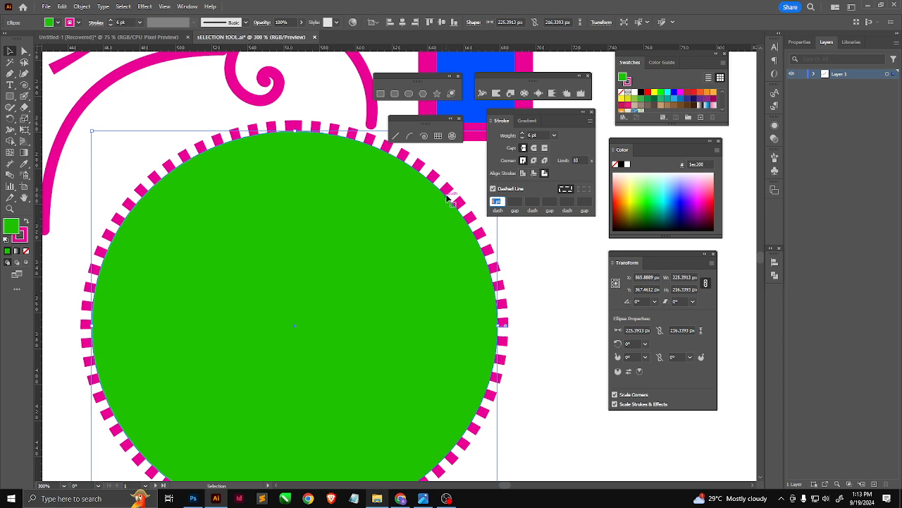
text(10)
key(Tab)
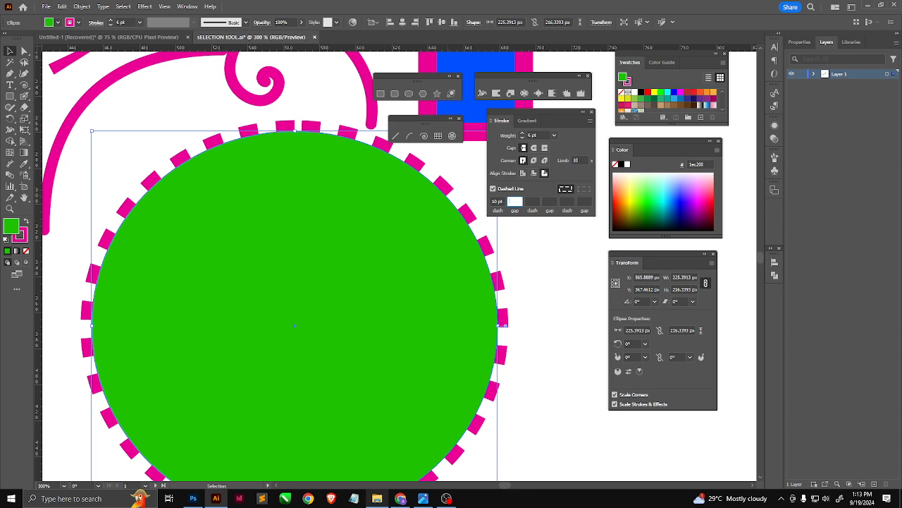
key(Tab)
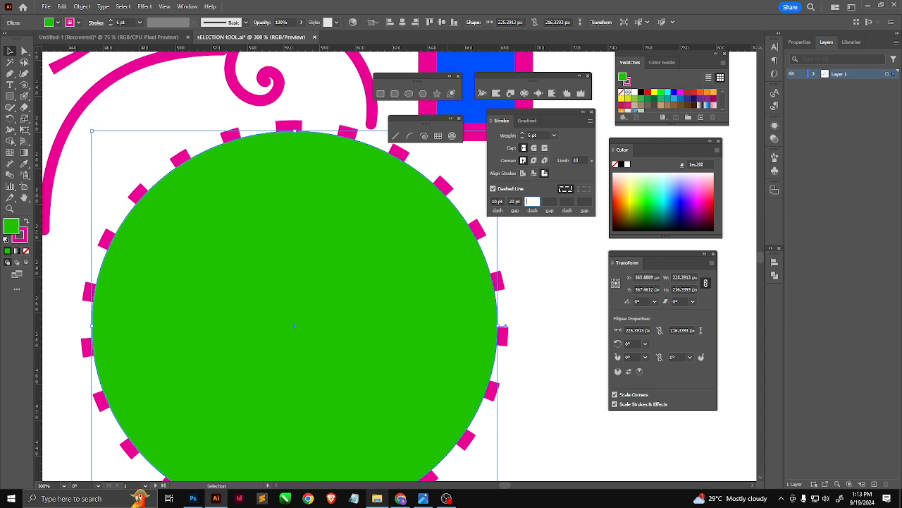
click(527, 203)
click(570, 191)
scroll(258, 288, down, 2)
click(351, 205)
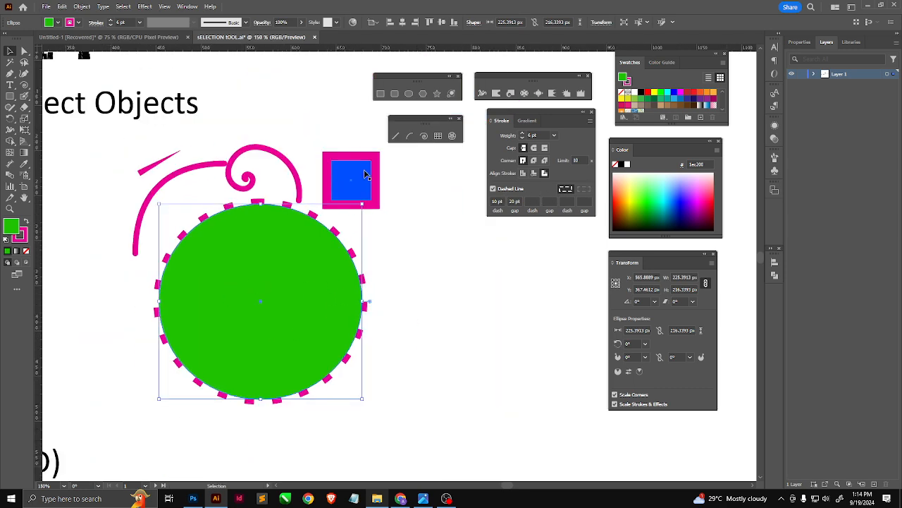
click(334, 330)
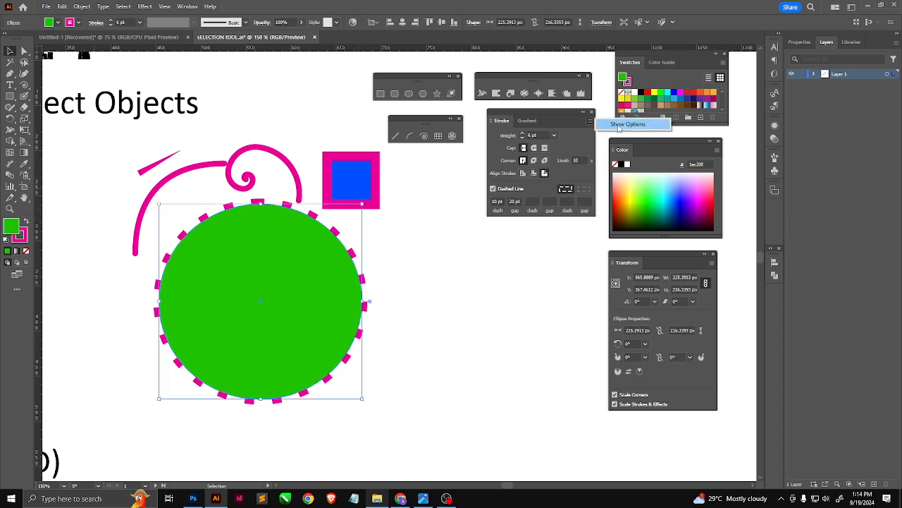
- Show all the Stroke options and move the pink arc away from the spiral, to about X 427 px, Y 295 px
click(617, 125)
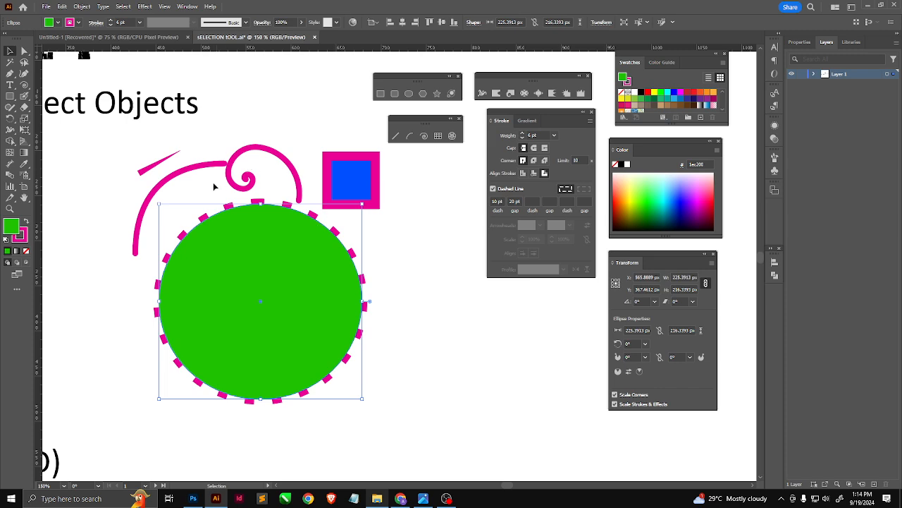
click(189, 173)
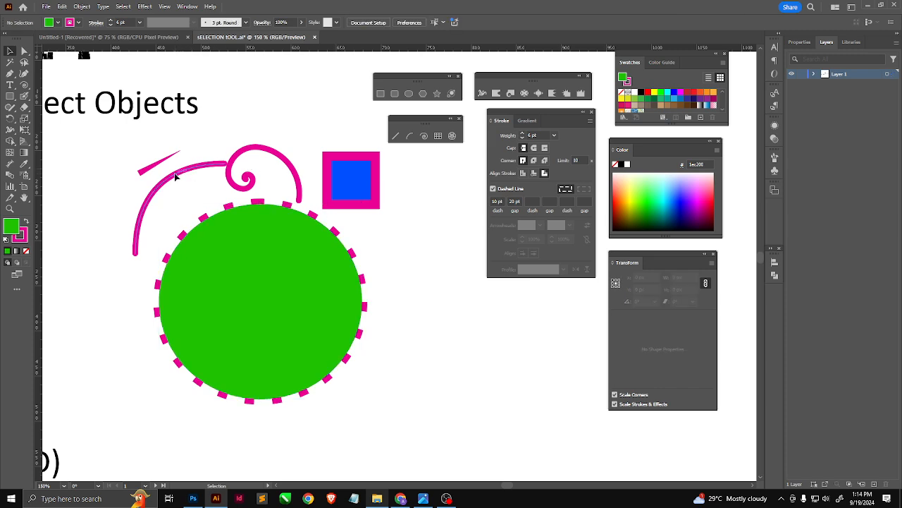
drag(174, 176, 133, 207)
scroll(120, 223, up, 1)
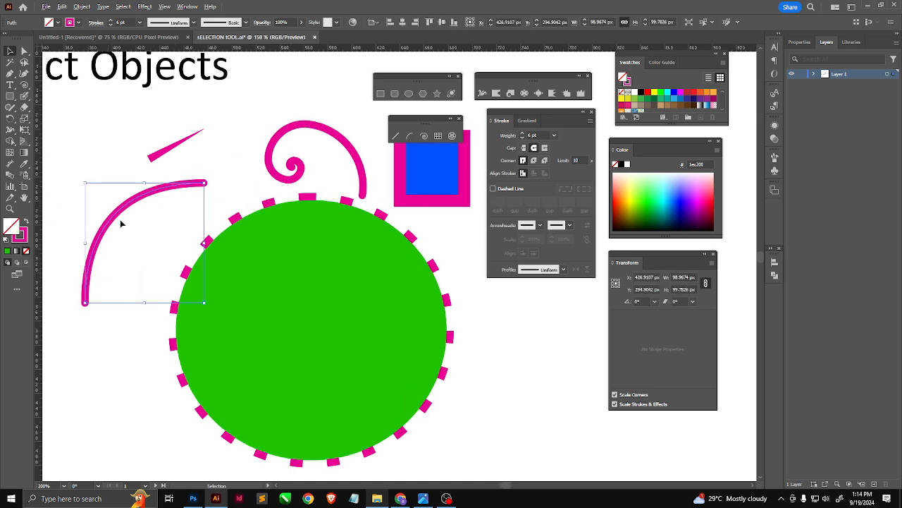
- Add the Arrow 14 arrowhead to the start of the arc and Arrow 30 to its end
click(532, 227)
scroll(512, 337, down, 10)
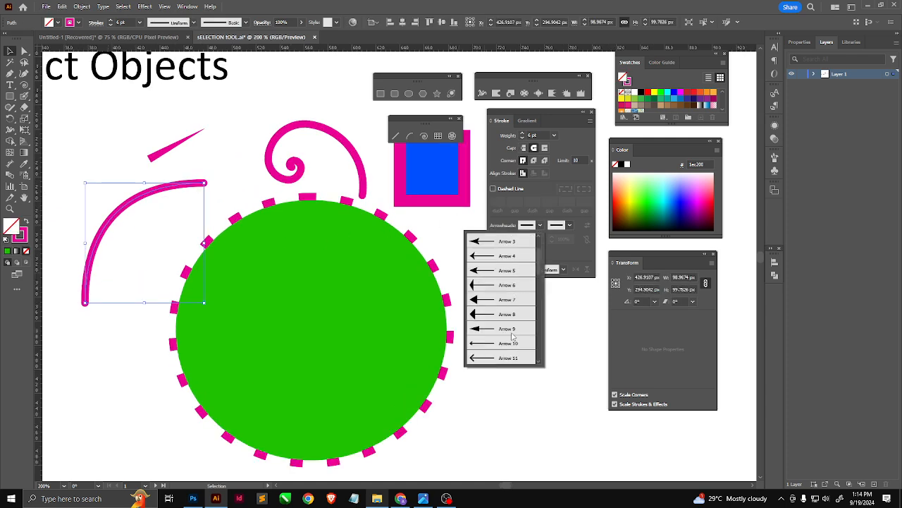
scroll(512, 337, up, 6)
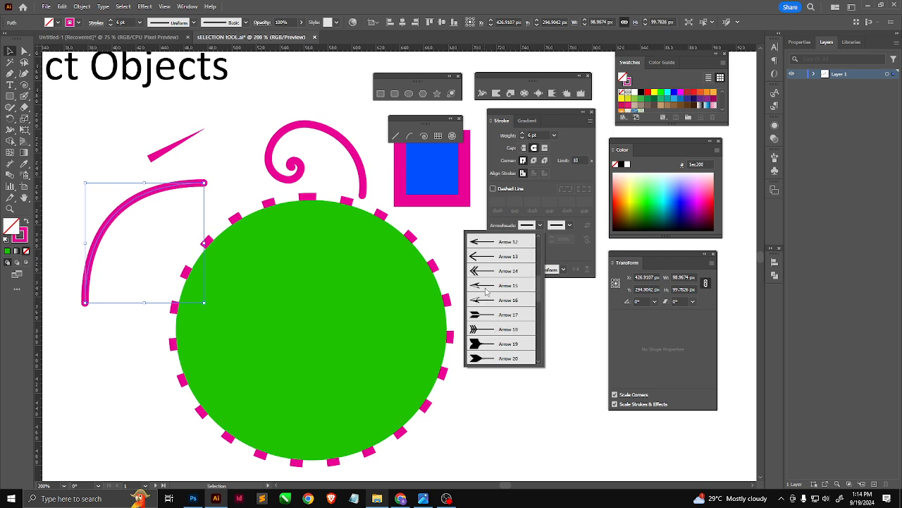
click(479, 274)
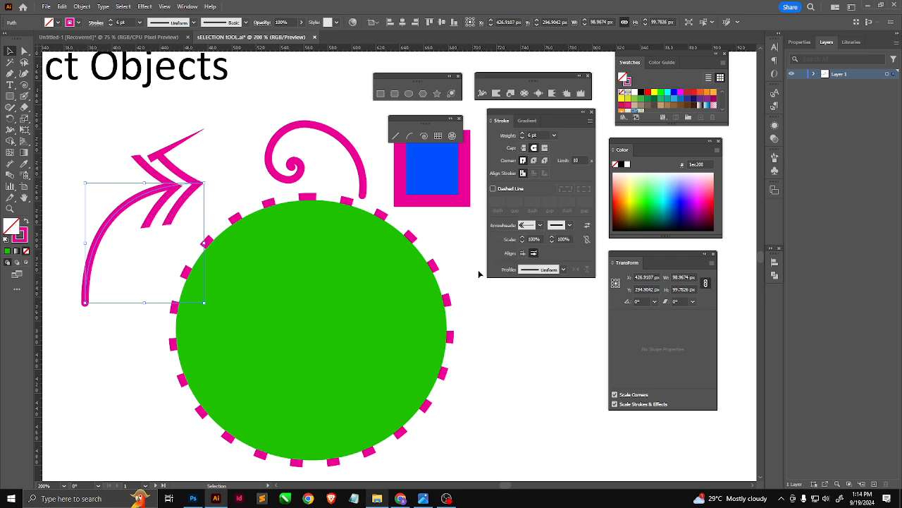
click(558, 225)
scroll(526, 340, down, 8)
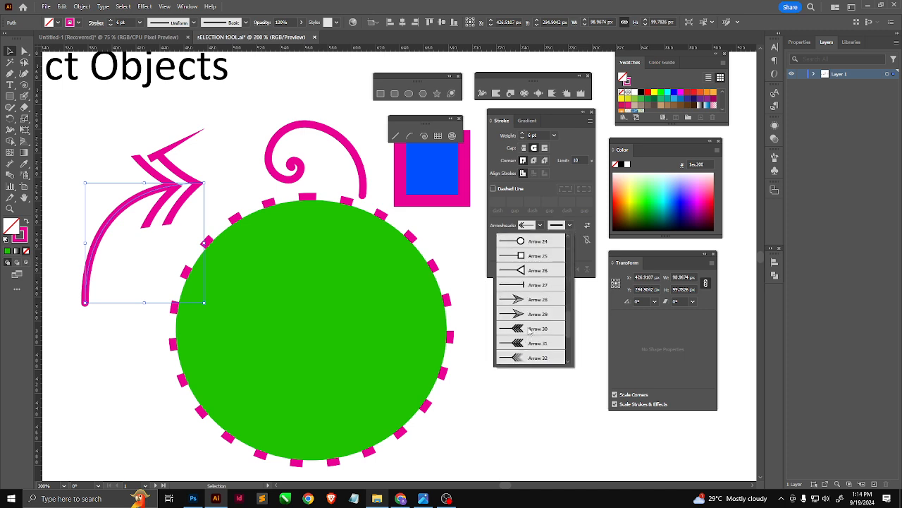
click(530, 330)
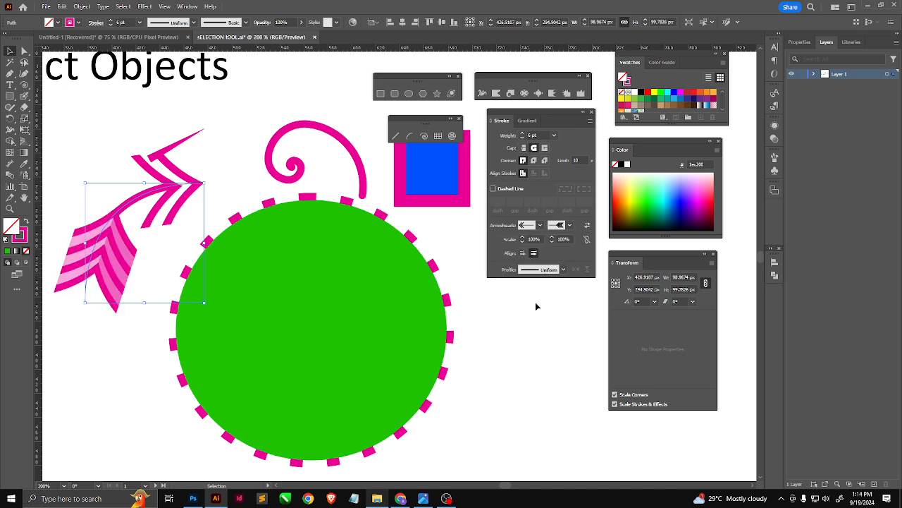
- Compare both arrowhead alignments on the arc, leaving the arrow tips extended beyond the ends of the path
click(522, 253)
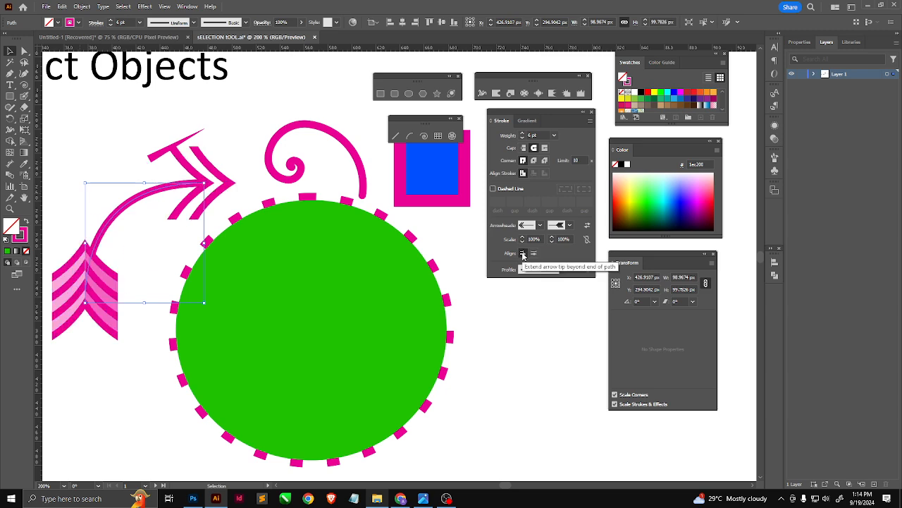
click(533, 254)
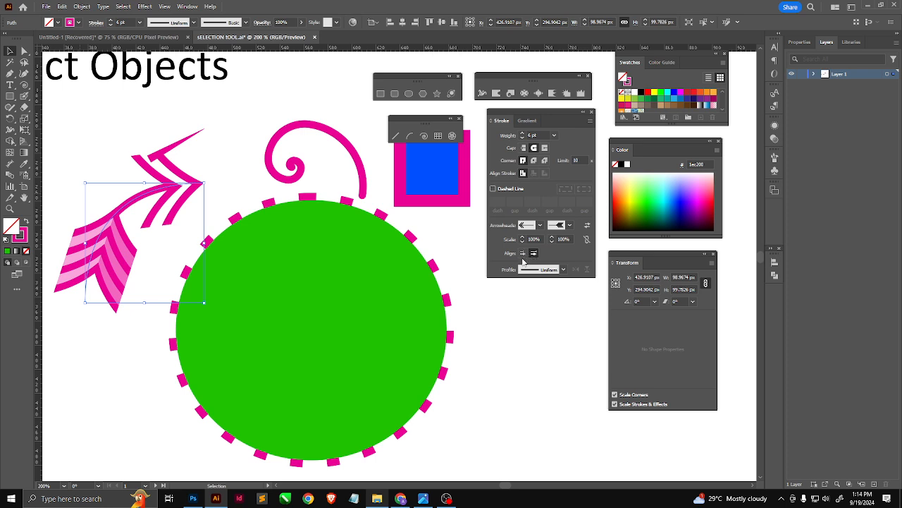
click(523, 253)
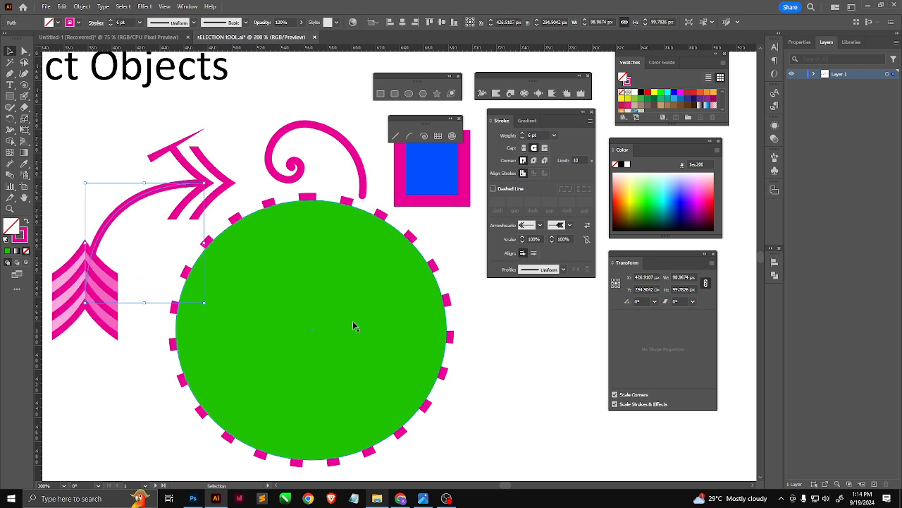
click(132, 241)
scroll(175, 309, down, 3)
scroll(148, 285, up, 2)
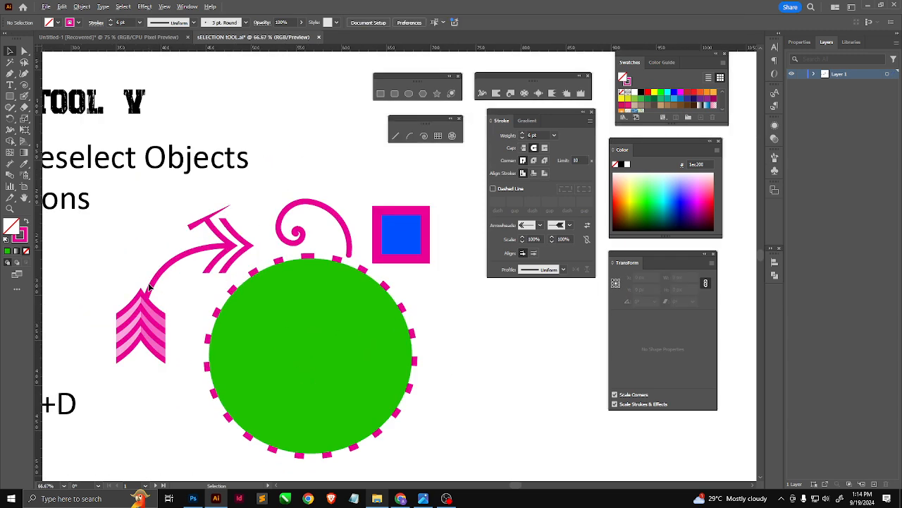
- Move the tapered line above the spiral and give its start a solid arrowhead with the tip extending beyond the path
drag(227, 212, 291, 180)
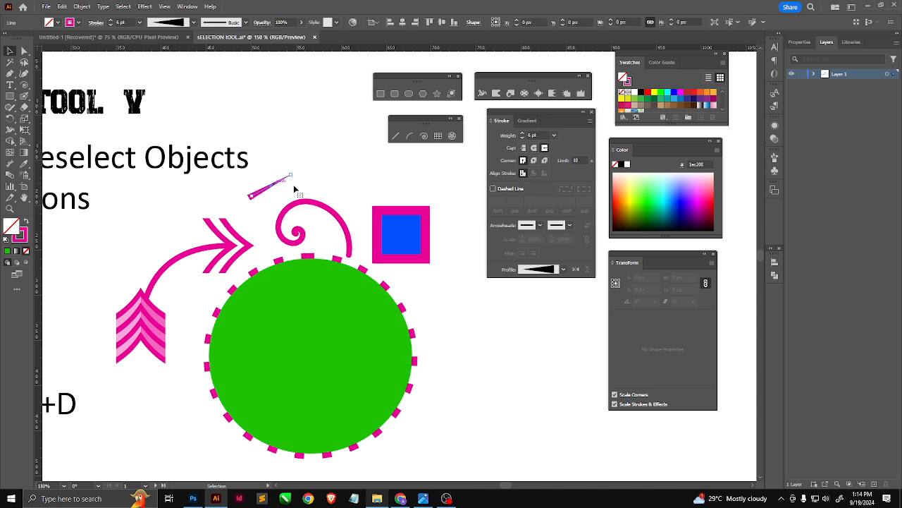
click(534, 225)
click(509, 259)
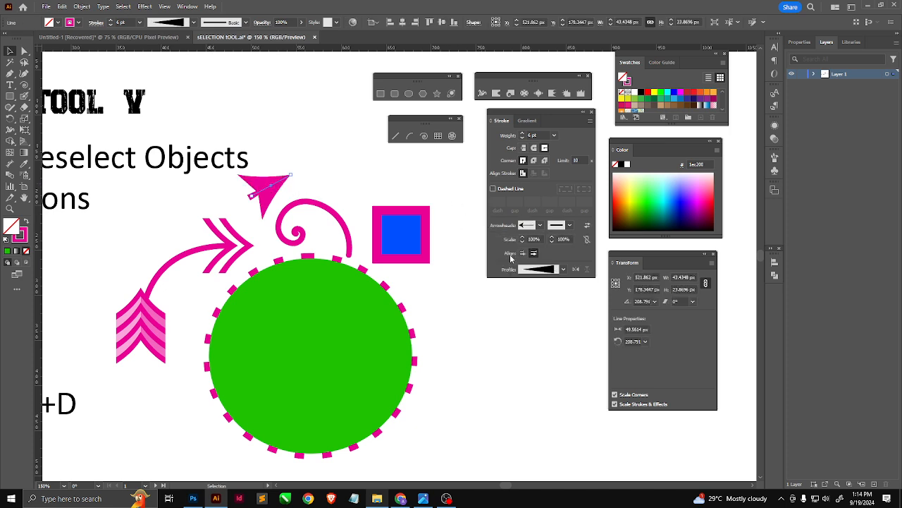
click(522, 253)
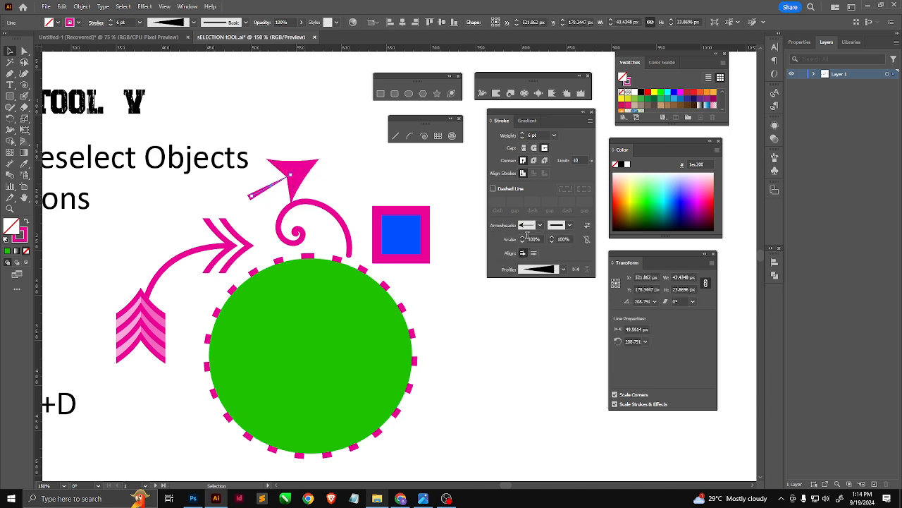
- Try a solid arrowhead on the tapered line's other end, settling on a feathered chevron arrowhead
click(563, 225)
click(536, 256)
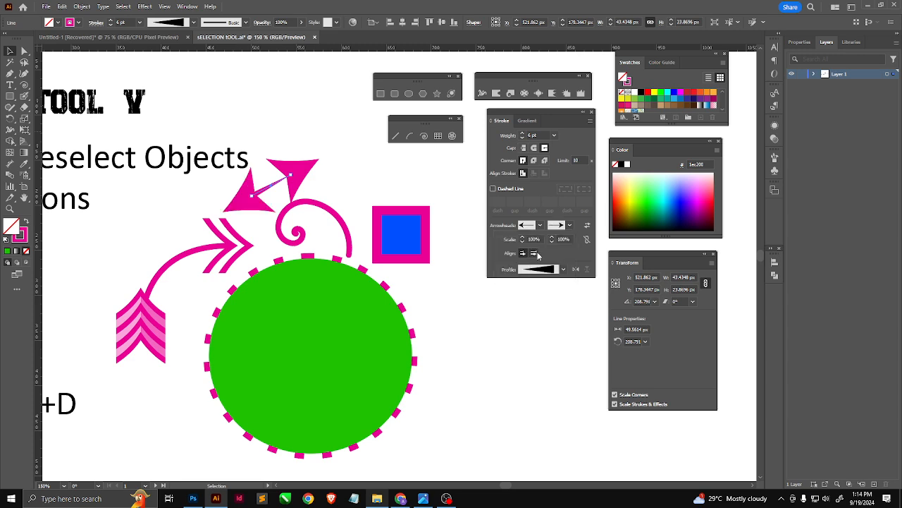
click(569, 225)
scroll(542, 310, down, 4)
click(536, 316)
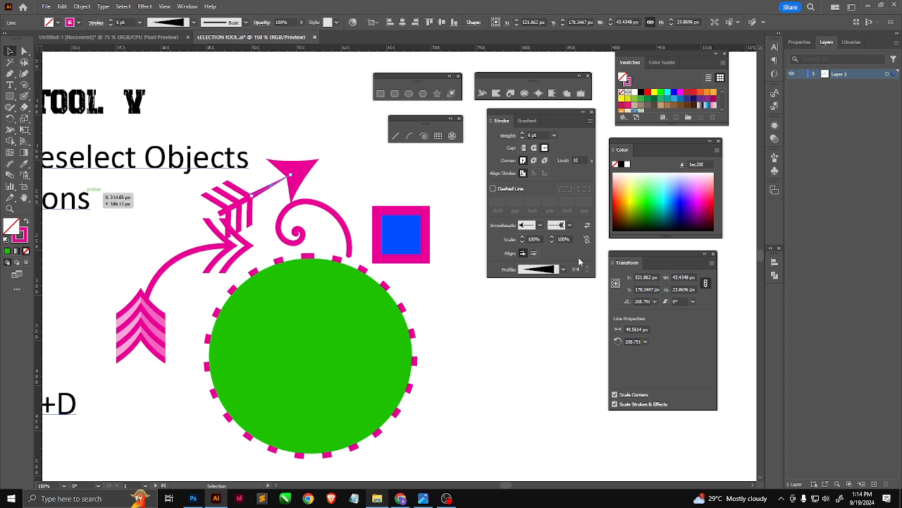
click(491, 318)
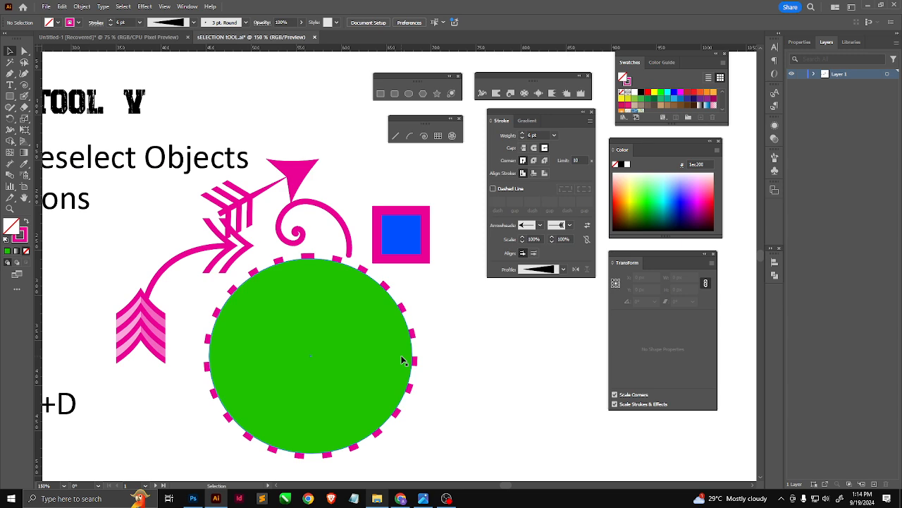
- Link the start and end arrowhead scales of the curved arrow and set them both to 50%
click(168, 268)
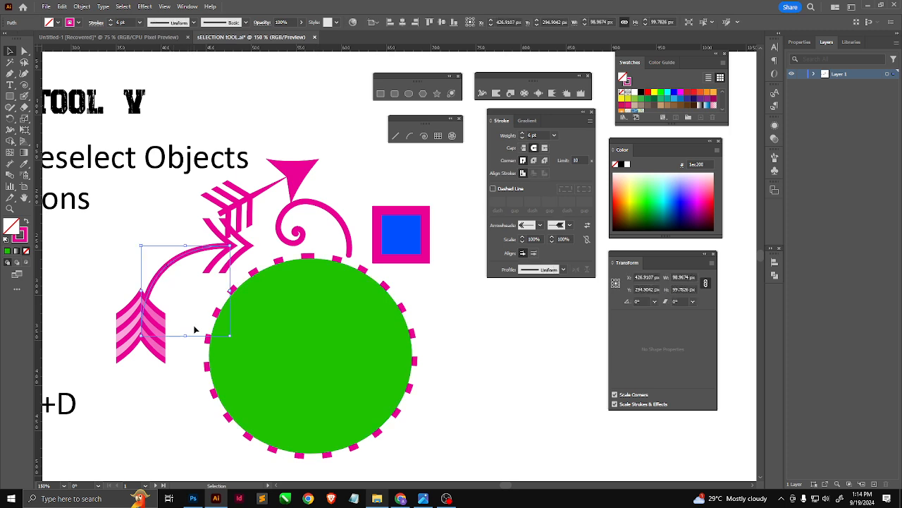
click(291, 318)
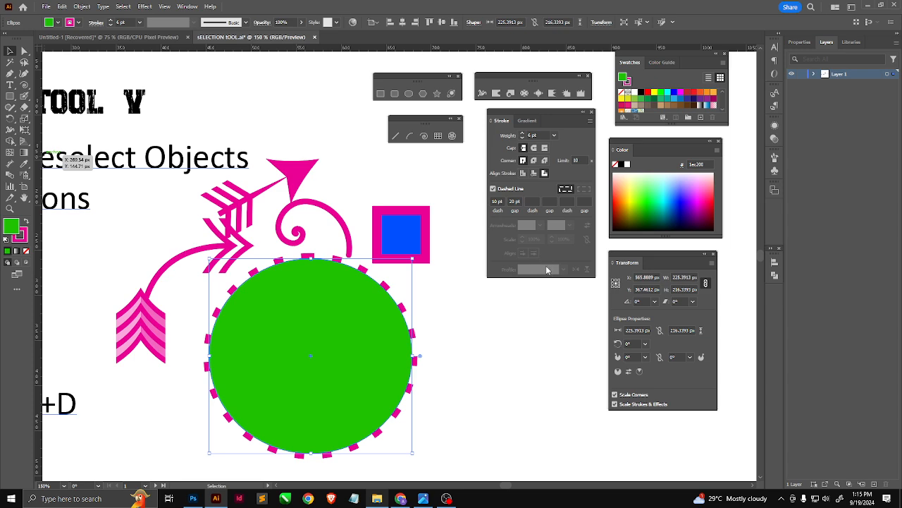
click(187, 261)
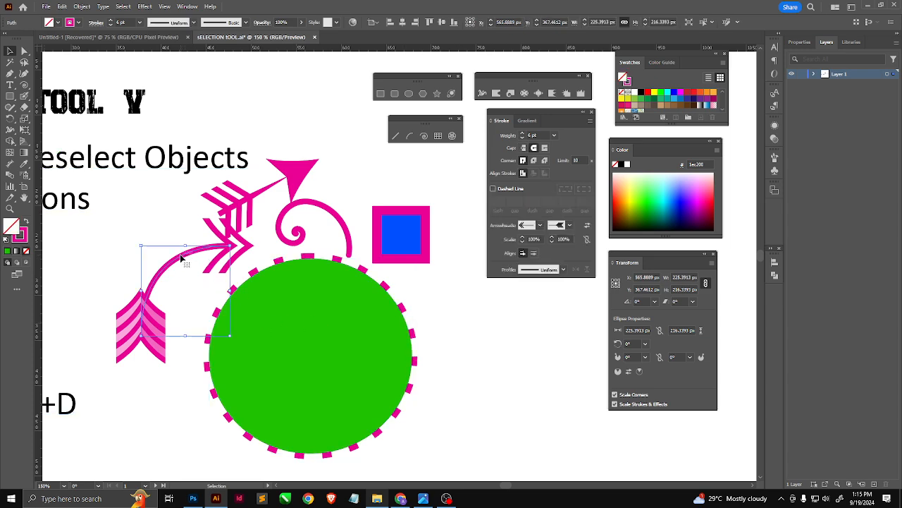
click(586, 239)
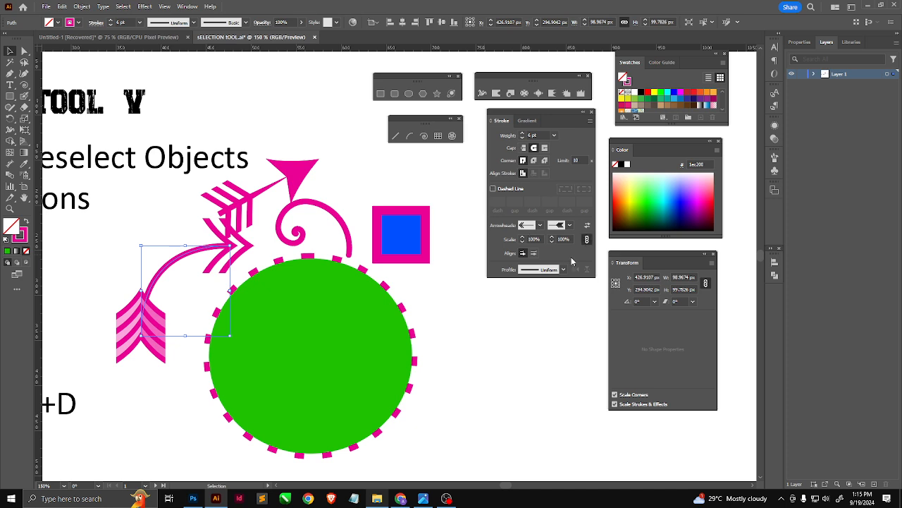
click(533, 239)
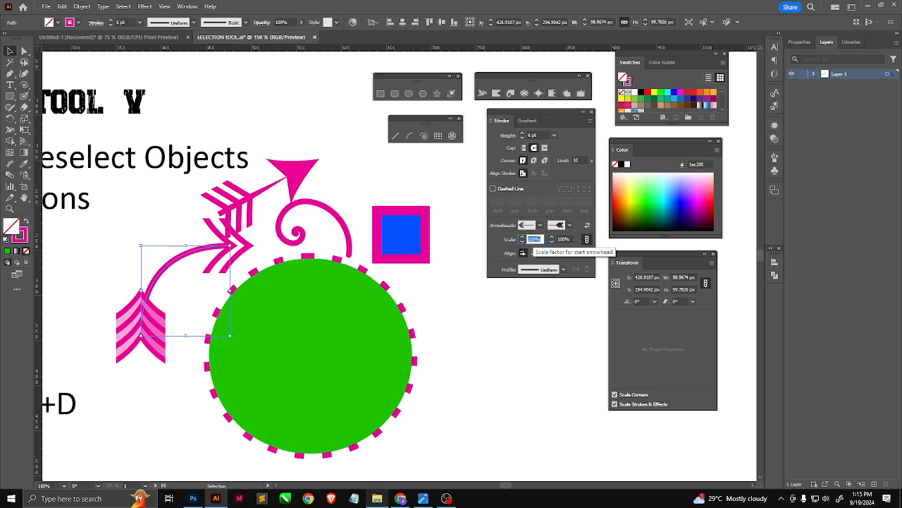
text(50)
key(Tab)
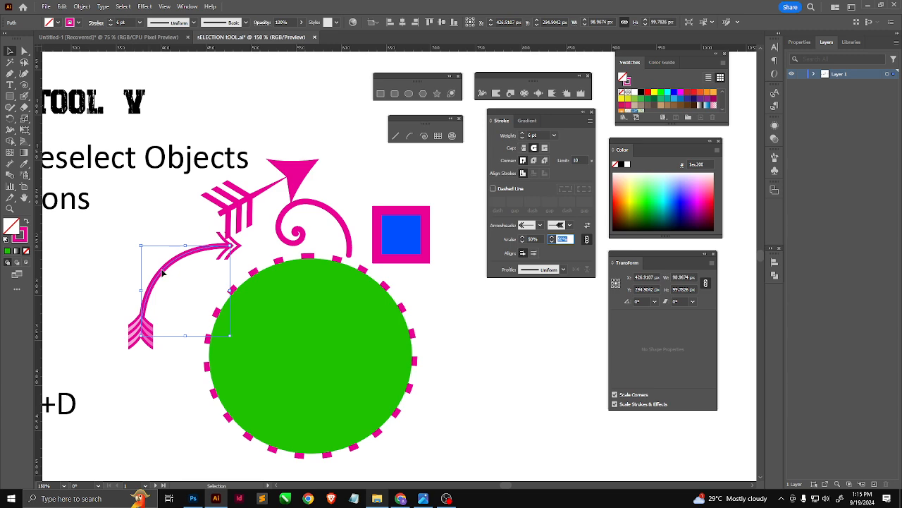
- Move the curved arrow slightly left and up, to about X 409 px, Y 283 px
click(127, 260)
drag(163, 272, 148, 263)
scroll(150, 304, up, 1)
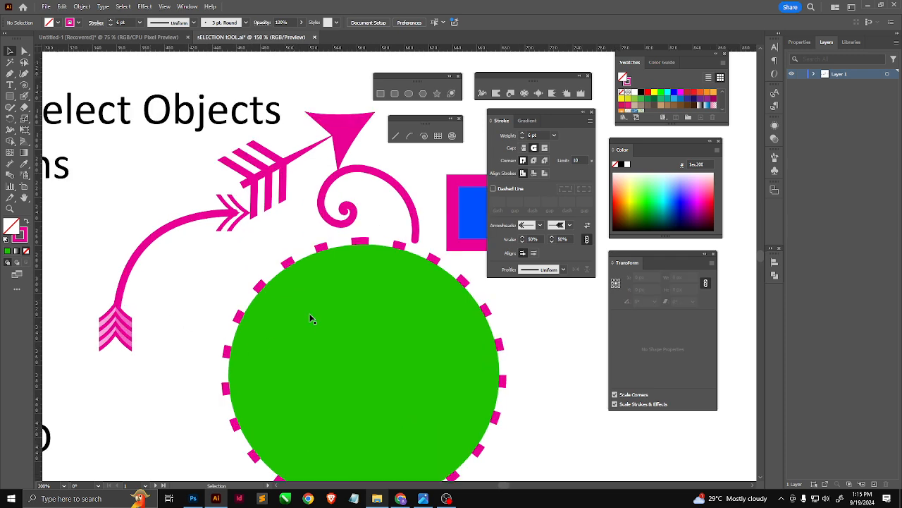
scroll(294, 262, down, 1)
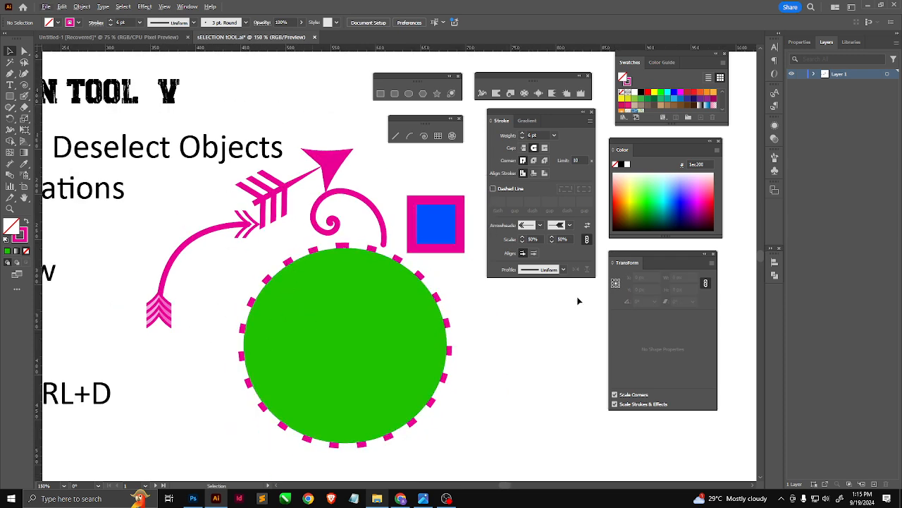
scroll(307, 304, down, 2)
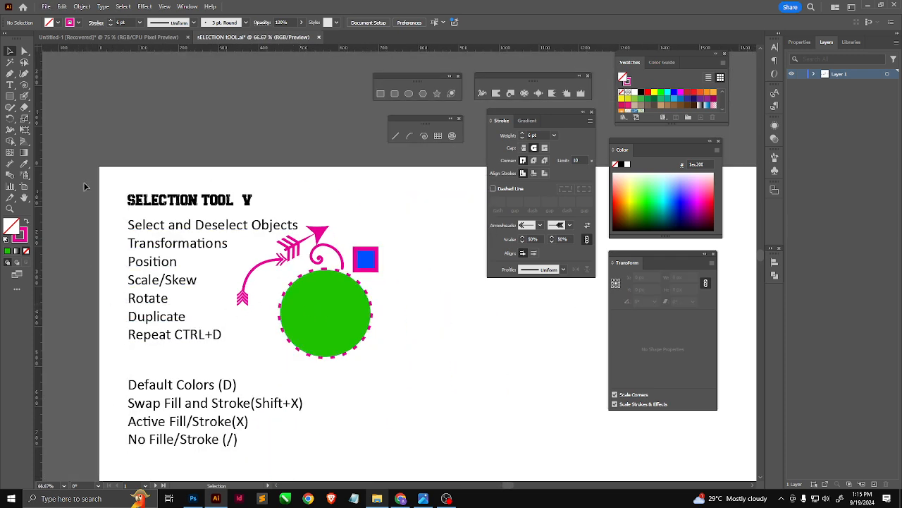
click(97, 23)
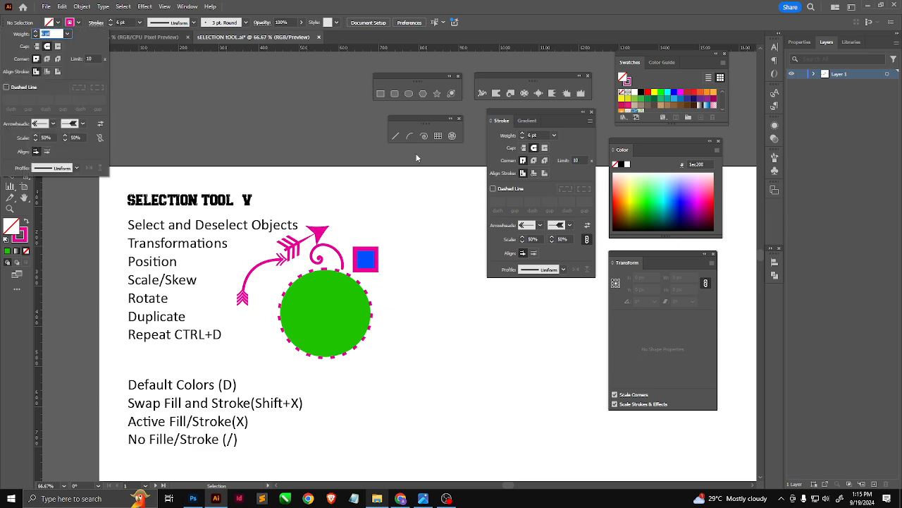
click(407, 363)
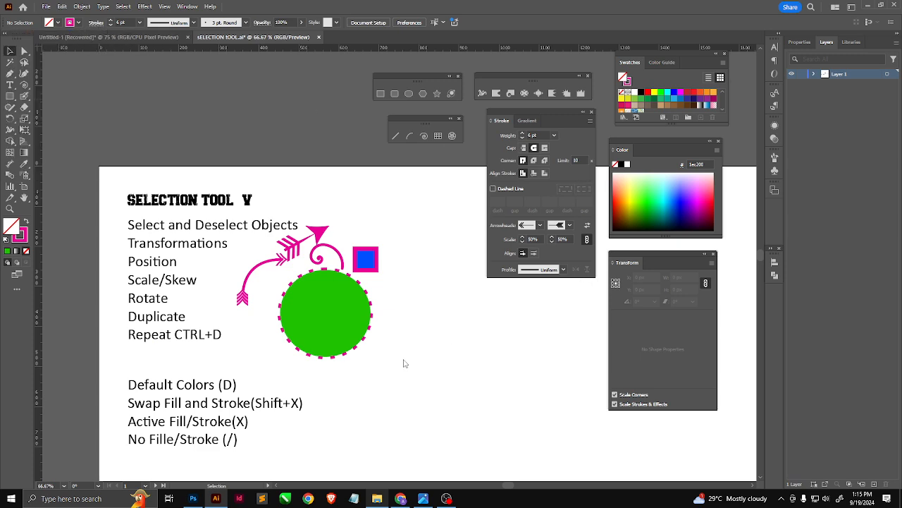
click(361, 313)
click(436, 327)
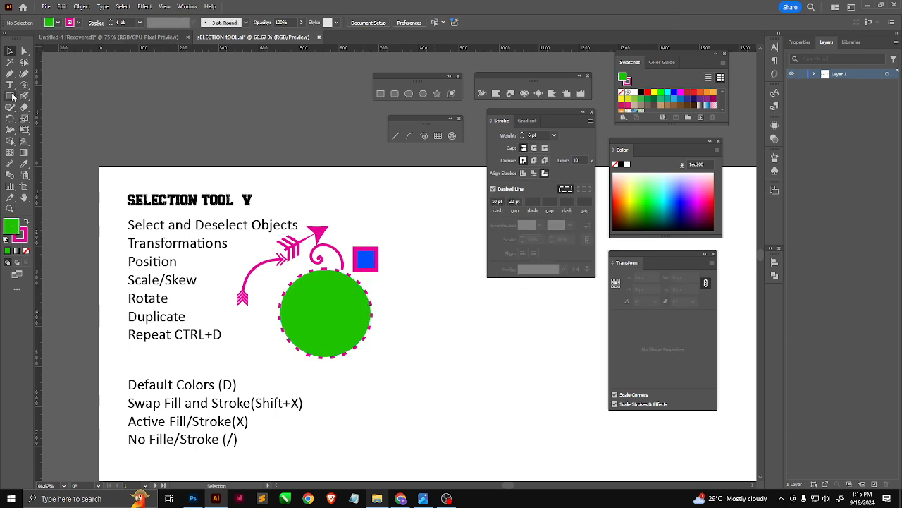
click(14, 99)
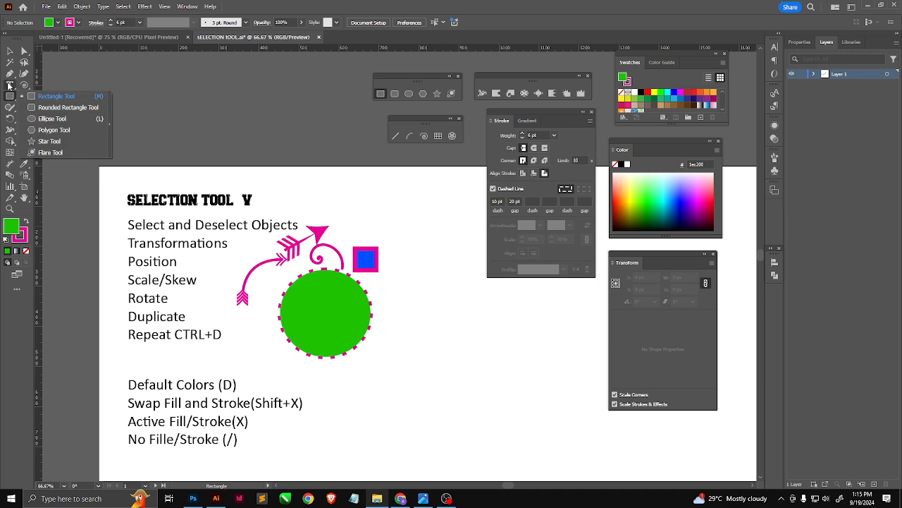
click(7, 99)
- Try the lens-shaped and double-bulge width profiles on the curved arrow, settling on the triangular tapered profile
scroll(233, 254, up, 3)
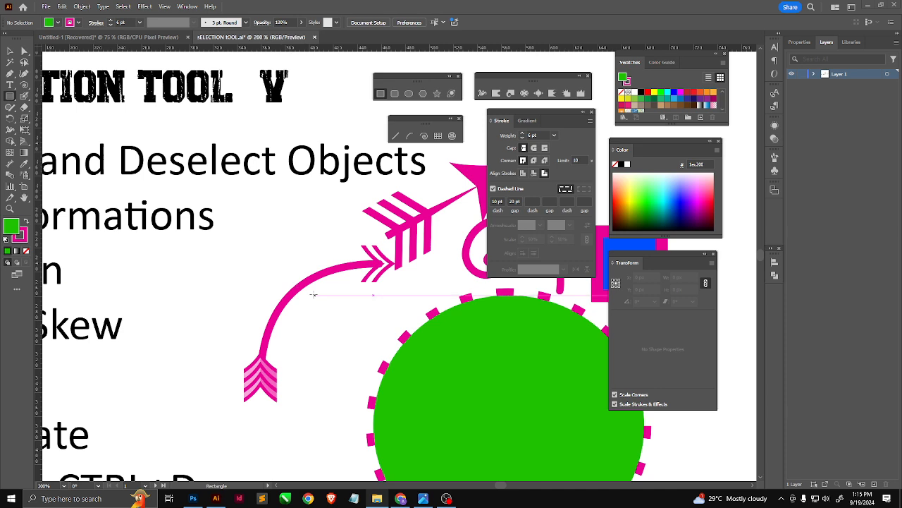
key(v)
click(290, 299)
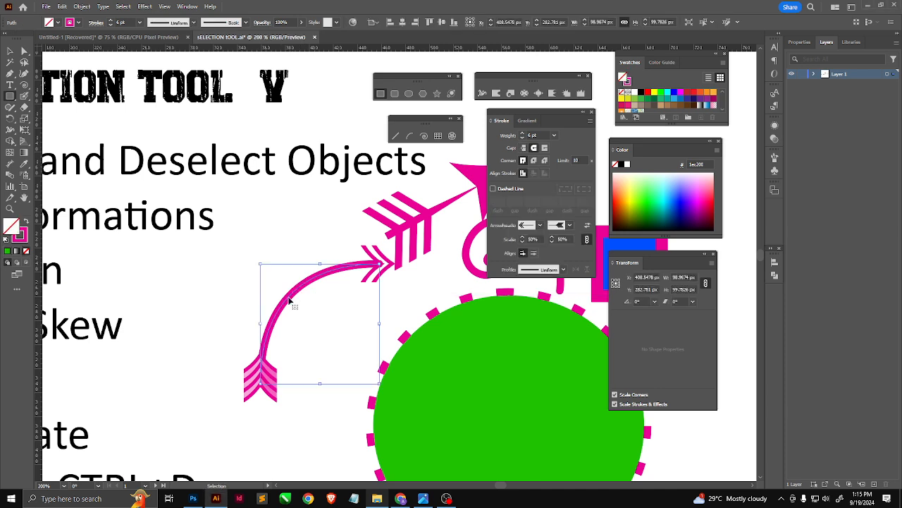
click(169, 23)
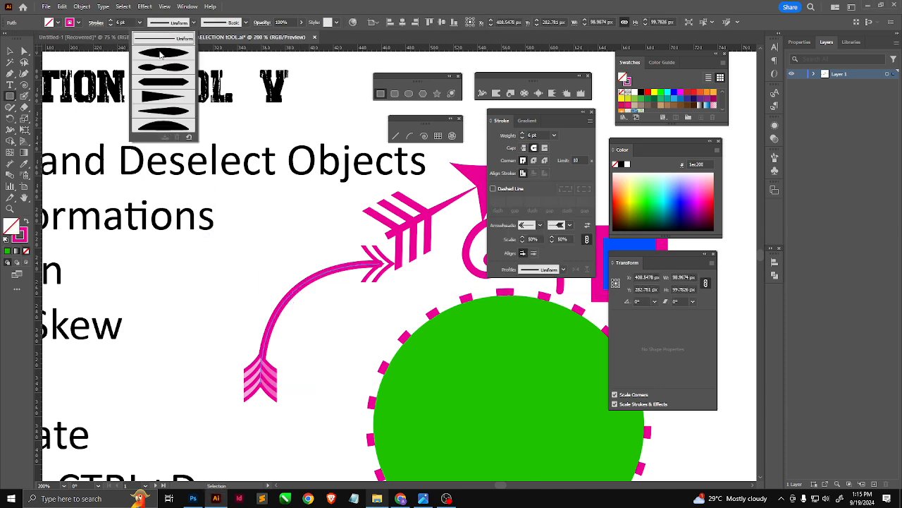
click(160, 55)
click(169, 23)
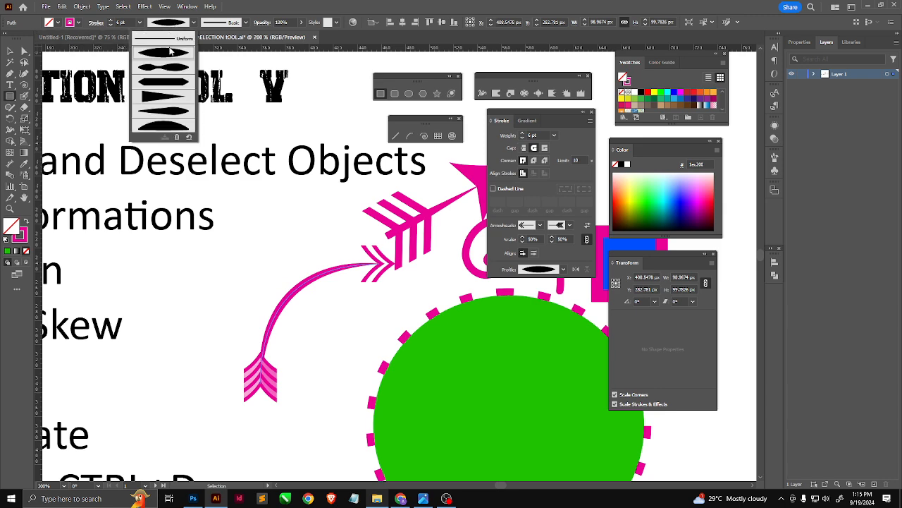
click(170, 67)
click(167, 24)
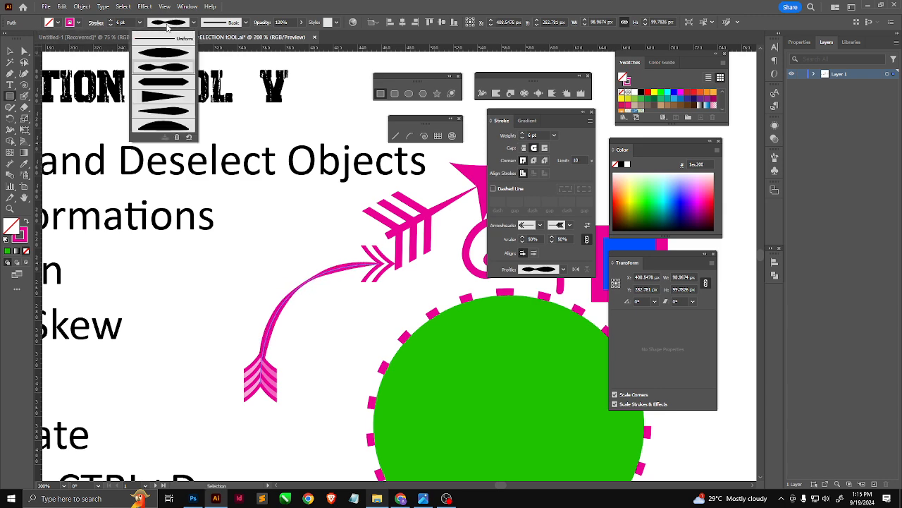
click(167, 94)
- Flip the curved arrow's tapered width profile along the path
click(169, 23)
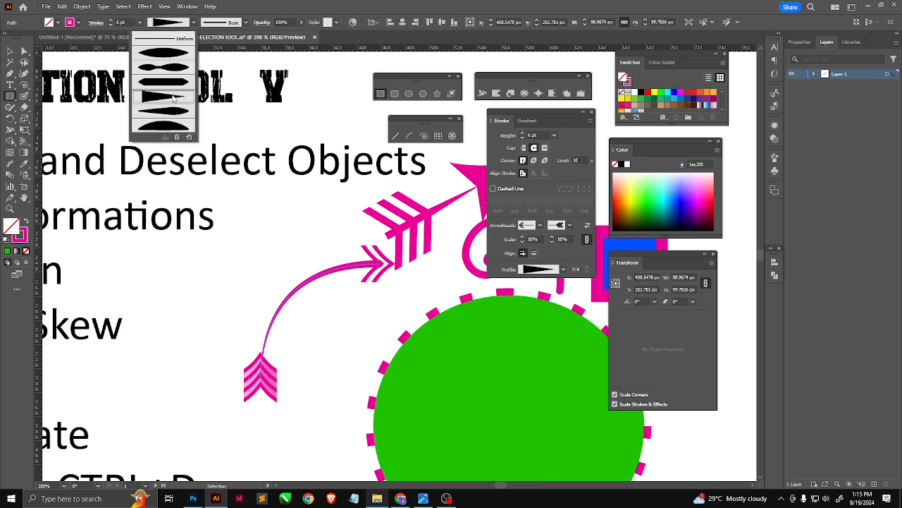
click(576, 270)
click(575, 270)
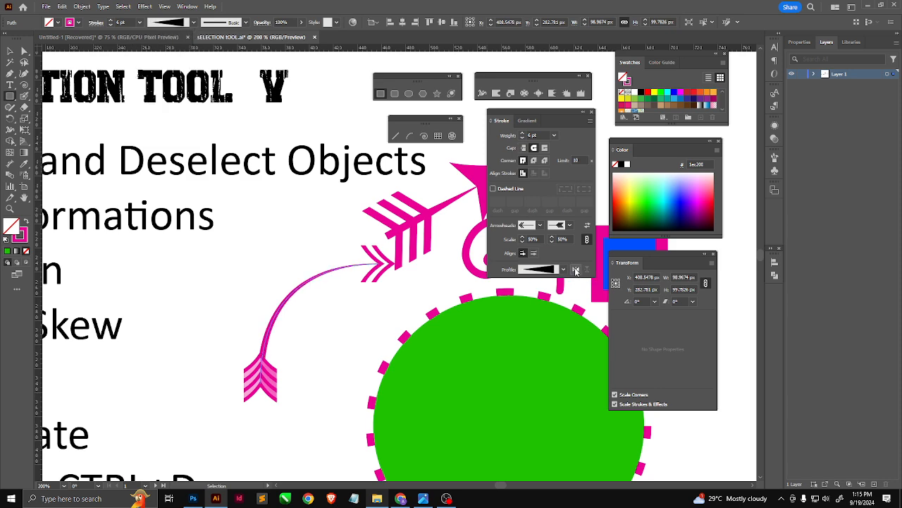
key(m)
click(297, 363)
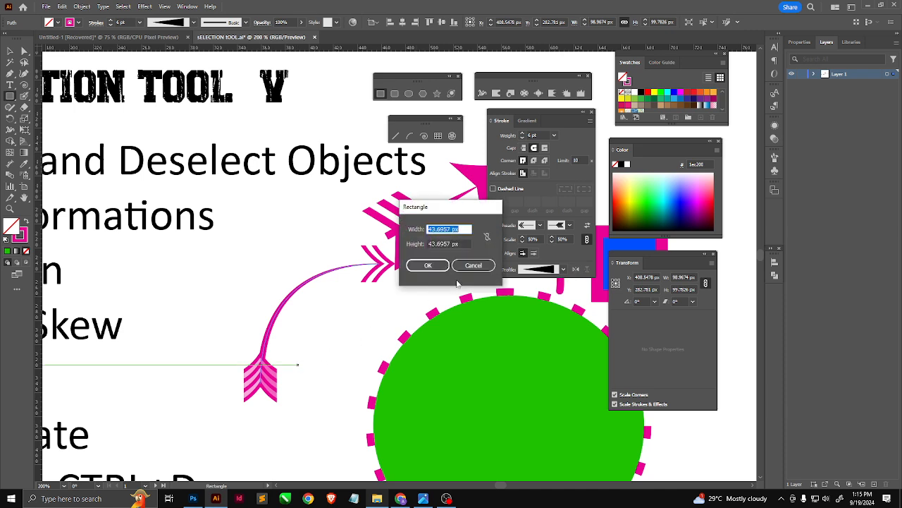
click(474, 265)
key(v)
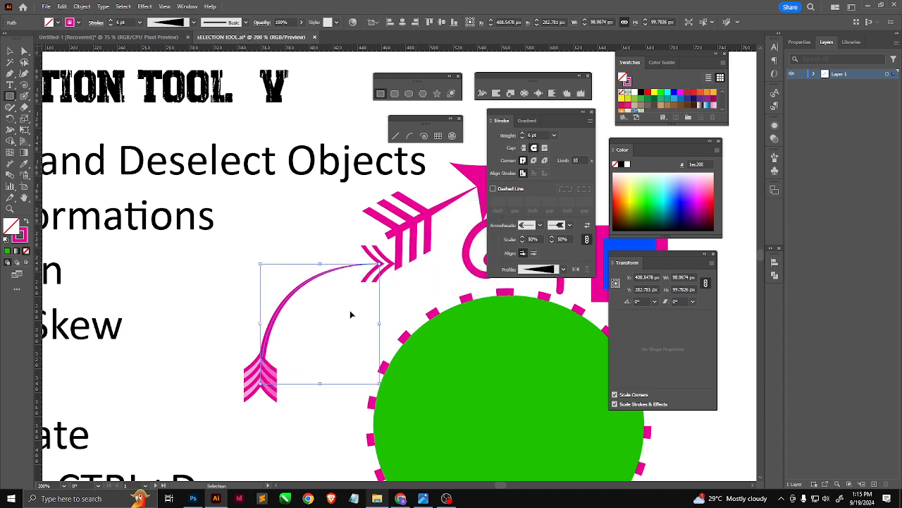
- Deselect the curved arrow and move the green dashed circle away from the other shapes, to about X 819 px, Y 531 px
ctrl+click(342, 356)
scroll(226, 324, down, 4)
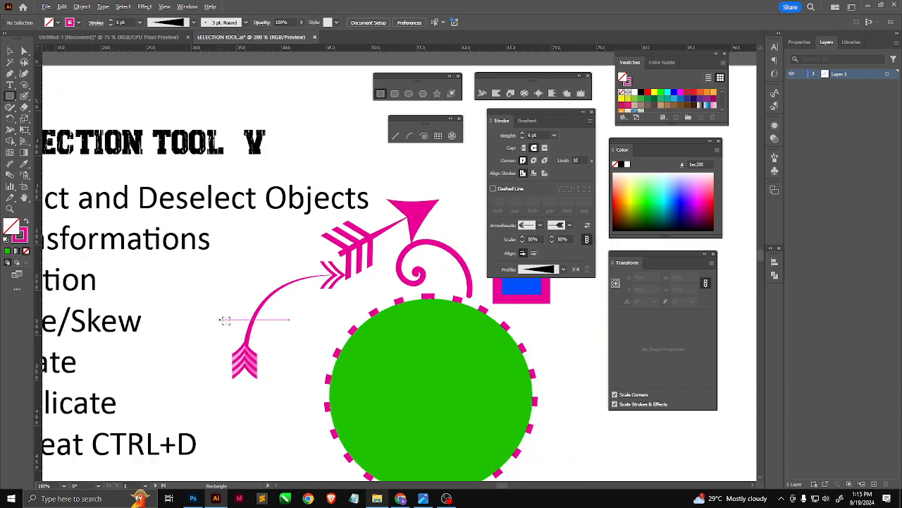
drag(402, 342, 278, 300)
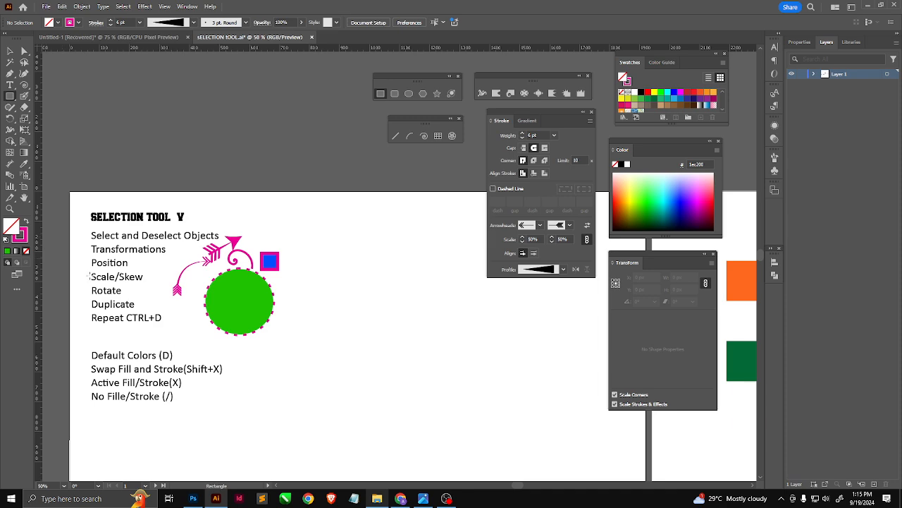
drag(274, 277, 265, 232)
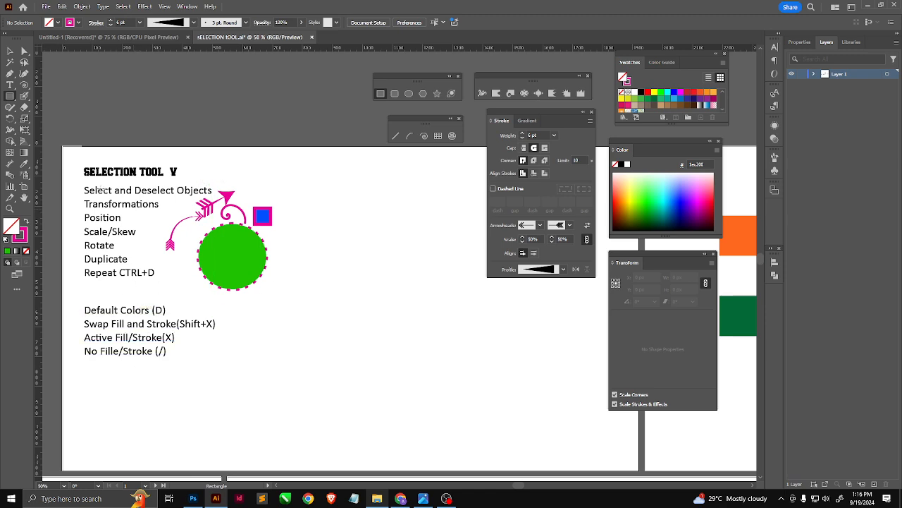
key(v)
drag(242, 268, 318, 319)
- Duplicate the green dashed circle so the copy overlaps it at about X 914 px, Y 557 px
key(v)
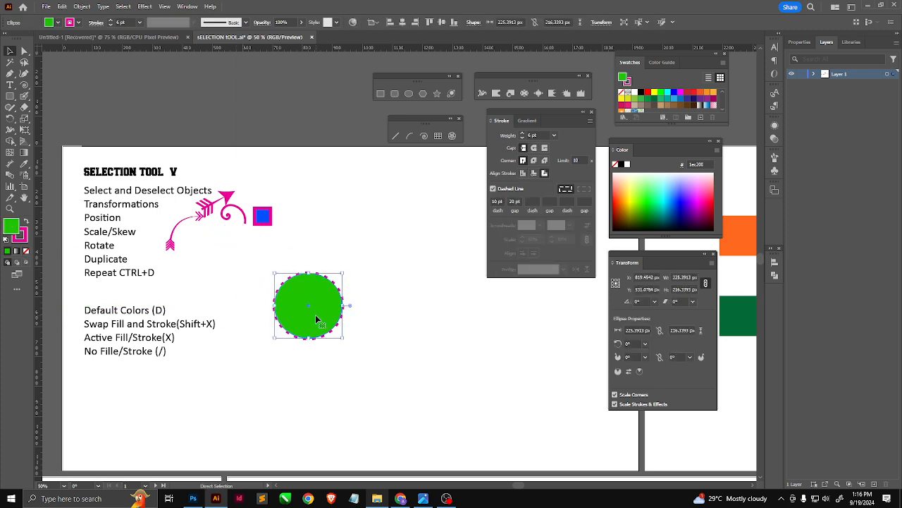
drag(318, 325, 346, 320)
scroll(345, 319, up, 3)
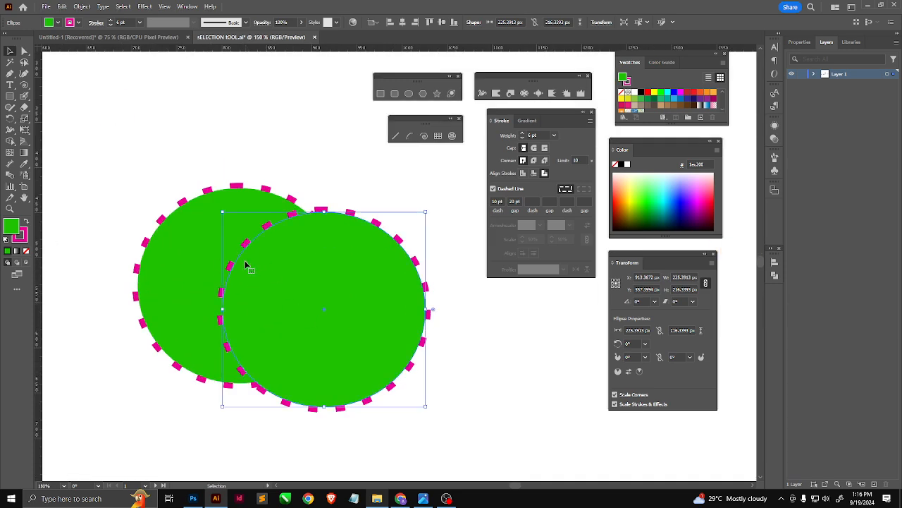
- Copy the front circle, nudge the copy upward in small increments and shift it to about X 911 px, Y 471 px
key(a)
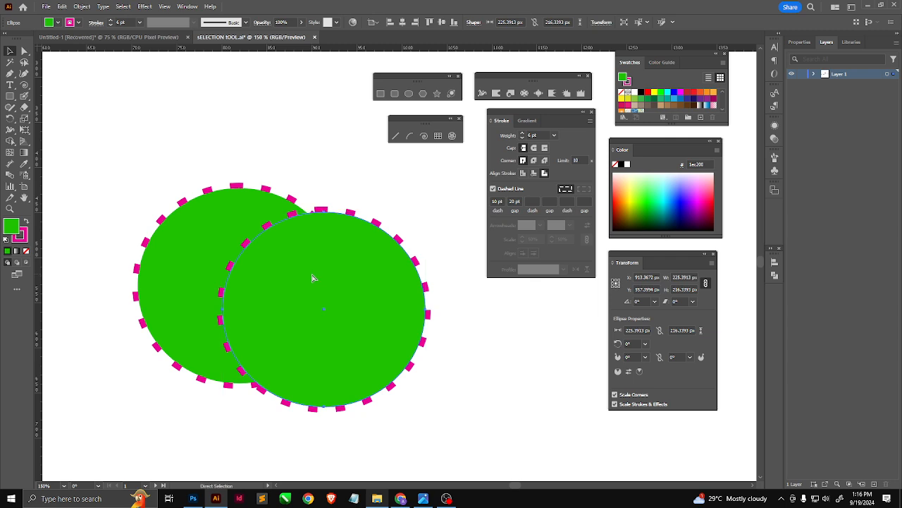
key(v)
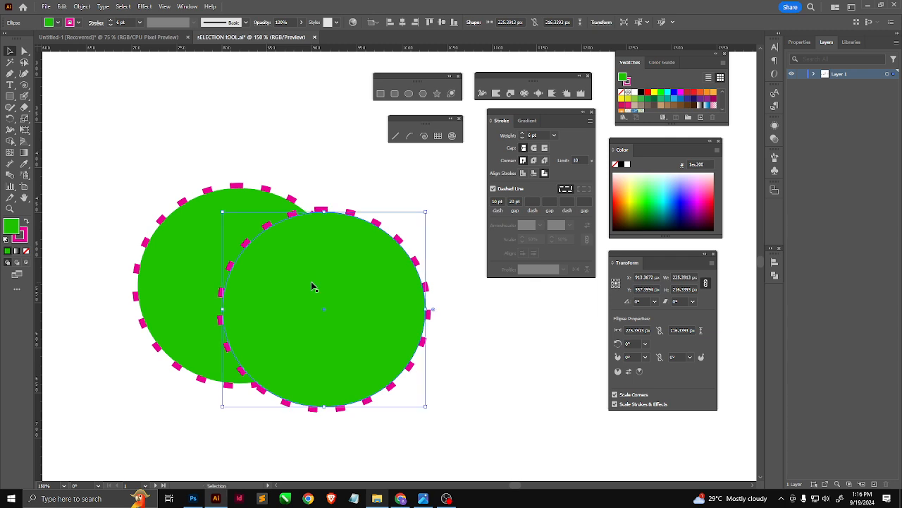
key(Up)
key(Up)
key(Up)
key(Up)
key(Up)
key(Up)
key(Up)
key(Up)
key(Up)
key(Up)
key(Up)
key(Up)
key(Up)
key(Up)
key(Up)
key(Up)
key(Up)
key(Up)
key(Up)
key(Up)
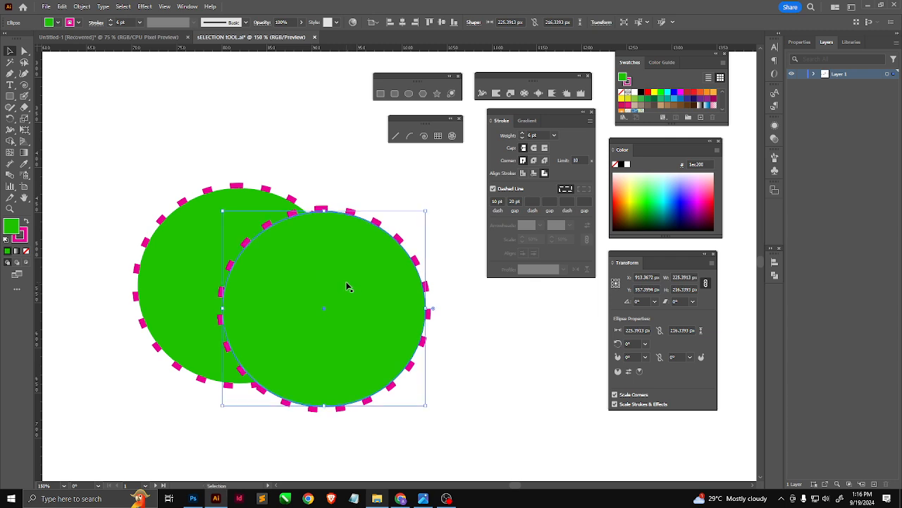
key(Up)
key(Up)
key(Up)
key(Up)
key(Up)
key(Up)
key(Up)
key(Up)
key(Up)
key(Up)
key(Up)
key(Up)
key(Up)
key(Up)
key(Up)
key(Up)
key(Up)
key(Up)
key(Up)
key(Up)
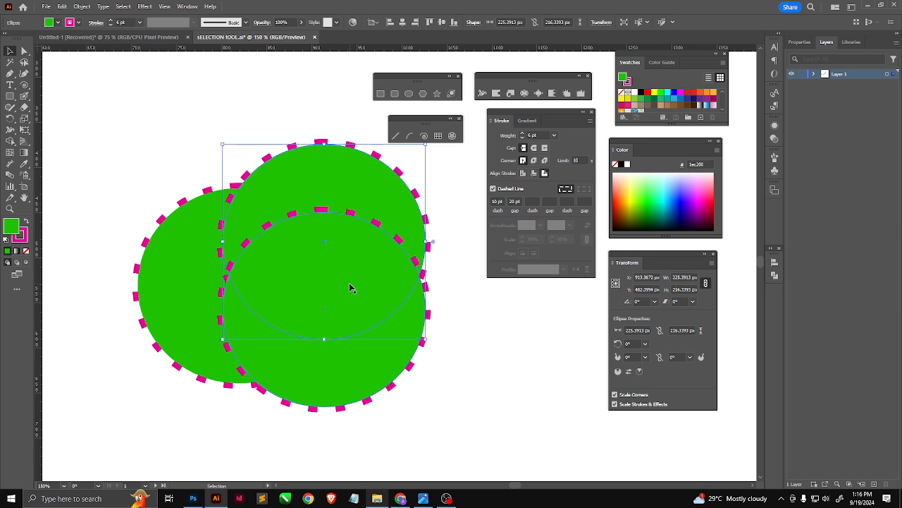
drag(350, 288, 349, 277)
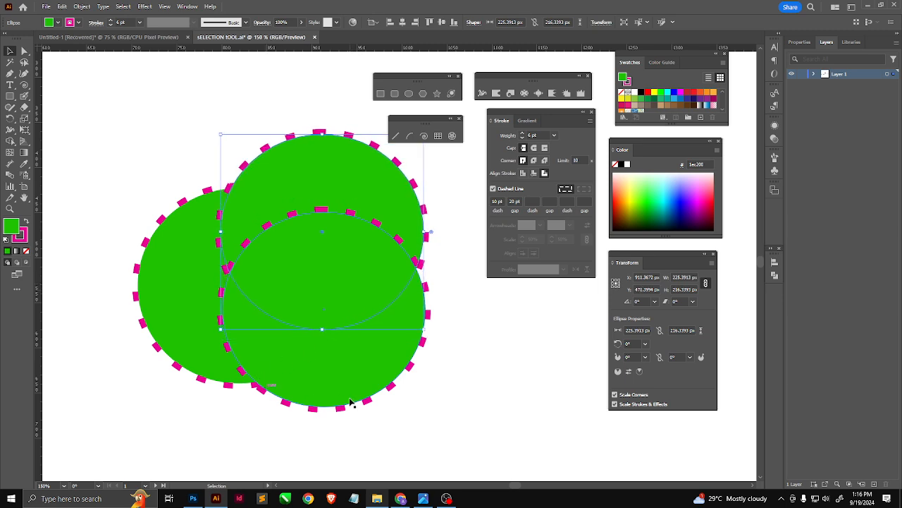
- Examine the Indian flag drawing on the neighbouring artboard
scroll(246, 291, down, 3)
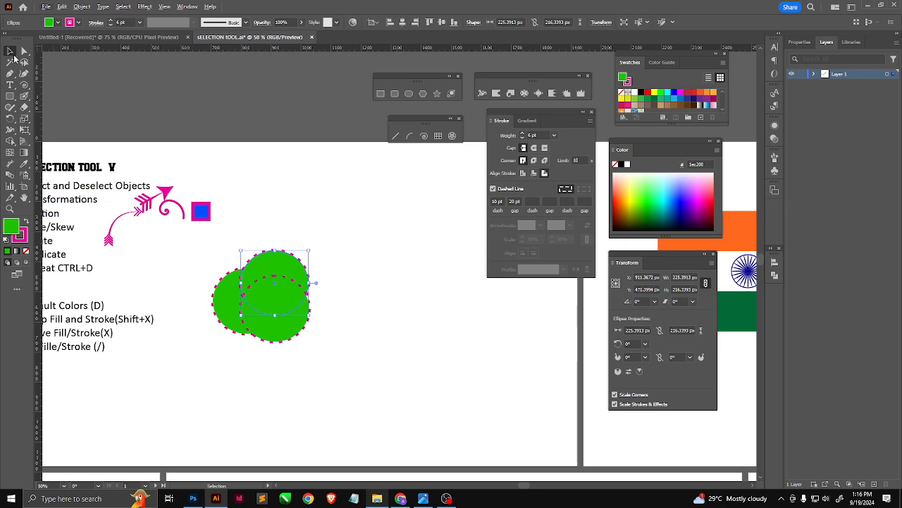
key(space)
drag(184, 263, 142, 222)
drag(254, 326, 205, 272)
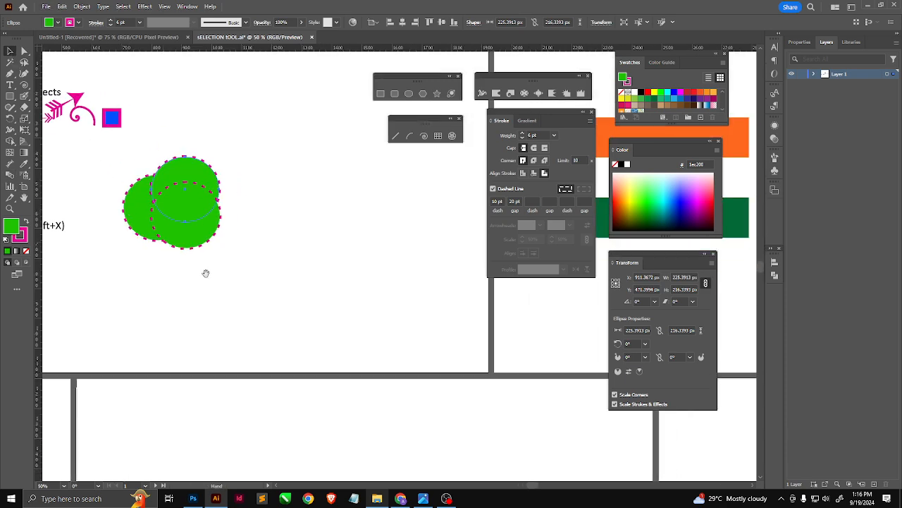
drag(271, 276, 147, 264)
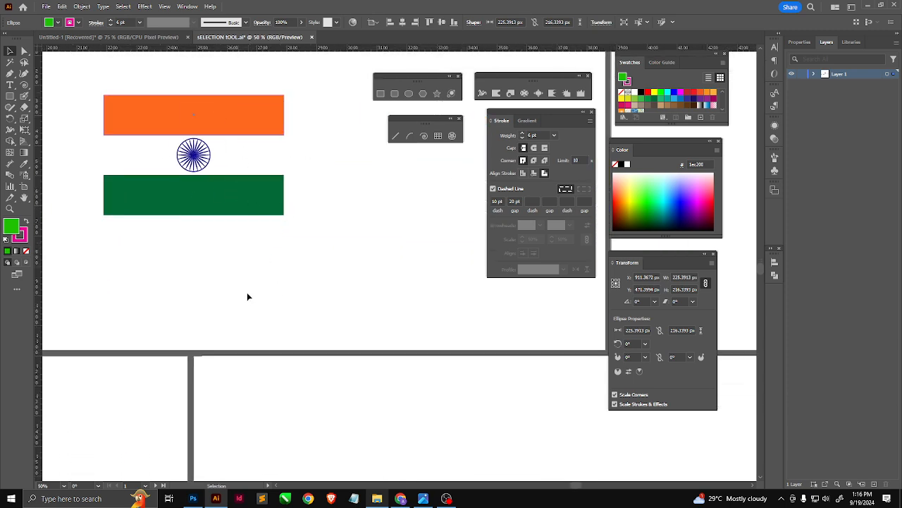
key(space)
drag(143, 258, 327, 233)
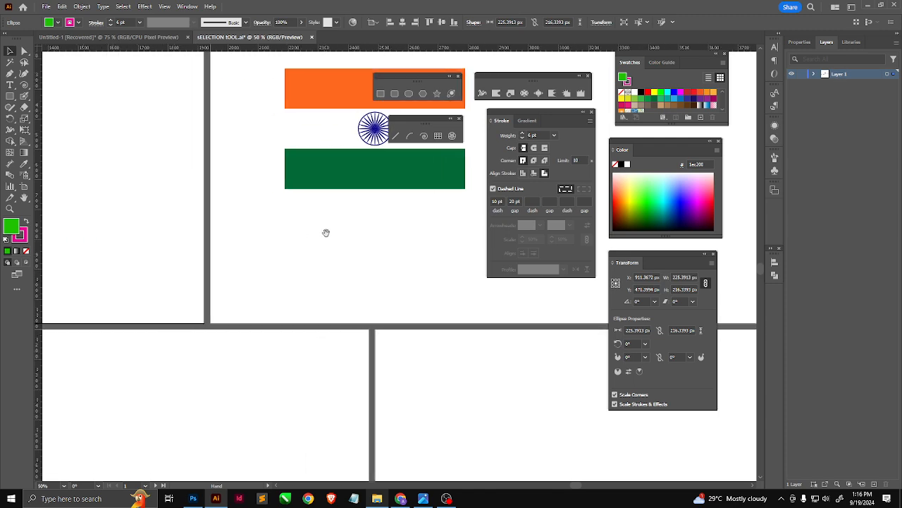
drag(112, 227, 120, 304)
key(space)
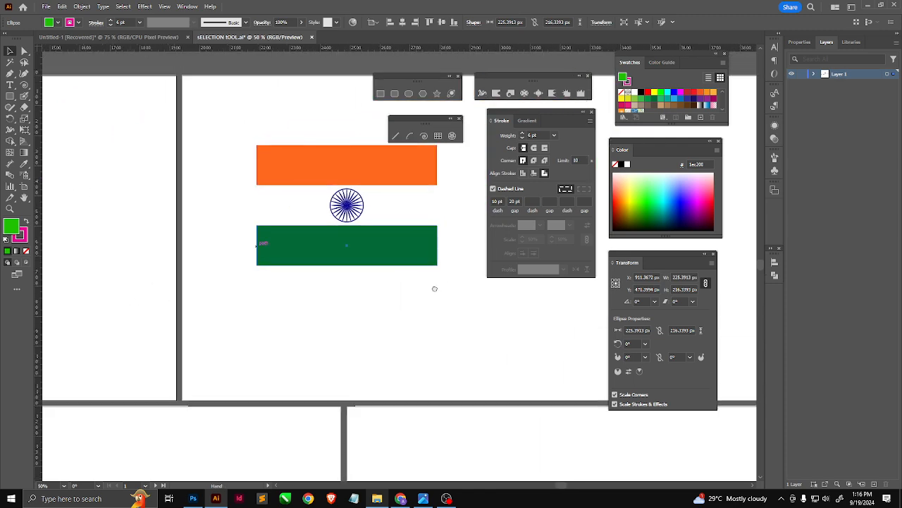
drag(435, 289, 359, 293)
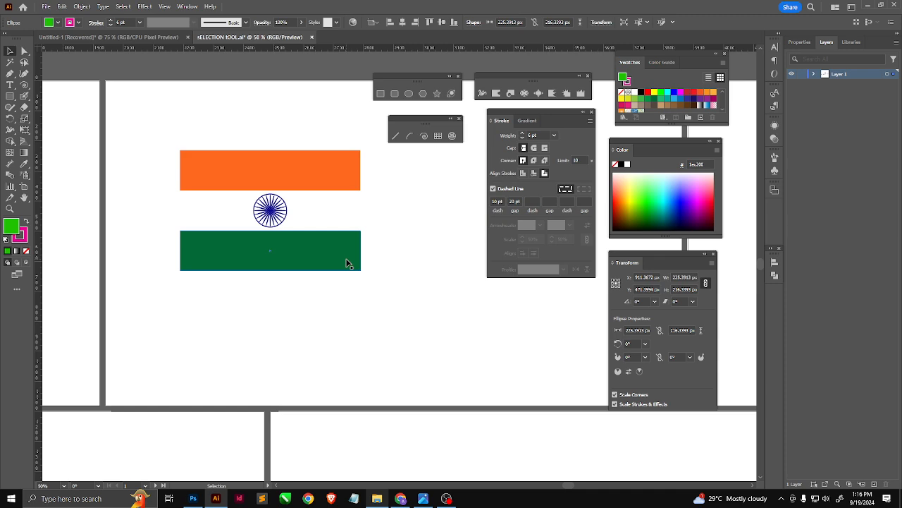
- Switch to Chrome and search Google for "indian flag" from the tab with the portrait results
key(alt+Tab)
key(Tab)
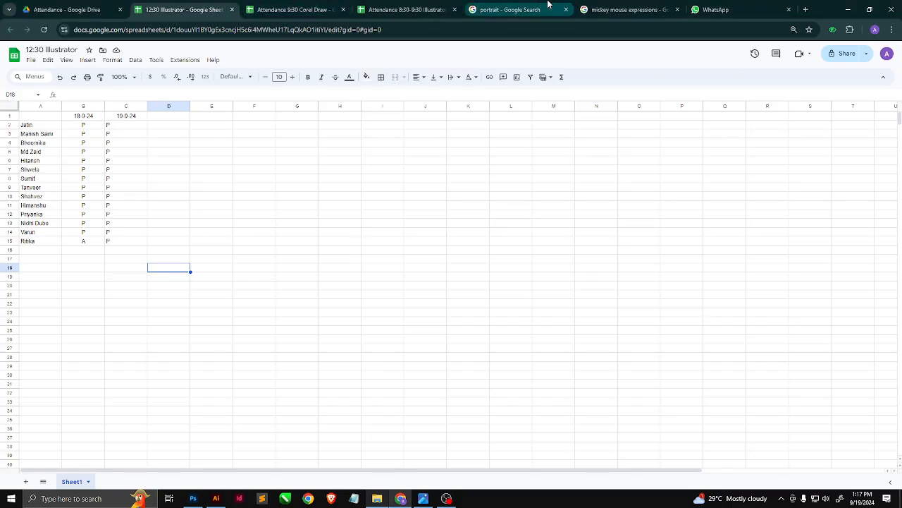
click(547, 9)
click(384, 30)
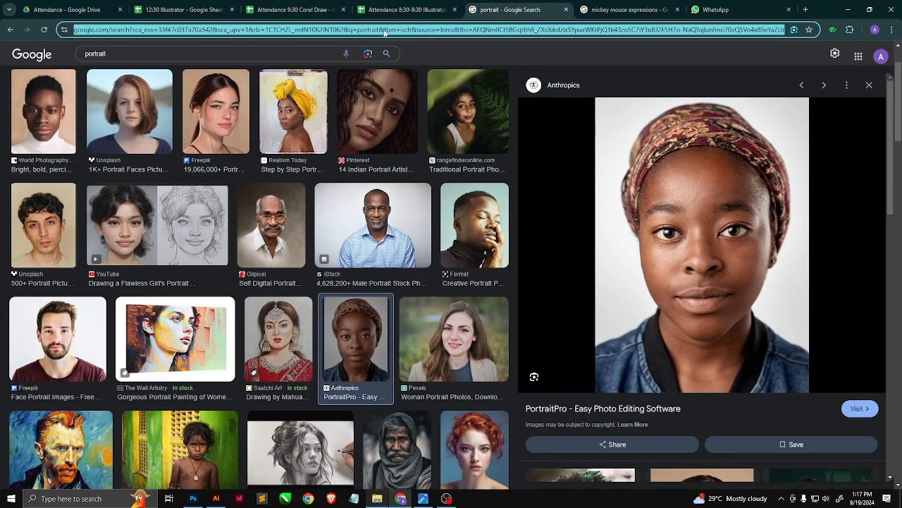
text(indian)
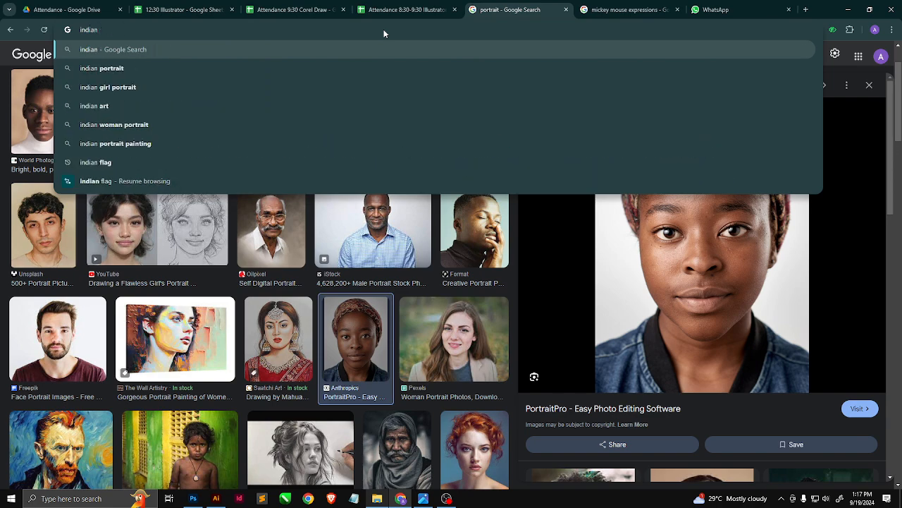
text( flag)
key(Return)
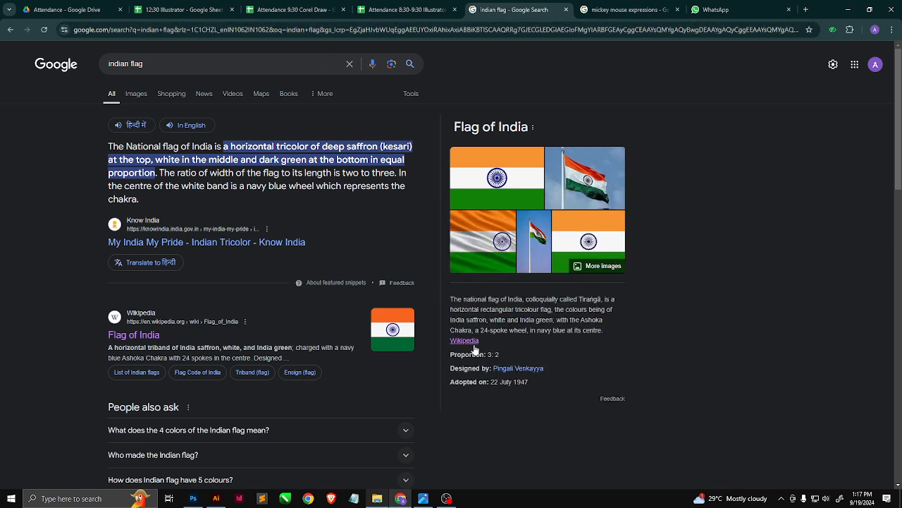
- Examine the description and proportion of the Indian flag in the search result's summary
drag(462, 299, 546, 297)
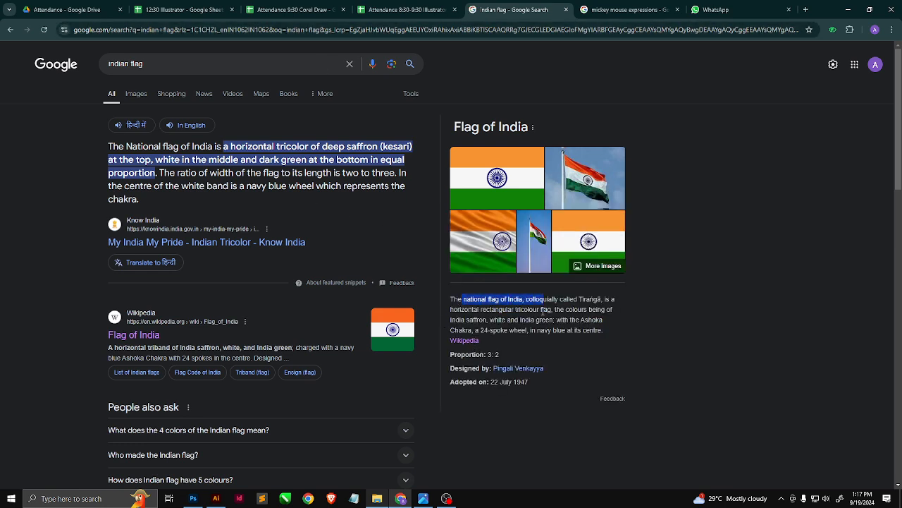
click(543, 310)
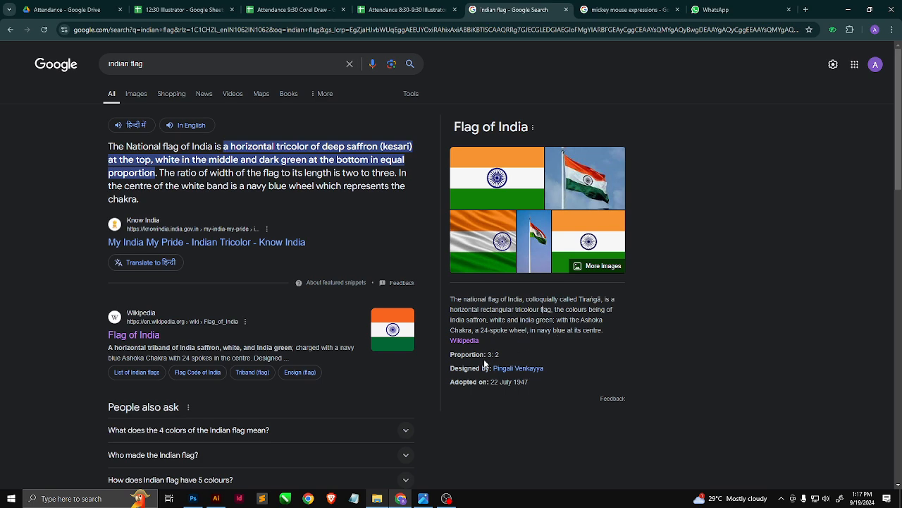
double_click(465, 354)
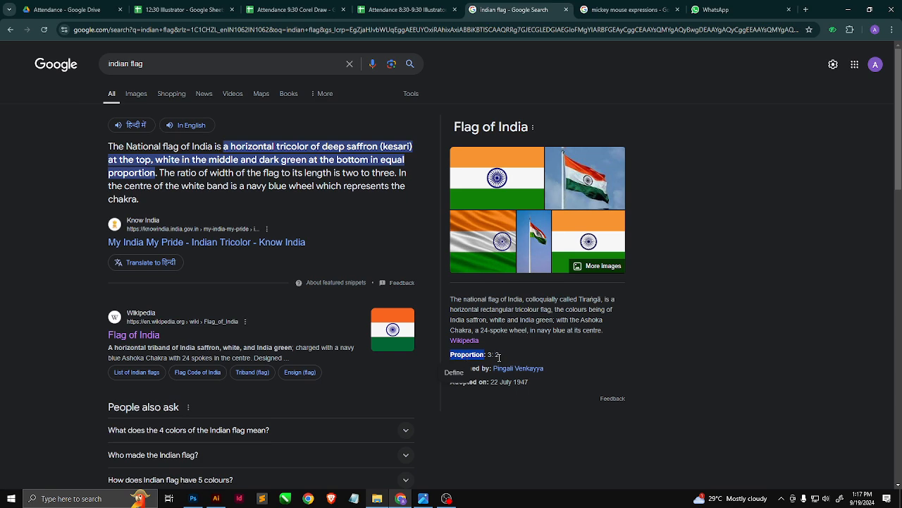
- Switch back to Illustrator and move the three overlapping green circles together to about X 1120 px, Y 782 px
key(alt+Tab)
key(alt+Tab)
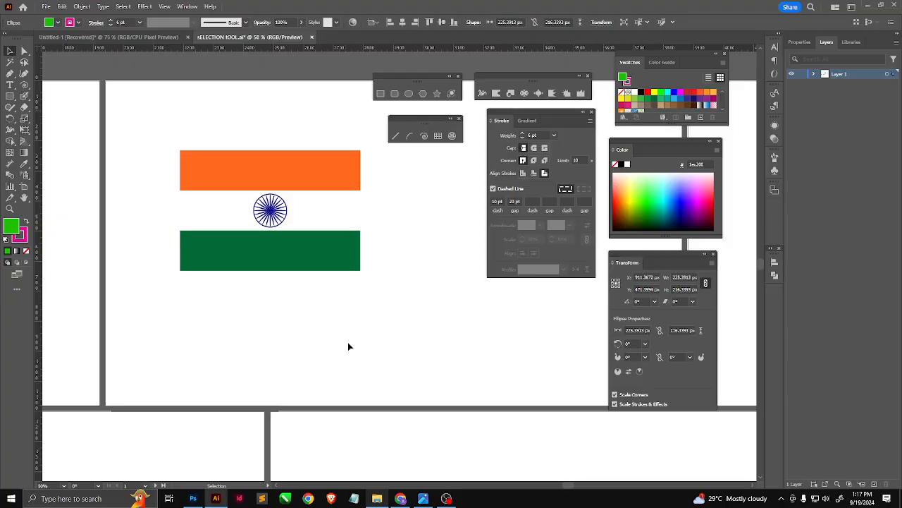
key(space)
drag(423, 277, 424, 174)
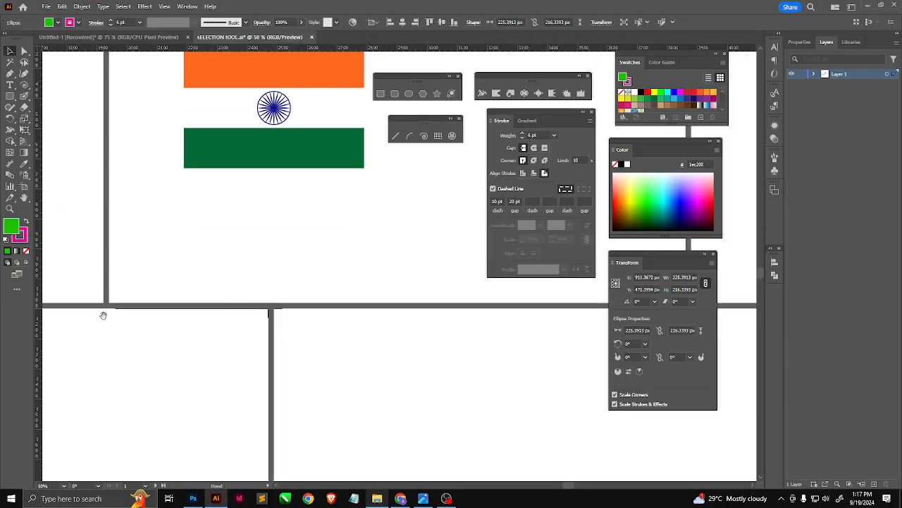
drag(103, 315, 366, 239)
drag(195, 258, 382, 189)
drag(308, 300, 445, 287)
drag(219, 285, 246, 403)
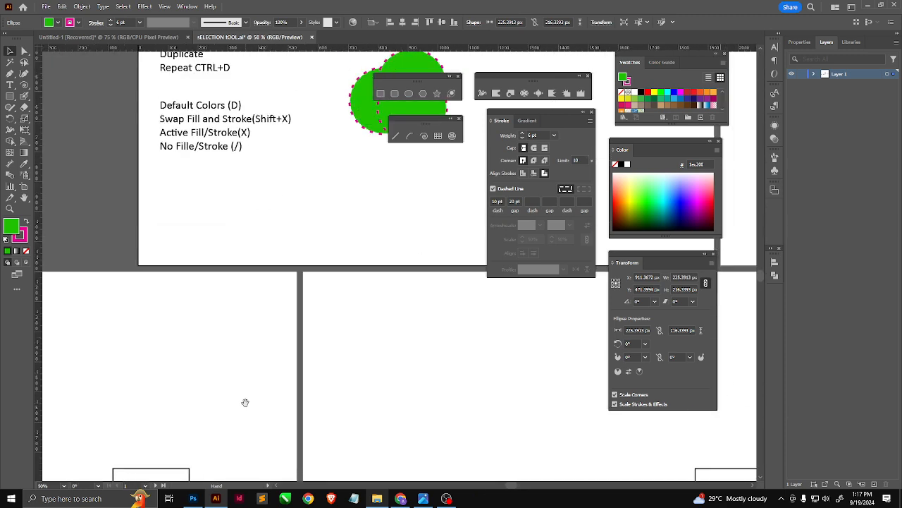
scroll(96, 381, down, 2)
scroll(275, 224, up, 5)
scroll(176, 299, down, 2)
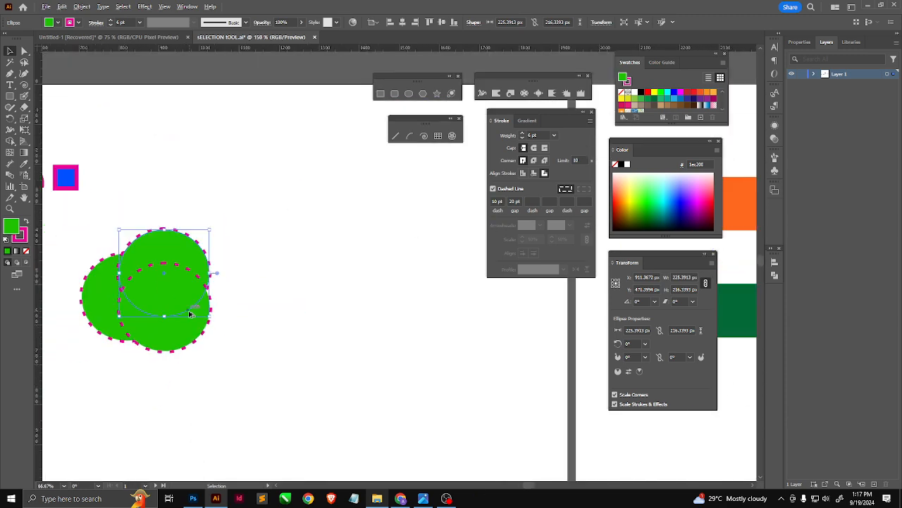
drag(221, 211, 89, 389)
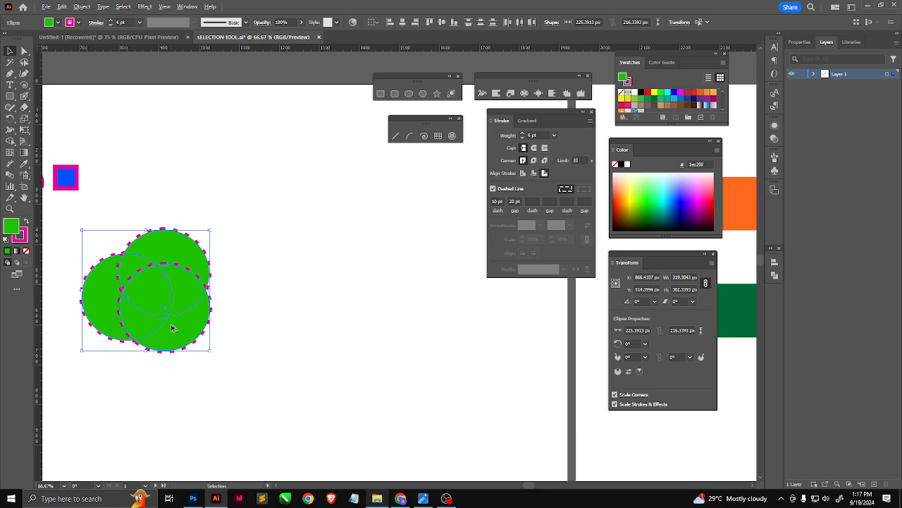
scroll(170, 321, down, 3)
drag(169, 316, 207, 357)
scroll(230, 278, down, 3)
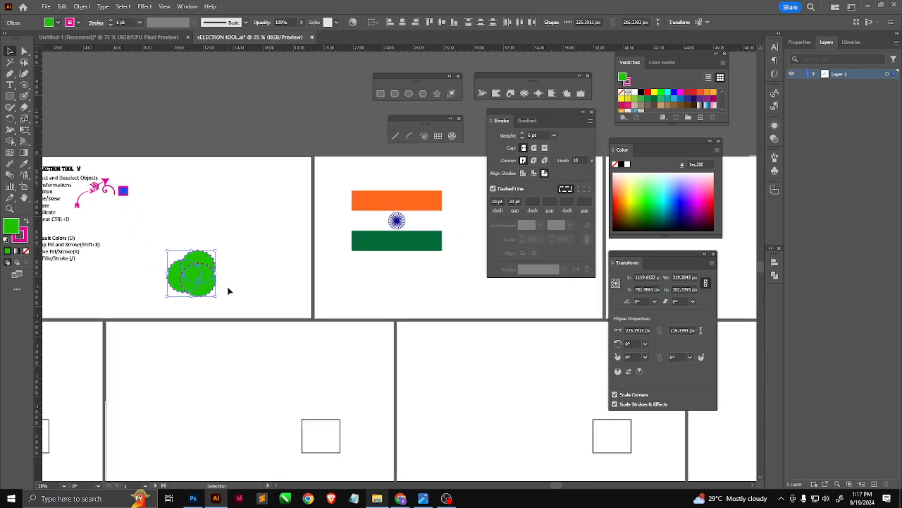
- Paste a copy of the three circles onto the Indian flag artboard and delete the pasted copy
drag(159, 315, 157, 316)
key(a)
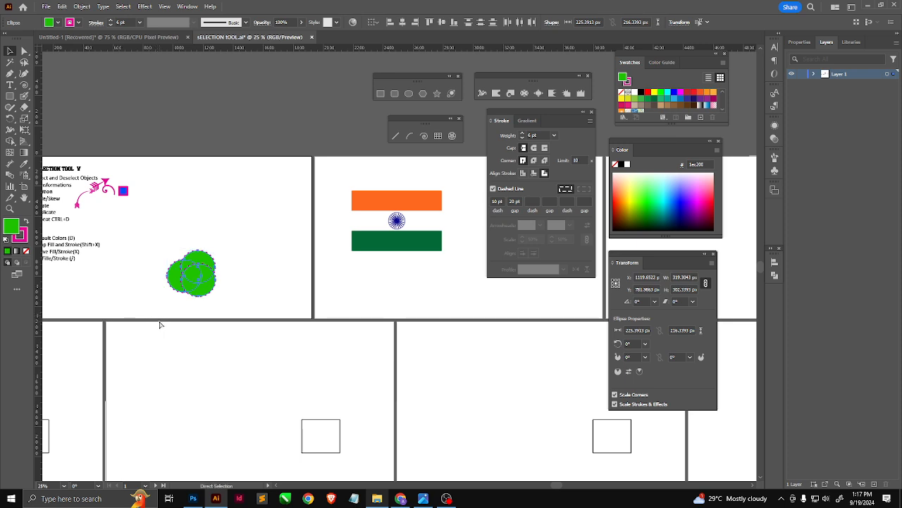
key(ctrl+v)
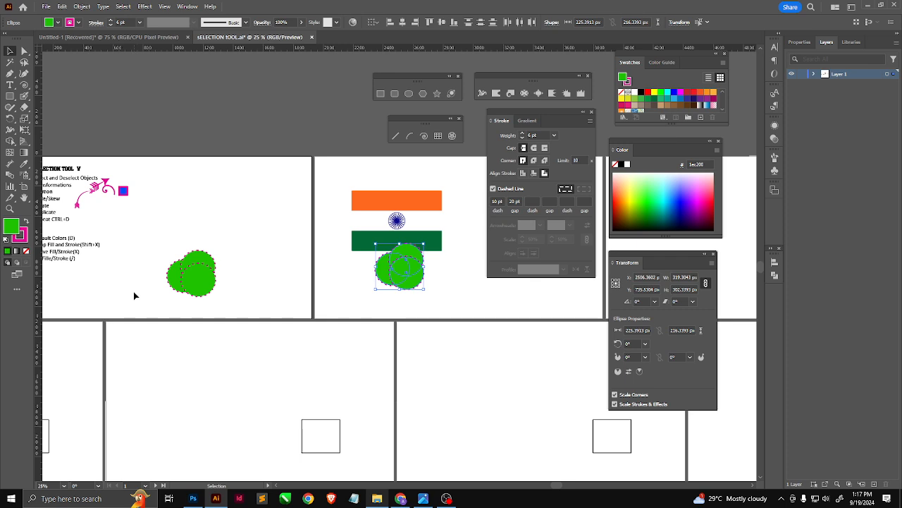
key(Delete)
- Duplicate the three green circles beside the originals at about X 1568 px, Y 847 px
drag(211, 240, 132, 315)
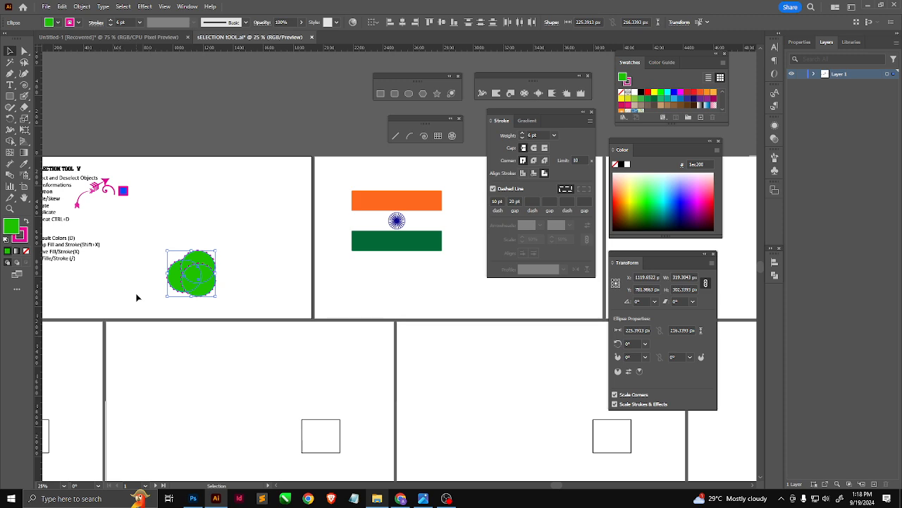
key(ctrl)
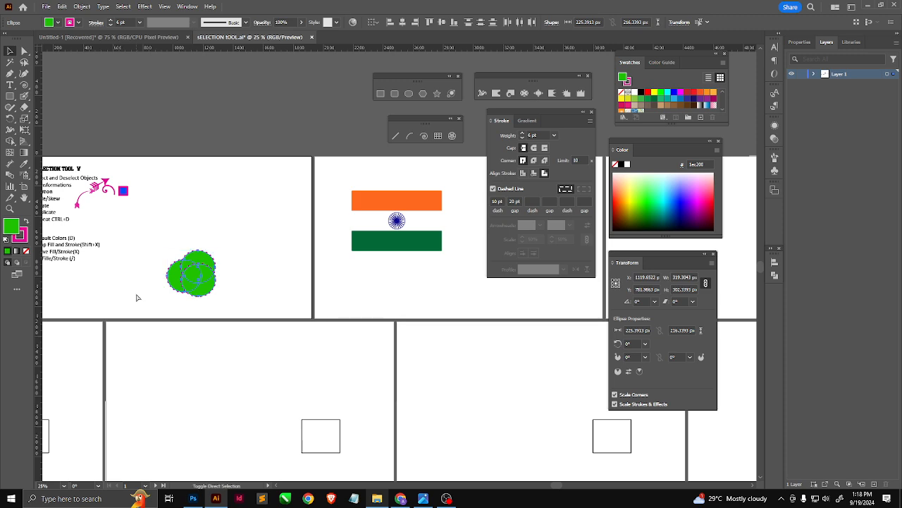
drag(191, 287, 259, 296)
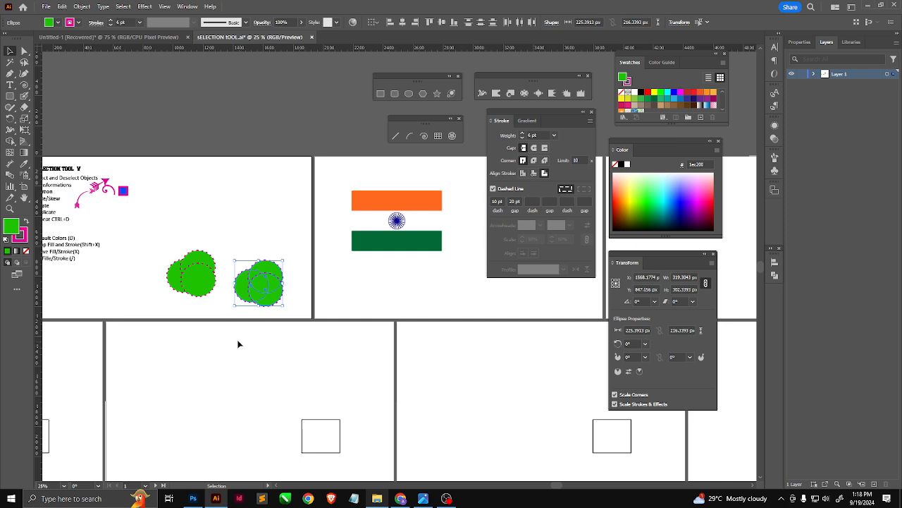
- Paste the duplicated circle group at the same position on all artboards and review the artboards
key(a)
key(v)
key(ctrl)
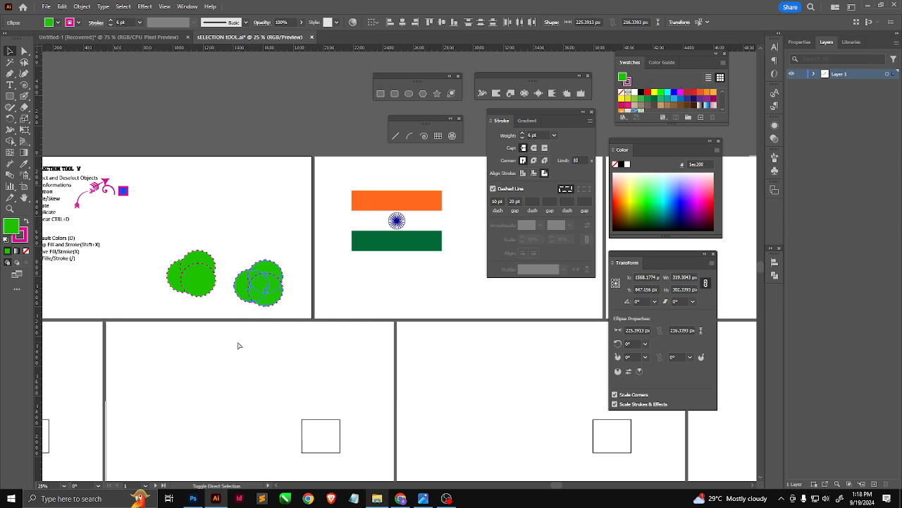
key(ctrl+alt+shift+v)
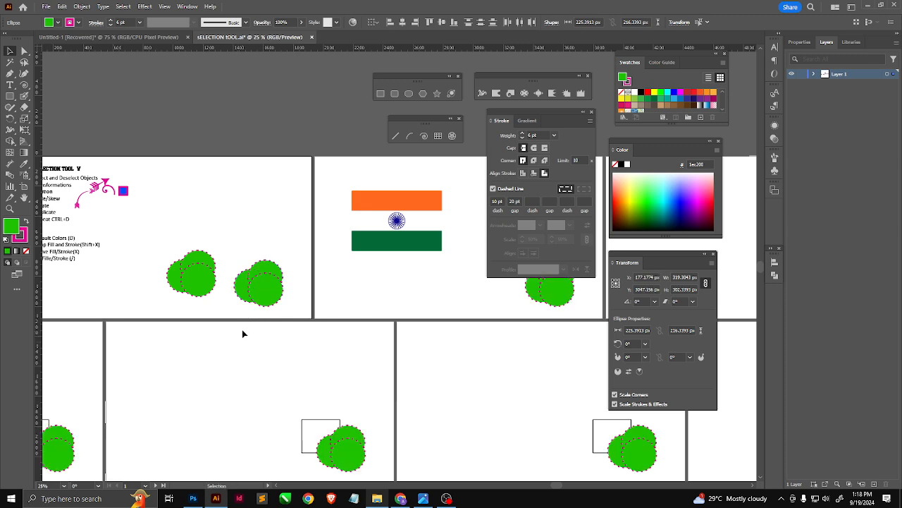
scroll(266, 288, down, 3)
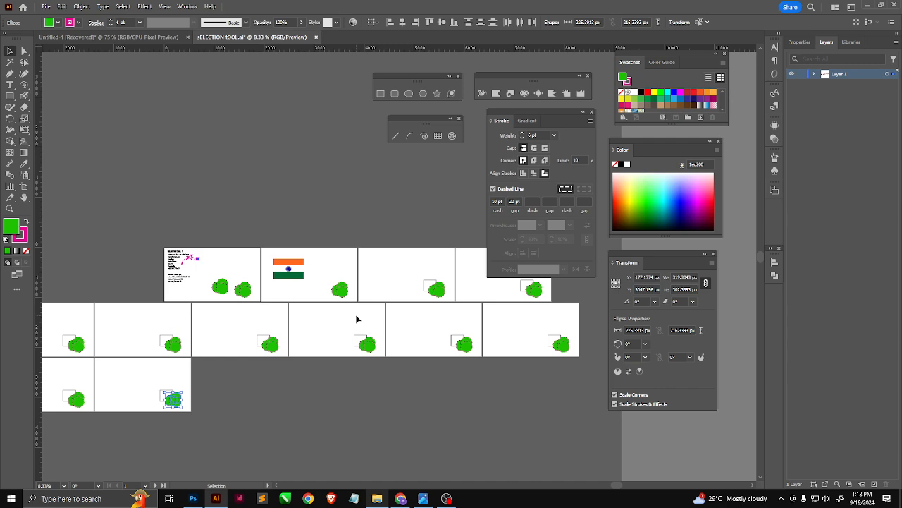
scroll(296, 332, up, 3)
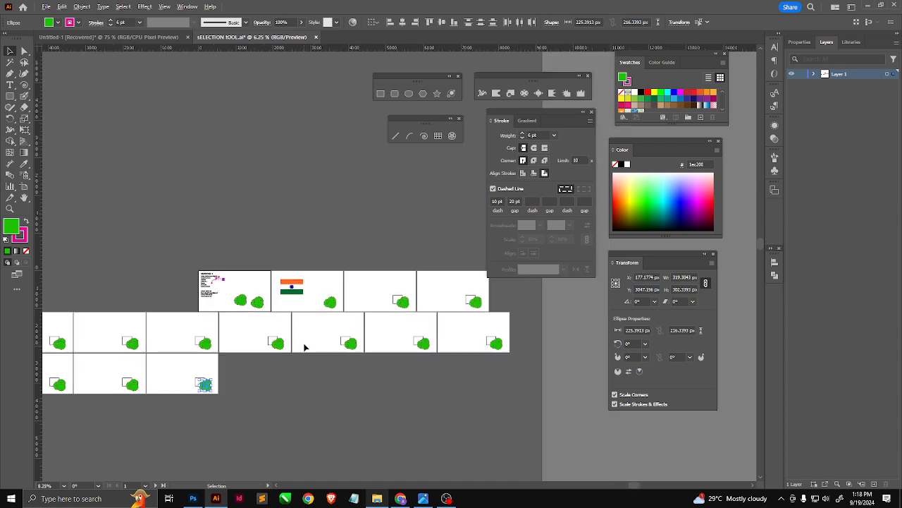
- Delete the pasted circles and the outlined square from the artboard just below the notes artboard
scroll(368, 279, up, 2)
drag(234, 333, 469, 108)
drag(134, 256, 252, 346)
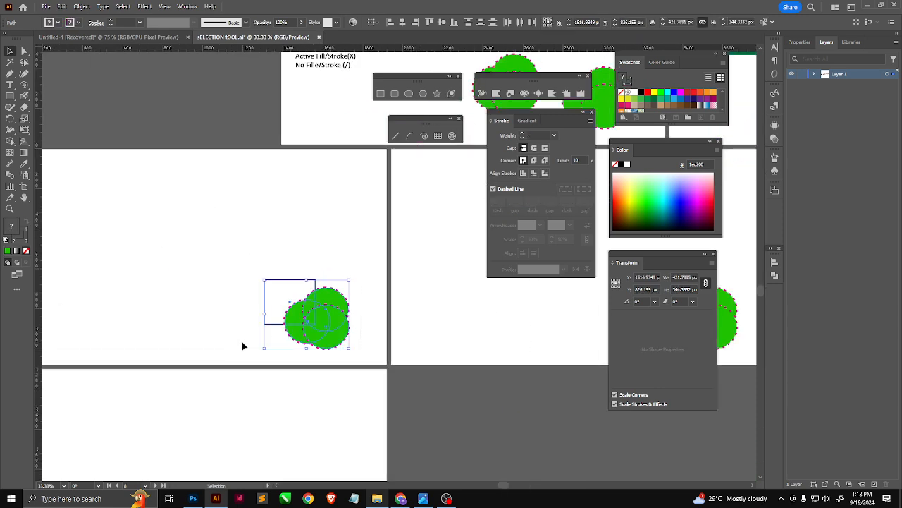
key(Delete)
- Draw a rectangle about 702 by 256 px on the cleared artboard and apply the default fill and stroke
drag(172, 258, 329, 272)
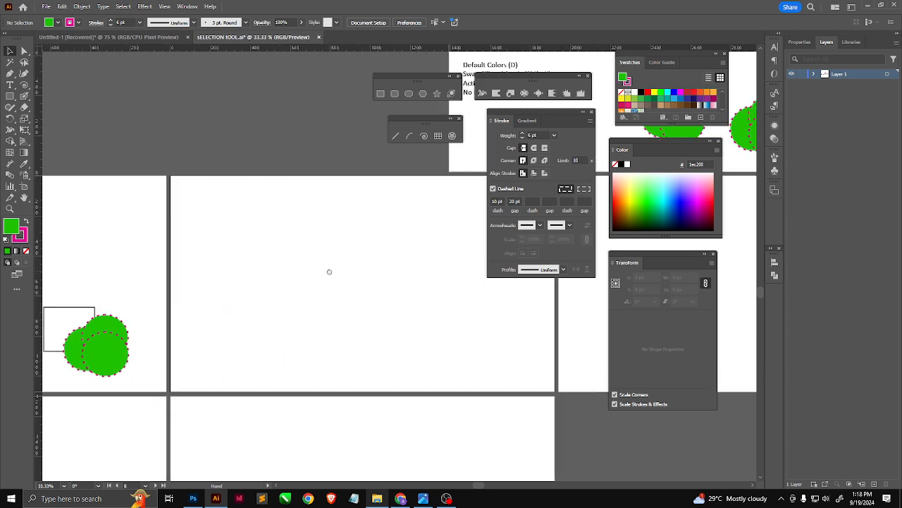
scroll(467, 254, up, 1)
scroll(358, 279, down, 1)
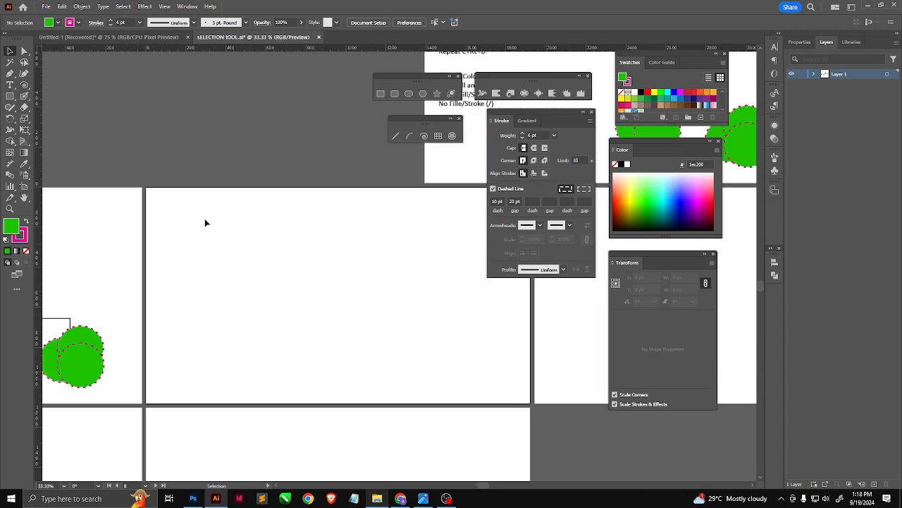
click(10, 95)
mouse_move(263, 232)
mouse_down()
mouse_move(416, 292)
mouse_move(399, 293)
mouse_move(403, 284)
mouse_up()
key(d)
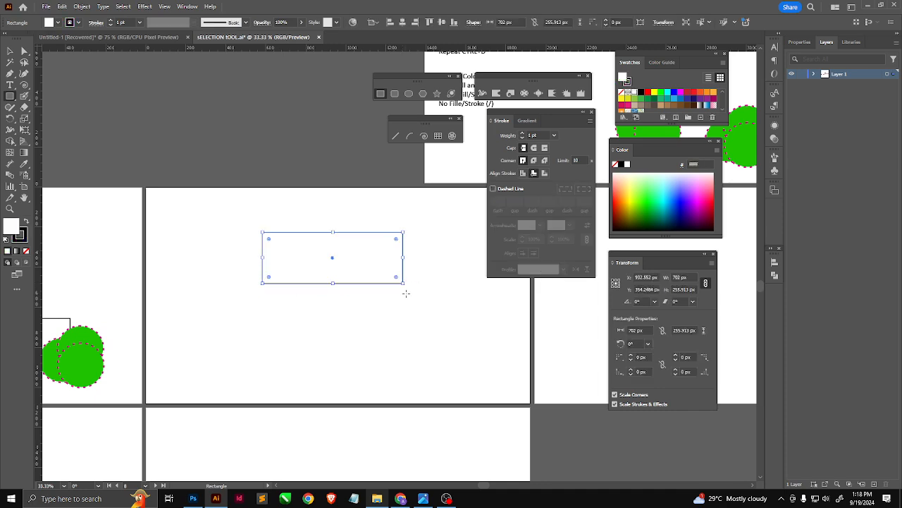
- Duplicate the rectangle straight down so the copy's top edge meets the original's bottom edge
scroll(403, 282, up, 2)
key(v)
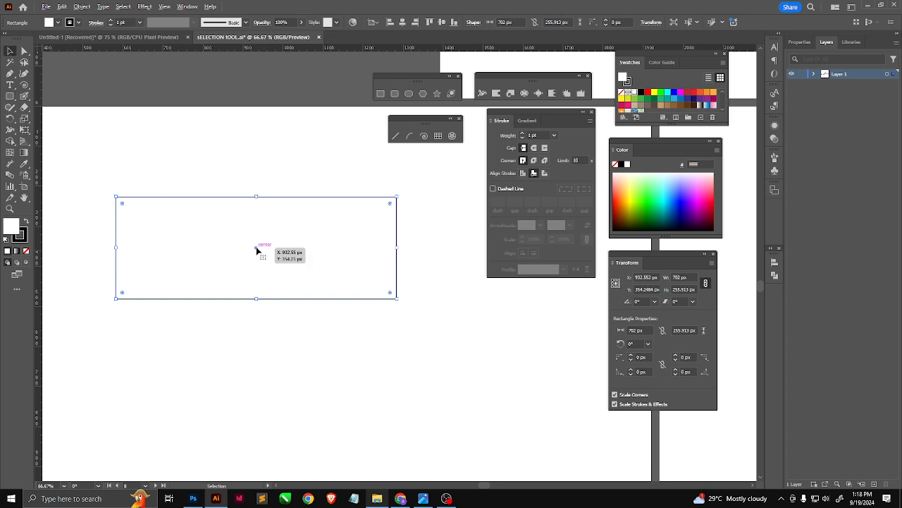
drag(259, 255, 265, 350)
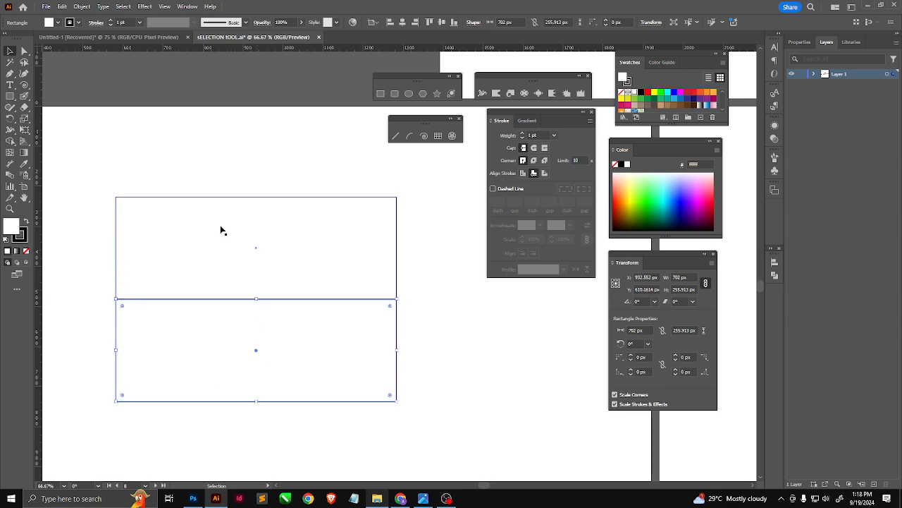
- Show the document grid and turn on Snap to Grid
click(164, 7)
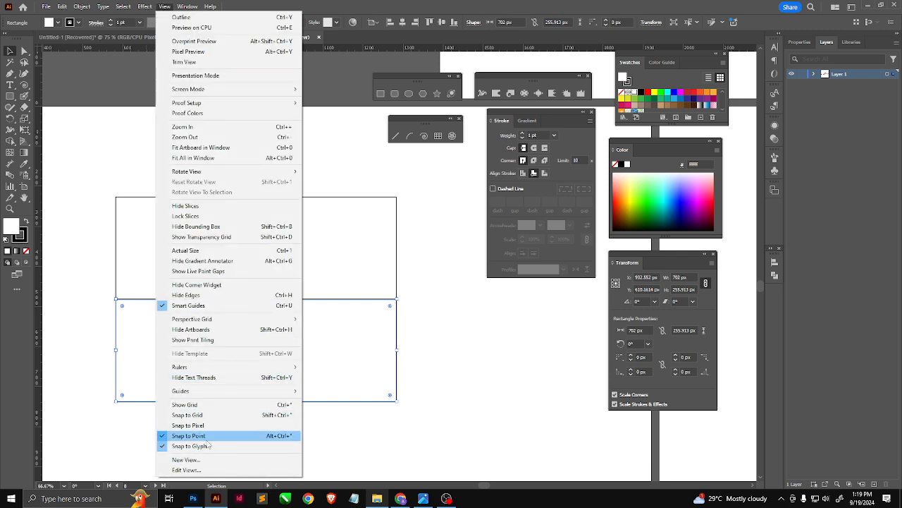
click(198, 406)
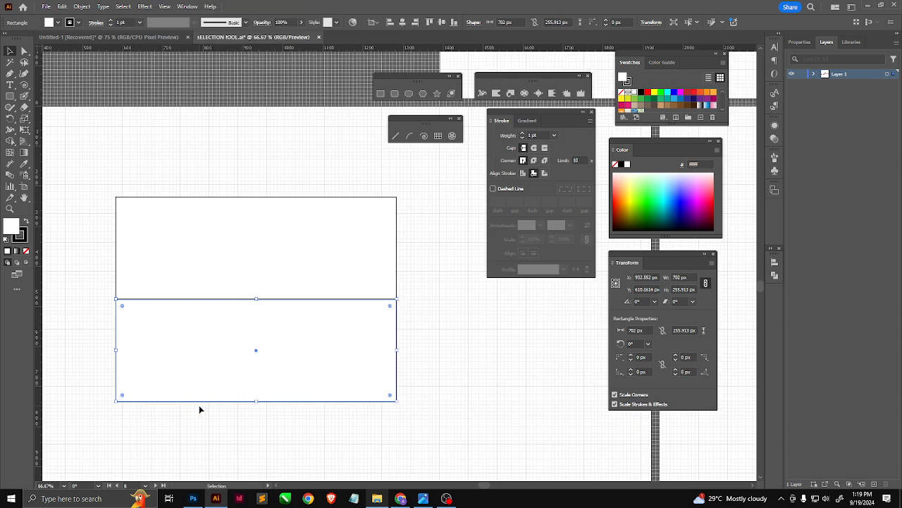
click(163, 6)
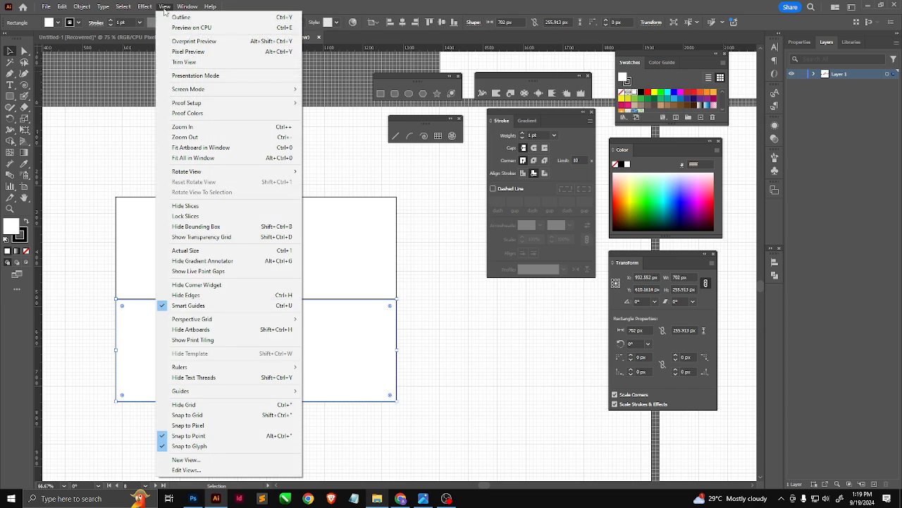
click(187, 414)
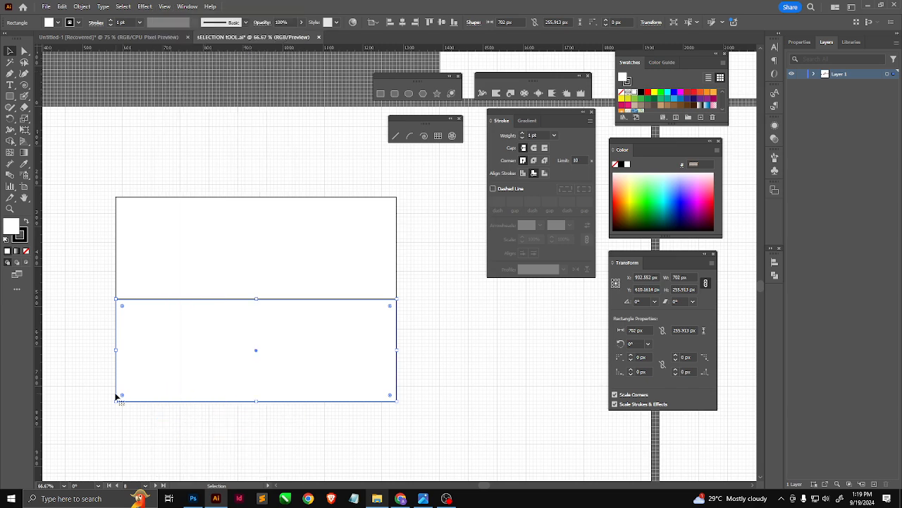
- Try moving the lower rectangle to about X 950 px, Y 644 px with its corner snapped to the grid, and undo the move
scroll(118, 396, up, 2)
drag(139, 356, 160, 375)
scroll(141, 437, up, 6)
scroll(176, 379, down, 4)
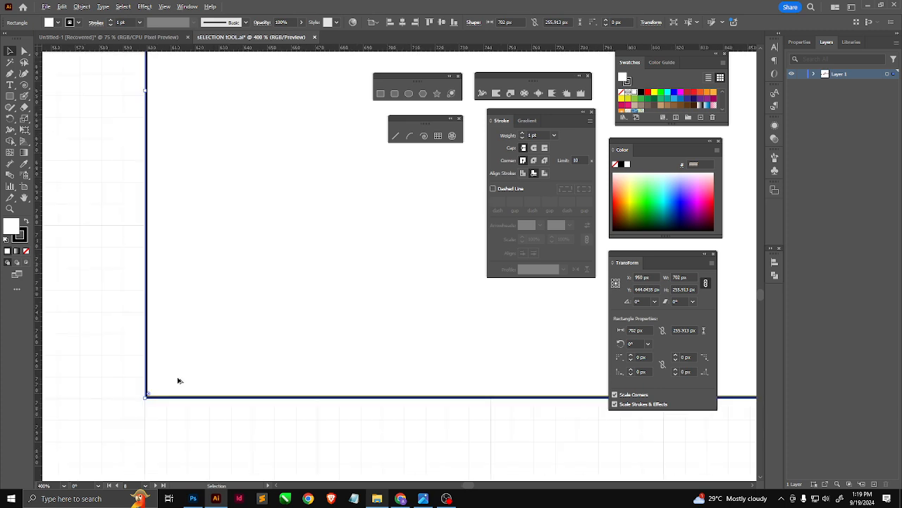
scroll(177, 381, down, 5)
drag(195, 324, 152, 194)
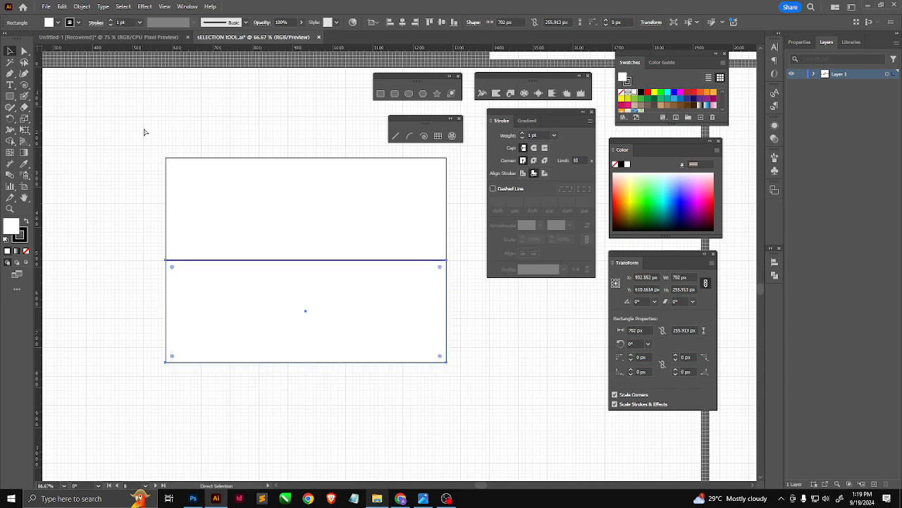
- Hide the document grid and turn off Snap to Grid
click(165, 7)
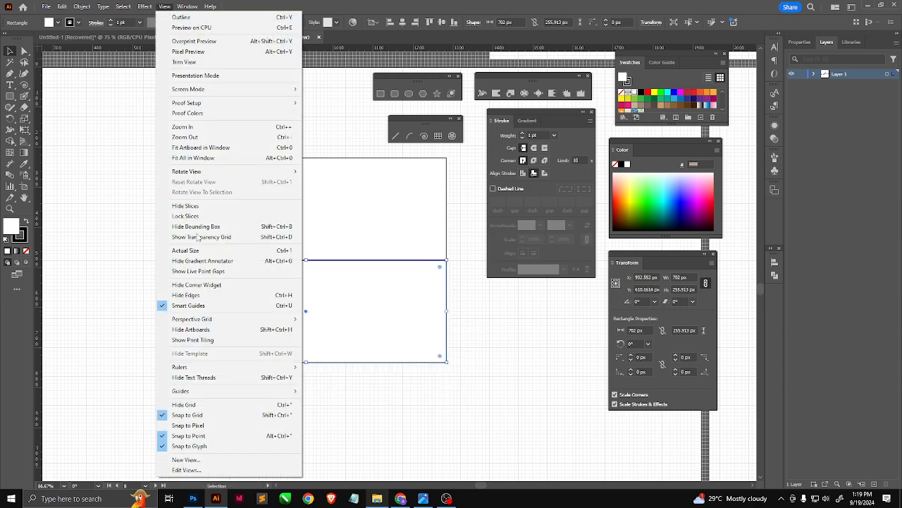
click(199, 412)
click(165, 7)
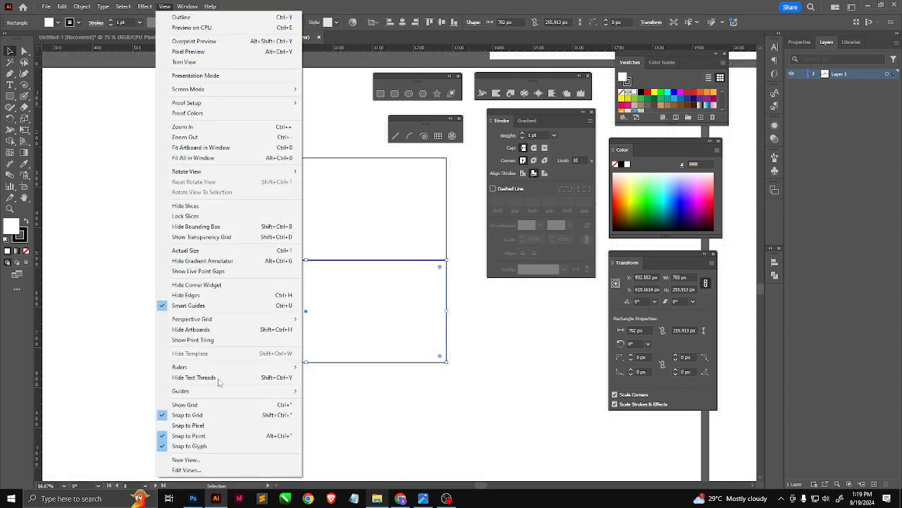
click(203, 417)
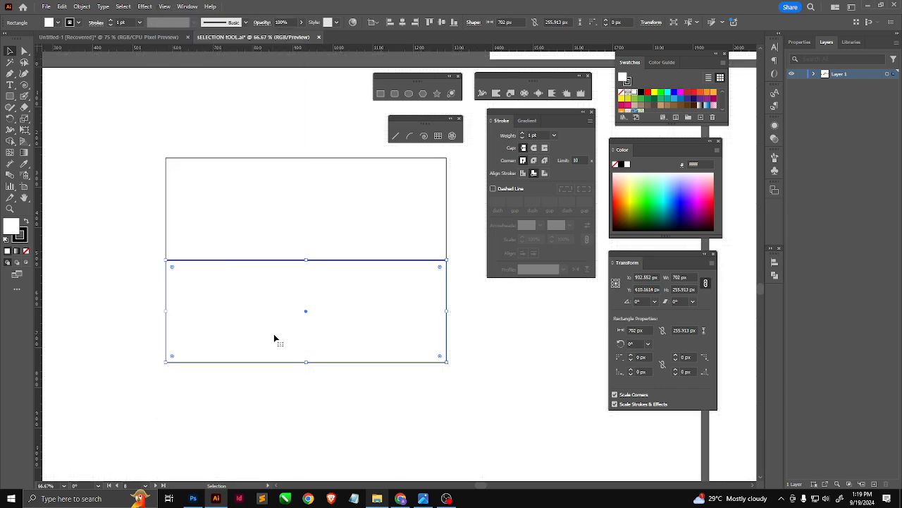
- Duplicate the lower rectangle directly beneath itself to complete a stack of three equal bands
click(471, 353)
drag(388, 291, 385, 397)
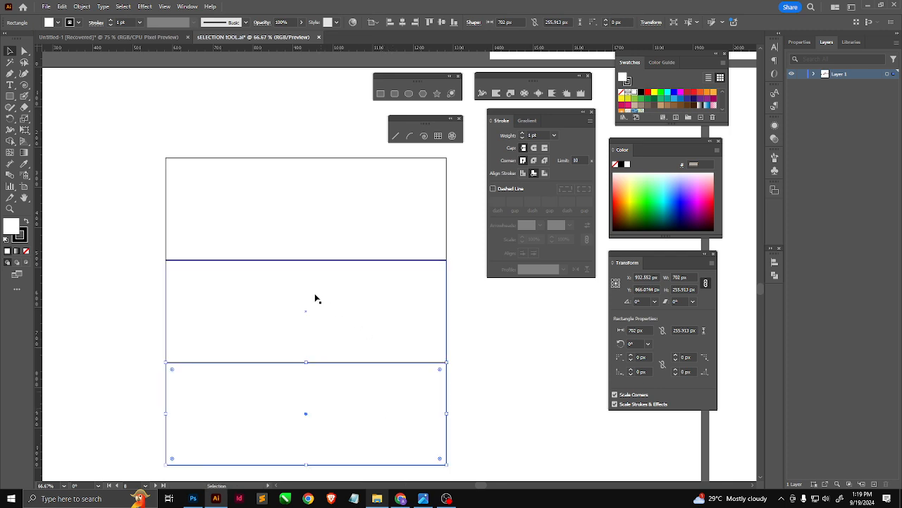
- Select the three stacked rectangles together and set their overall width to 300 px with proportions linked
scroll(315, 310, down, 2)
key(ctrl+a)
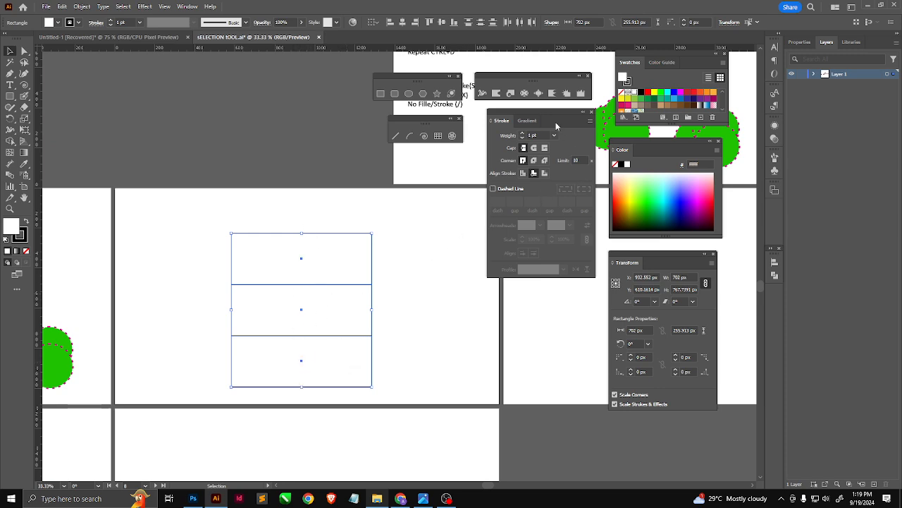
click(676, 277)
text(3)
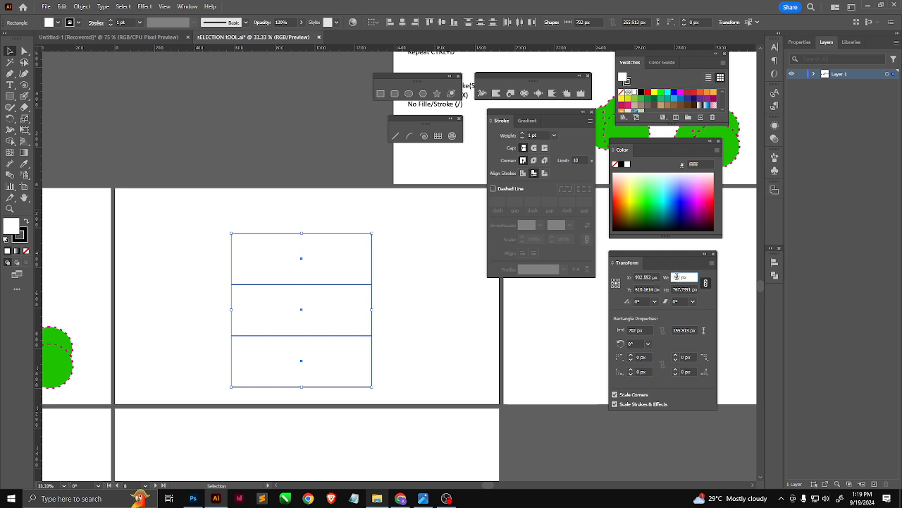
text(00)
key(Tab)
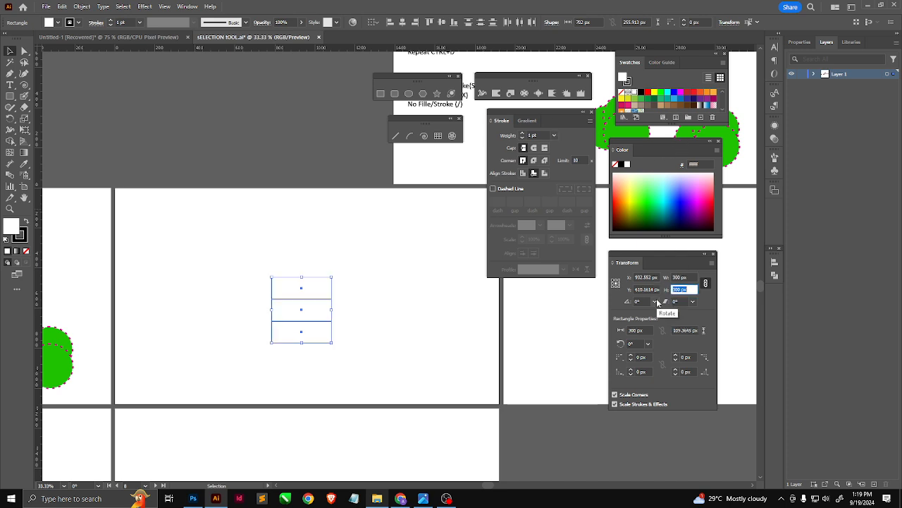
- Unlink the width and height proportions and set the stack's overall height to 200 px
click(705, 284)
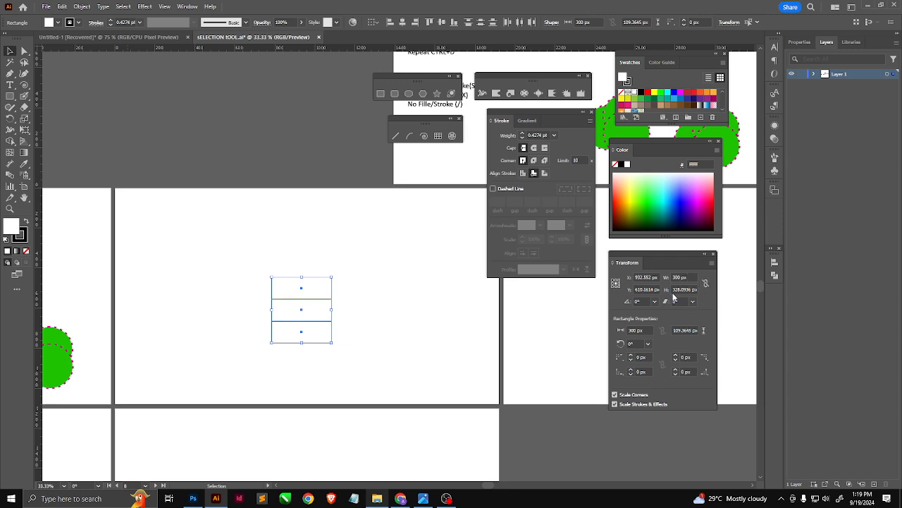
click(674, 289)
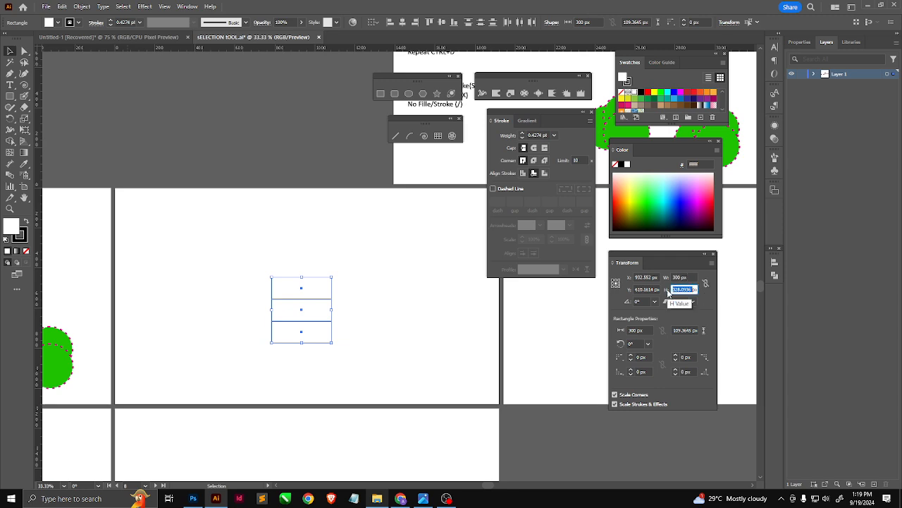
text(200)
key(Tab)
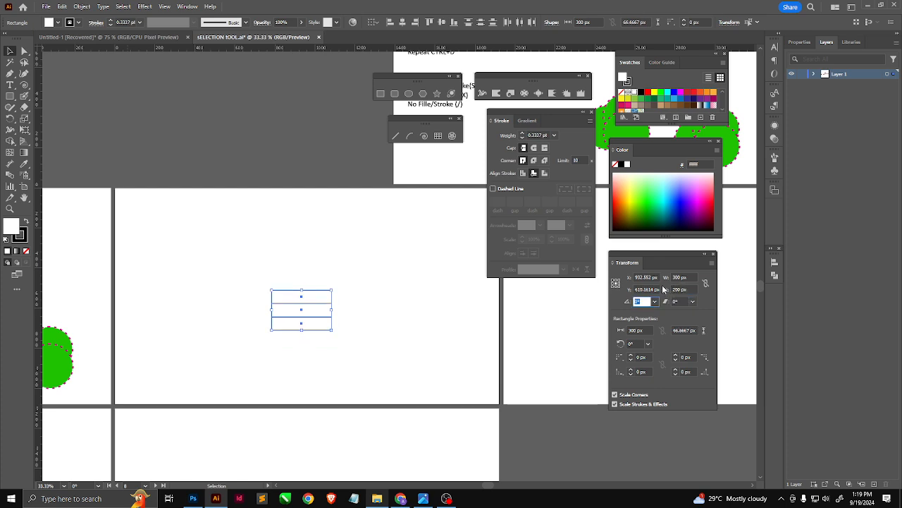
- Try setting the overall width of the three rectangles to 900 px with the proportions unlinked
drag(348, 281, 186, 384)
click(678, 277)
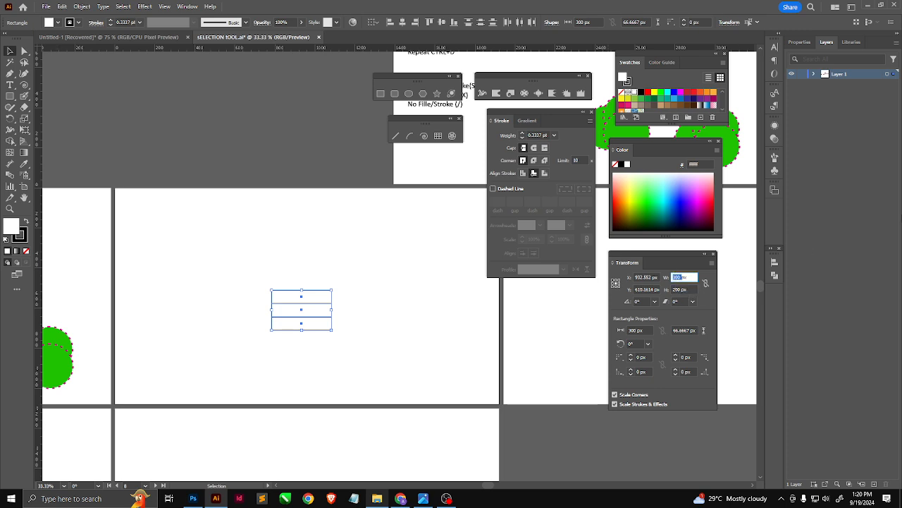
text(900)
key(Return)
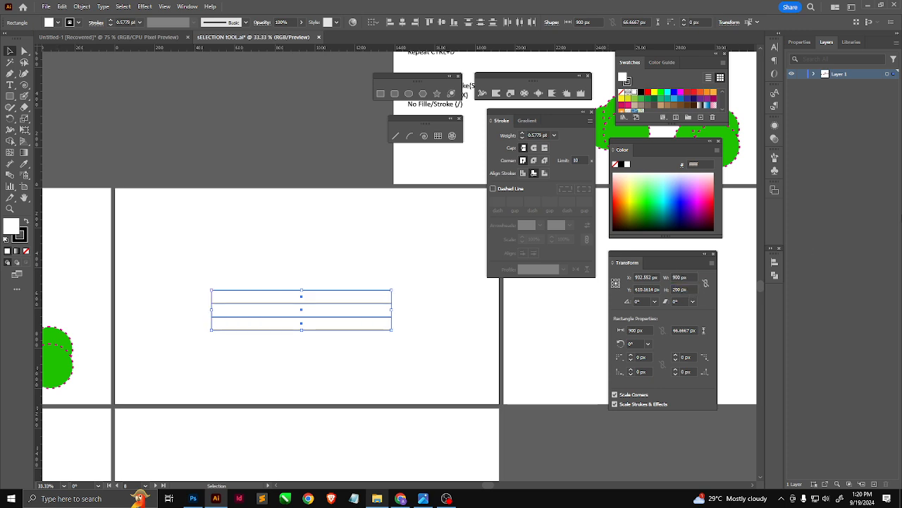
- Undo the uneven widening and set the stack's overall width to 900 px with width and height proportions linked
click(705, 284)
key(ctrl+z)
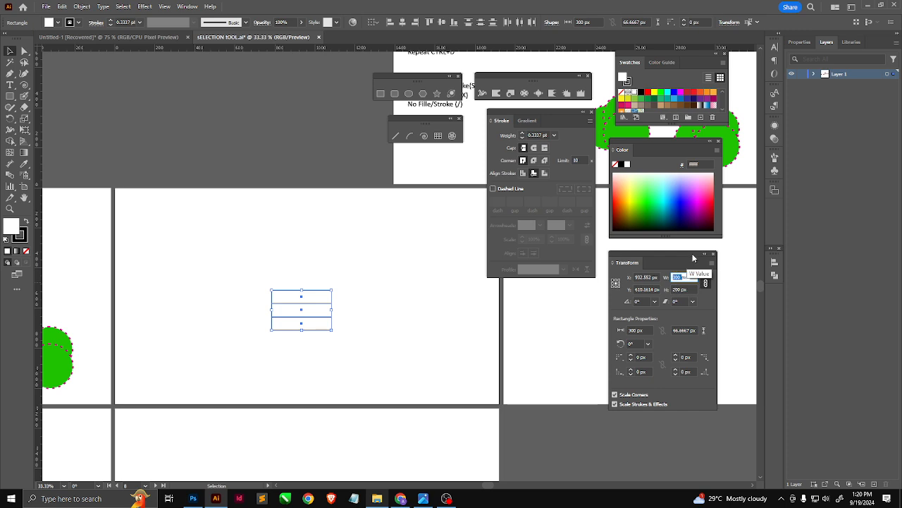
text(900)
key(Tab)
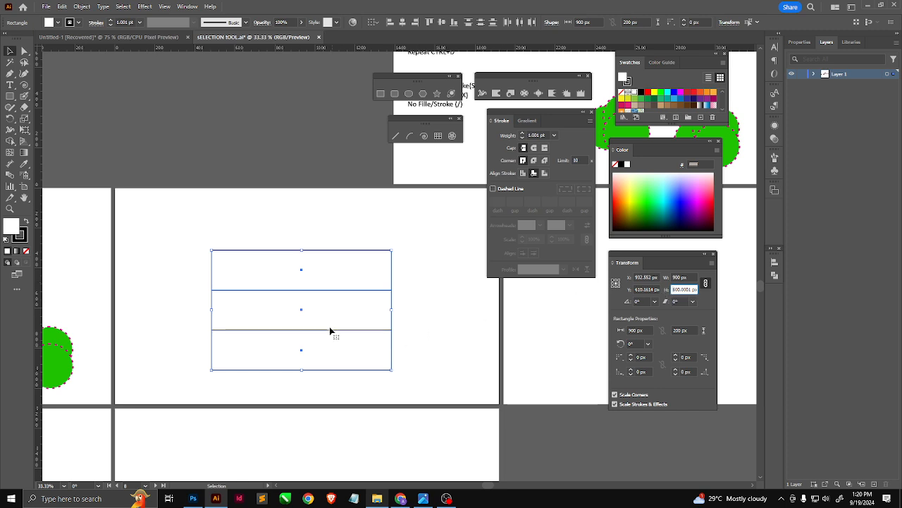
- Move the three-rectangle stack up and left to about X 875 px, Y 525 px, and deselect it
drag(409, 243, 198, 382)
drag(306, 315, 293, 295)
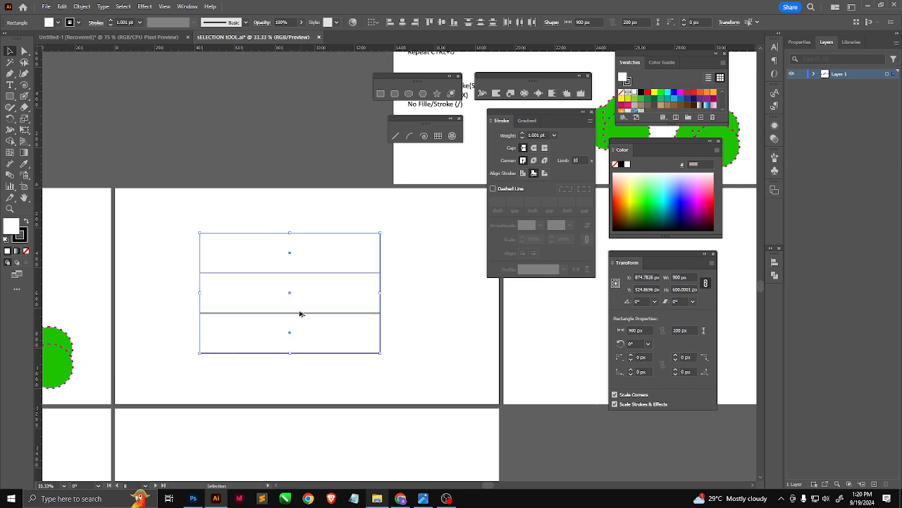
scroll(286, 287, up, 1)
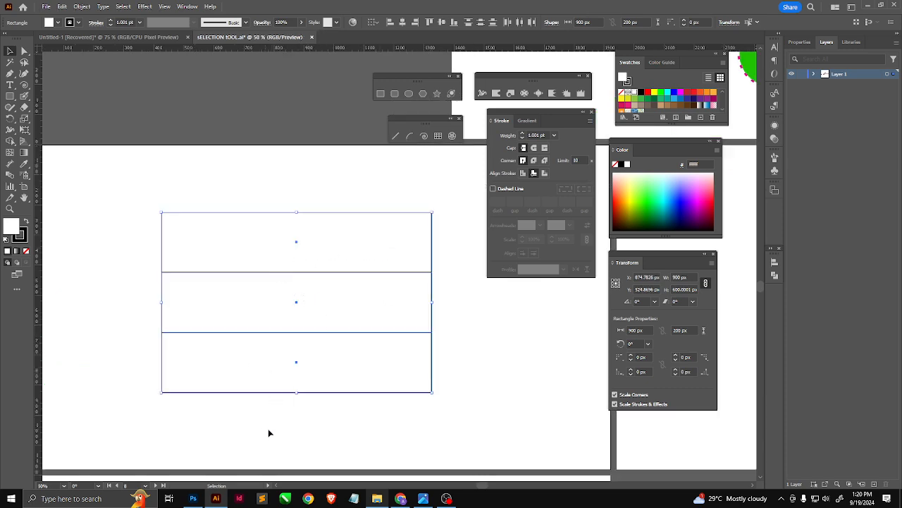
click(470, 385)
- Give the top rectangle the orange fill sampled with the Eyedropper from the finished reference flag
click(342, 244)
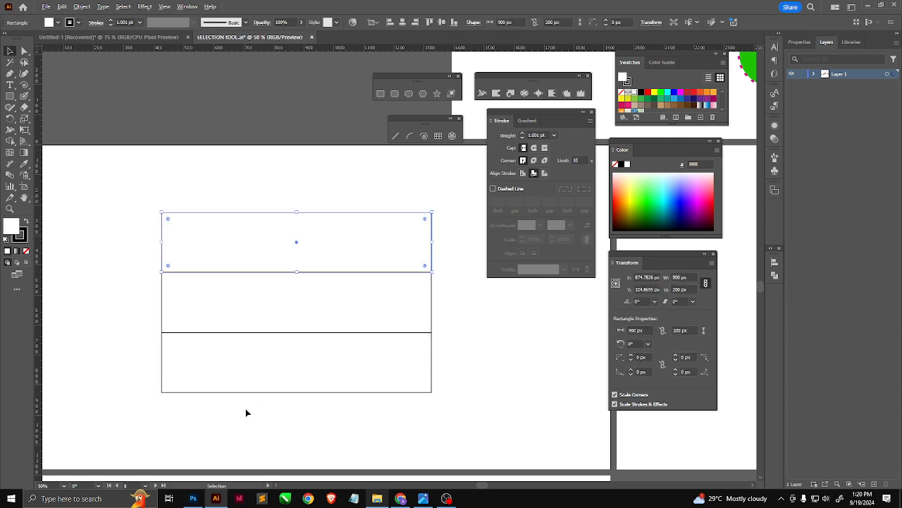
scroll(246, 411, down, 1)
scroll(194, 401, down, 1)
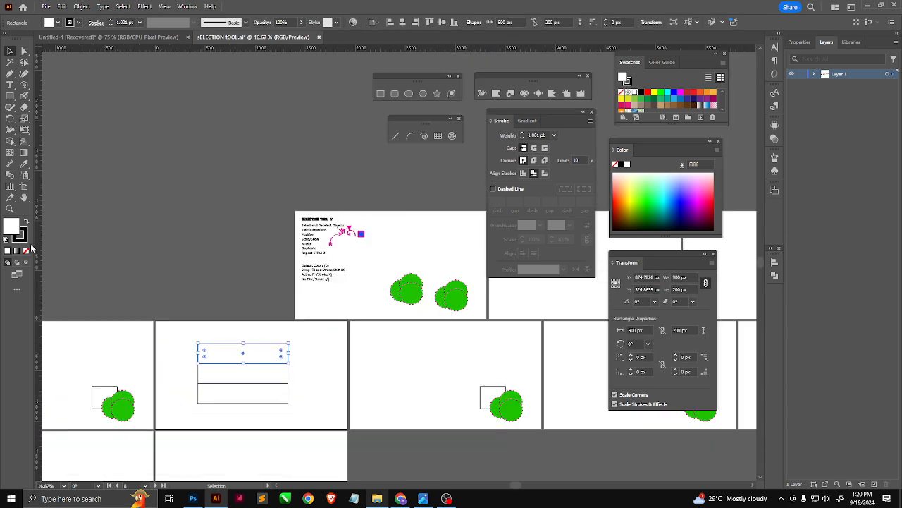
key(i)
drag(285, 296, 166, 261)
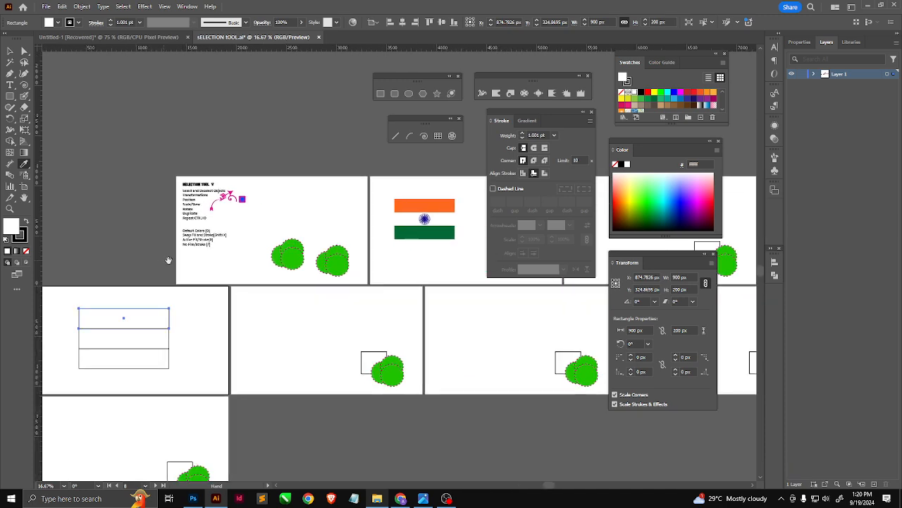
click(400, 207)
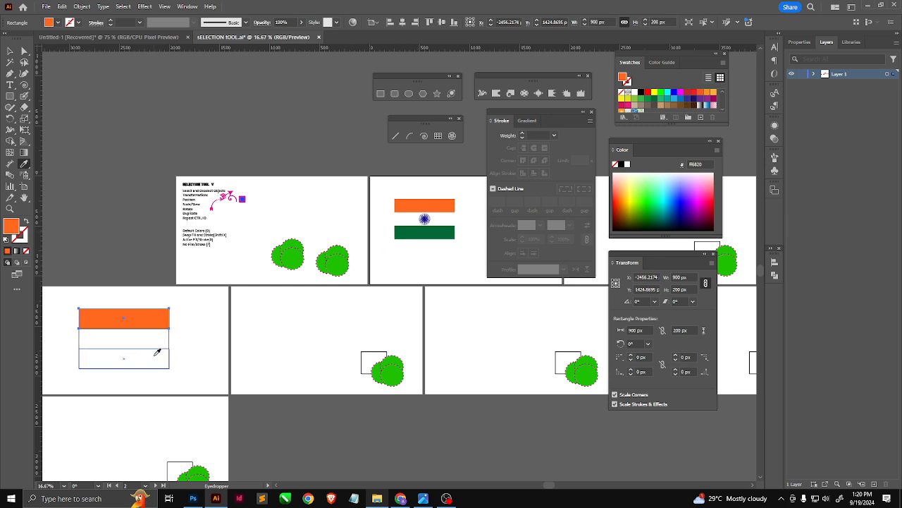
key(v)
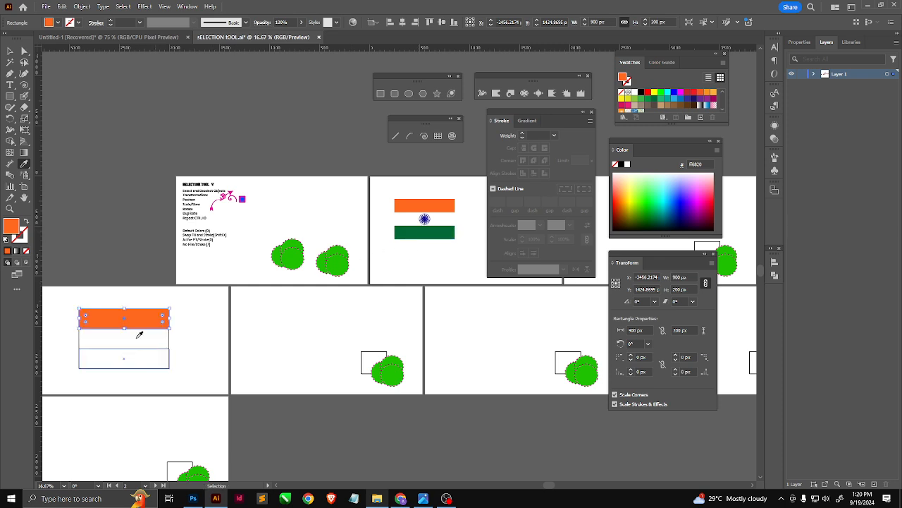
- Give the bottom rectangle the dark green fill sampled with the Eyedropper from the reference flag's lower band
click(26, 164)
key(v)
click(126, 367)
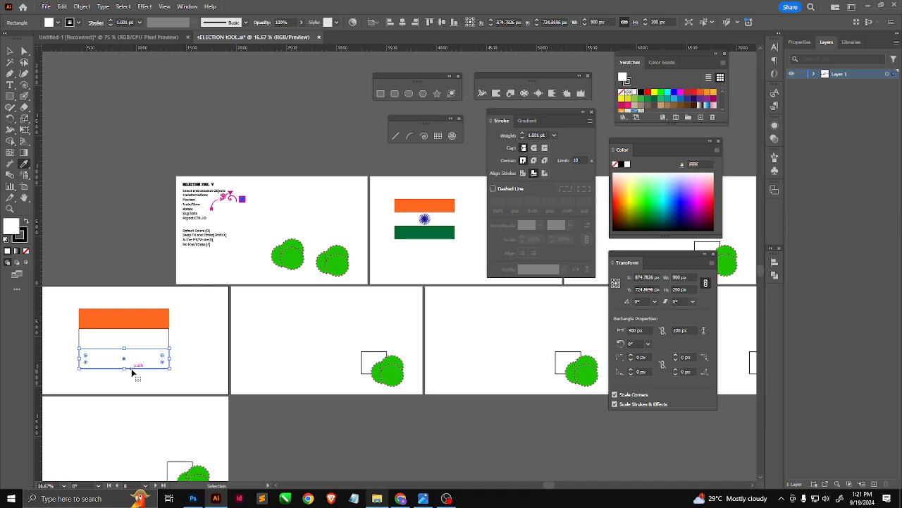
key(i)
click(419, 233)
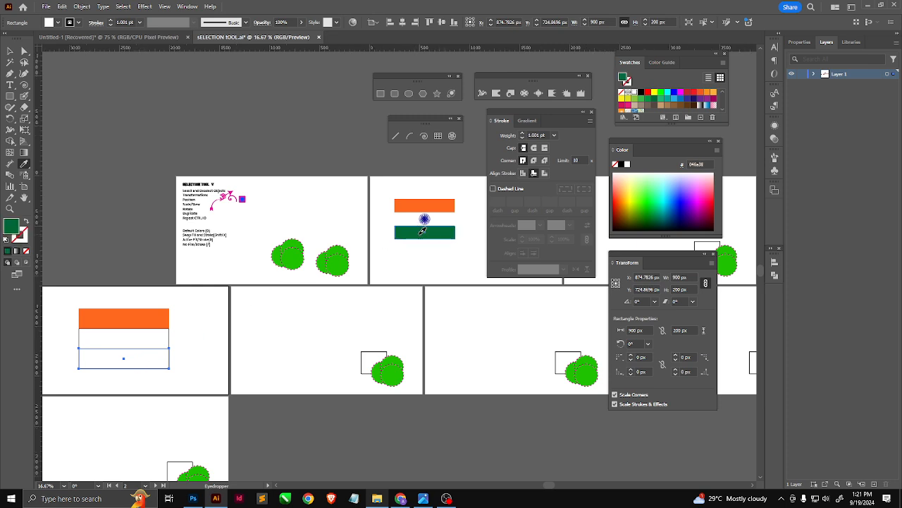
- Give the middle rectangle the strokeless white appearance sampled from the reference flag's middle band
ctrl+click(125, 339)
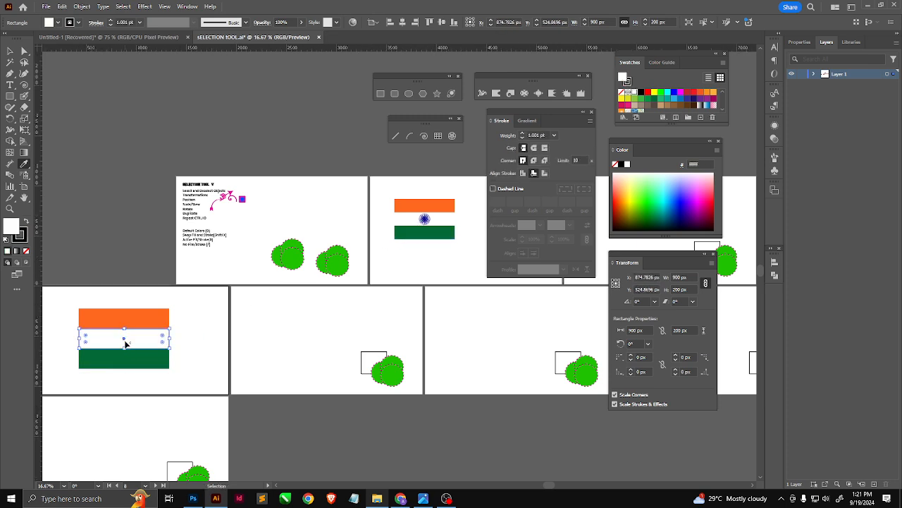
click(453, 215)
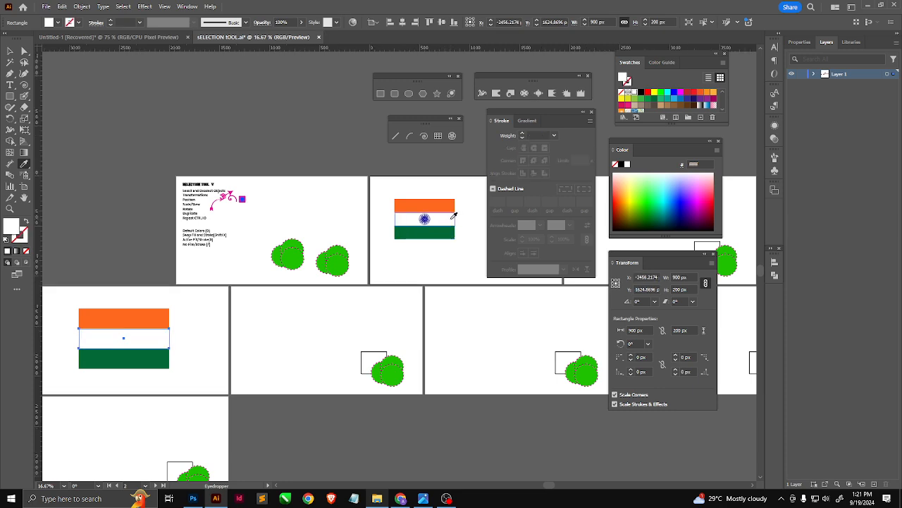
click(10, 51)
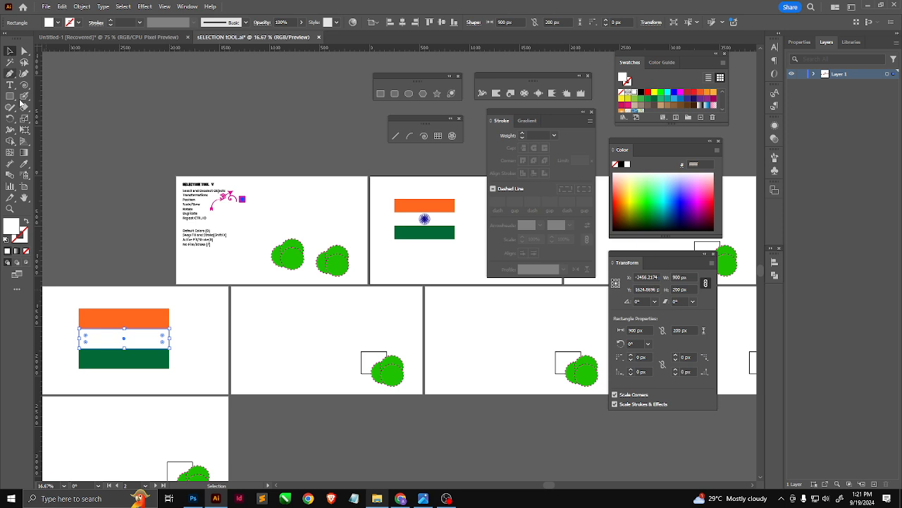
- Select all three coloured flag bands together
scroll(103, 368, up, 1)
scroll(102, 368, up, 1)
click(261, 378)
scroll(247, 294, up, 2)
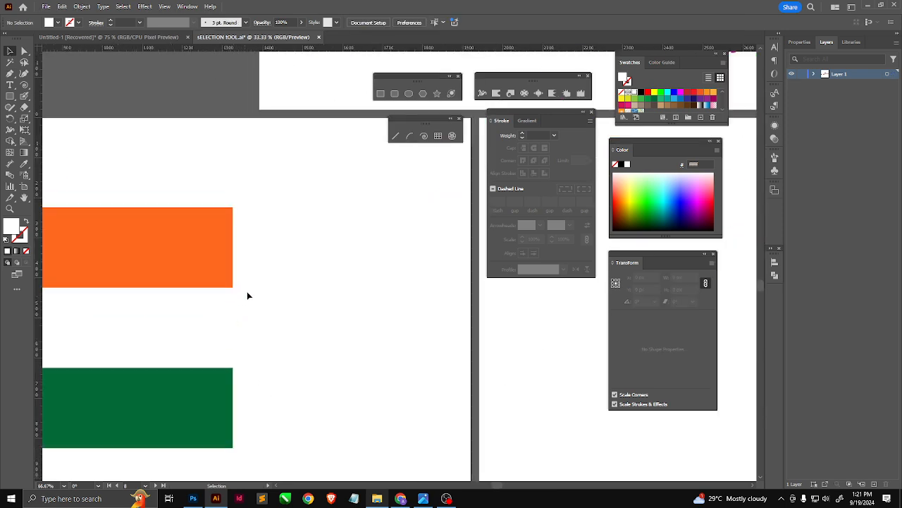
drag(270, 249, 159, 427)
scroll(290, 353, down, 2)
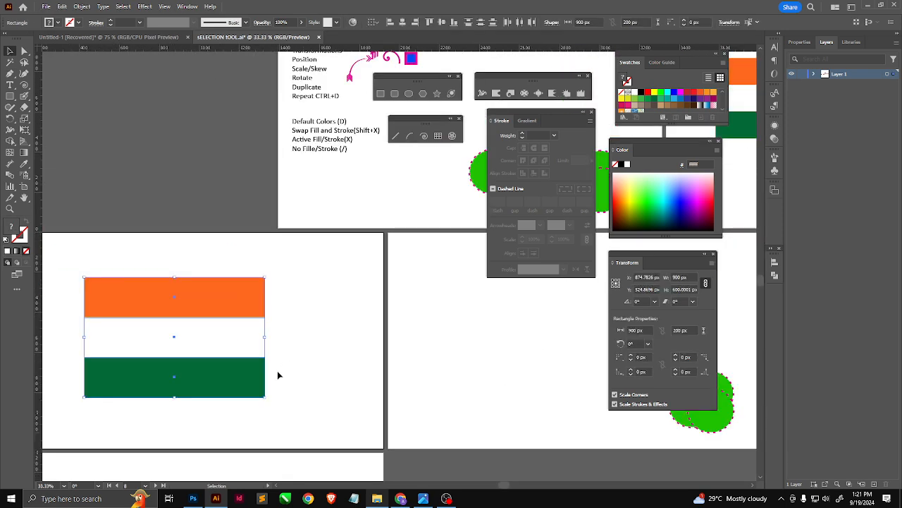
scroll(145, 423, up, 2)
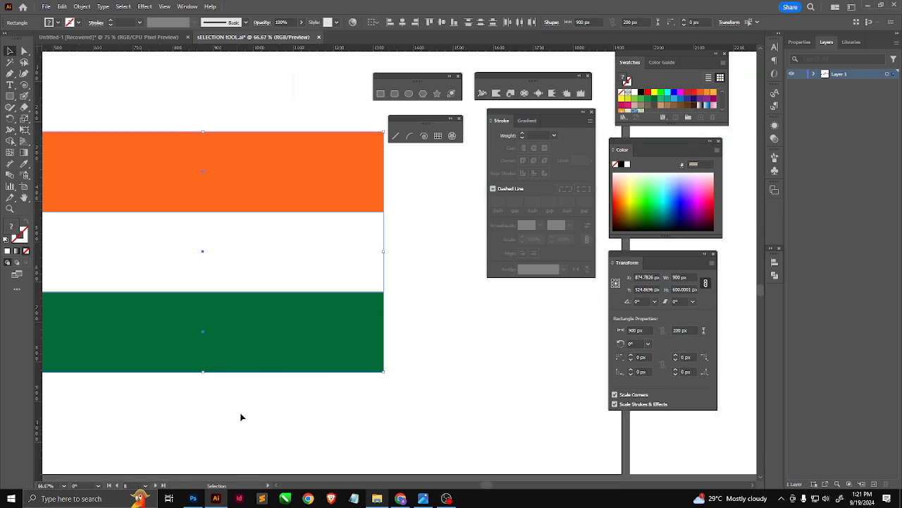
scroll(114, 285, down, 1)
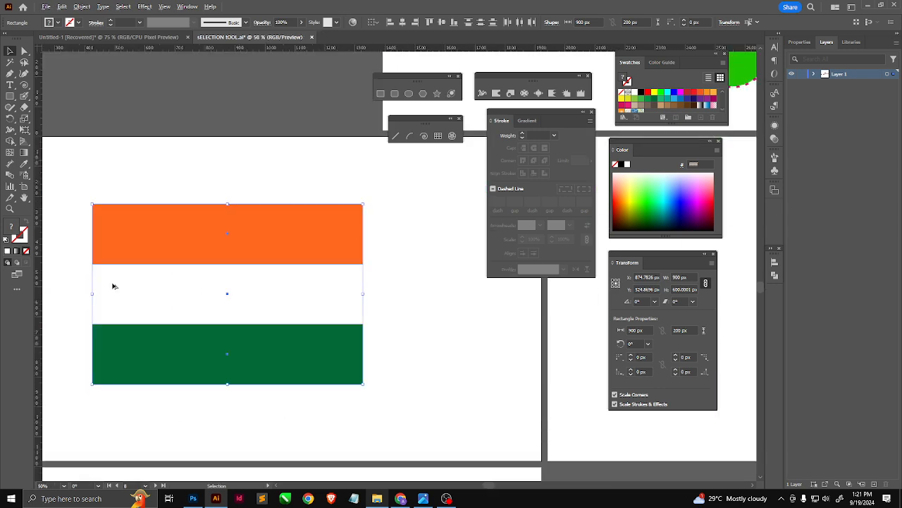
- Start drawing a polar grid from the flag's centre and remove all of its concentric dividers
click(452, 136)
scroll(229, 336, up, 2)
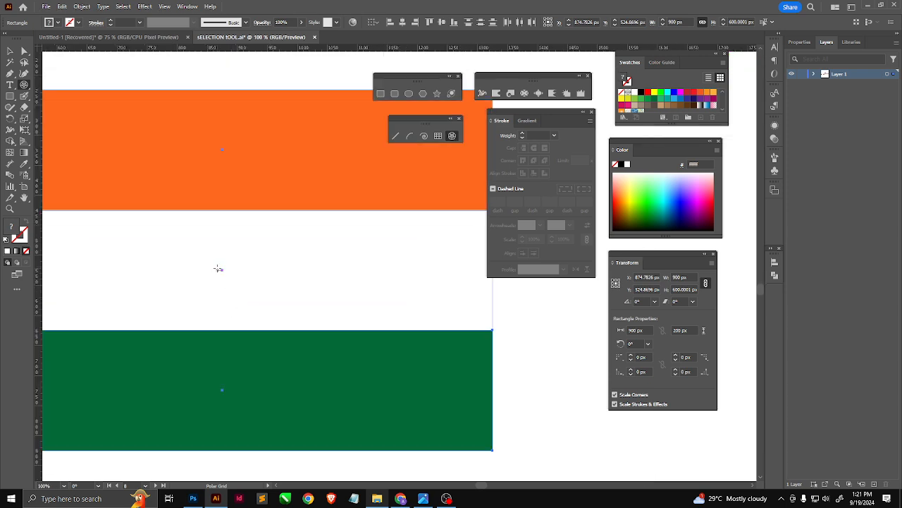
drag(221, 270, 358, 409)
key(Down)
key(Down)
key(Down)
key(Down)
key(Down)
key(Down)
key(Down)
key(Down)
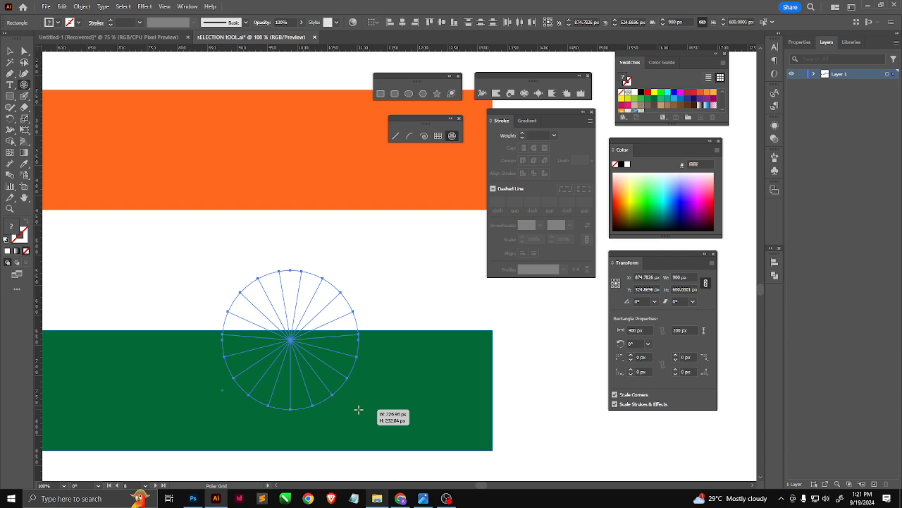
- Remove all radial dividers from the polar grid while it is still being drawn
drag(368, 417, 304, 368)
key(Left)
key(Left)
key(Left)
key(Left)
key(Left)
key(Left)
key(Left)
key(Left)
key(Left)
key(Left)
key(Left)
key(Left)
key(Left)
key(Left)
key(Left)
key(Left)
key(Left)
key(Left)
key(Left)
key(Left)
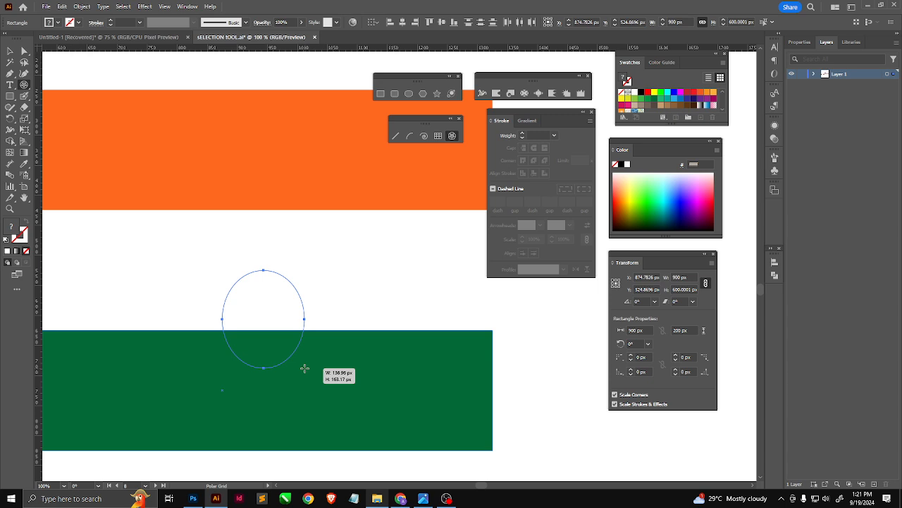
- Increase the polar grid's radial dividers to 24 spokes
key(Right)
key(Right)
key(Right)
key(Right)
key(Right)
drag(304, 368, 305, 369)
key(Right)
key(Right)
key(Right)
key(Right)
key(Right)
key(Right)
key(Right)
key(Right)
key(Right)
key(Right)
key(Right)
key(Right)
key(Right)
key(Right)
key(Right)
key(Right)
key(Right)
key(Right)
key(Right)
key(Right)
key(Right)
key(Right)
- Finish the polar grid as a perfect circle about 168 px across, centred on the white band
key(shift)
key(alt)
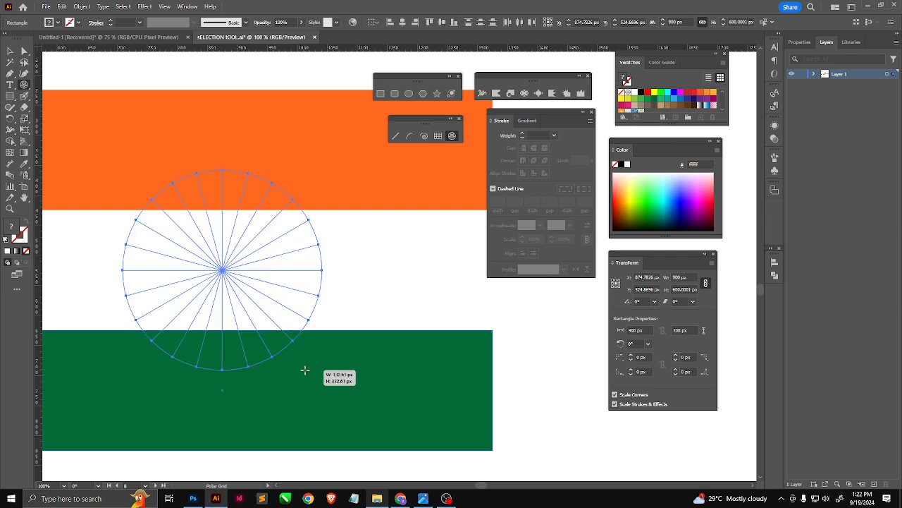
drag(305, 370, 271, 321)
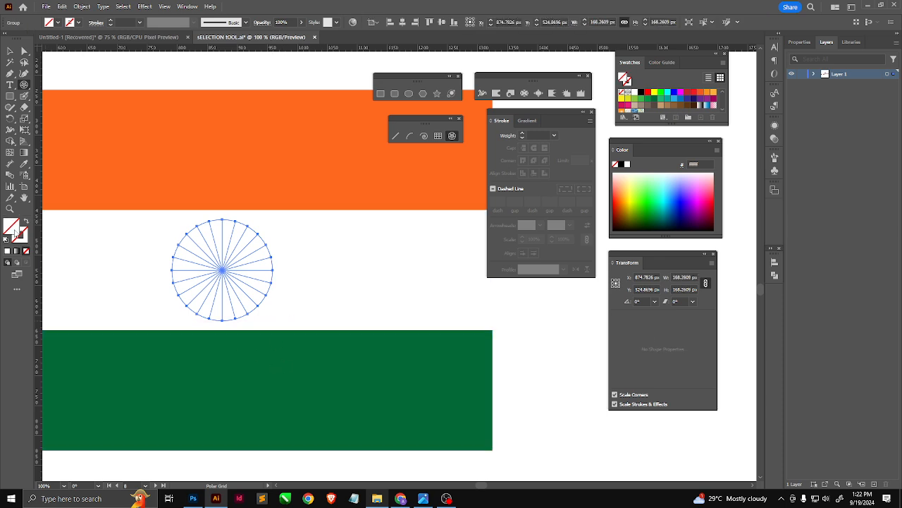
- Reselect the spoked wheel and apply the default white fill and black 1 pt stroke to it
ctrl+click(531, 354)
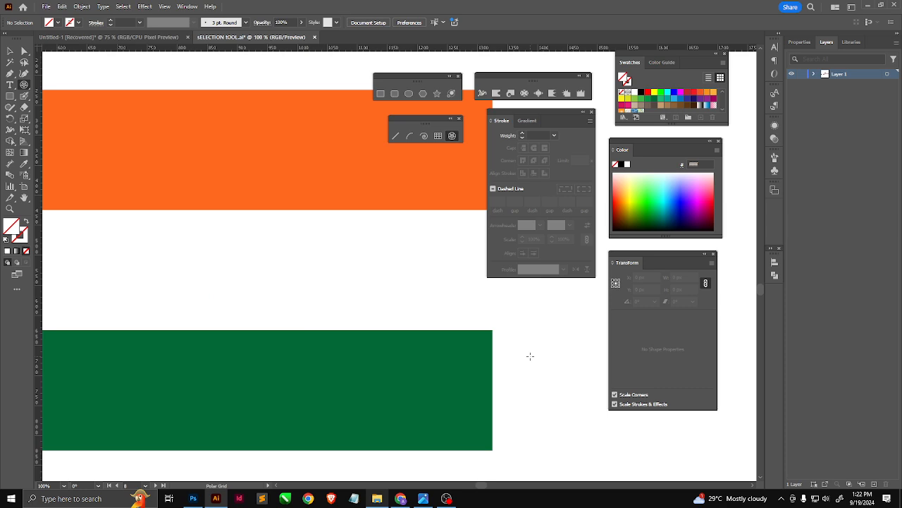
ctrl+click(231, 279)
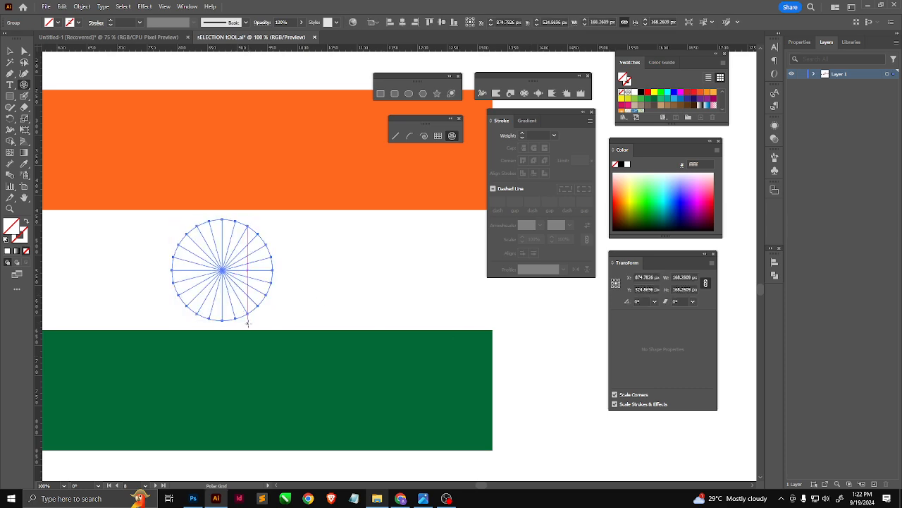
key(d)
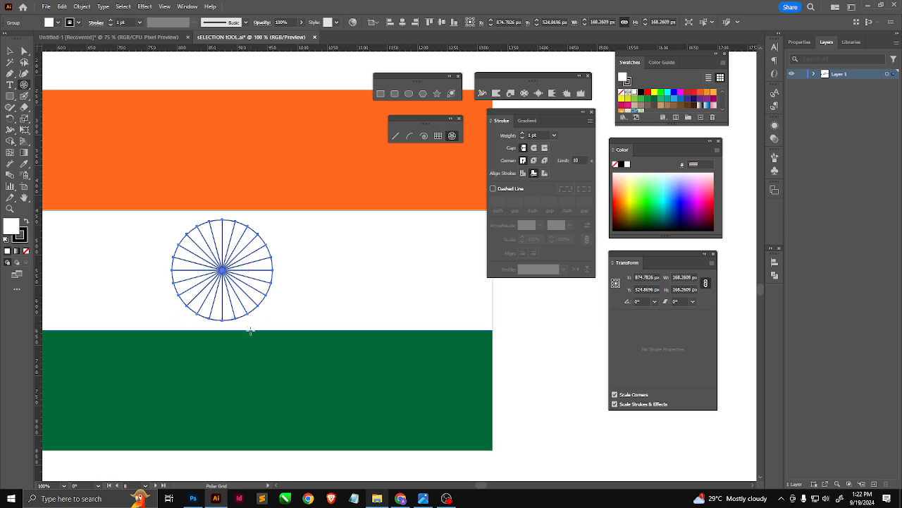
click(10, 51)
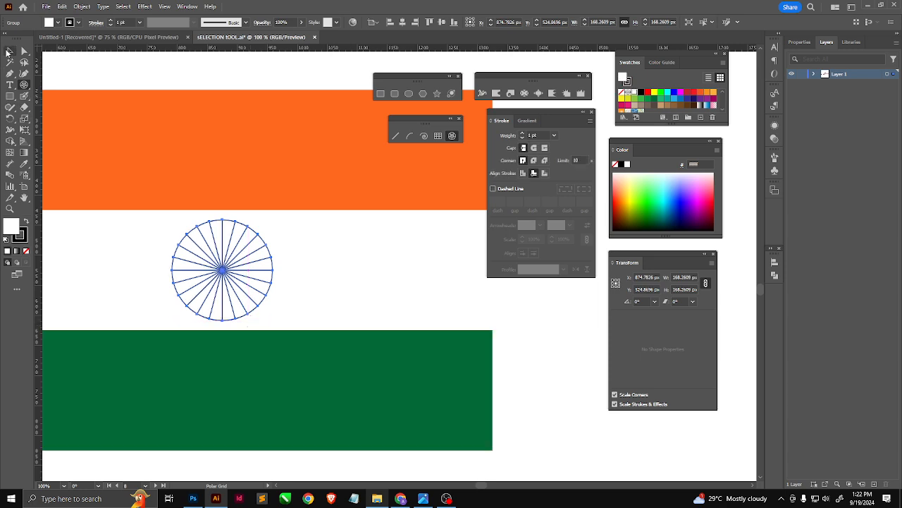
- Check the object type of the spoked wheel, the green band and a dotted green ellipse by selecting each one
alt+scroll(212, 295, up, 3)
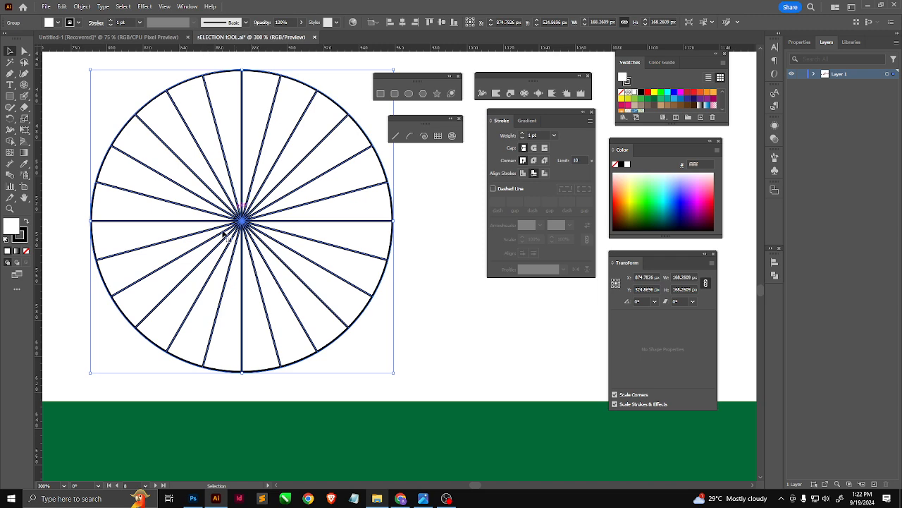
alt+scroll(242, 225, up, 1)
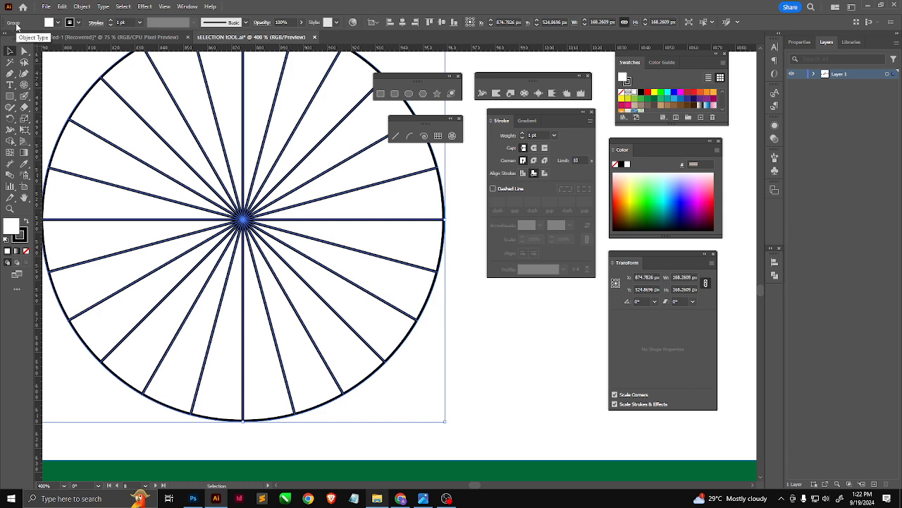
alt+scroll(170, 247, down, 3)
click(272, 367)
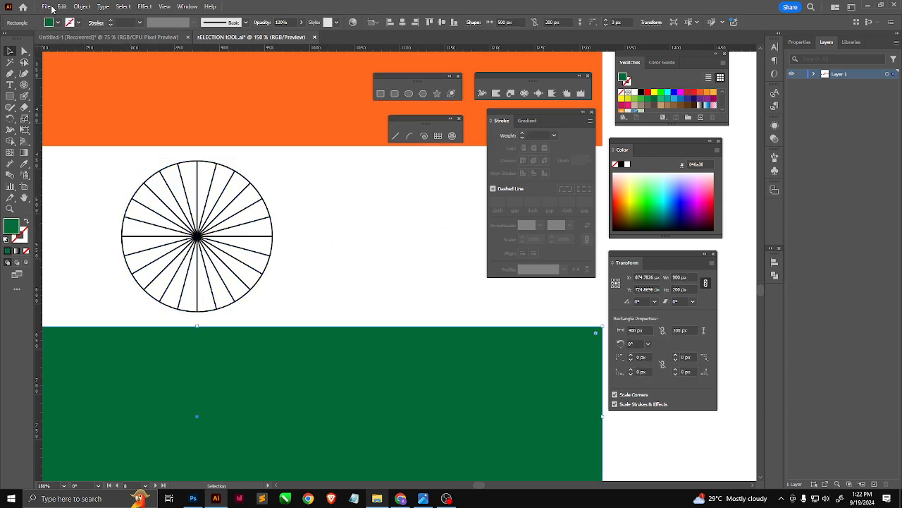
alt+scroll(325, 308, down, 4)
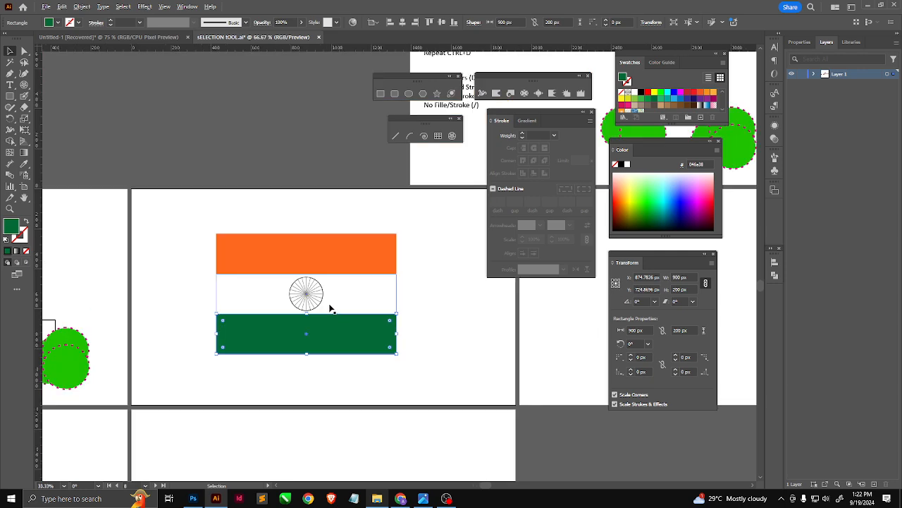
click(61, 369)
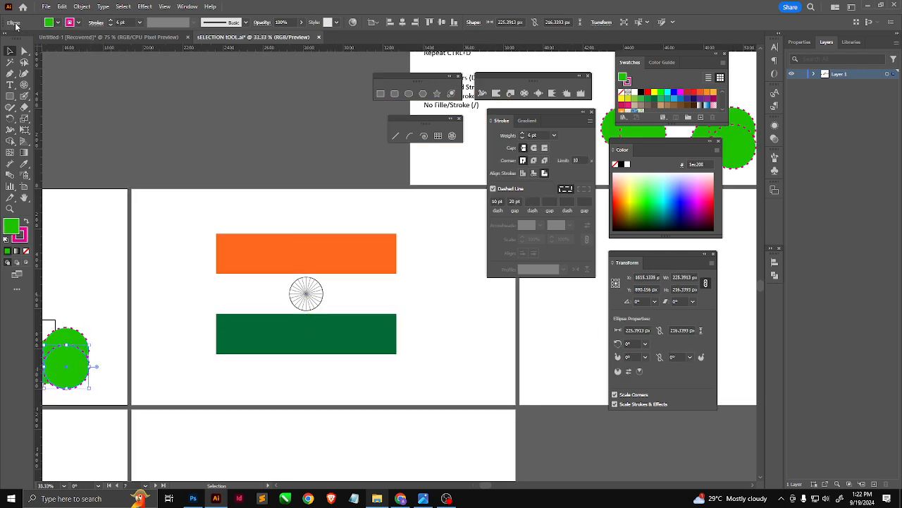
click(300, 292)
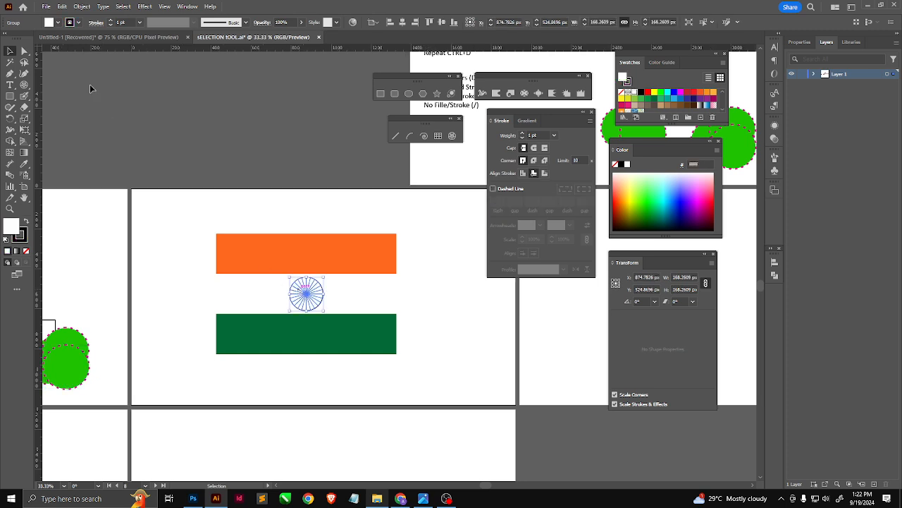
alt+scroll(290, 334, up, 2)
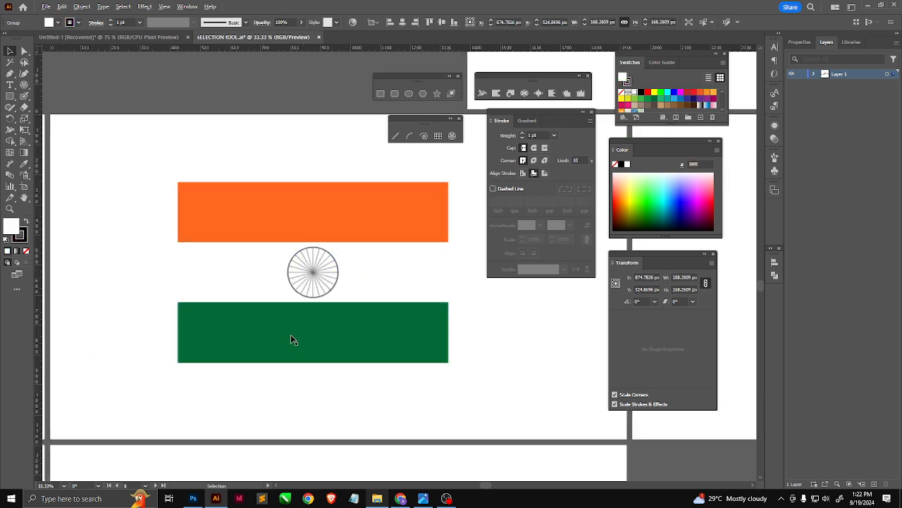
- Ungroup the spoked wheel into its parts and clear the selection
right_click(321, 253)
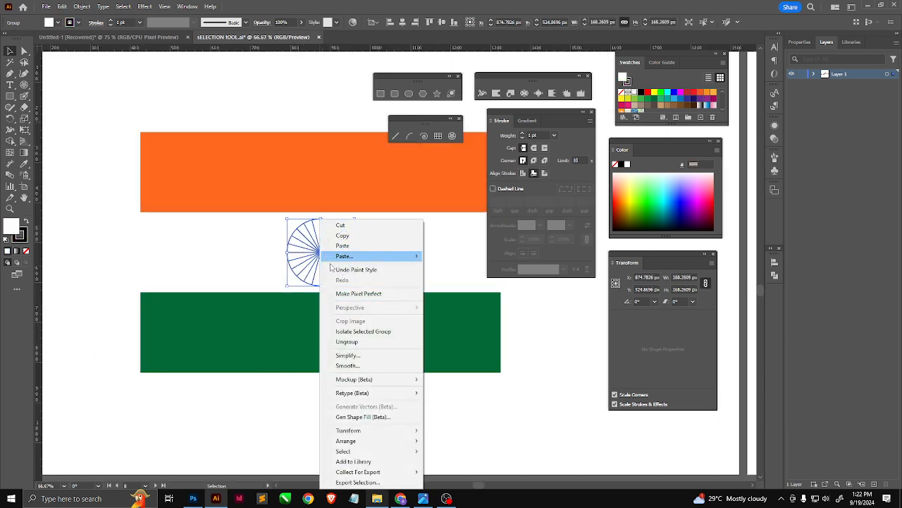
click(350, 339)
click(113, 261)
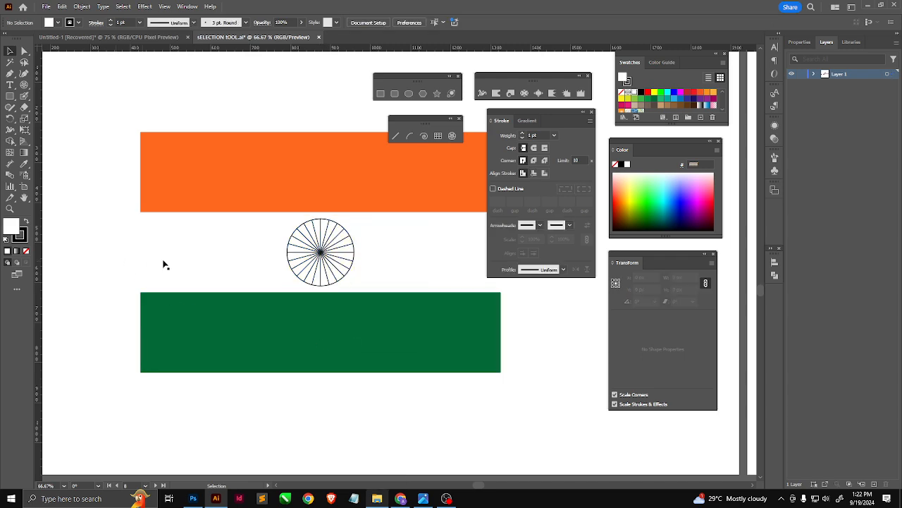
- Select the wheel's group of spokes and add the outer rim to the selection
click(321, 253)
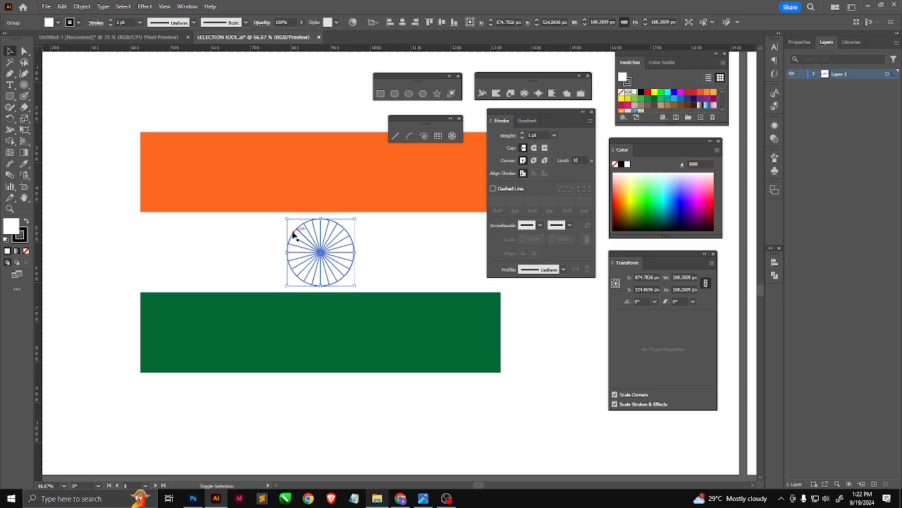
scroll(299, 243, up, 10)
scroll(314, 249, down, 1)
scroll(318, 268, down, 10)
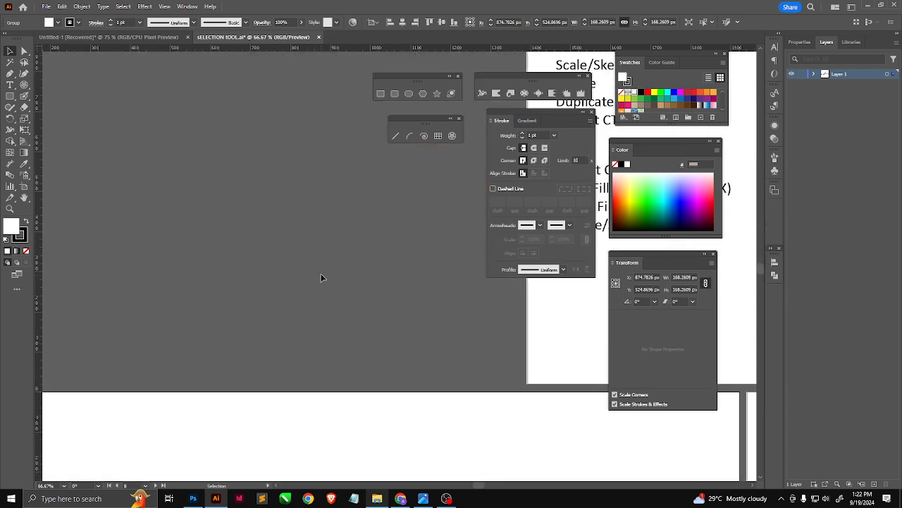
scroll(311, 311, up, 2)
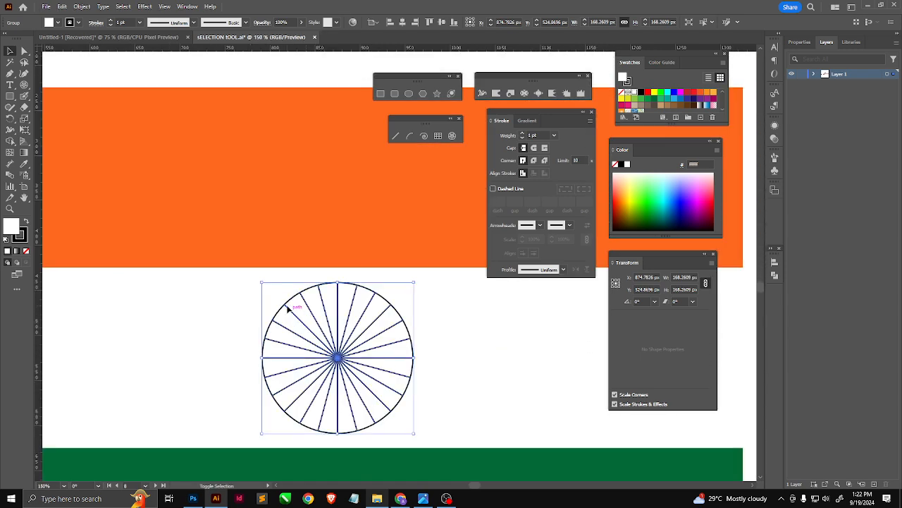
scroll(302, 342, down, 3)
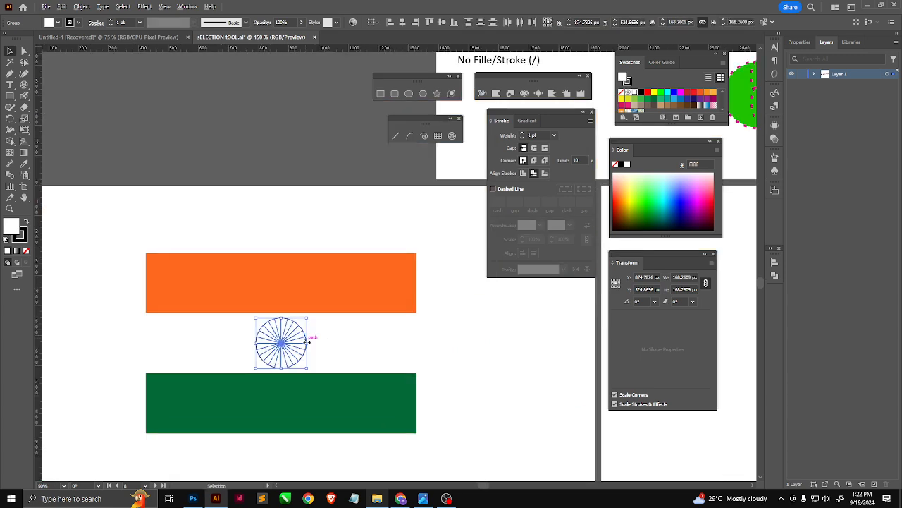
scroll(301, 345, up, 1)
- Sample the finished reference flag's wheel with the Eyedropper to give the new wheel its 3 pt blue stroke and no fill
key(i)
scroll(191, 333, down, 3)
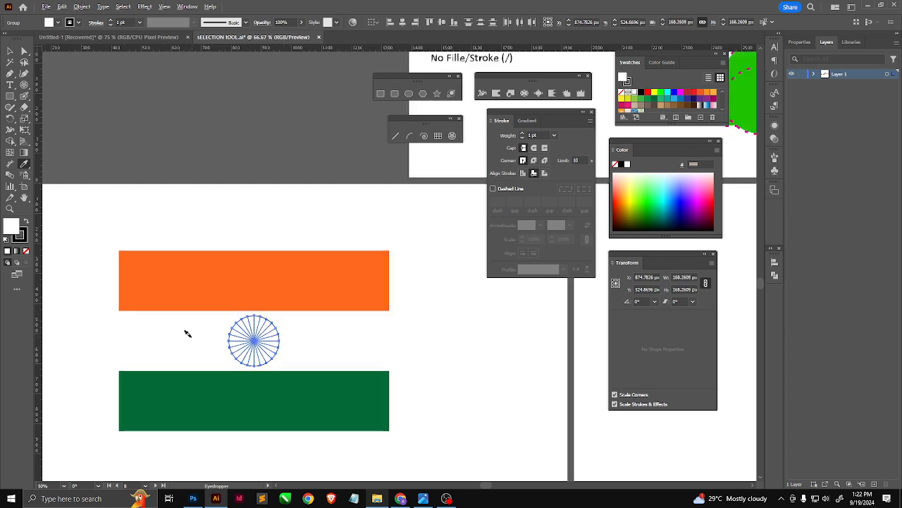
scroll(281, 287, down, 2)
scroll(485, 225, up, 6)
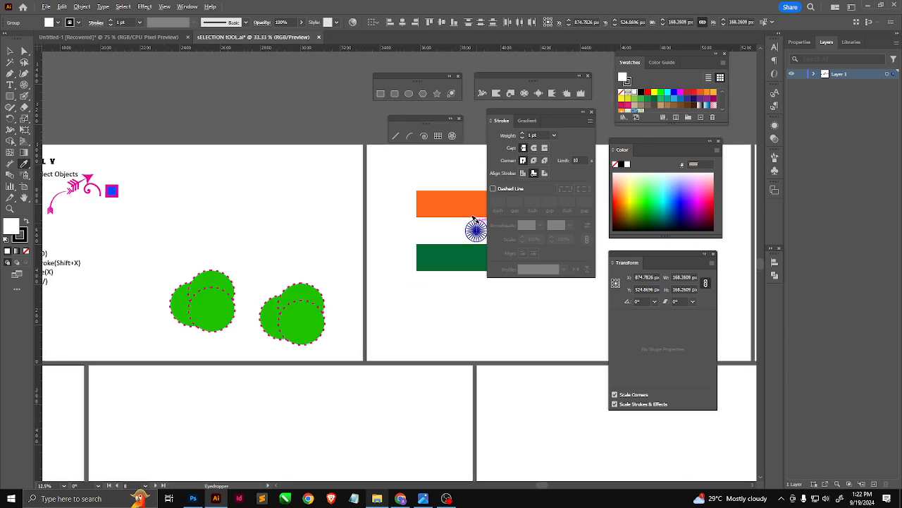
click(465, 240)
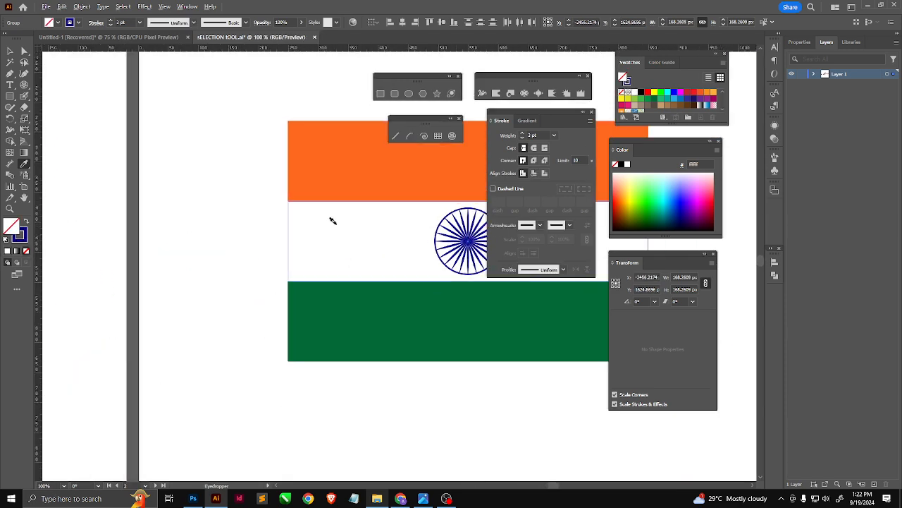
scroll(327, 238, down, 5)
scroll(186, 317, down, 1)
scroll(303, 282, up, 2)
scroll(303, 282, up, 7)
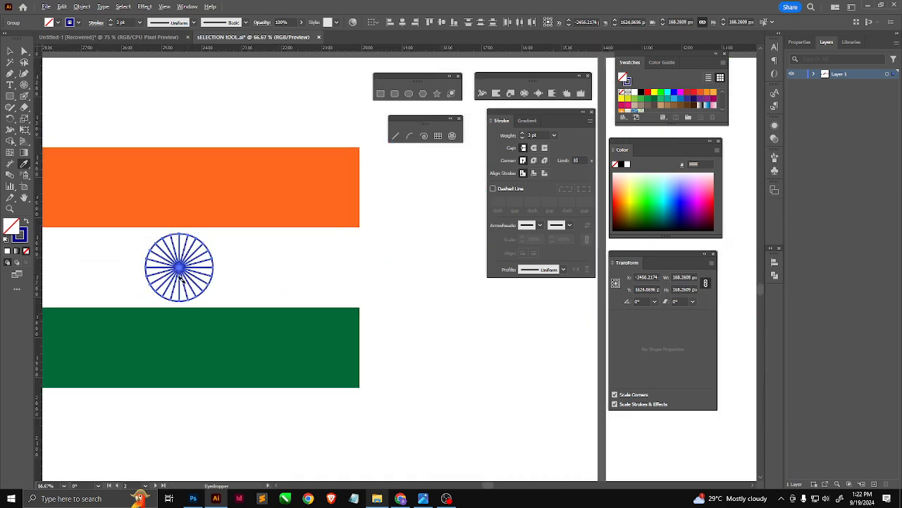
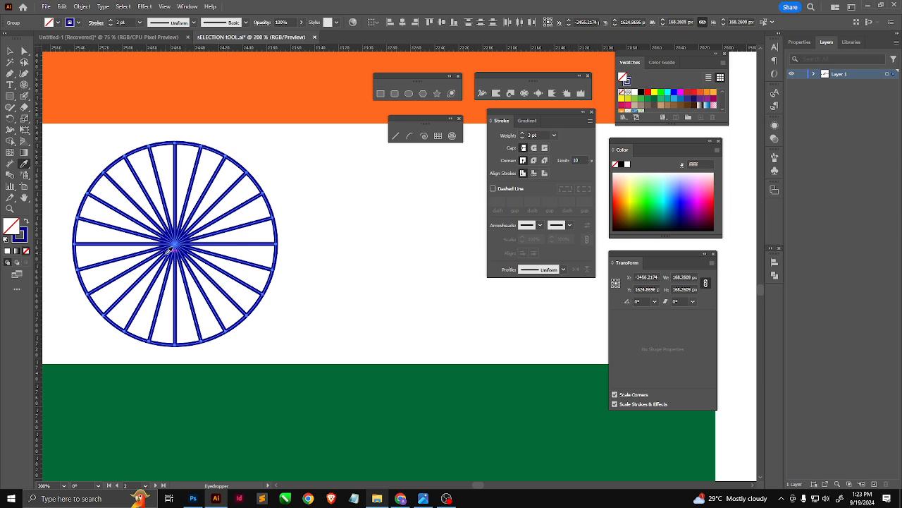
- Sample only the wheel's dark blue as its fill, swap it to a 1 pt stroke without fill, and return to the Selection tool
click(169, 250)
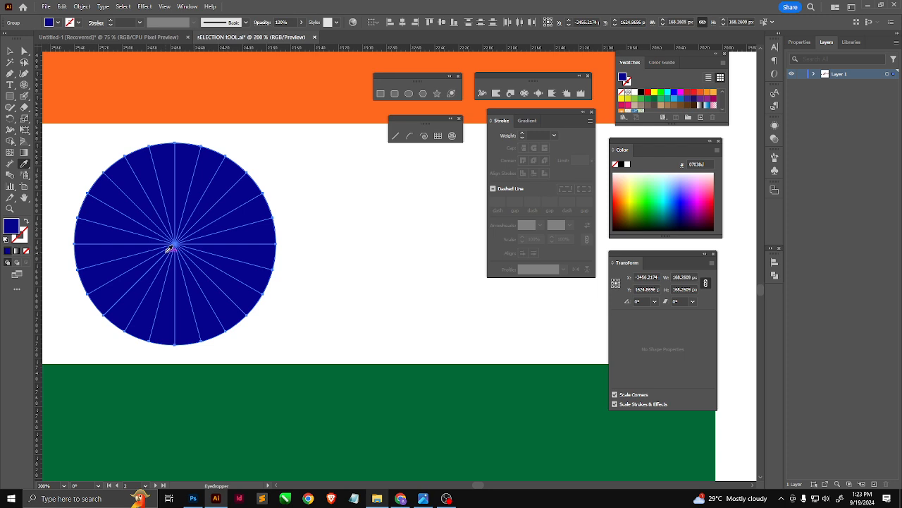
key(shift+x)
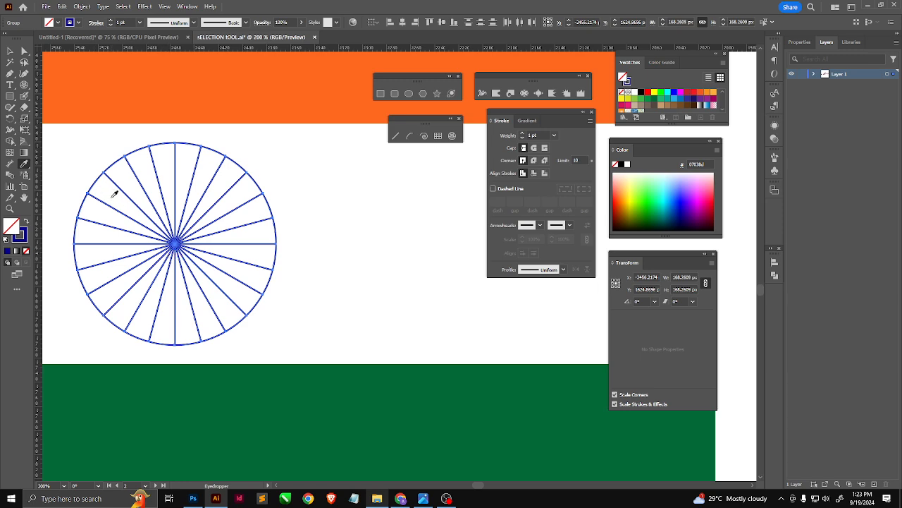
key(v)
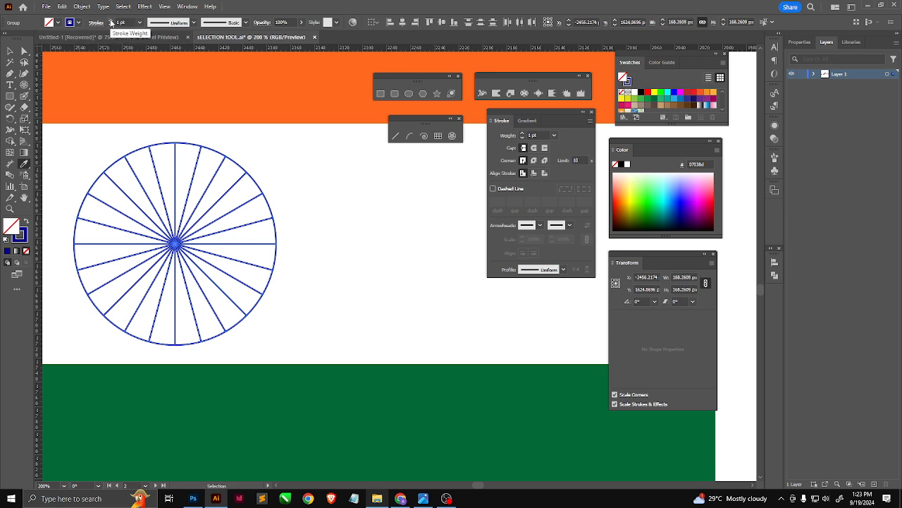
key(i)
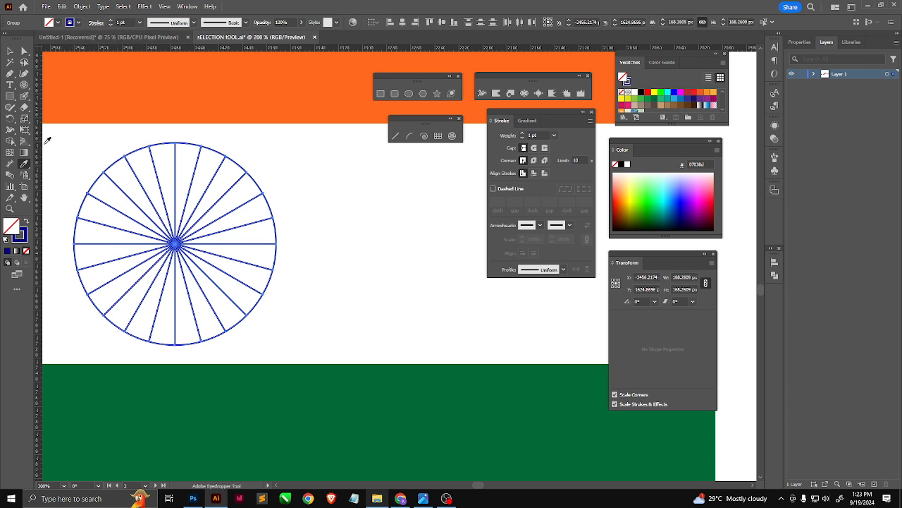
click(10, 51)
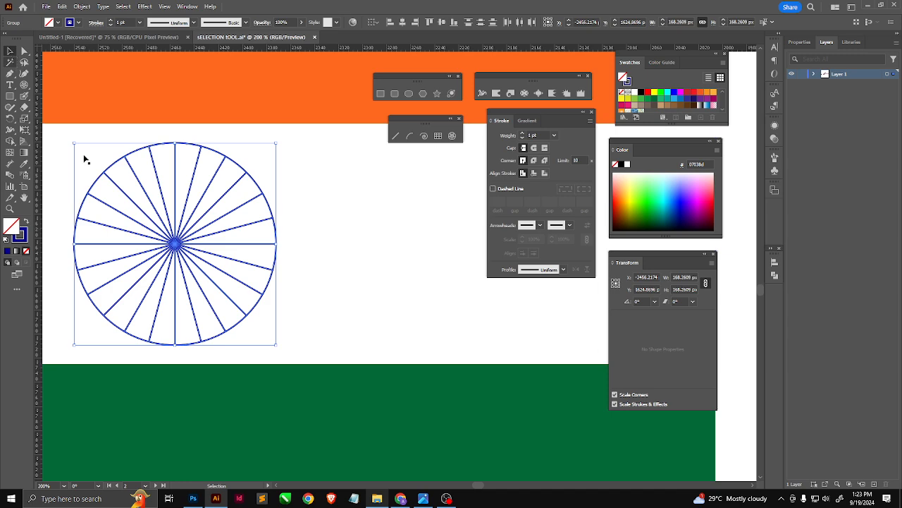
drag(85, 154, 171, 240)
scroll(137, 244, down, 3)
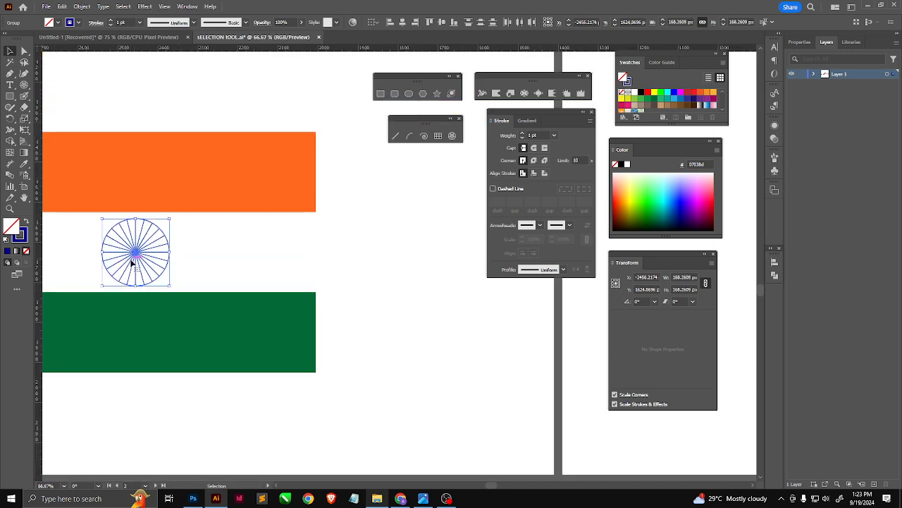
- Reset the wheel to the default white fill and black 1 pt stroke, cycling the screen modes back to normal
key(f)
key(d)
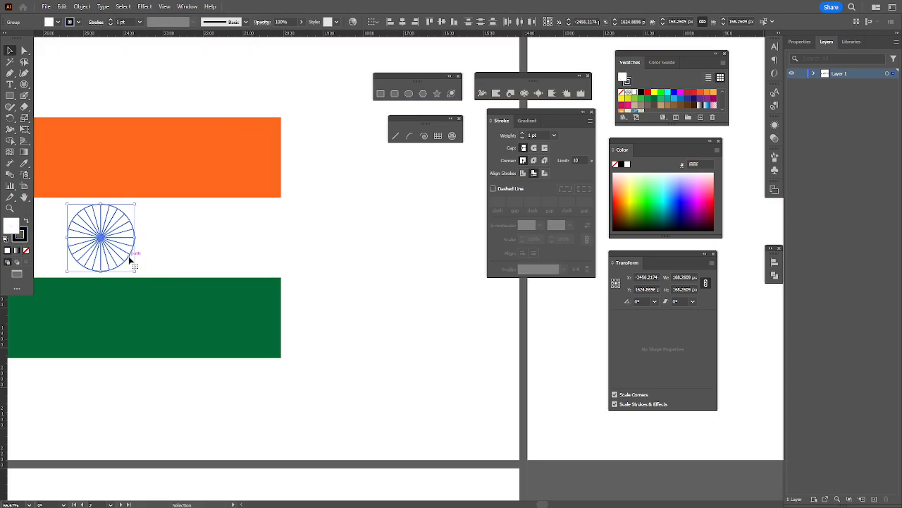
key(f)
key(f)
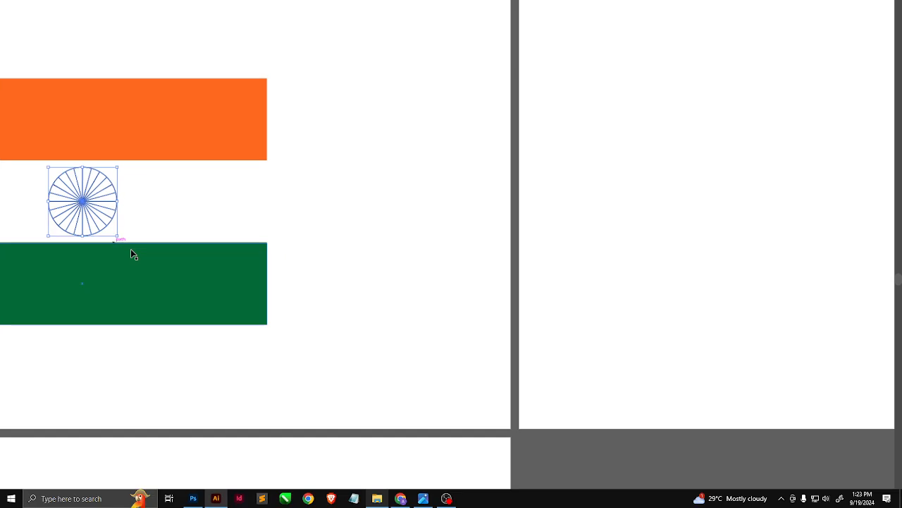
scroll(137, 249, up, 4)
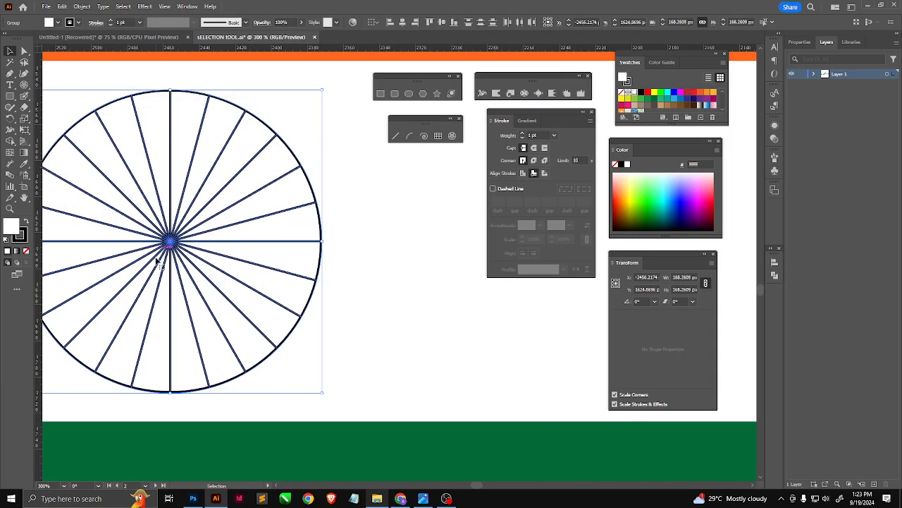
- Examine the finished reference flag's wheel with the Eyedropper active and return to the new wheel
key(i)
scroll(150, 266, down, 5)
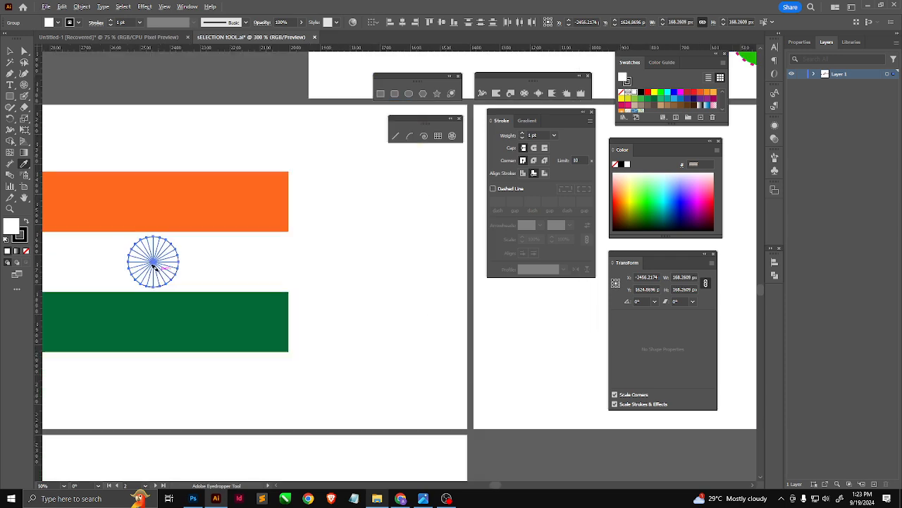
scroll(176, 283, down, 2)
scroll(151, 260, up, 4)
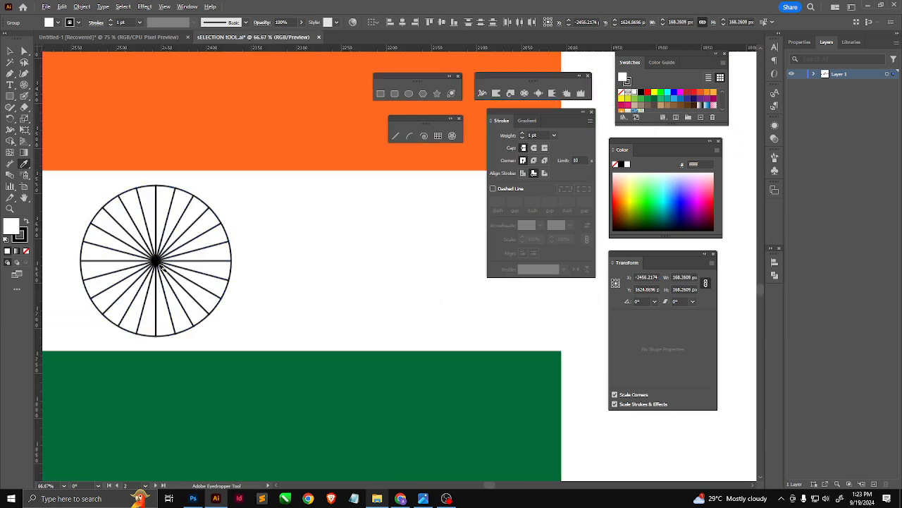
scroll(134, 282, down, 4)
scroll(130, 289, down, 2)
scroll(471, 147, up, 2)
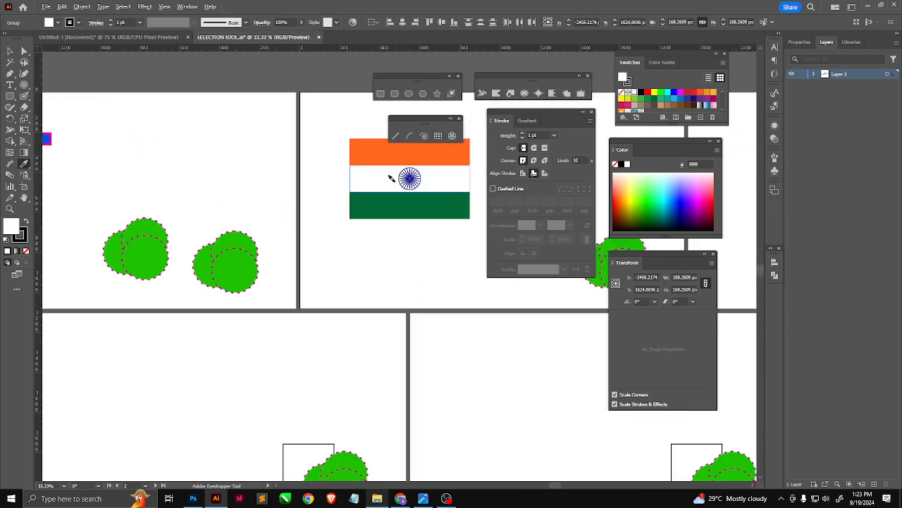
scroll(423, 185, down, 2)
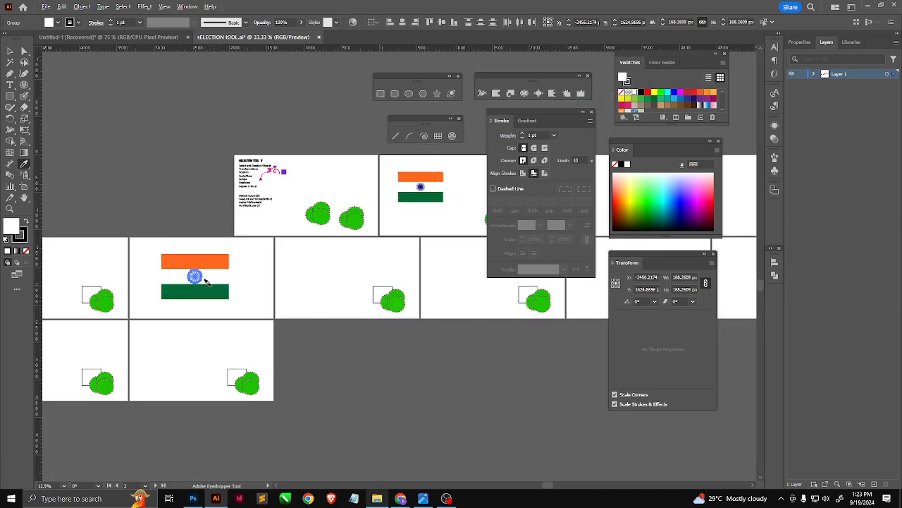
scroll(189, 271, up, 6)
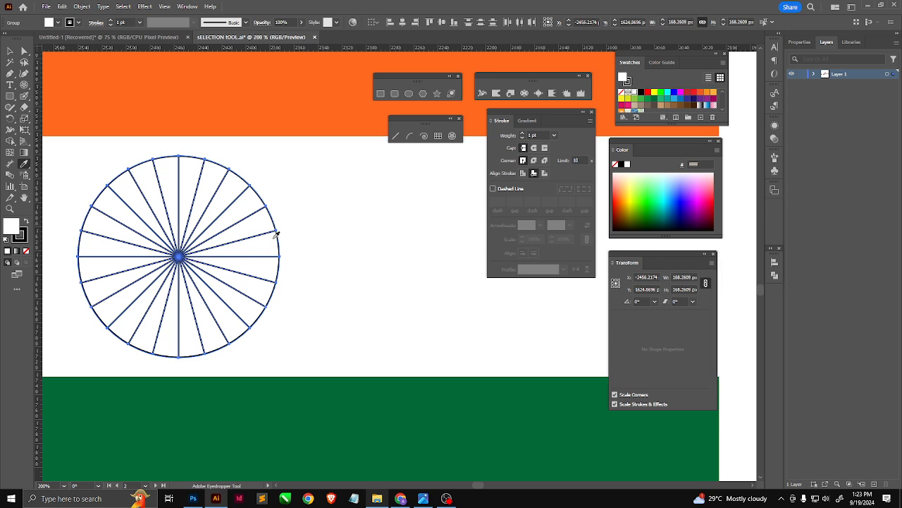
- Pick a bright blue from the colour spectrum for the wheel, swap it to the stroke and remove the fill
click(681, 199)
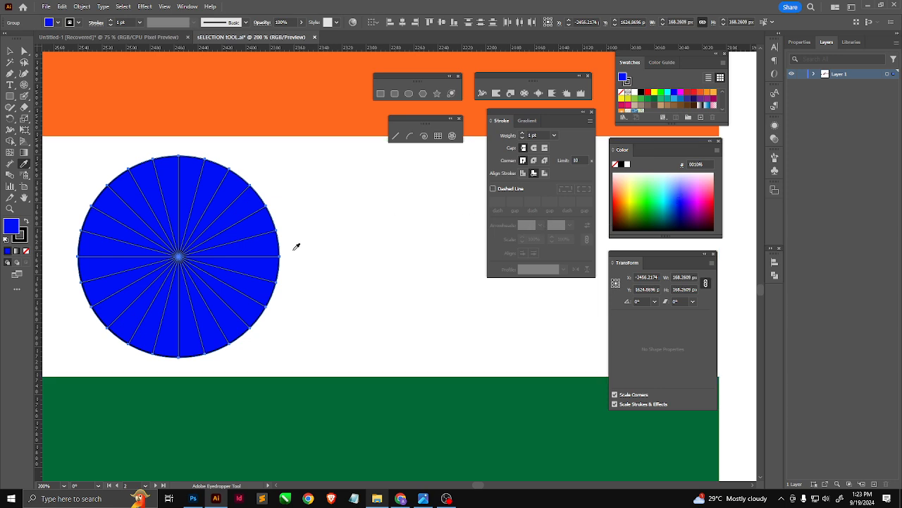
key(shift+x)
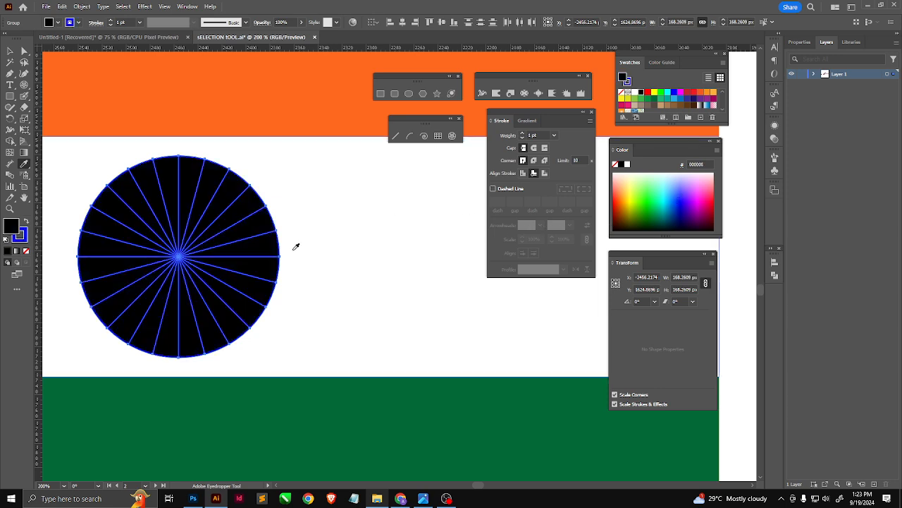
click(27, 252)
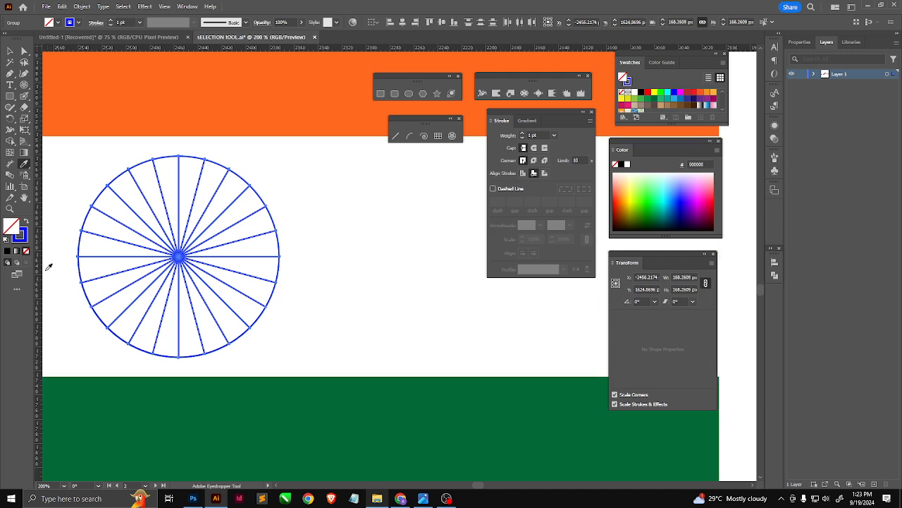
- Raise the whole wheel's blue stroke weight to 4 pt and deselect it with the Selection tool
click(110, 21)
click(111, 21)
click(111, 22)
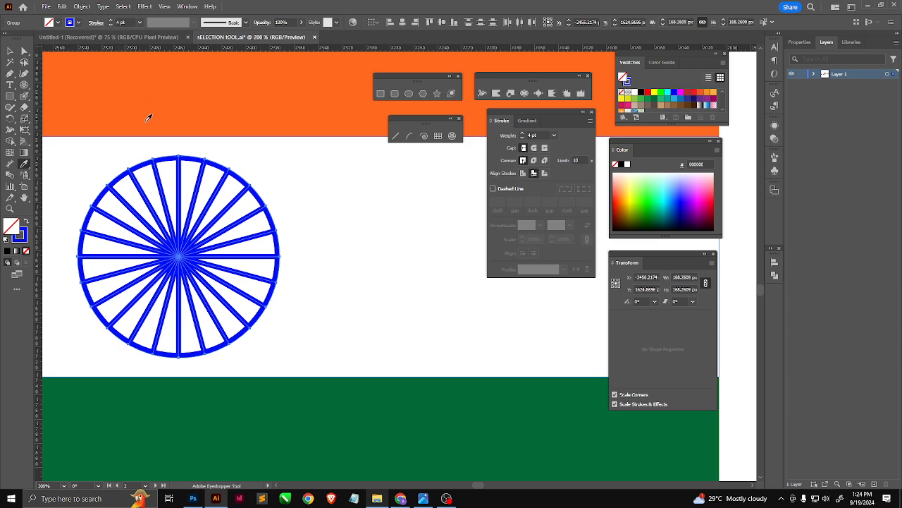
scroll(176, 204, down, 1)
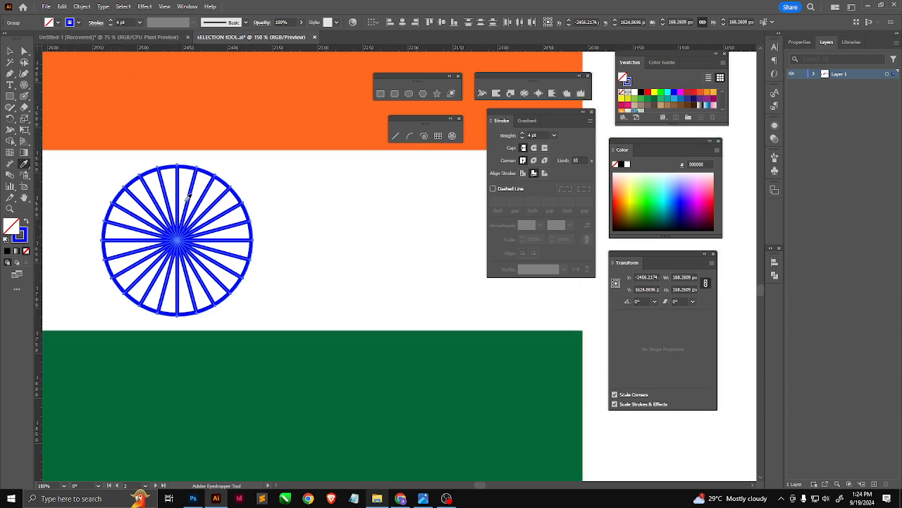
click(10, 51)
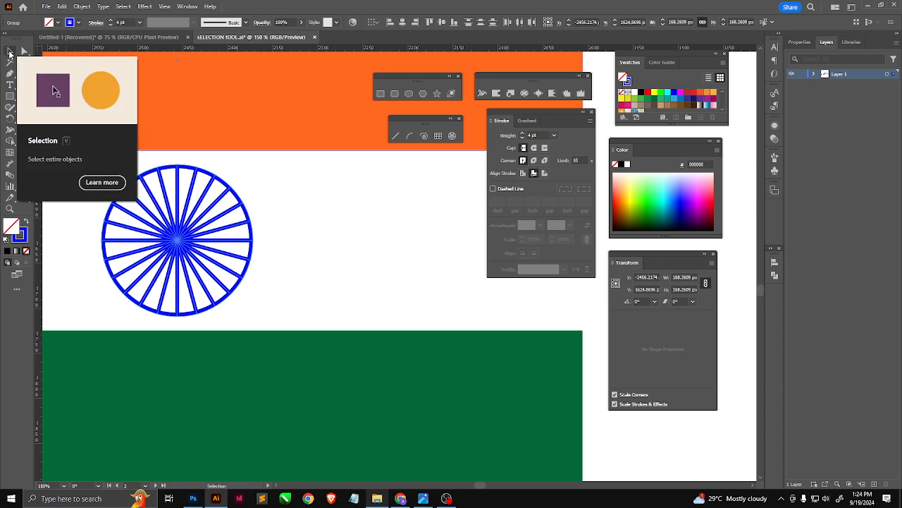
click(633, 434)
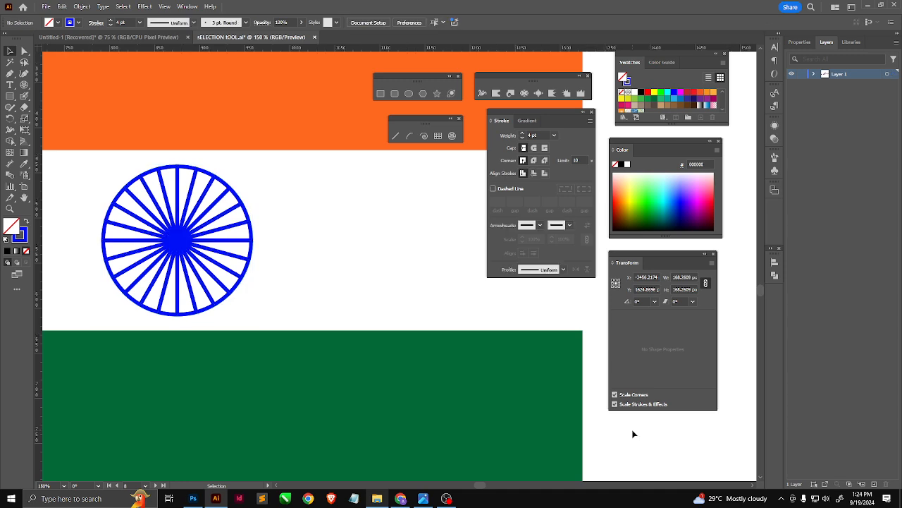
- Try moving the spoke group and the rim circle apart on the white band, and undo both moves
click(181, 245)
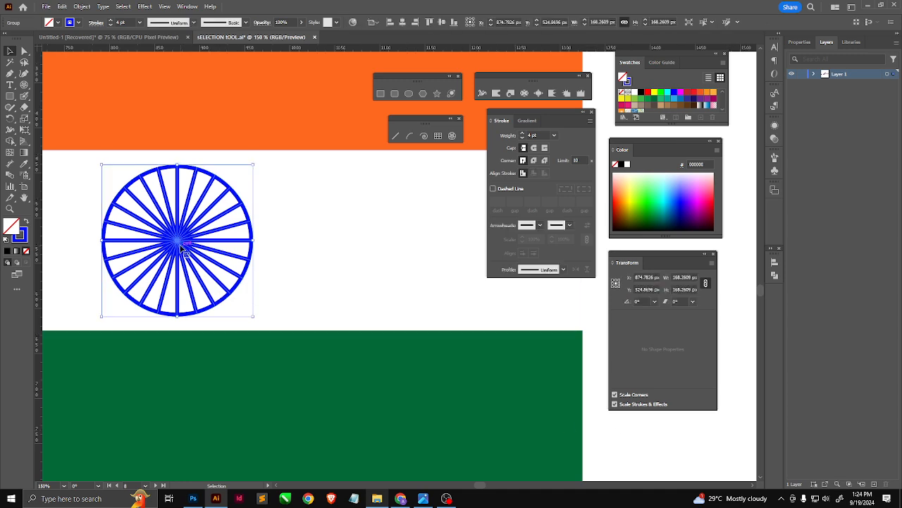
drag(182, 247, 272, 253)
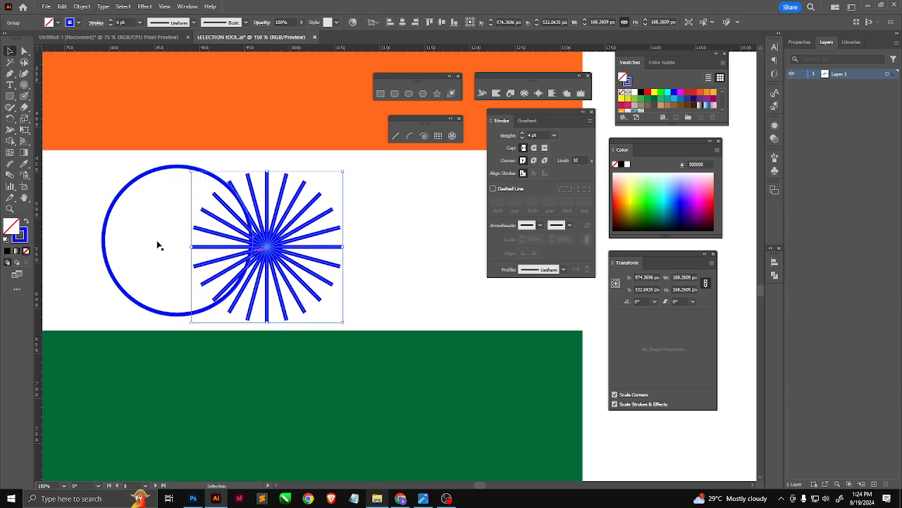
drag(105, 238, 73, 238)
key(a)
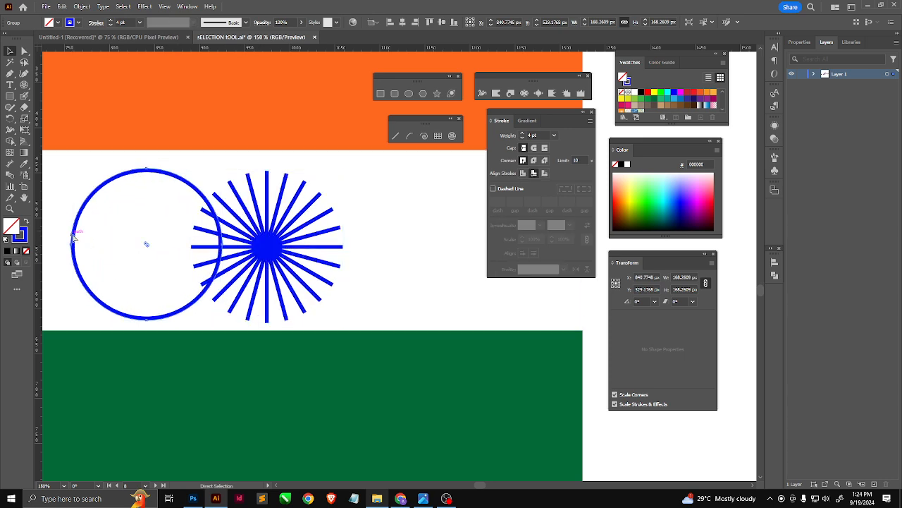
key(ctrl+z)
key(ctrl+z)
key(v)
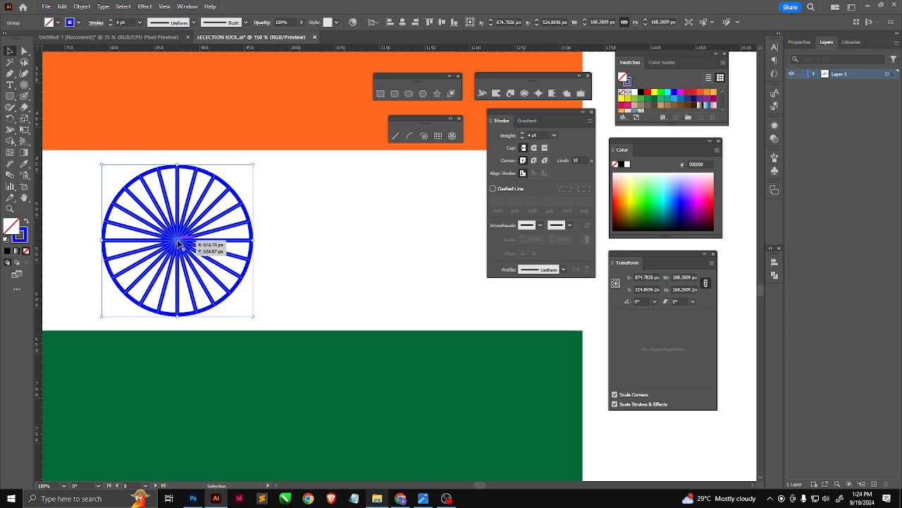
- Give the wheel's spokes a variable width profile tapered at both ends and a 6 pt stroke weight
click(189, 24)
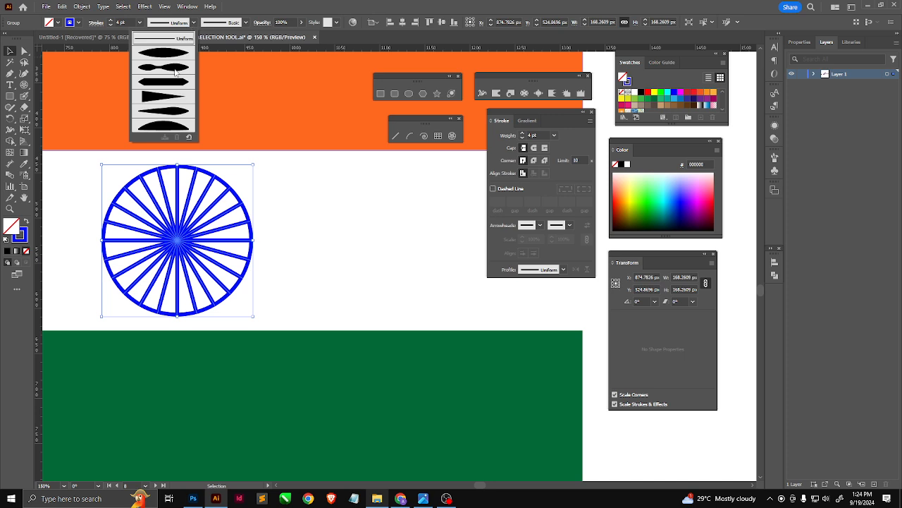
click(170, 55)
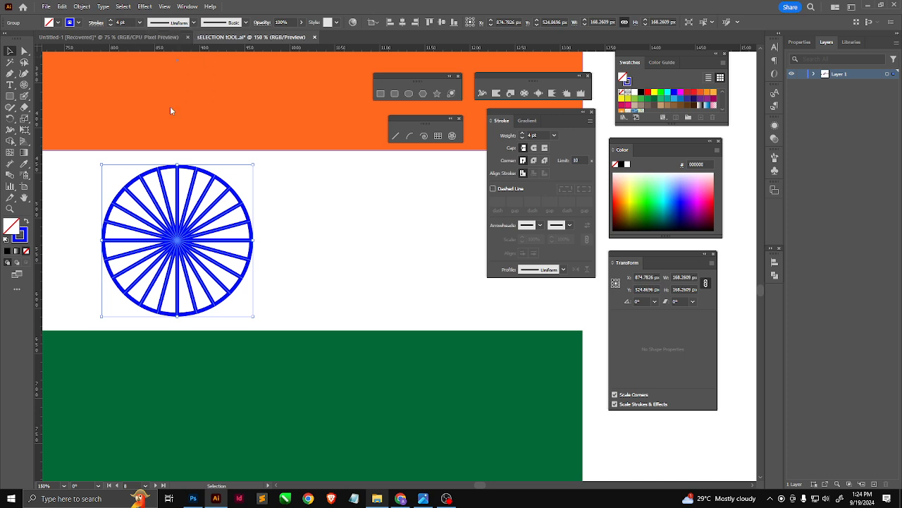
click(110, 21)
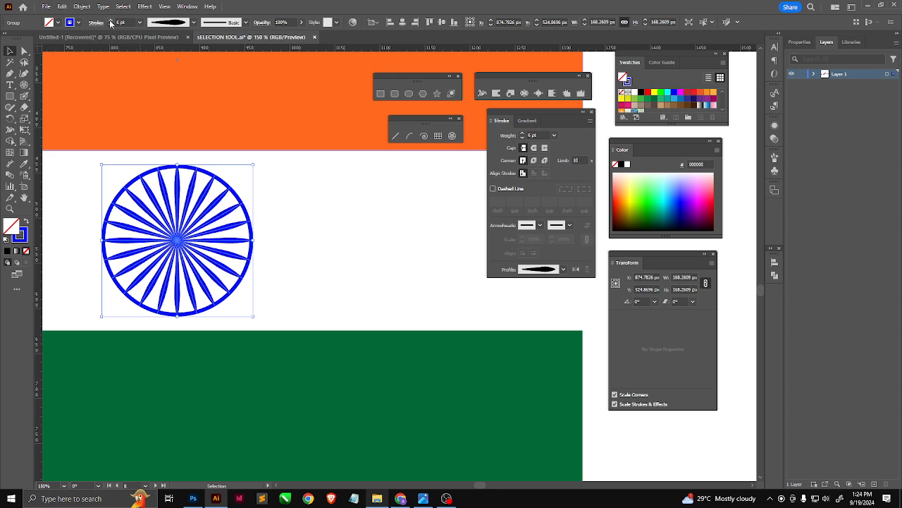
- Deselect the wheel and select the entire flag, including all three bands and the wheel
click(323, 202)
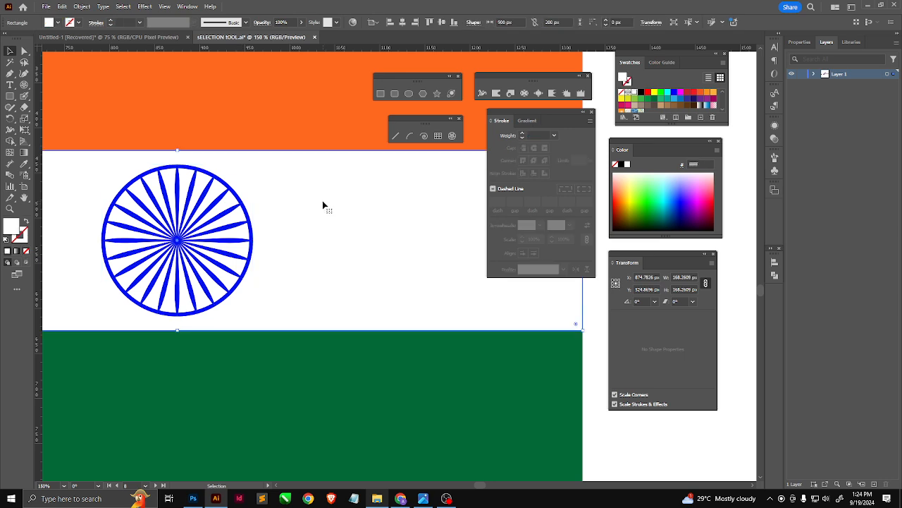
scroll(338, 243, down, 3)
scroll(341, 245, up, 1)
click(489, 339)
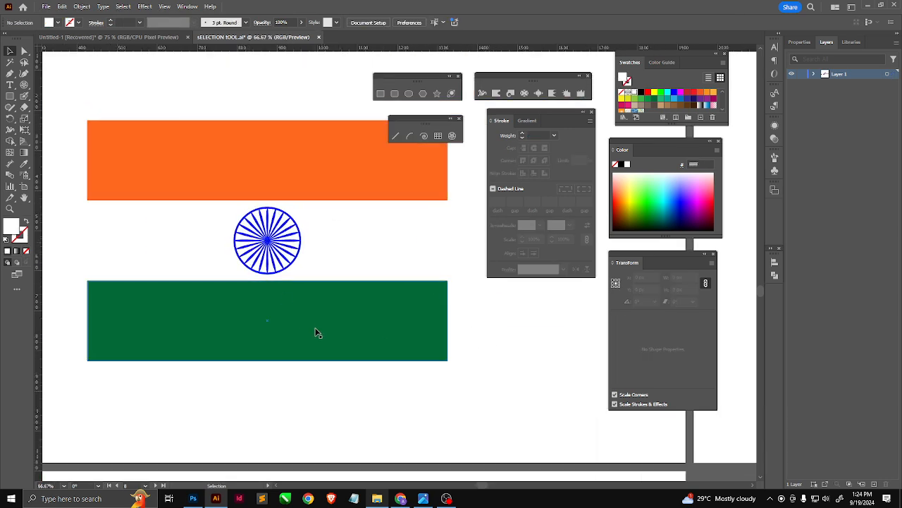
scroll(315, 329, down, 2)
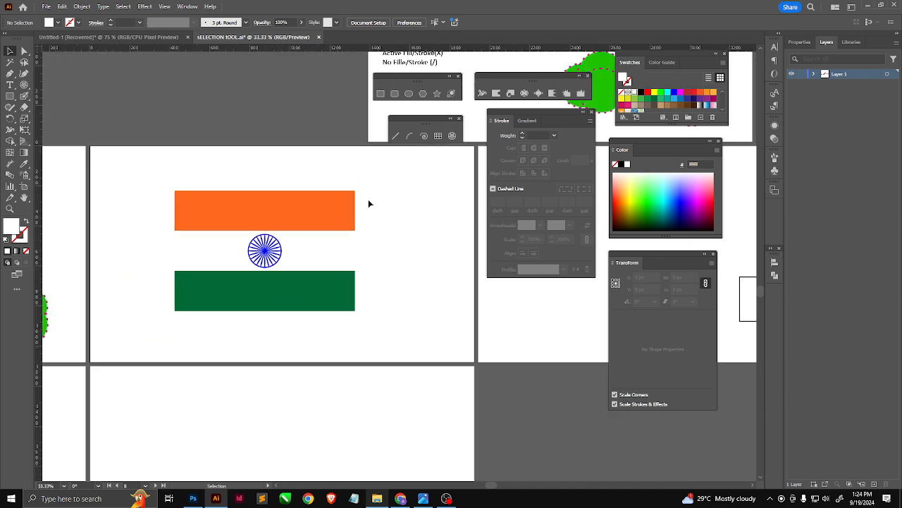
drag(379, 200, 145, 345)
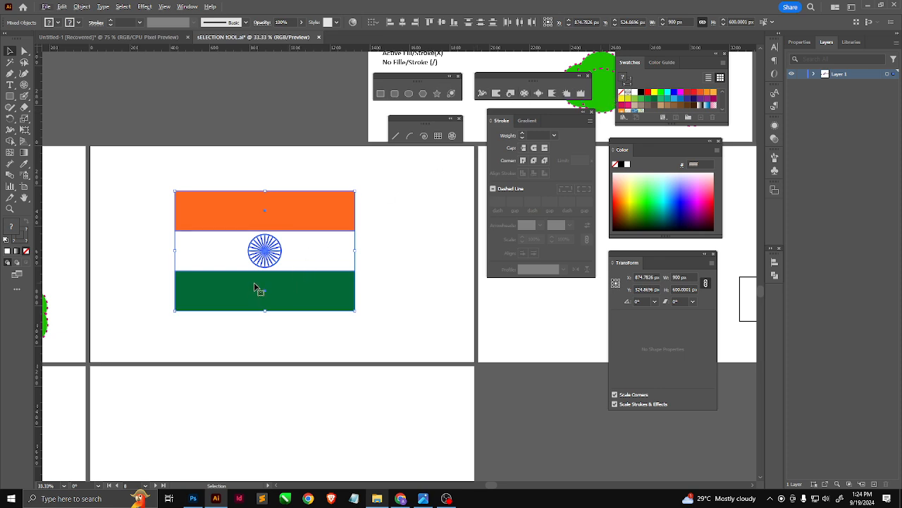
- Draw an upright rectangle about 355 by 648 px on the artboard below the flag, with default white fill and black 1 pt stroke
drag(261, 314, 236, 198)
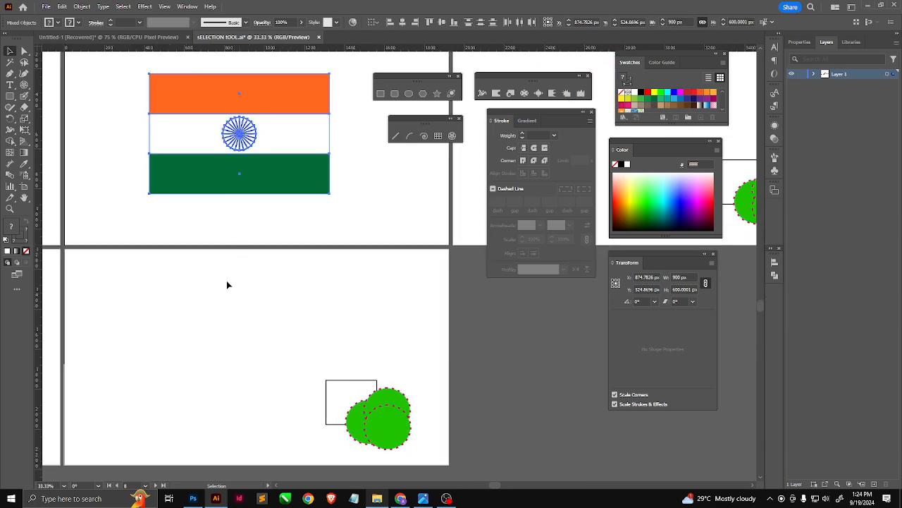
drag(5, 96, 49, 99)
drag(137, 295, 208, 424)
click(9, 51)
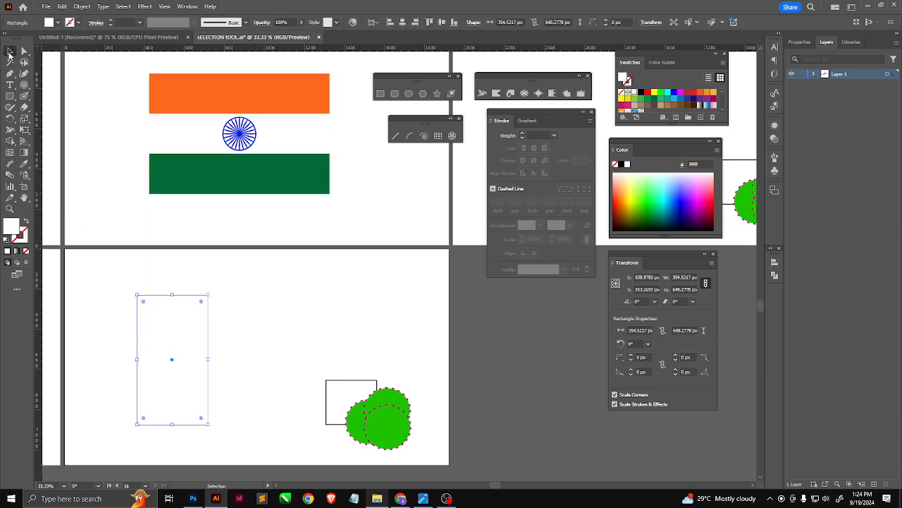
key(d)
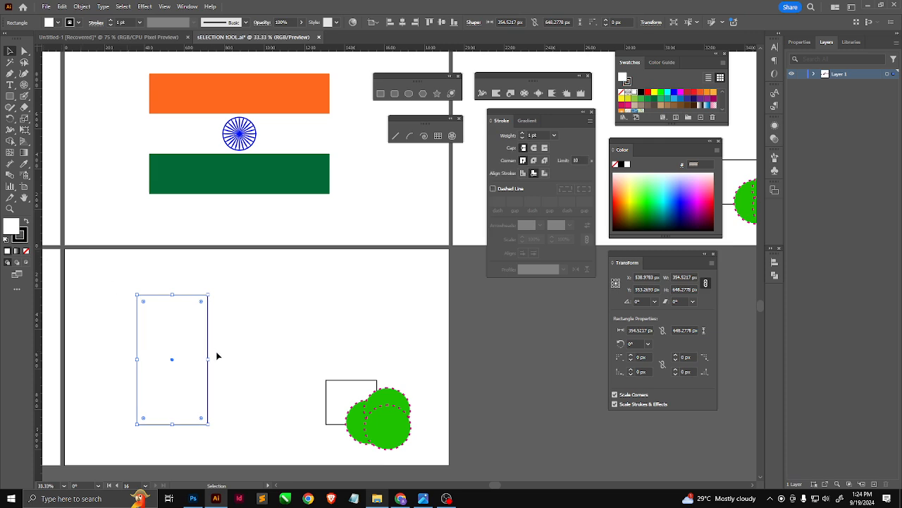
scroll(176, 348, up, 1)
drag(176, 348, 181, 314)
scroll(141, 280, up, 1)
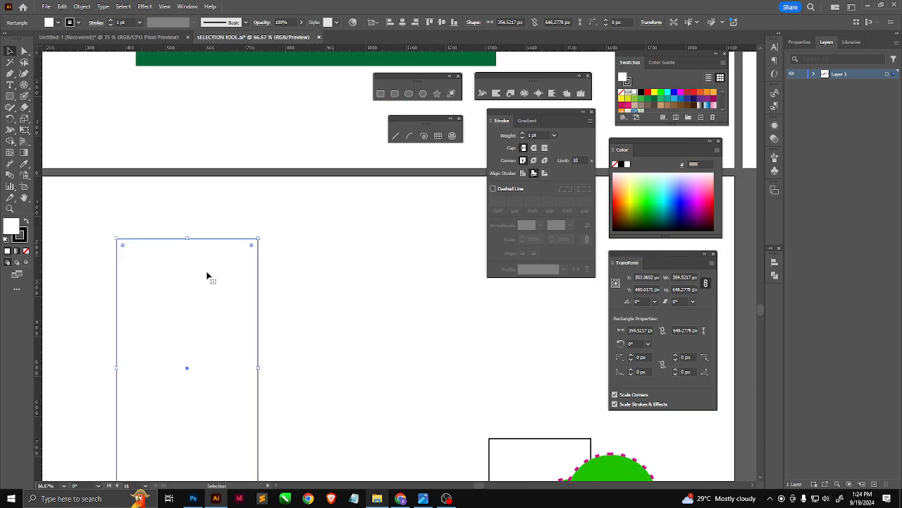
- Add a reduced copy of the rectangle inside it as a phone screen, about 314 by 572 px, with a deeper margin below
key(a)
drag(256, 239, 250, 243)
drag(187, 255, 188, 244)
scroll(198, 310, down, 3)
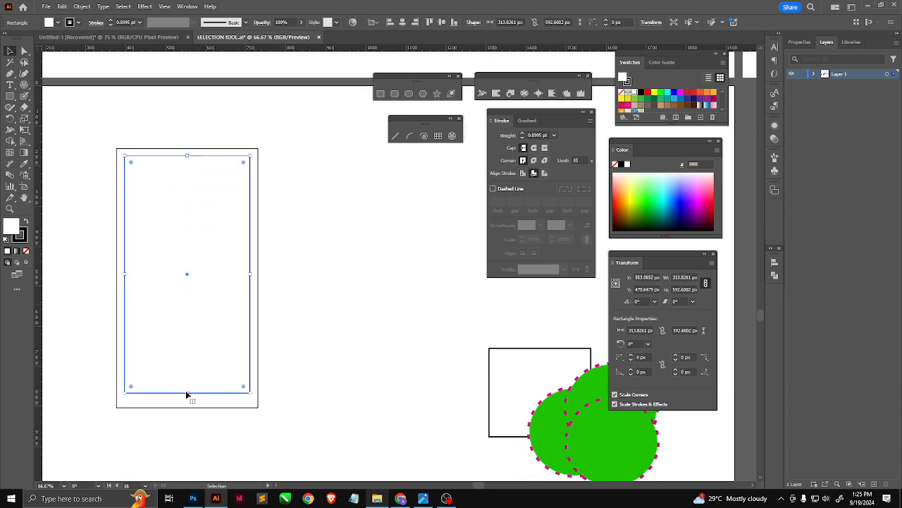
drag(187, 392, 188, 386)
click(306, 288)
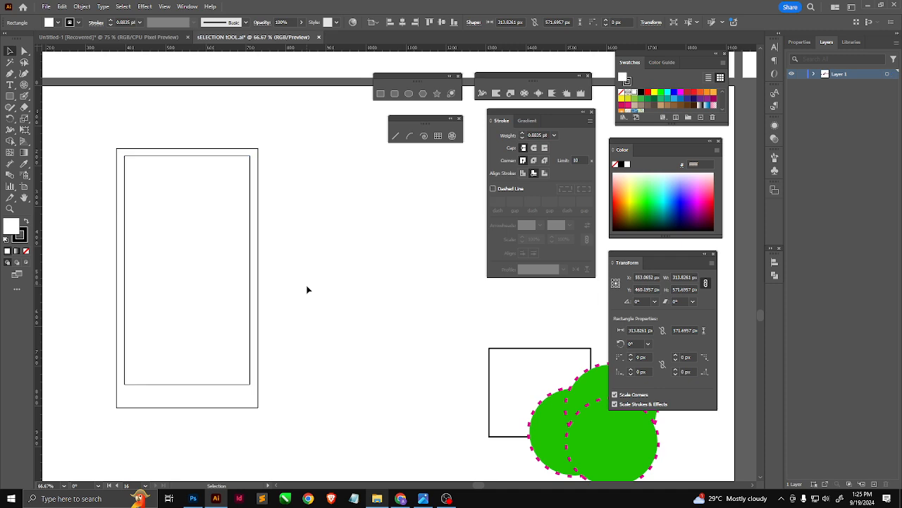
- Swap the outer rectangle's fill and stroke to make it black, and fill the inner screen rectangle with grey a3a3a3
click(148, 149)
key(shift+x)
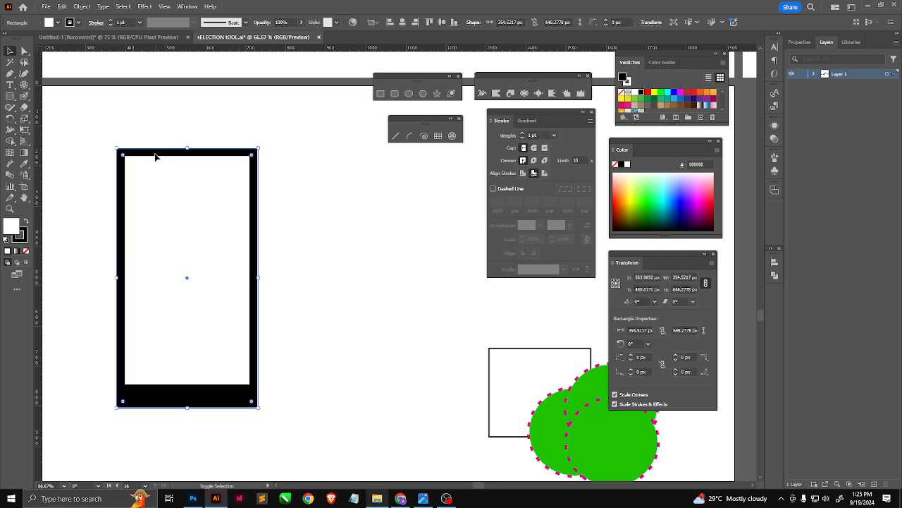
click(126, 169)
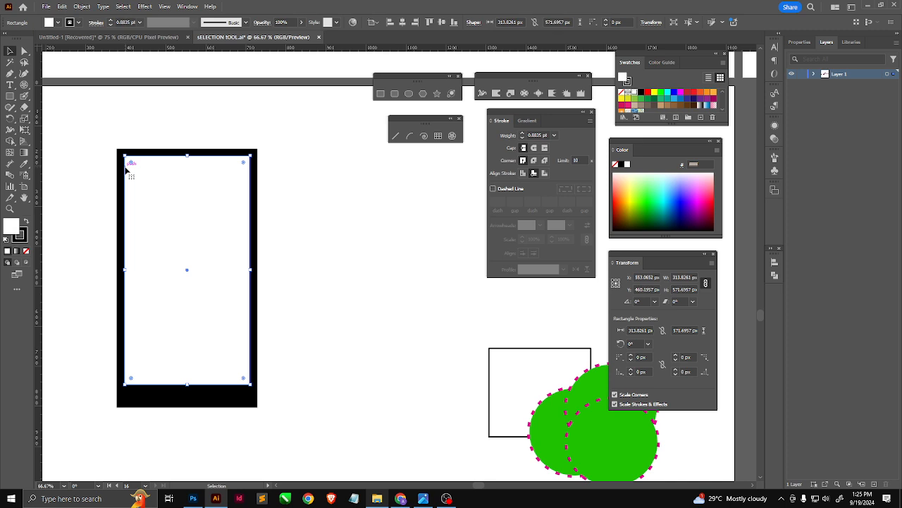
double_click(13, 227)
mouse_move(700, 182)
mouse_down()
mouse_move(698, 172)
mouse_move(700, 215)
mouse_move(699, 187)
mouse_up()
click(585, 149)
click(681, 169)
drag(631, 197, 626, 220)
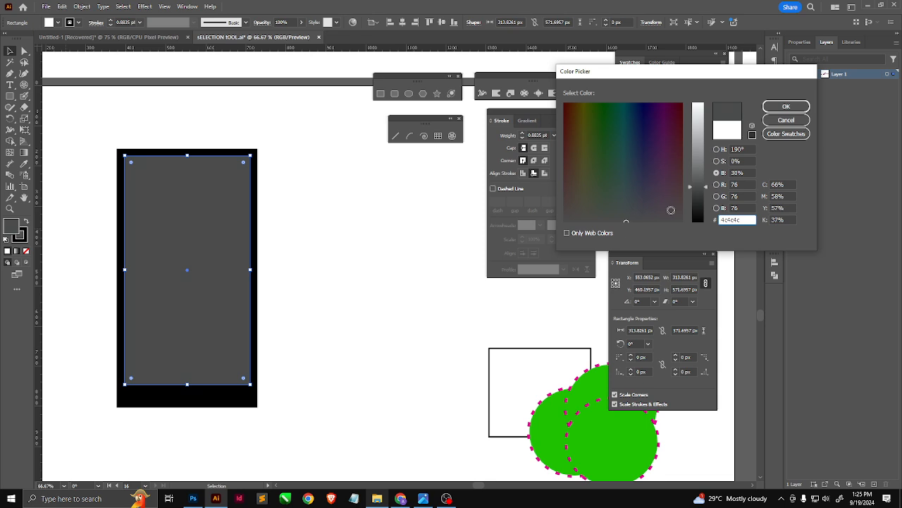
drag(699, 187, 703, 148)
click(786, 106)
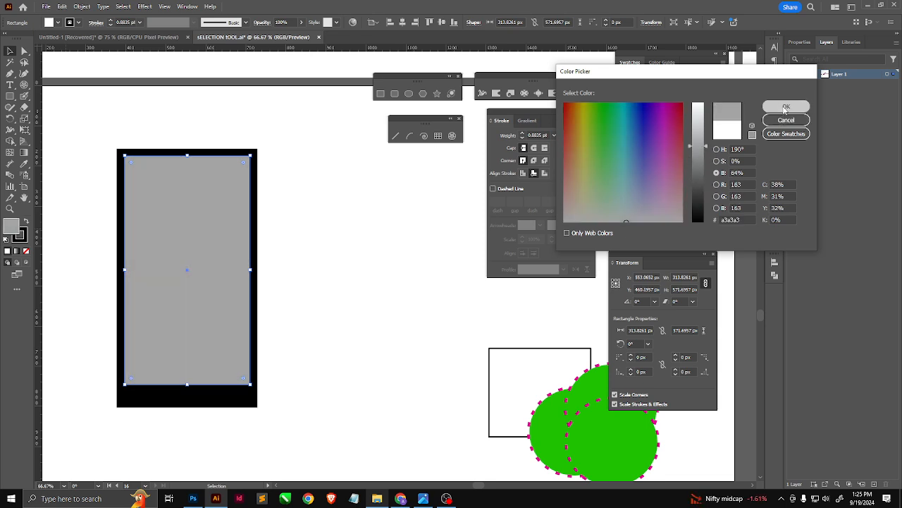
click(176, 428)
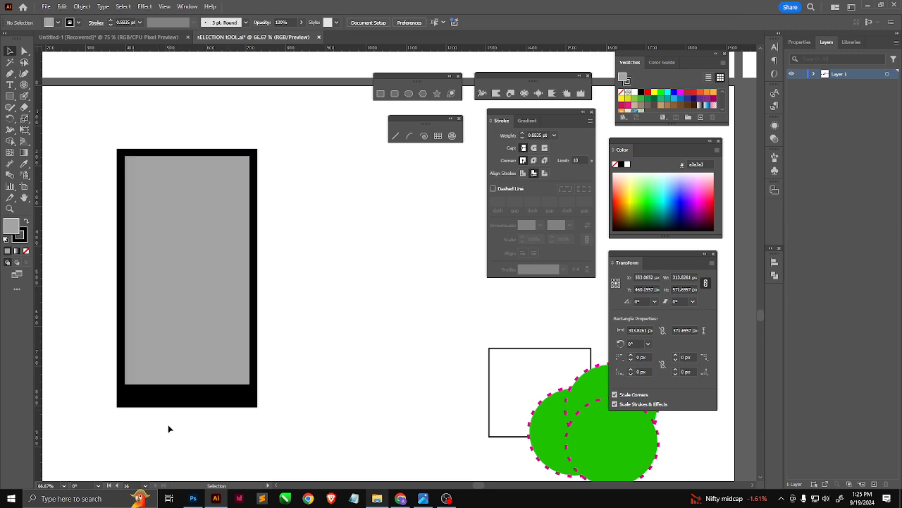
- Draw a home-button circle about 47 px in diameter in the phone's black lower margin
scroll(165, 408, up, 1)
drag(11, 97, 28, 120)
scroll(184, 382, up, 1)
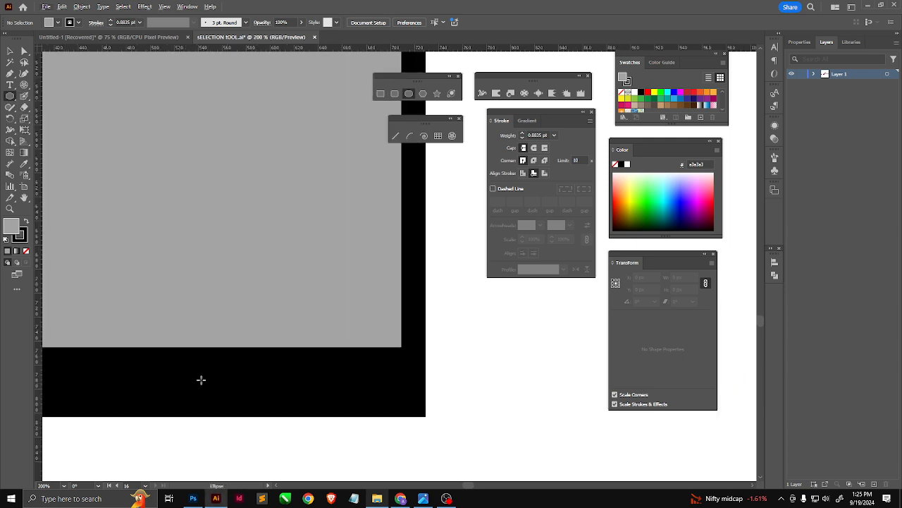
drag(201, 380, 225, 400)
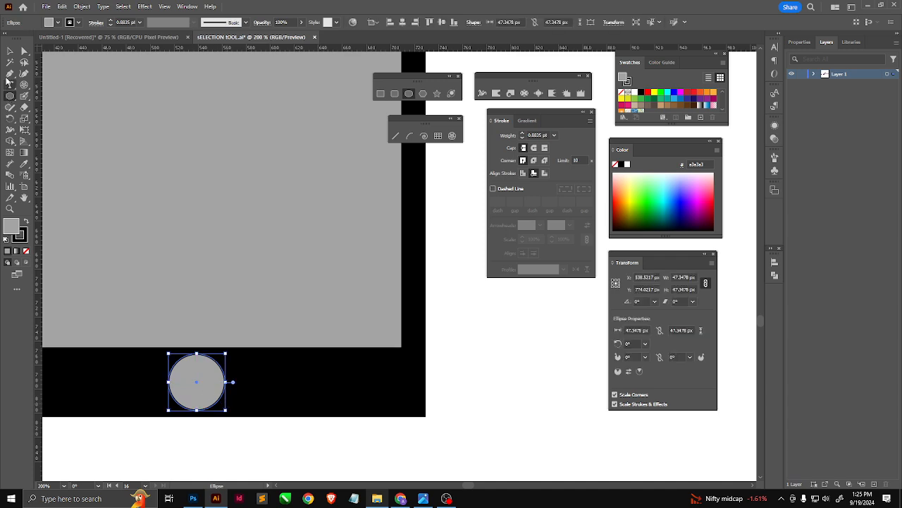
key(v)
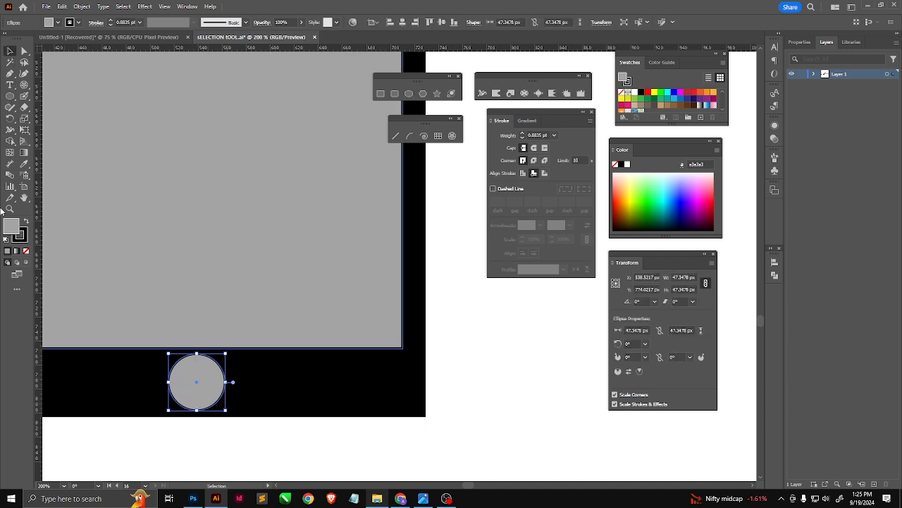
- Fill the home-button circle with pure white and deselect it
double_click(14, 229)
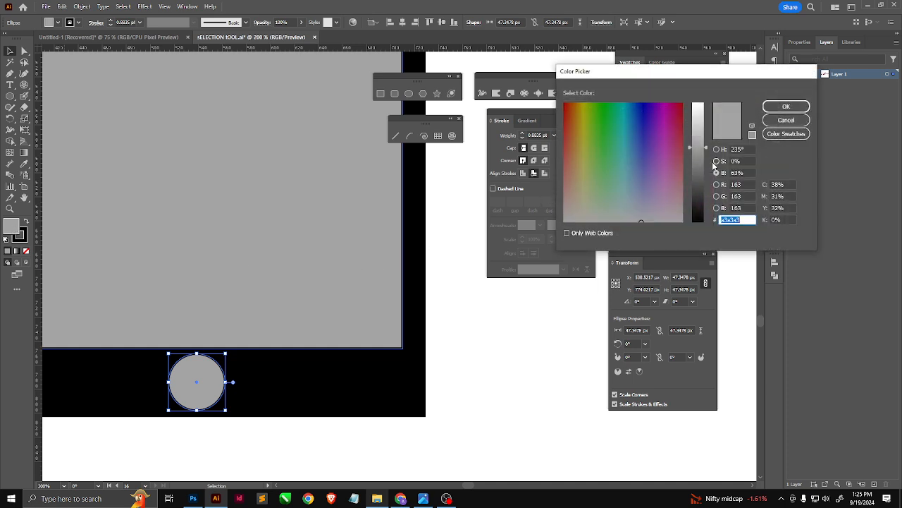
drag(698, 149, 697, 101)
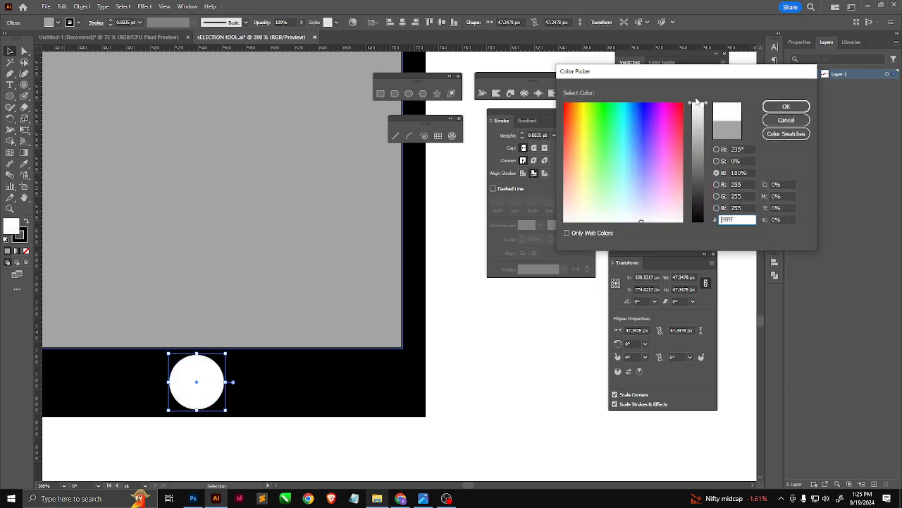
click(785, 106)
click(492, 335)
scroll(483, 377, down, 3)
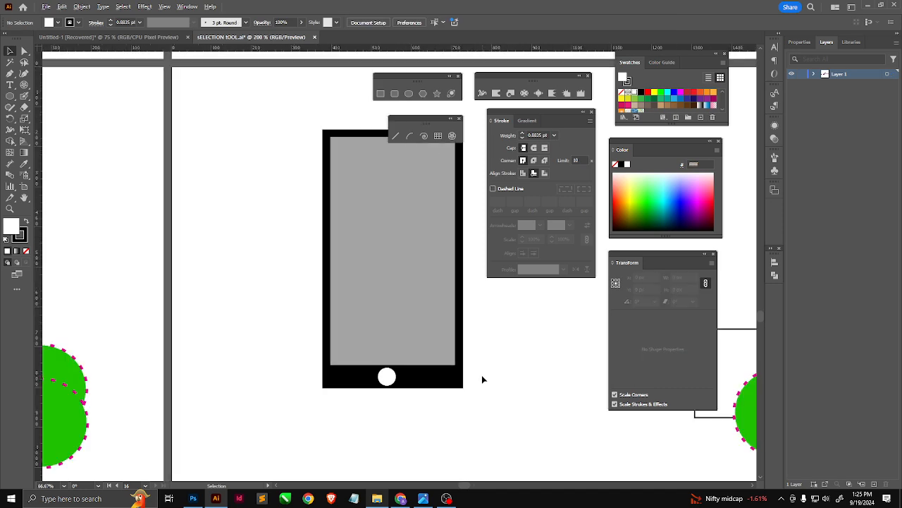
drag(491, 345, 406, 390)
scroll(224, 386, down, 2)
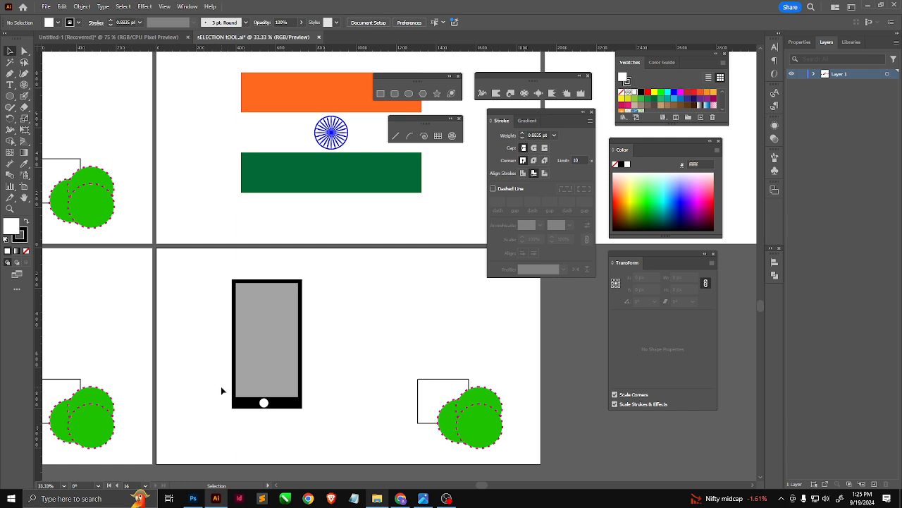
scroll(90, 285, down, 1)
click(11, 96)
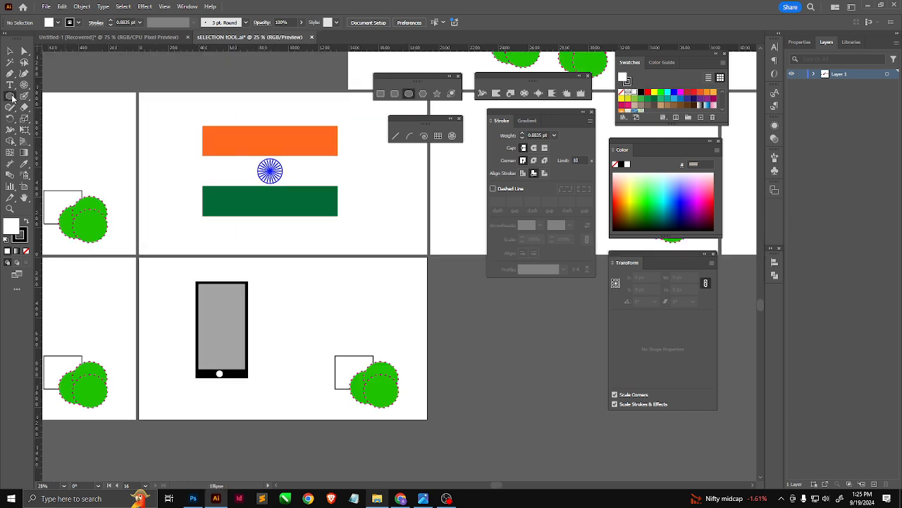
scroll(187, 316, down, 1)
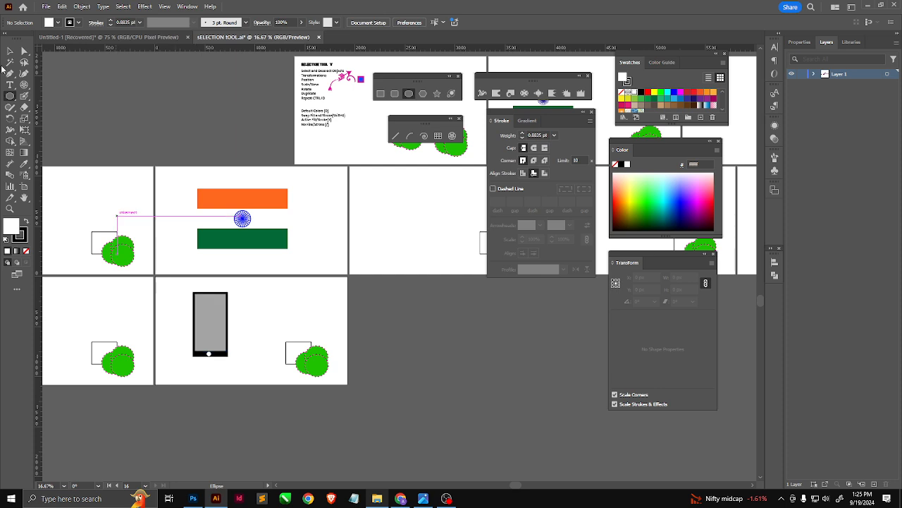
- Draw a tall, narrow rectangle about 51 by 864 px and position it beside the phone
drag(10, 84, 49, 97)
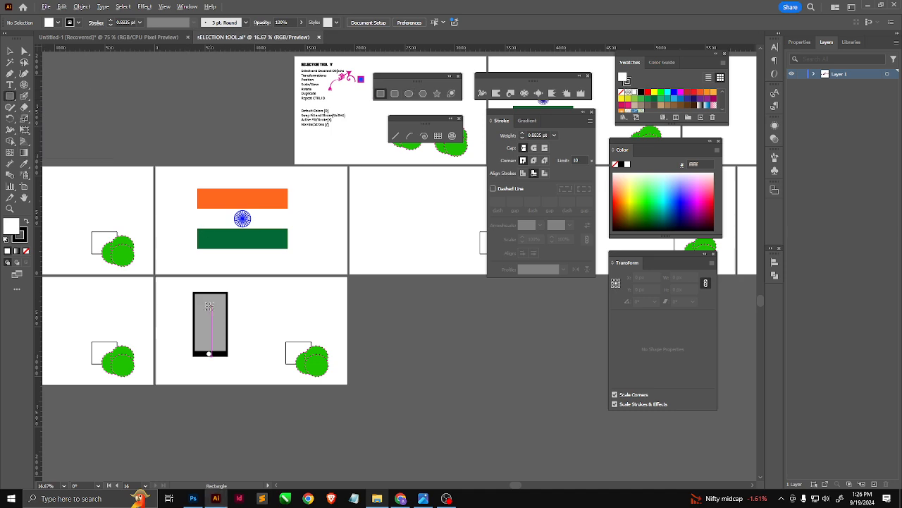
scroll(209, 306, up, 1)
drag(268, 306, 272, 373)
key(v)
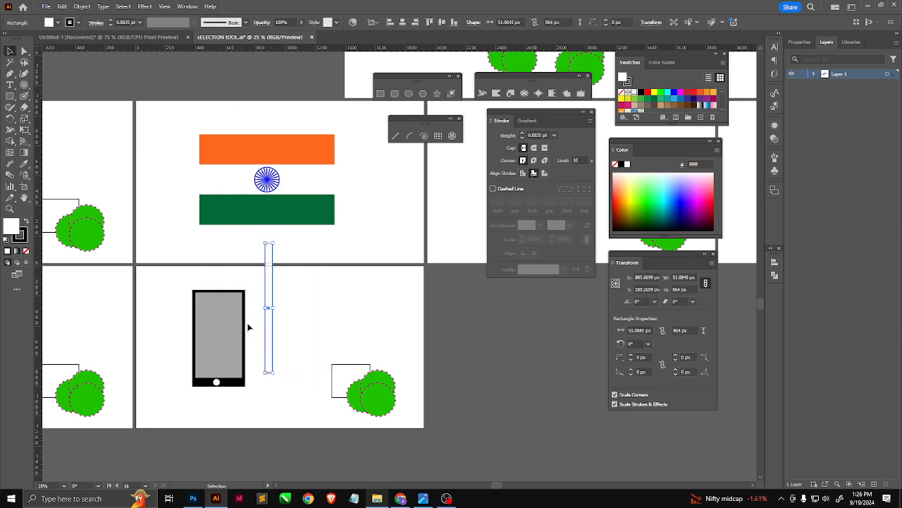
drag(271, 331, 267, 366)
scroll(216, 389, up, 3)
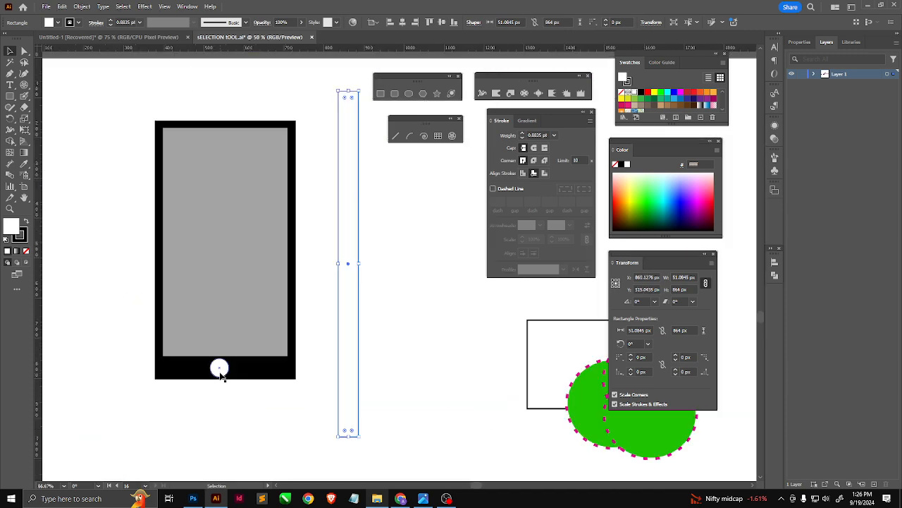
- Centre-align the home-button circle, grey screen and black phone body horizontally with one another, and deselect them
click(217, 382)
shift+click(253, 368)
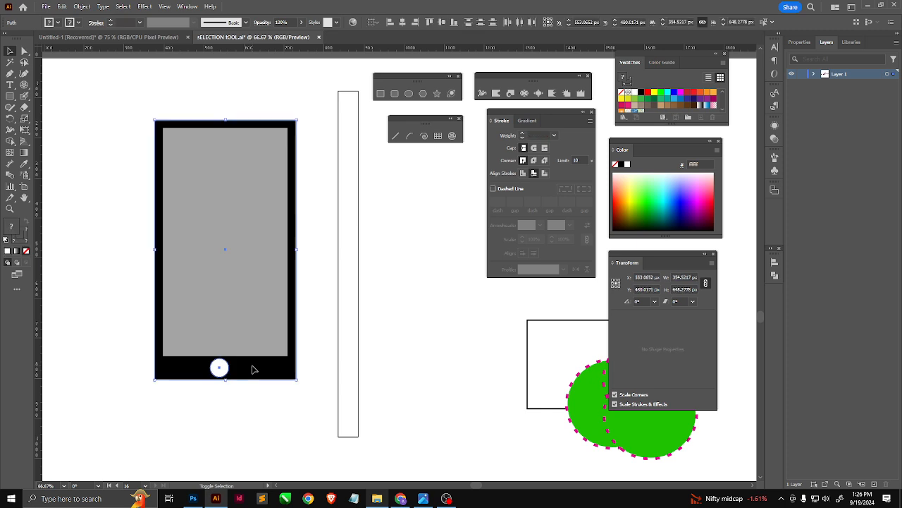
key(a)
click(273, 271)
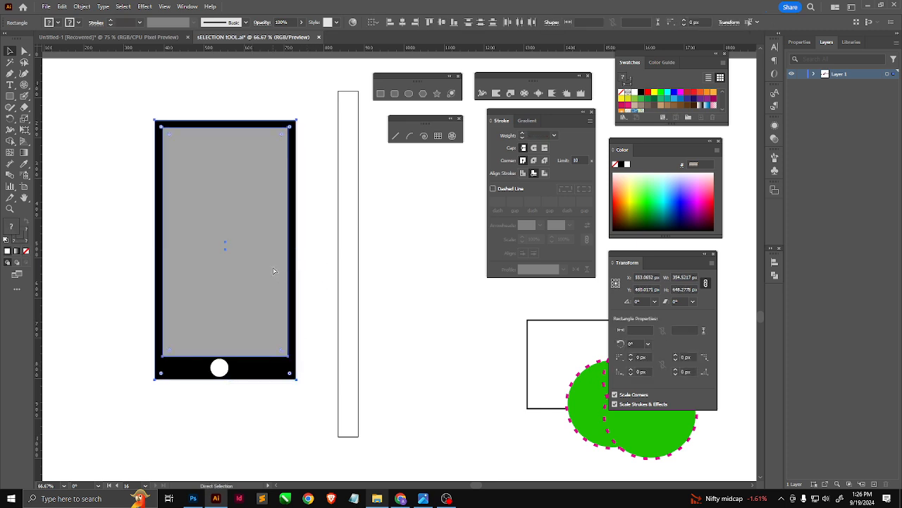
key(v)
click(218, 366)
shift+click(279, 343)
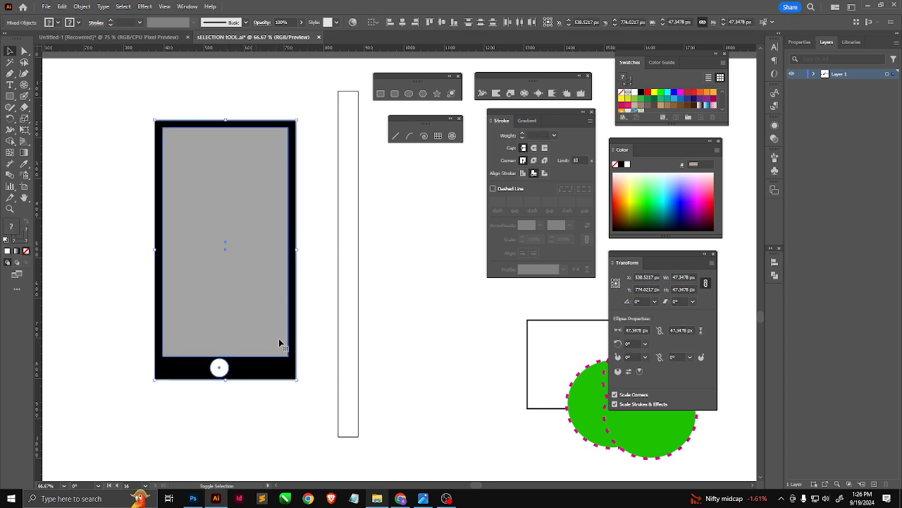
click(403, 23)
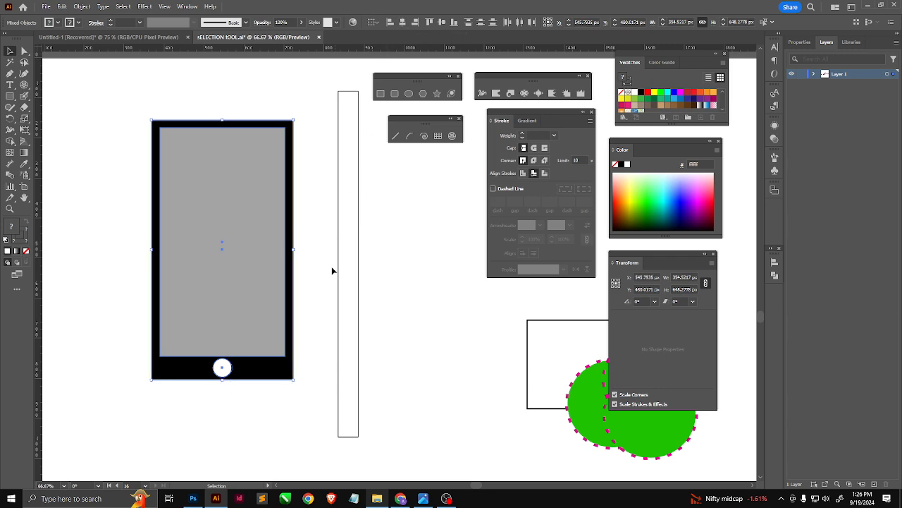
click(324, 330)
- Narrow the tall rectangle to about 25 px wide and place an identical copy flush against its side
drag(303, 320, 246, 308)
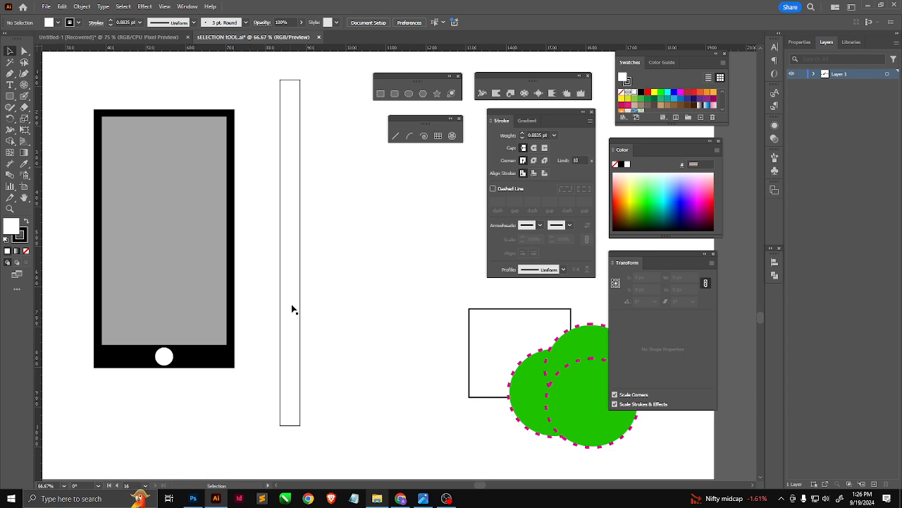
click(292, 299)
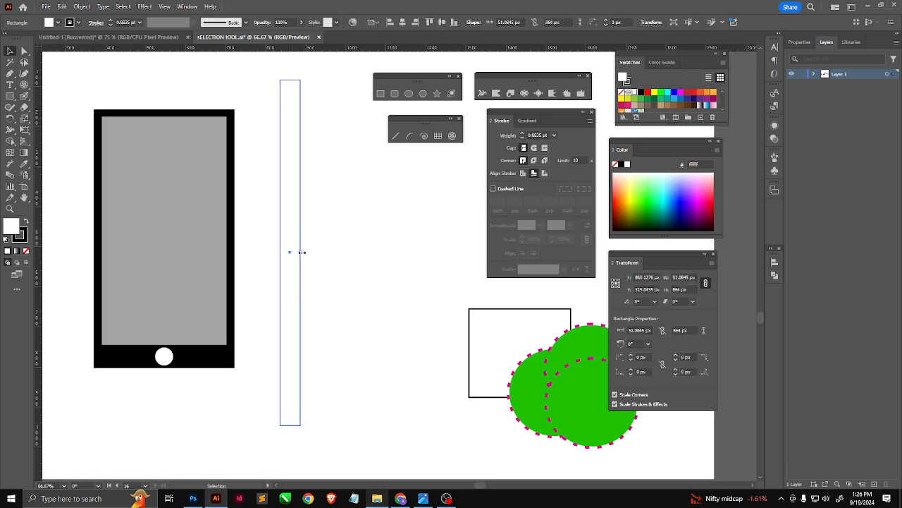
drag(302, 252, 299, 275)
scroll(298, 277, up, 2)
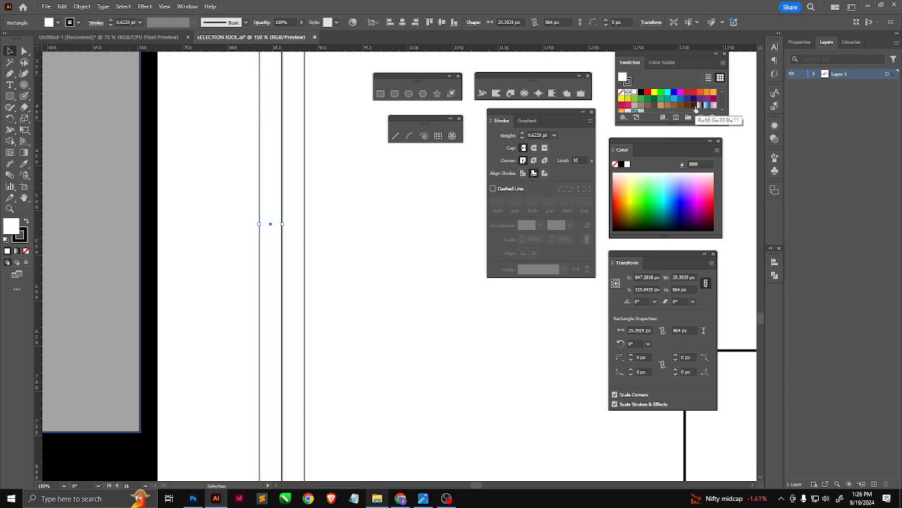
- Fill the strip nearer the phone with black and the adjoining strip with red c1272d
click(640, 93)
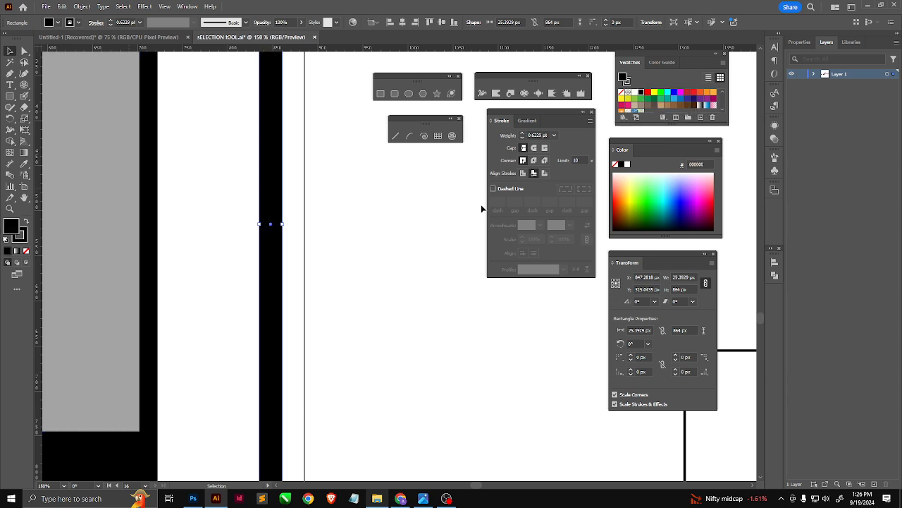
click(293, 266)
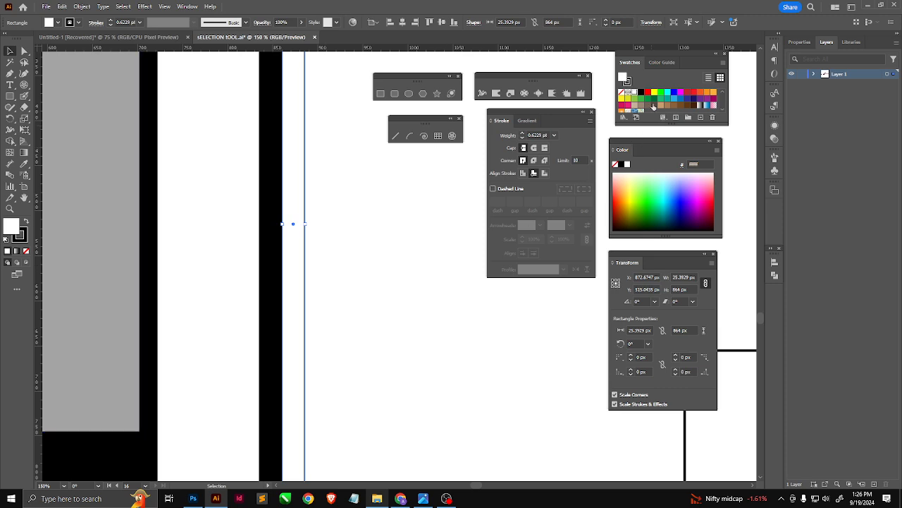
click(691, 93)
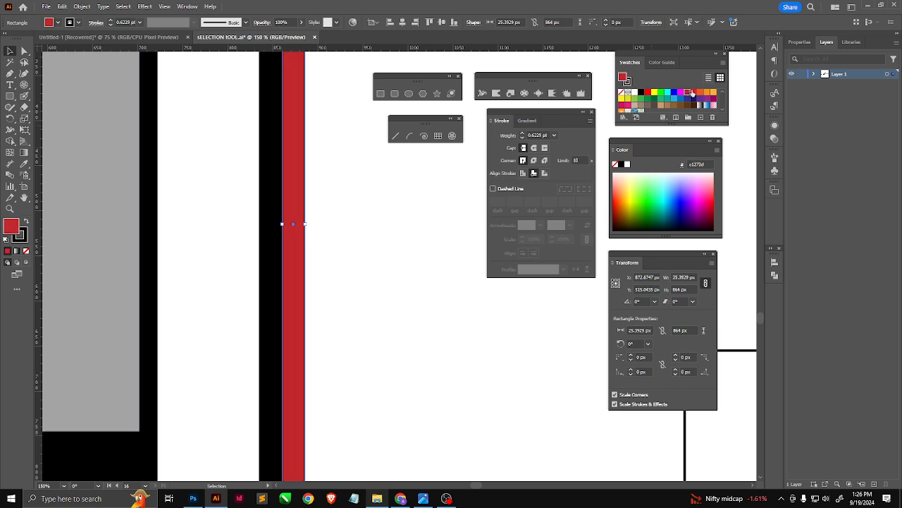
click(366, 299)
- Halve the combined width of the black and red strips, making each about 12.7 px wide
click(273, 285)
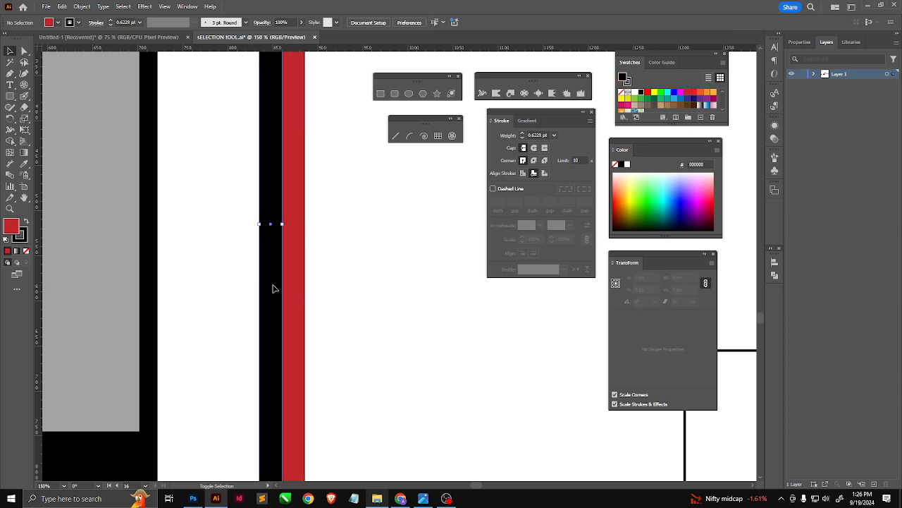
shift+click(290, 282)
scroll(313, 302, down, 2)
drag(313, 270, 258, 315)
click(317, 311)
scroll(305, 301, up, 1)
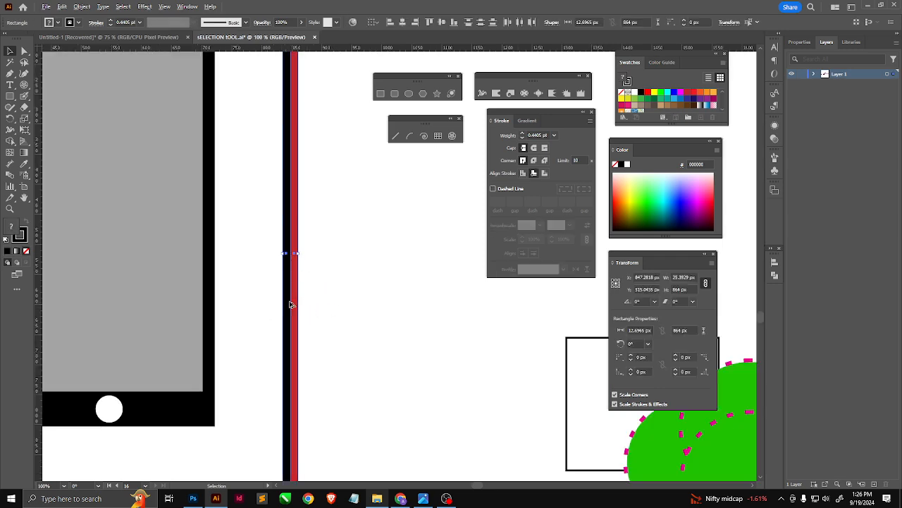
- Duplicate the black and red pair flush alongside itself, and add a fifth, black strip after the last red one
drag(290, 251, 305, 302)
click(345, 305)
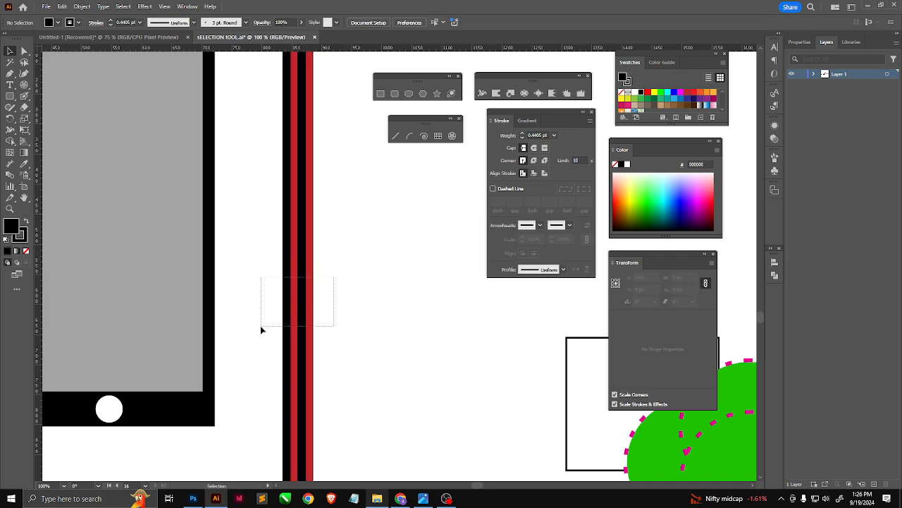
drag(260, 329, 261, 327)
scroll(301, 339, down, 1)
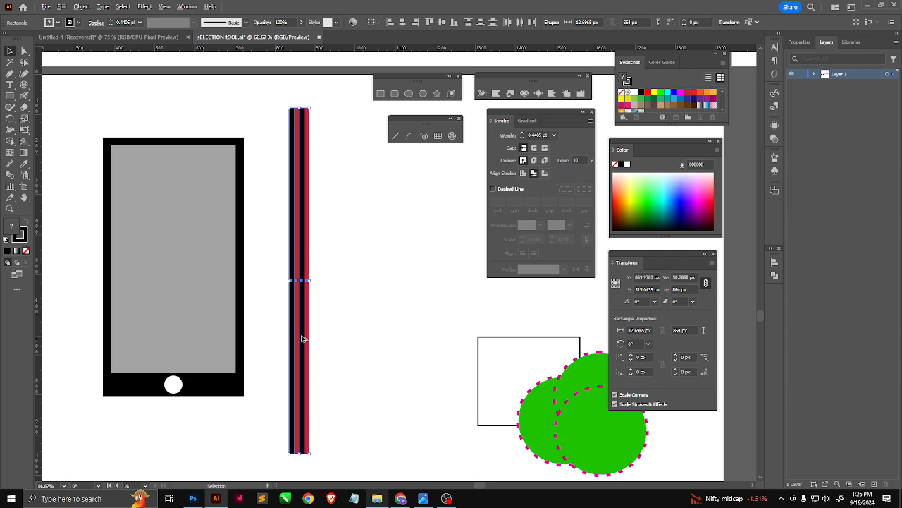
click(314, 336)
scroll(303, 333, up, 2)
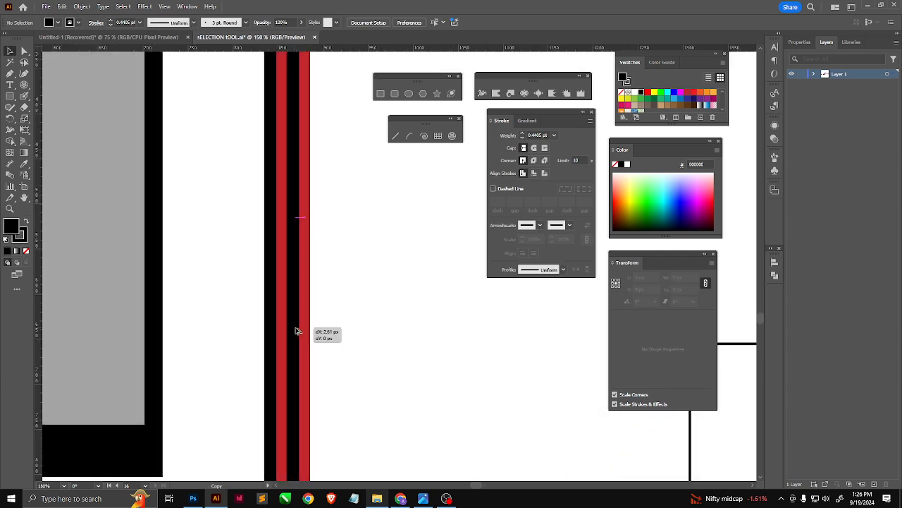
click(312, 328)
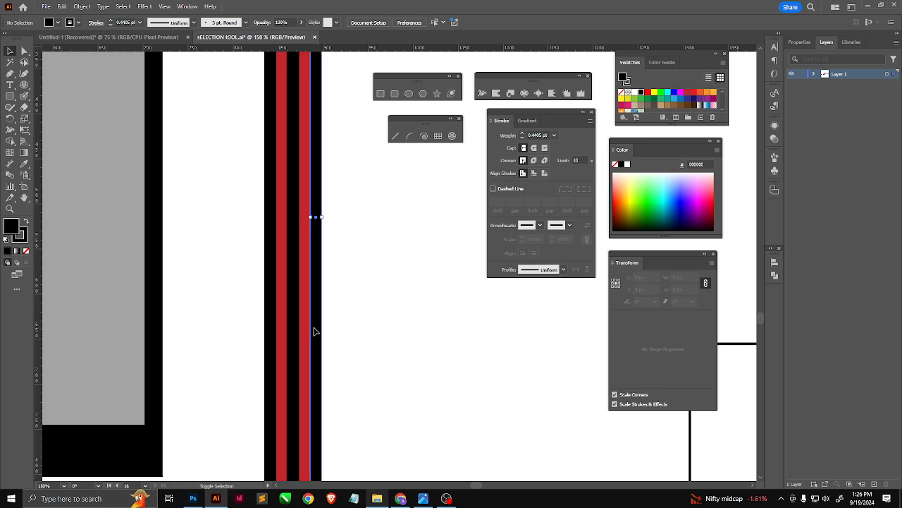
- Remove the stroke from all five pencil-body strips and deselect them
drag(343, 290, 250, 336)
click(25, 241)
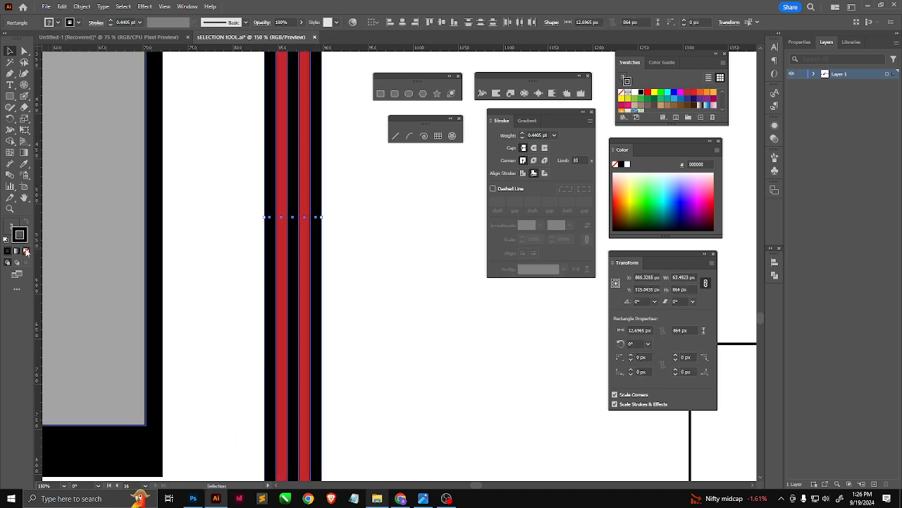
click(26, 250)
click(228, 292)
- Draw a three-sided polygon about 76 by 67 px near the lower end of the striped pencil body
scroll(283, 378, down, 3)
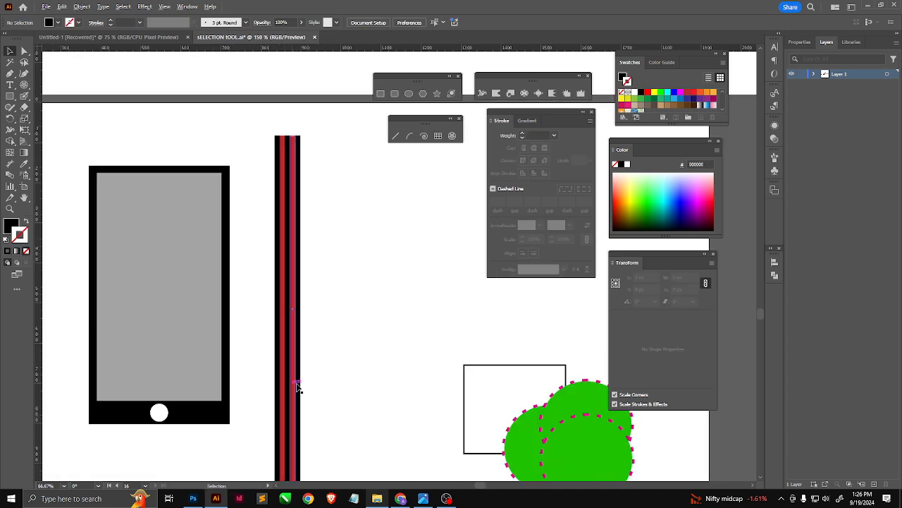
drag(328, 272, 272, 409)
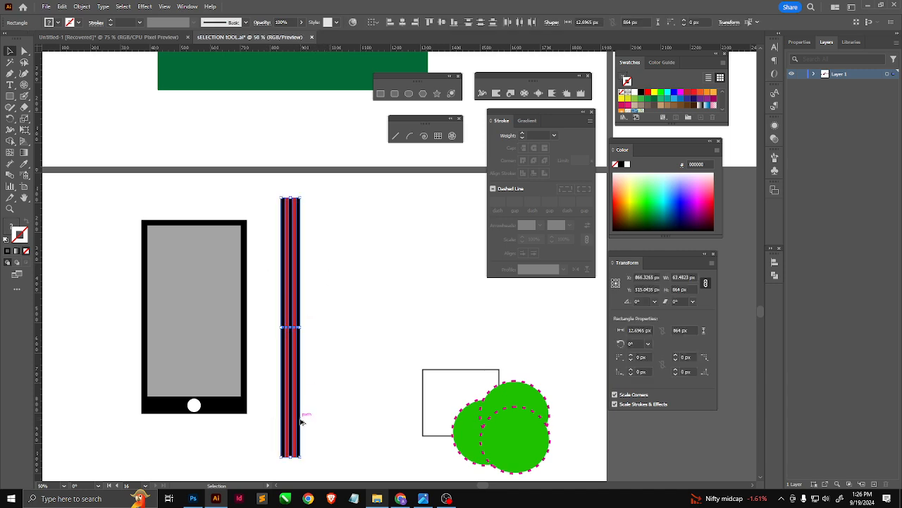
drag(332, 295, 330, 299)
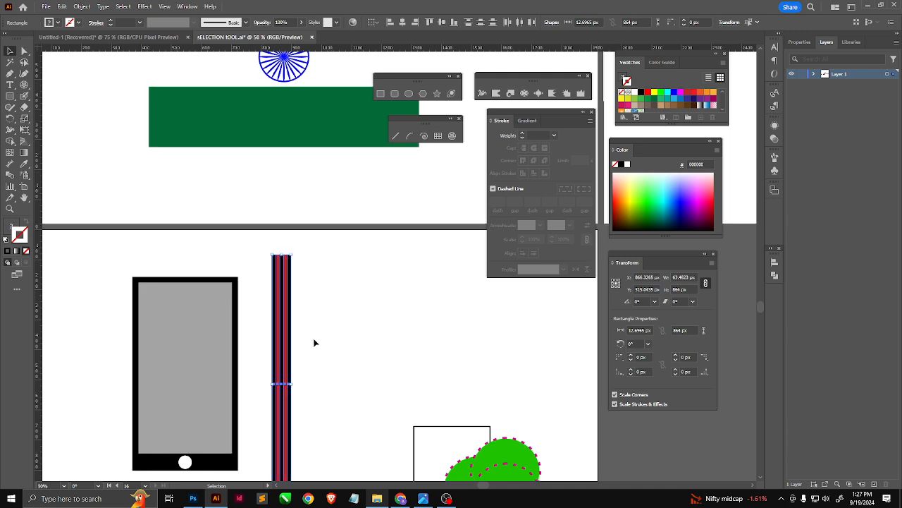
drag(310, 392, 305, 204)
scroll(295, 339, up, 2)
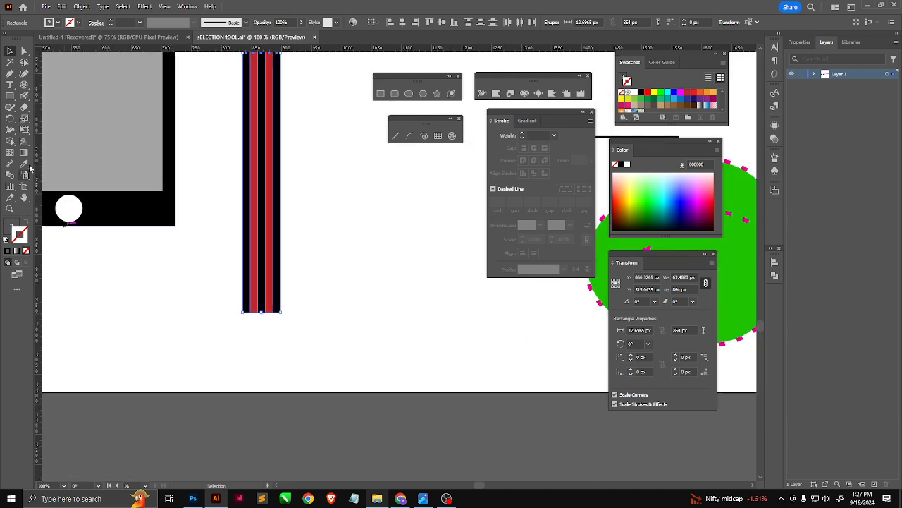
click(10, 96)
click(52, 131)
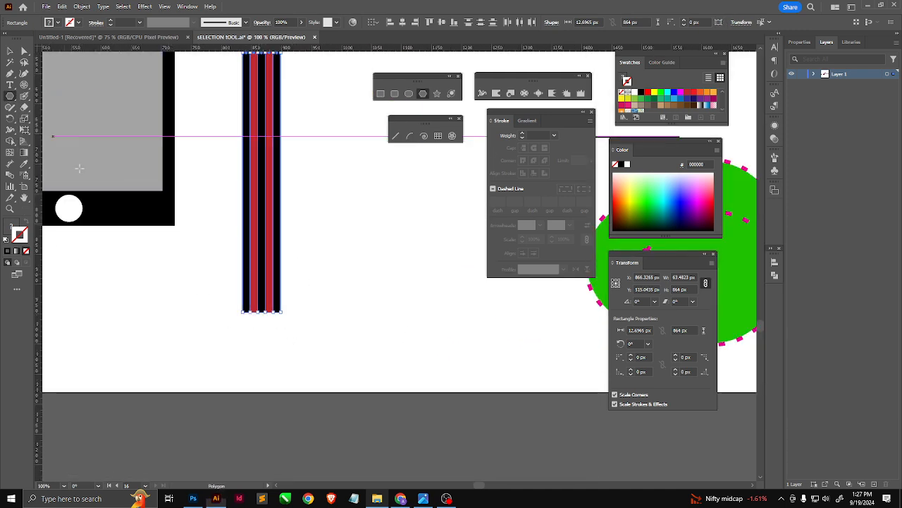
drag(333, 262, 339, 288)
key(Down)
key(Down)
key(Down)
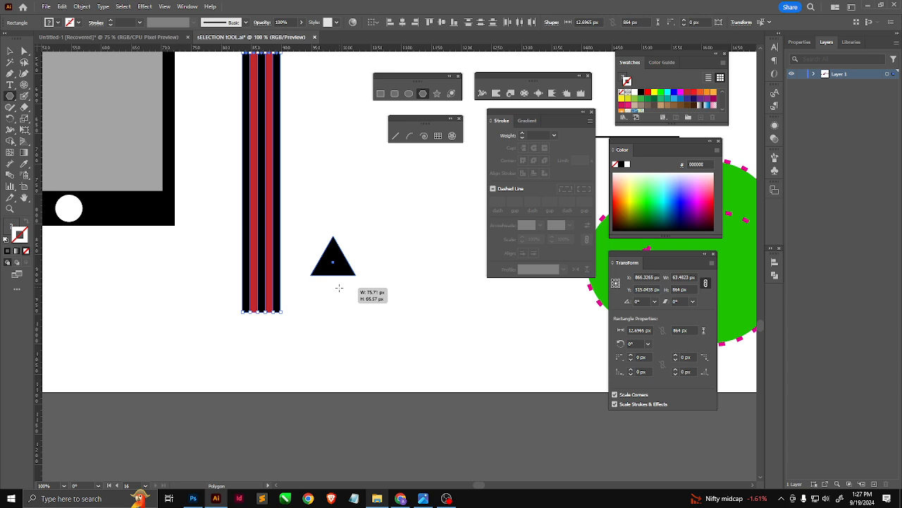
drag(340, 287, 258, 210)
- Turn the triangle 180° to point downward and fit it beneath the pencil body at about 65 by 66 px
key(v)
drag(332, 266, 280, 341)
scroll(285, 317, up, 2)
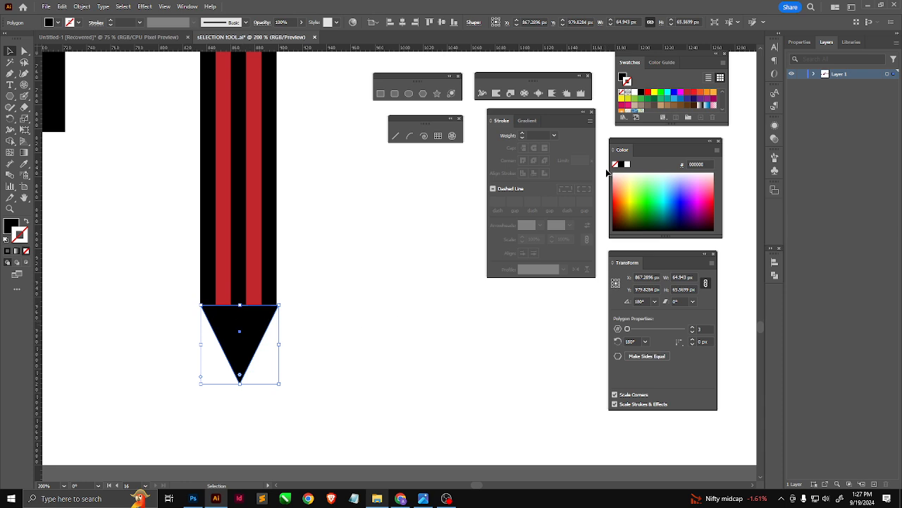
- Fill the pencil-tip triangle with brown 8c6239, remove its stroke and deselect it
click(661, 105)
click(662, 107)
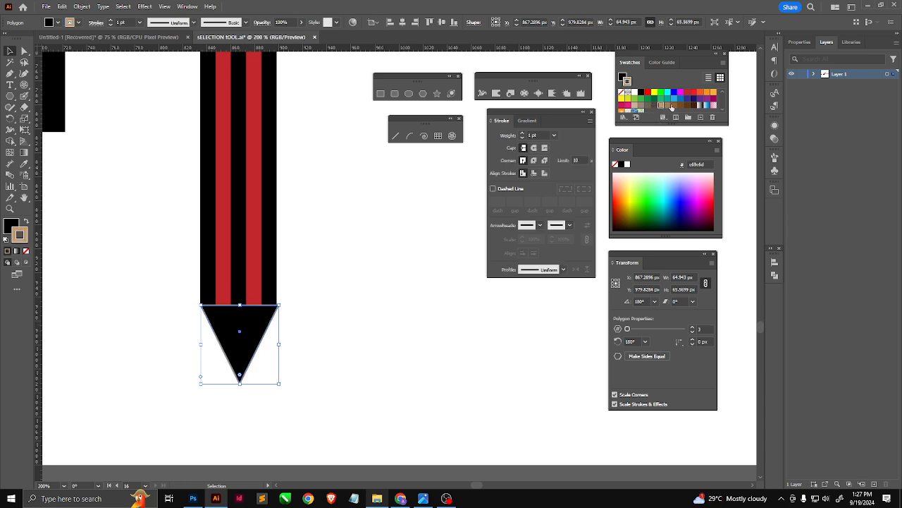
click(673, 105)
key(shift+x)
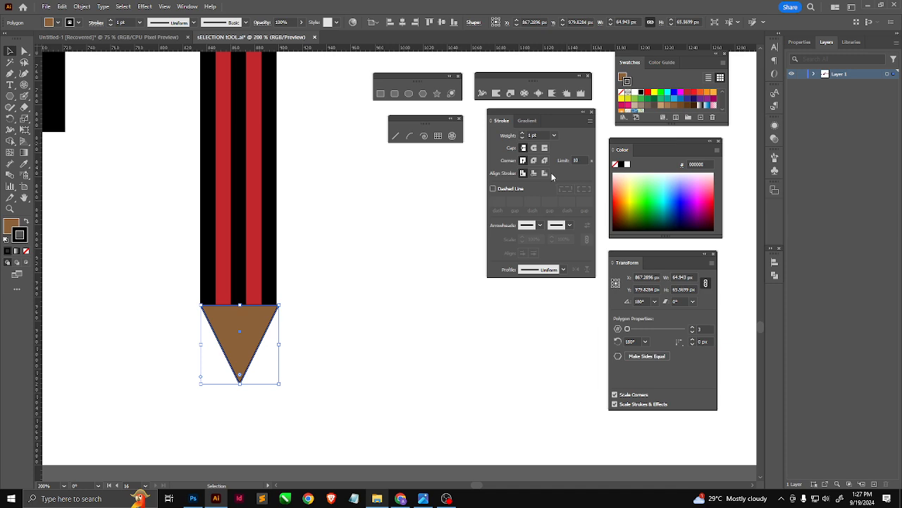
key(slash)
click(352, 335)
- Add a smaller copy of the brown triangle, about 36 by 37 px, over its pointed end as the pencil lead
click(243, 342)
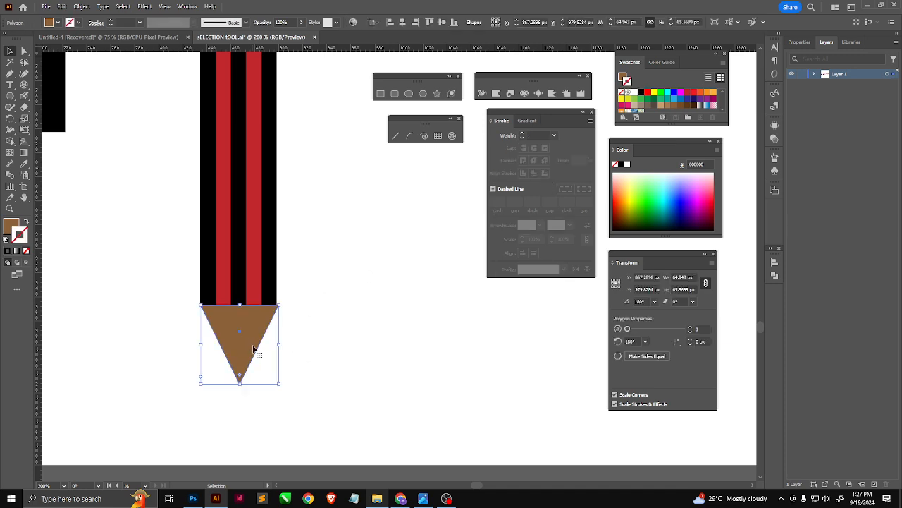
key(a)
key(v)
alt+drag(241, 312, 242, 346)
scroll(259, 358, up, 2)
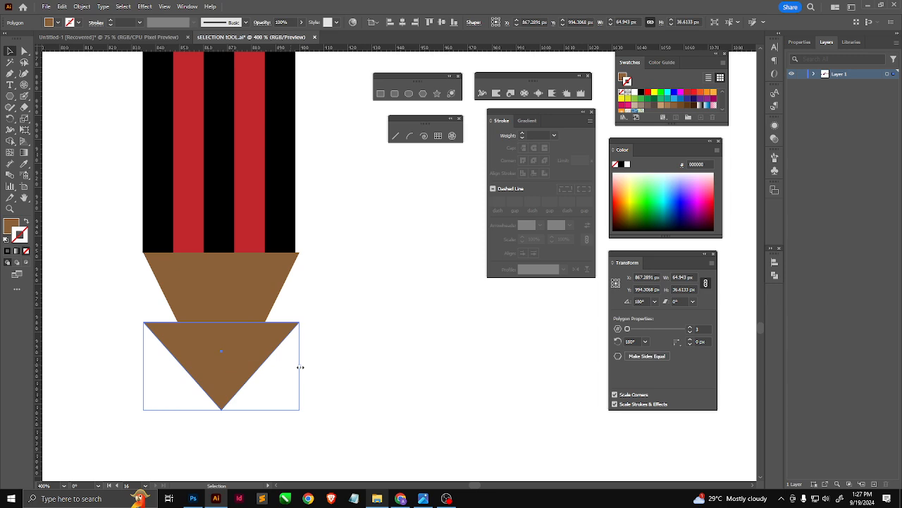
alt+drag(300, 367, 265, 366)
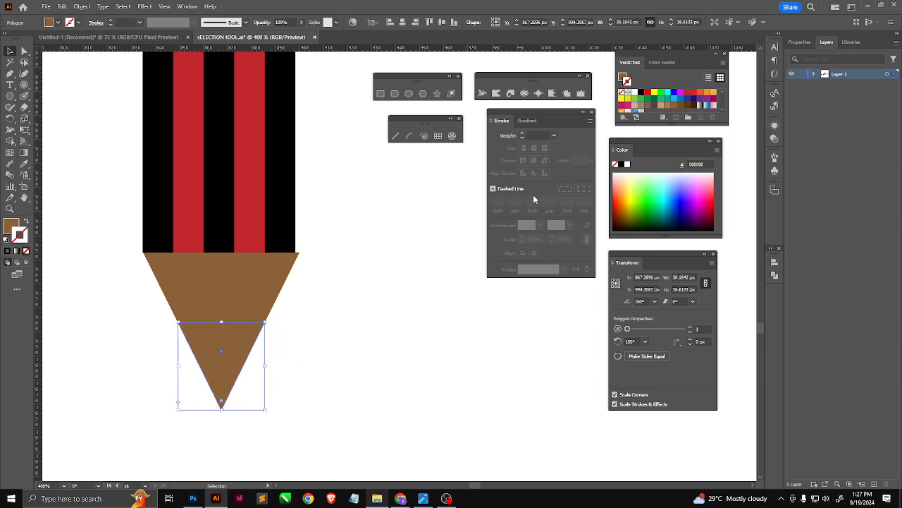
- Fill the small lead triangle with black, remove its stroke and deselect it
click(622, 167)
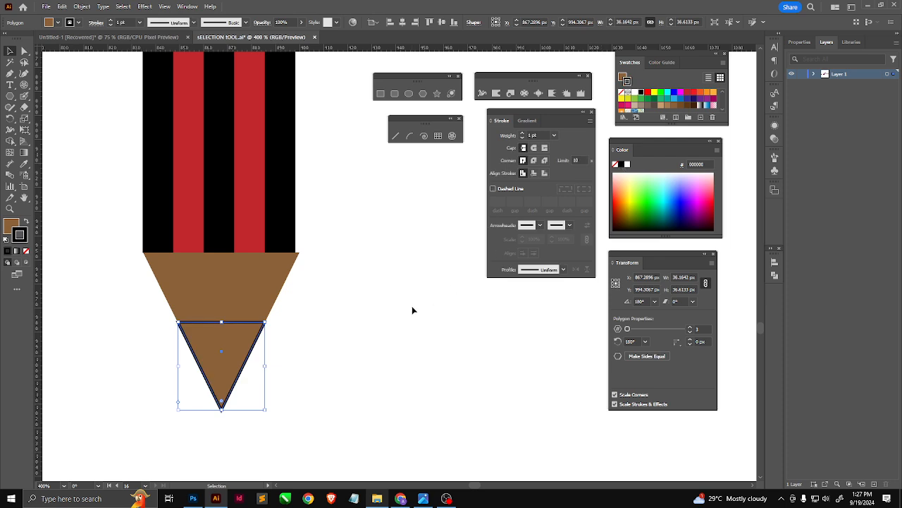
key(shift+x)
click(26, 250)
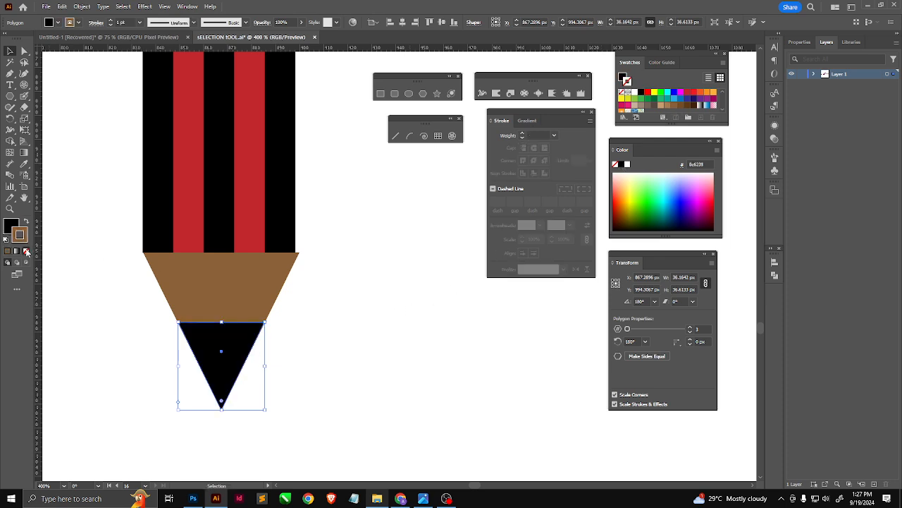
click(76, 310)
- Narrow the brown triangle so its overhanging corner lines up with the outer edge of the pencil body
scroll(316, 349, down, 3)
scroll(311, 340, up, 6)
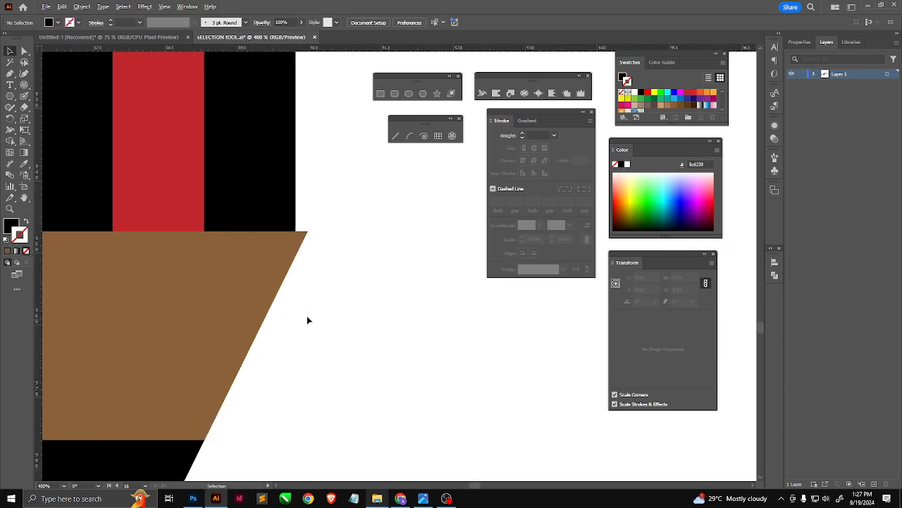
click(253, 283)
scroll(319, 302, down, 1)
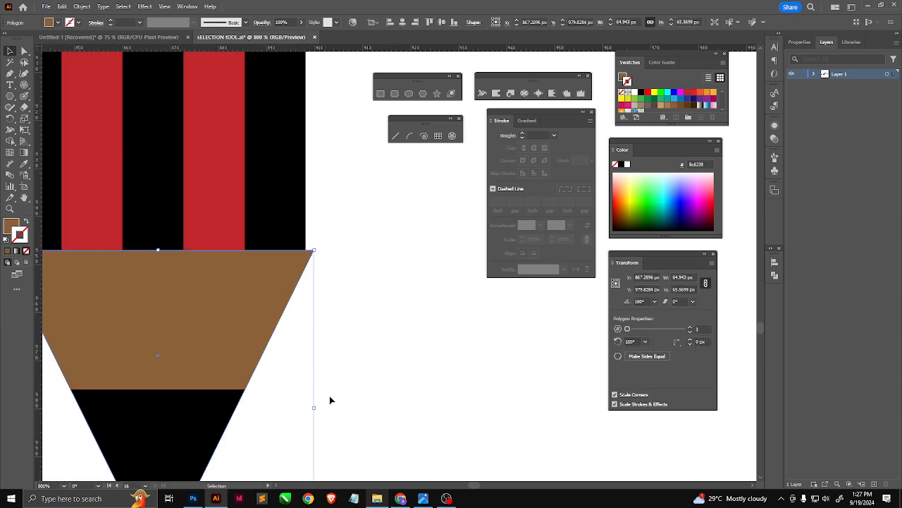
drag(317, 407, 306, 407)
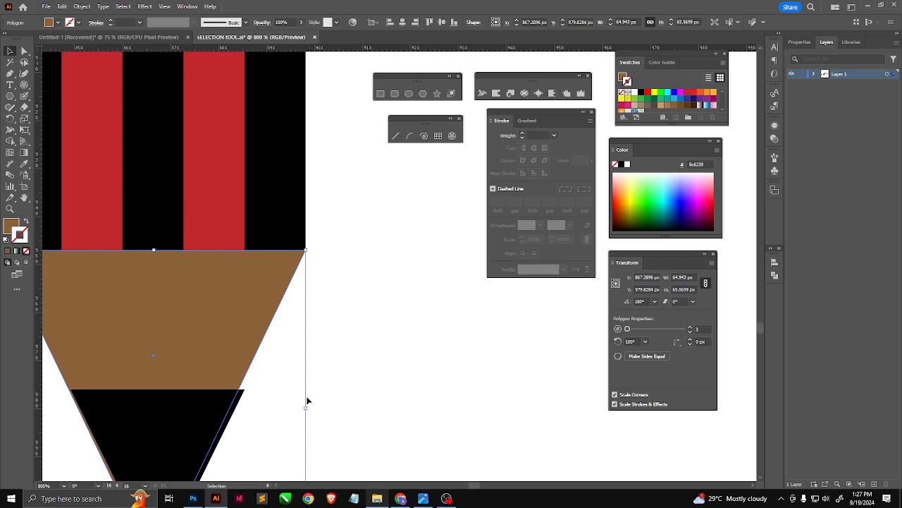
- Adjust both sides of the black lead triangle to match the brown triangle's slopes, making it about 35.6 px wide
click(205, 416)
scroll(268, 379, down, 1)
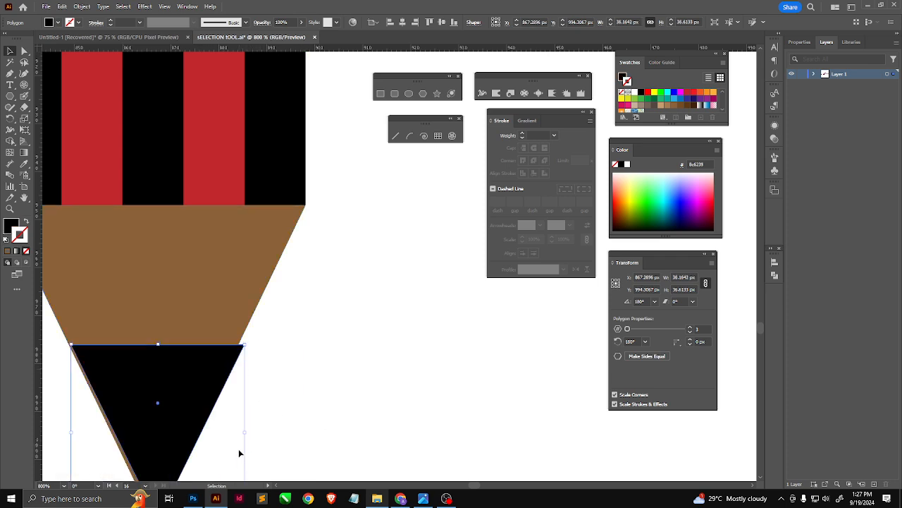
drag(245, 432, 240, 432)
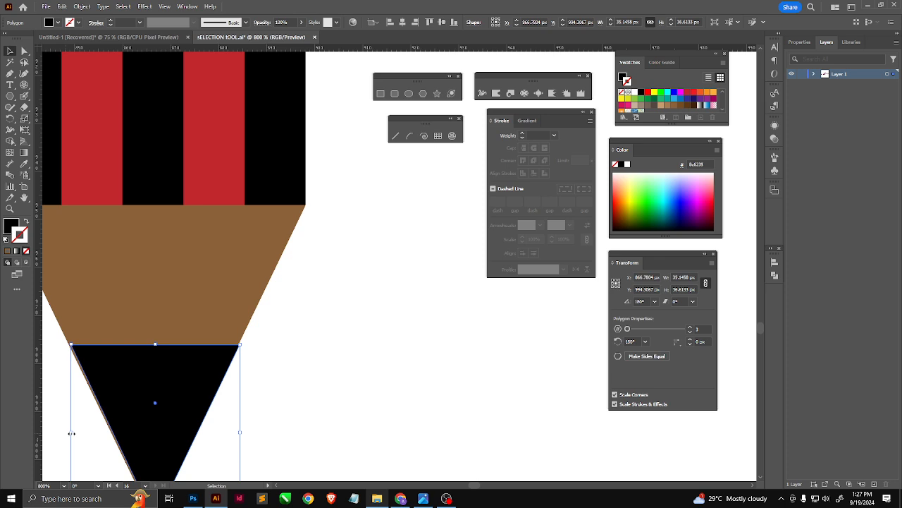
drag(71, 433, 69, 434)
scroll(253, 385, down, 3)
scroll(250, 391, down, 4)
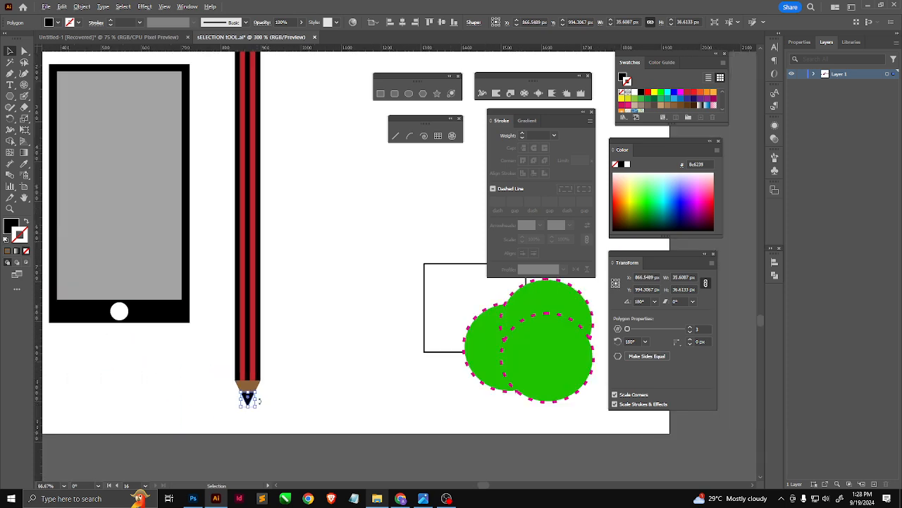